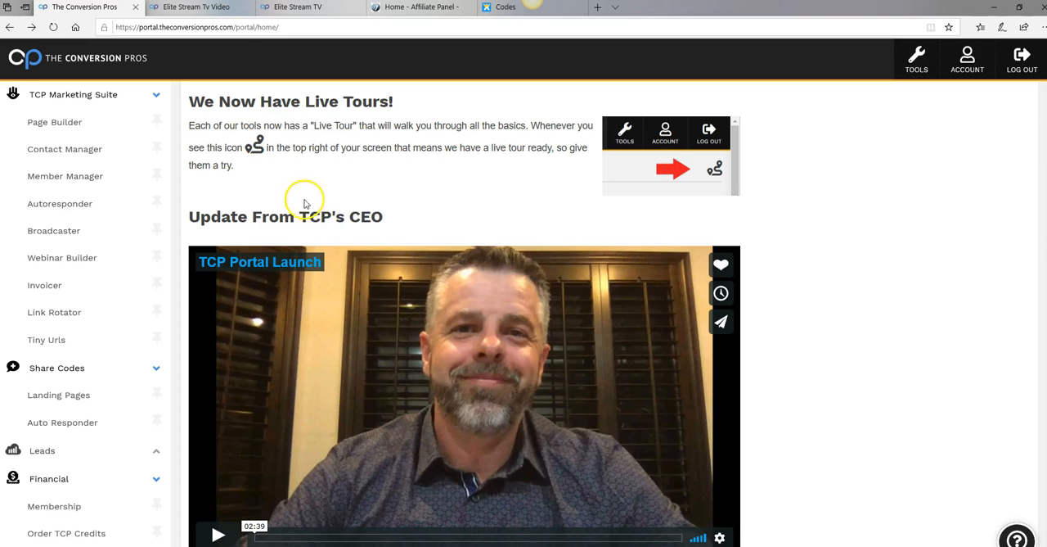
# Look over the Elite Stream TV video page and the Elite Stream TV lead capture page
pyautogui.click(198, 10)
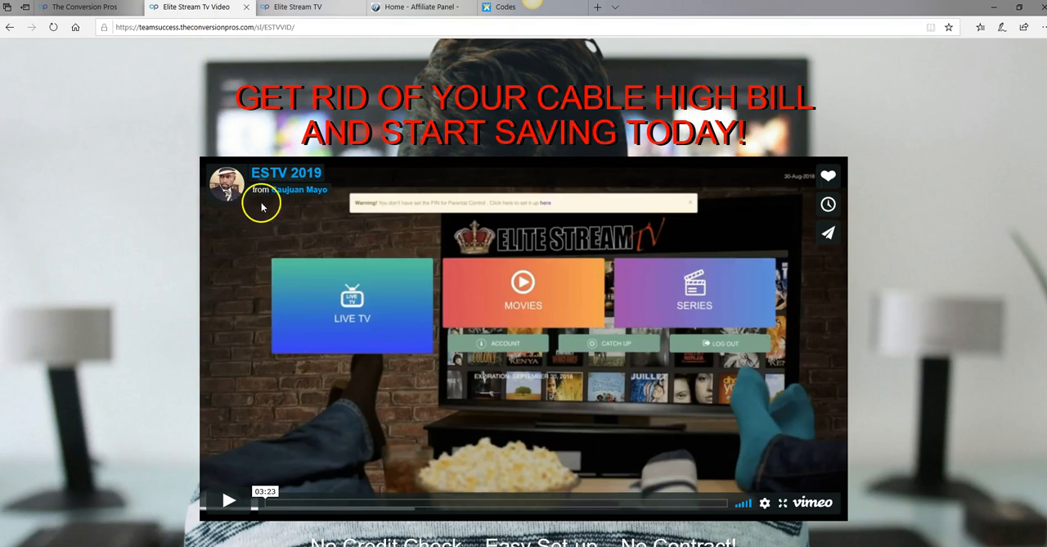
pyautogui.scroll(-2, 249, 196)
pyautogui.scroll(2, 249, 196)
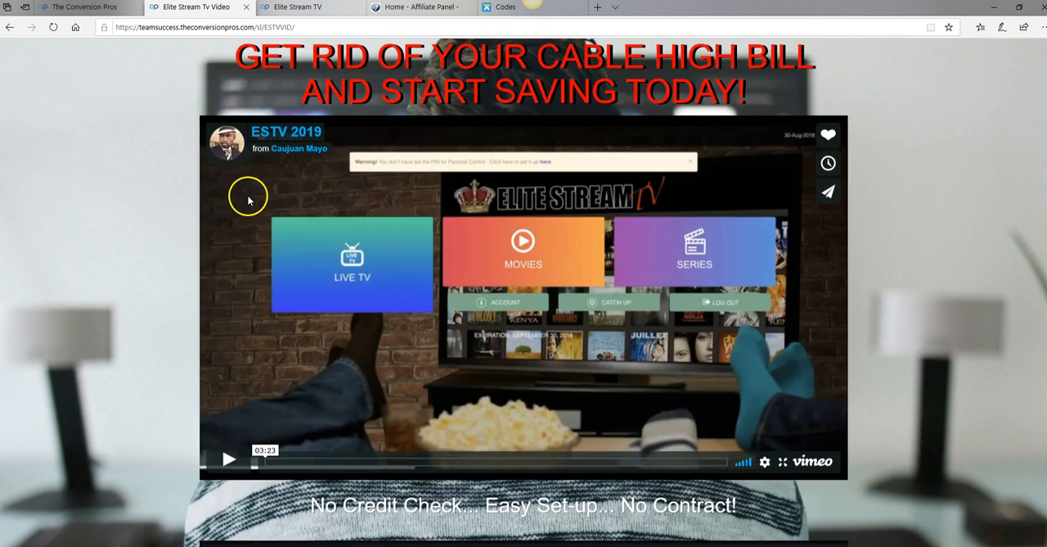
pyautogui.click(299, 10)
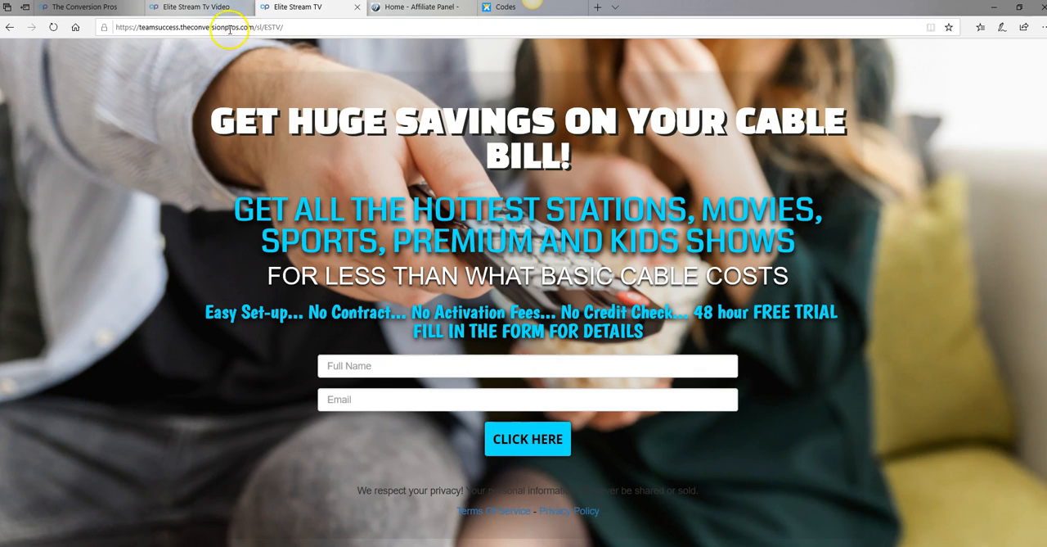
# Play the ESTV 2019 video on the Elite Stream TV video page, skip to 00:54 and pause it
pyautogui.click(203, 8)
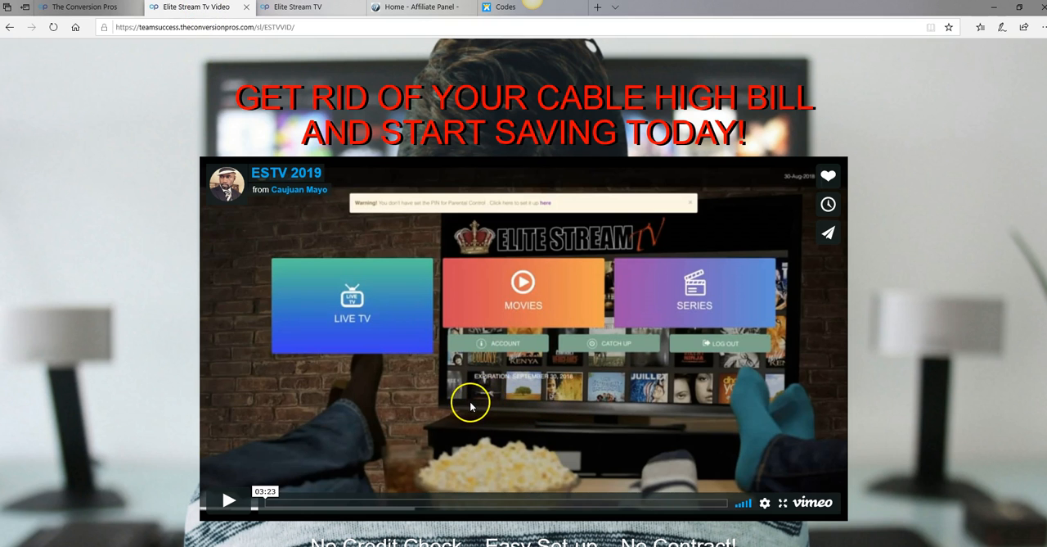
pyautogui.scroll(-3, 462, 406)
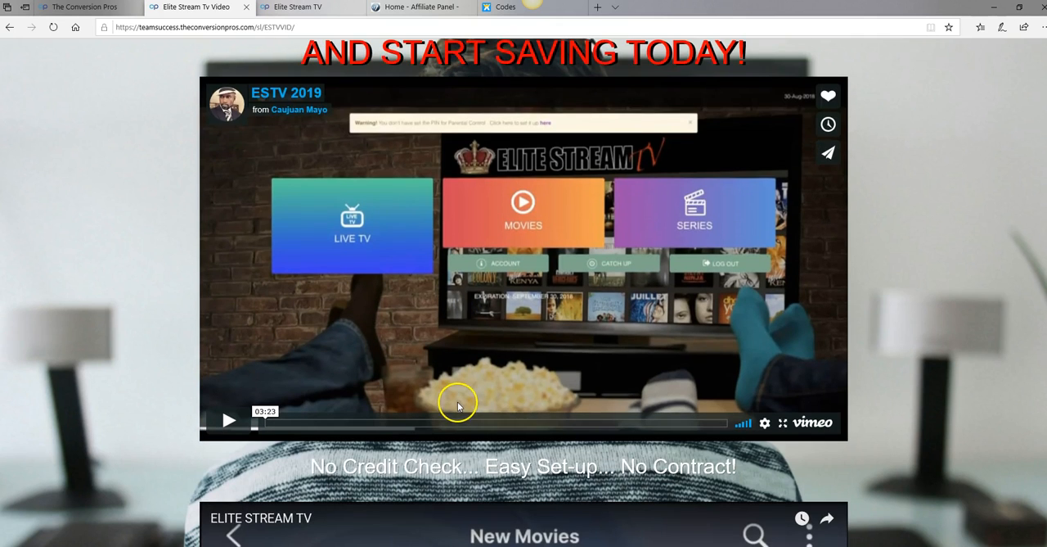
pyautogui.scroll(-1, 457, 394)
pyautogui.scroll(2, 458, 394)
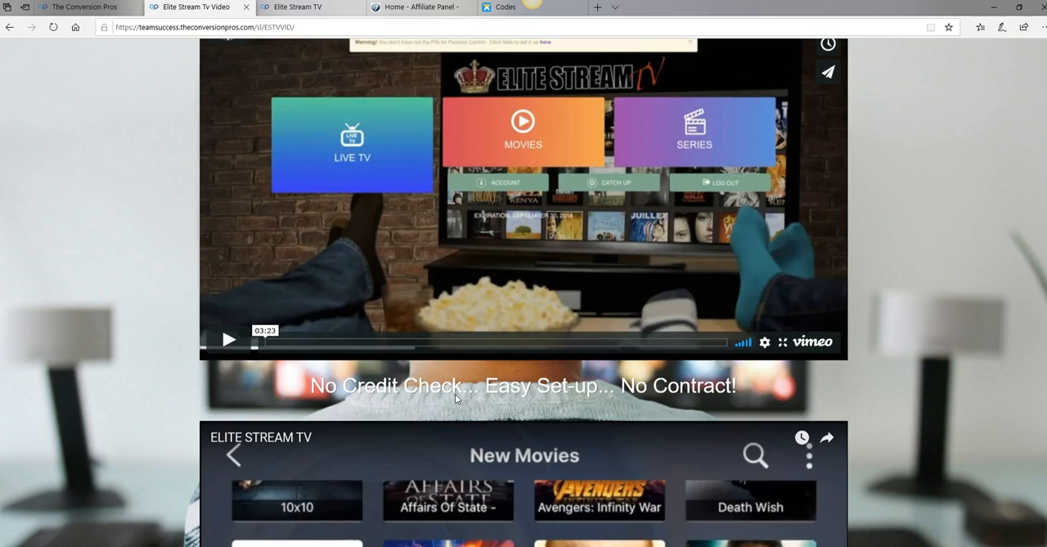
pyautogui.click(230, 344)
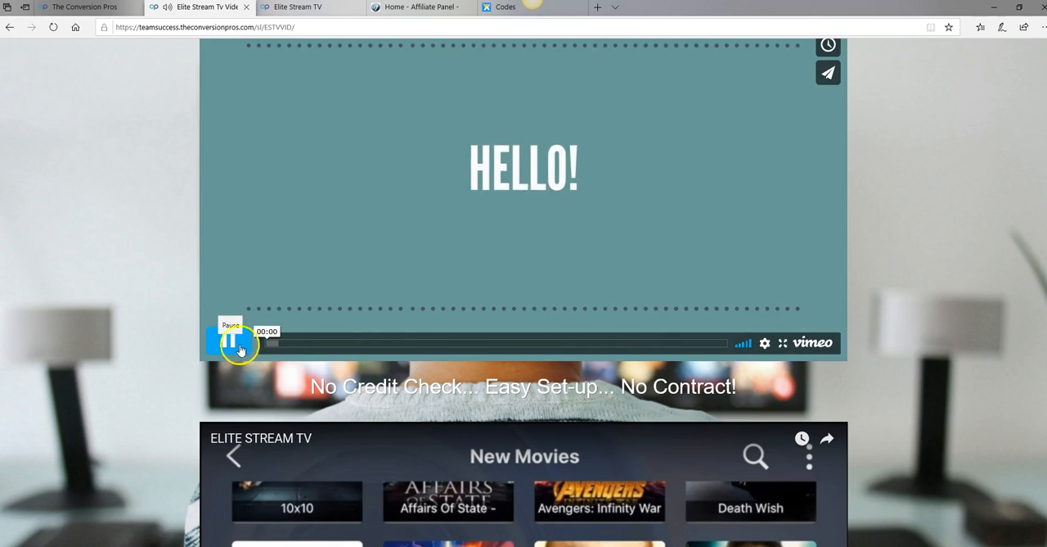
pyautogui.click(390, 343)
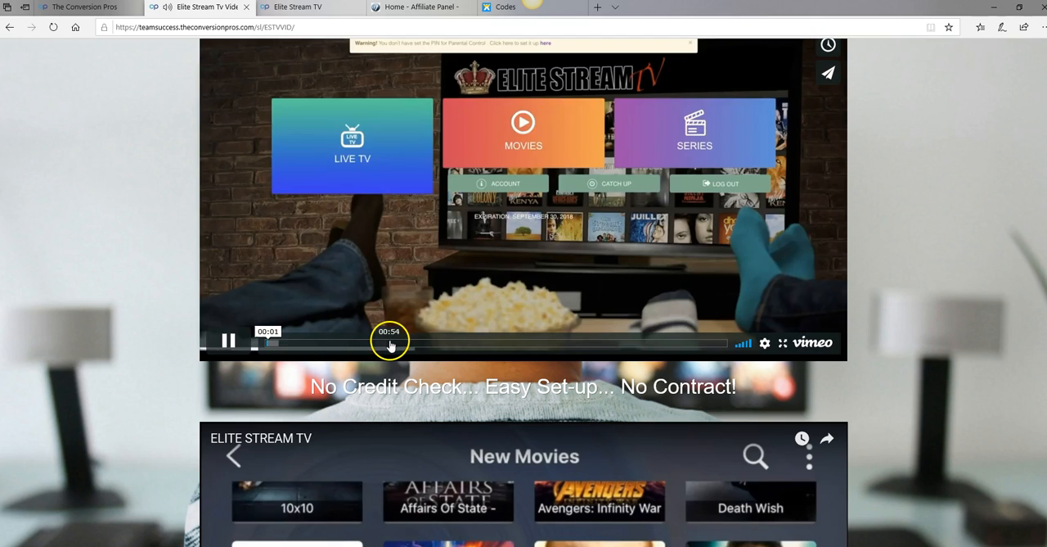
pyautogui.scroll(2, 393, 342)
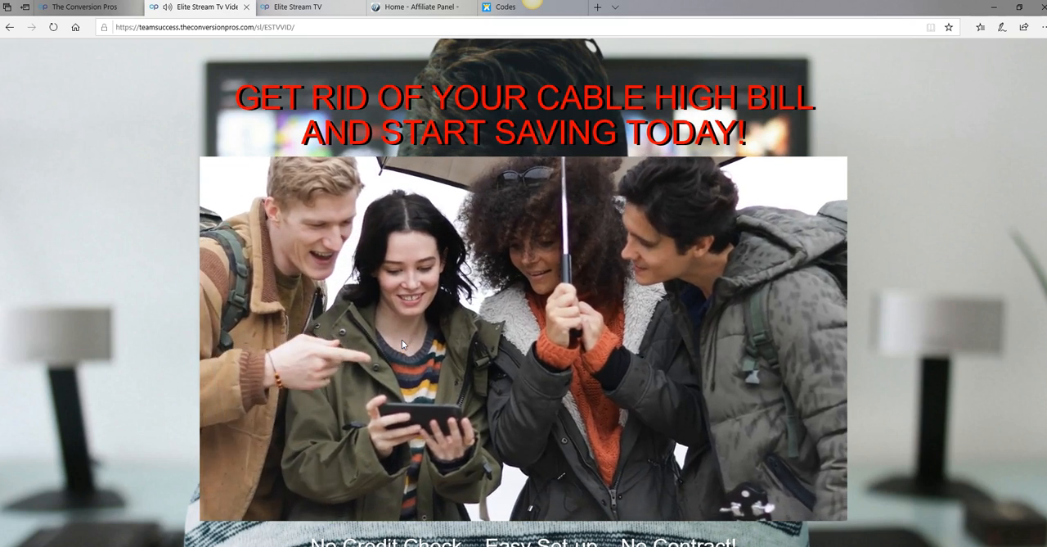
pyautogui.scroll(-2, 400, 339)
pyautogui.click(276, 352)
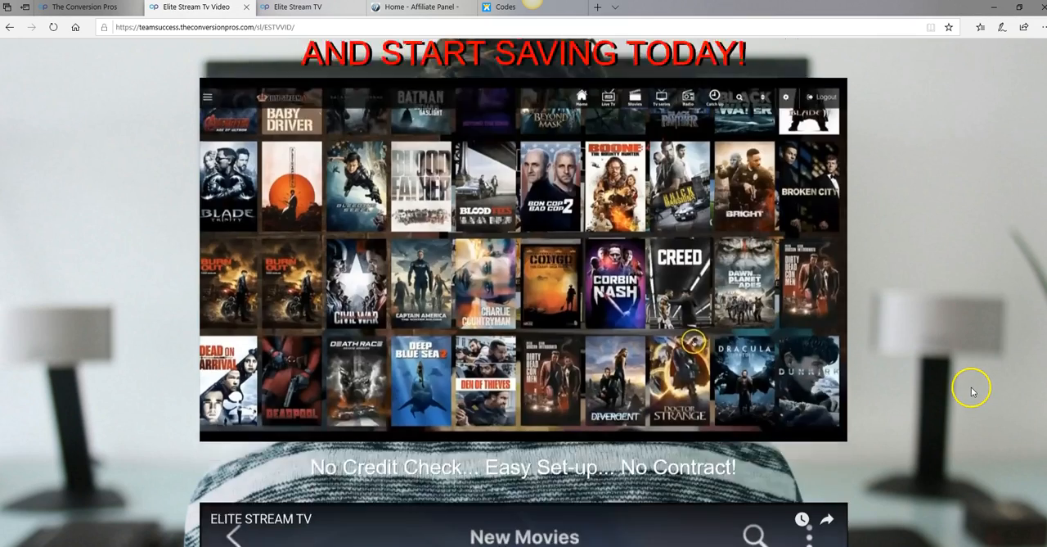
# Examine the join, free trial and Referral Training Offer links at the end of the video page
pyautogui.scroll(-3, 972, 391)
pyautogui.scroll(-3, 966, 385)
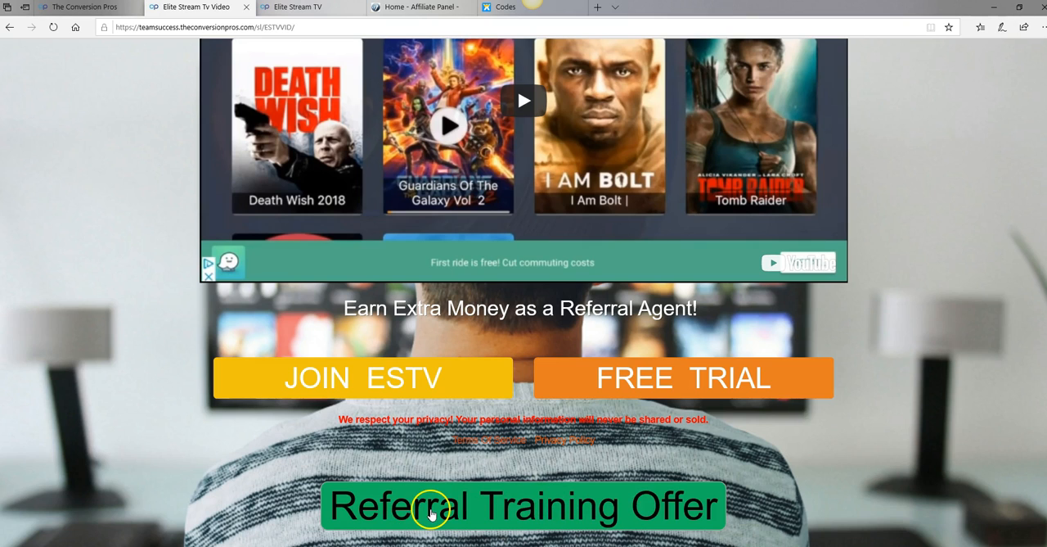
pyautogui.click(540, 520)
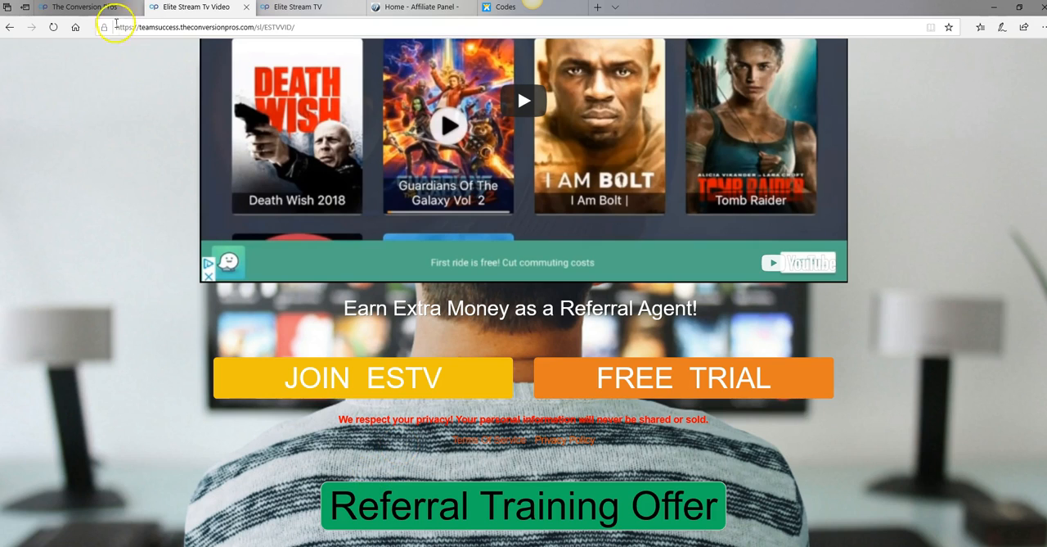
# Check the portal home page and review the landing page and autoresponder share codes on the Codes page
pyautogui.click(72, 8)
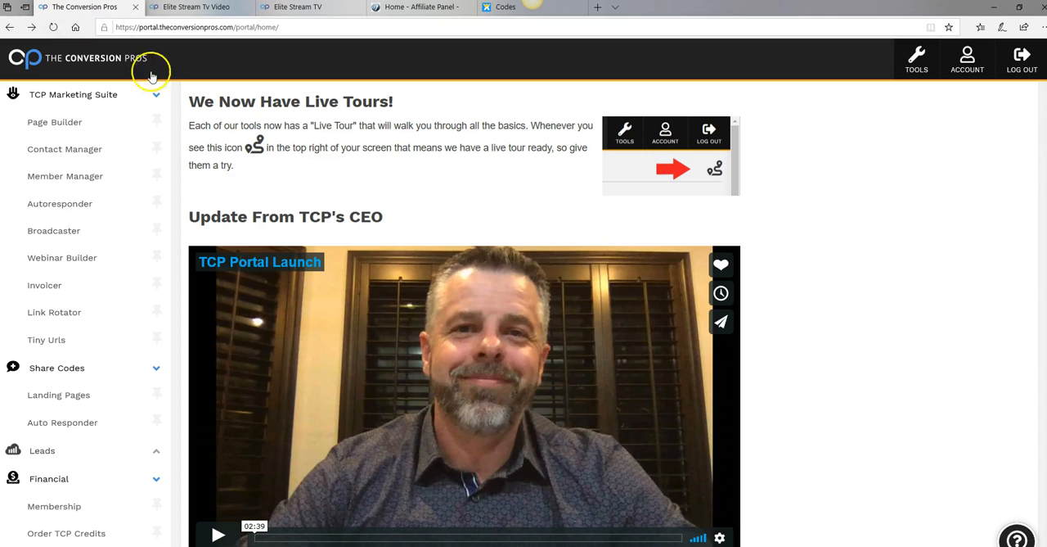
pyautogui.scroll(1, 432, 238)
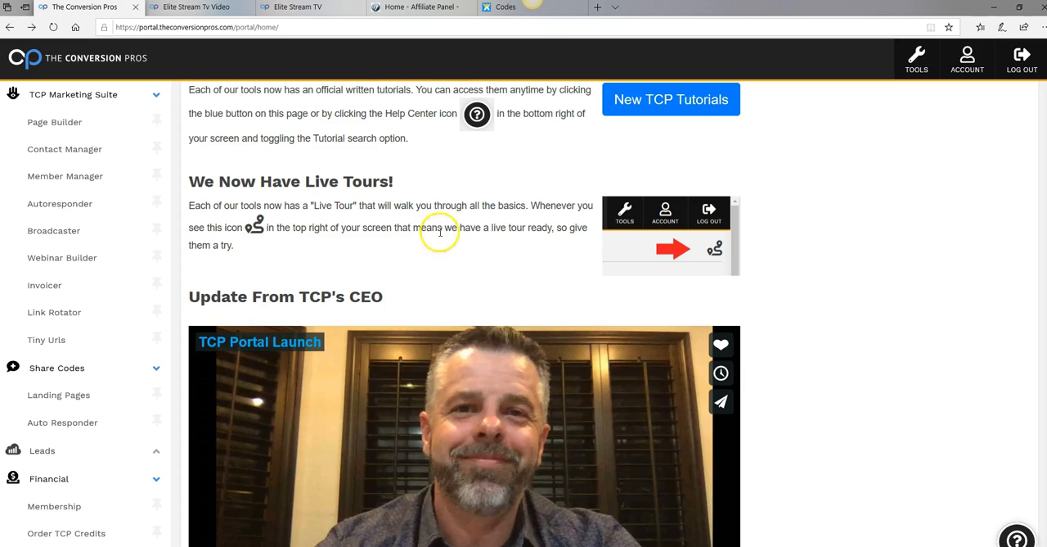
pyautogui.click(501, 8)
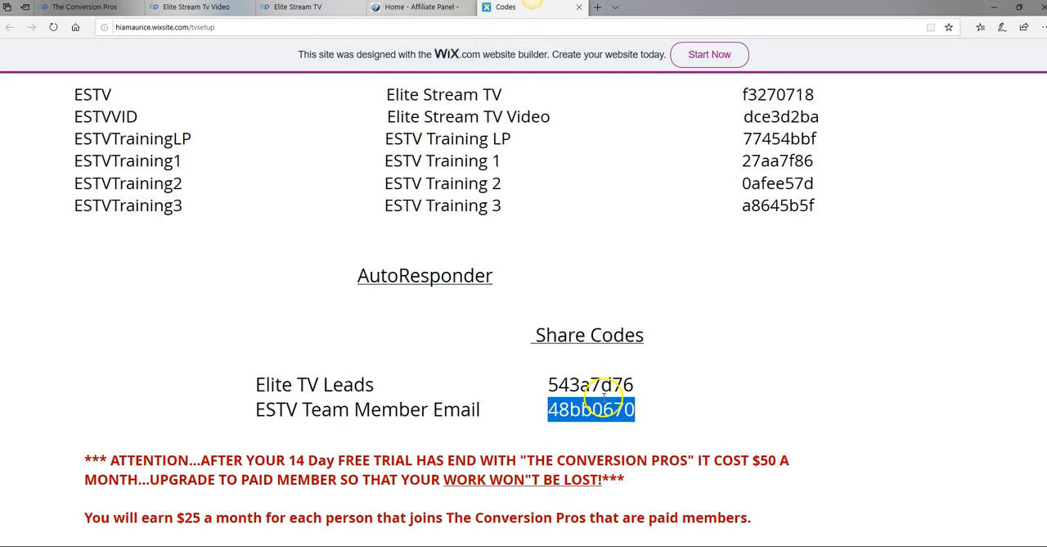
pyautogui.click(718, 375)
pyautogui.scroll(1, 736, 347)
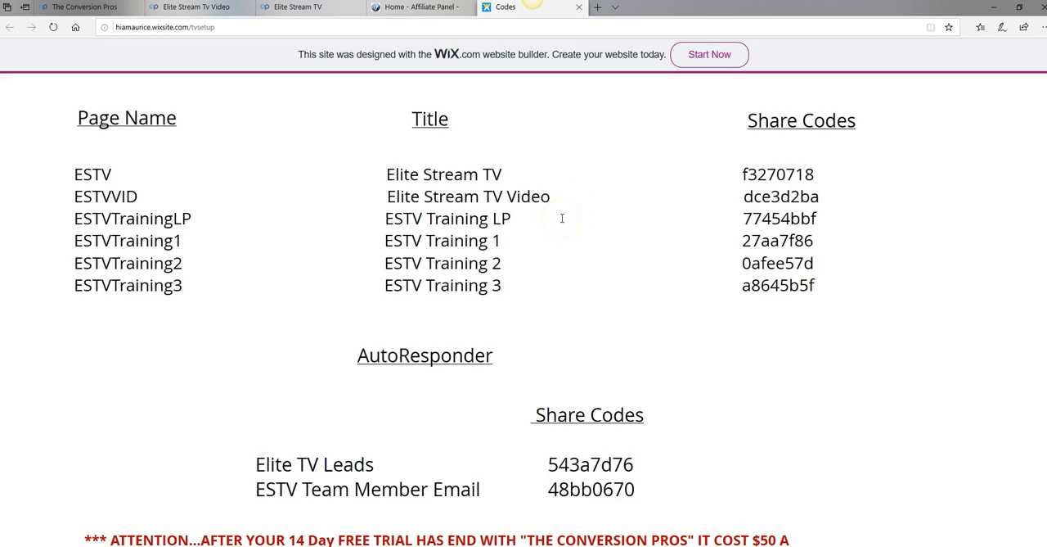
# In The Conversion Pros portal, open Page Builder, dismiss the guided tour prompt and start creating a page from a share code
pyautogui.click(85, 8)
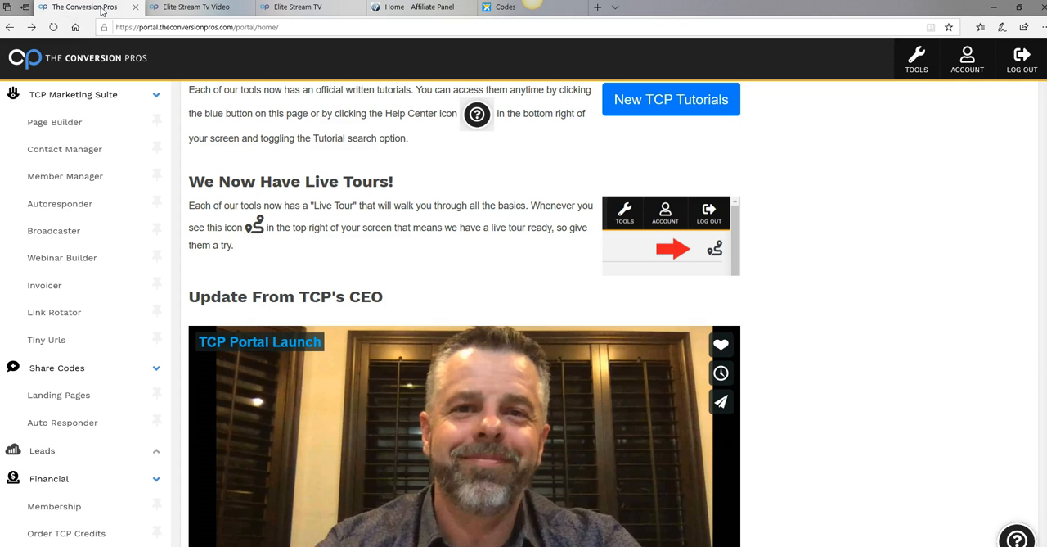
pyautogui.scroll(1, 683, 456)
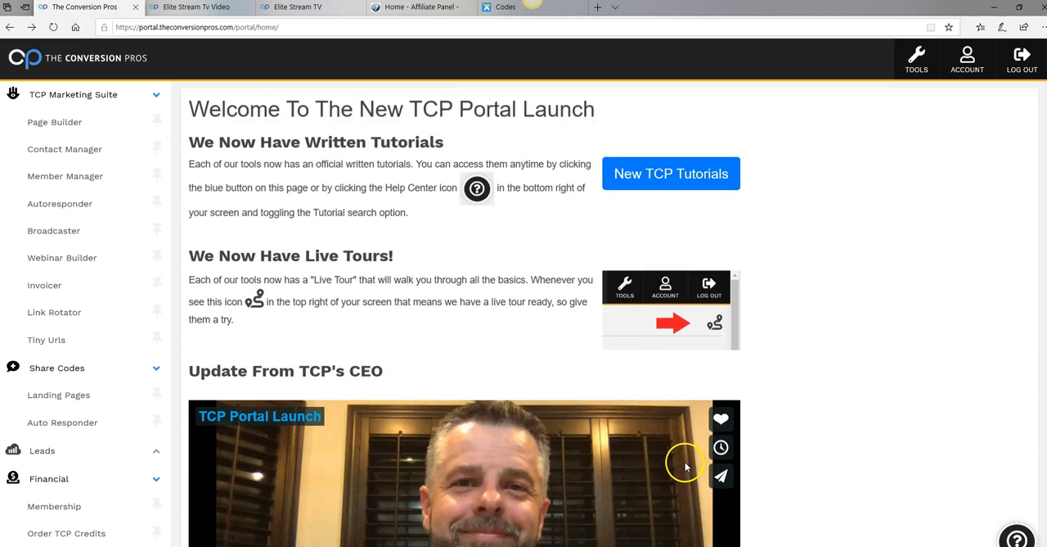
pyautogui.scroll(-3, 682, 464)
pyautogui.scroll(1, 687, 466)
pyautogui.click(688, 460)
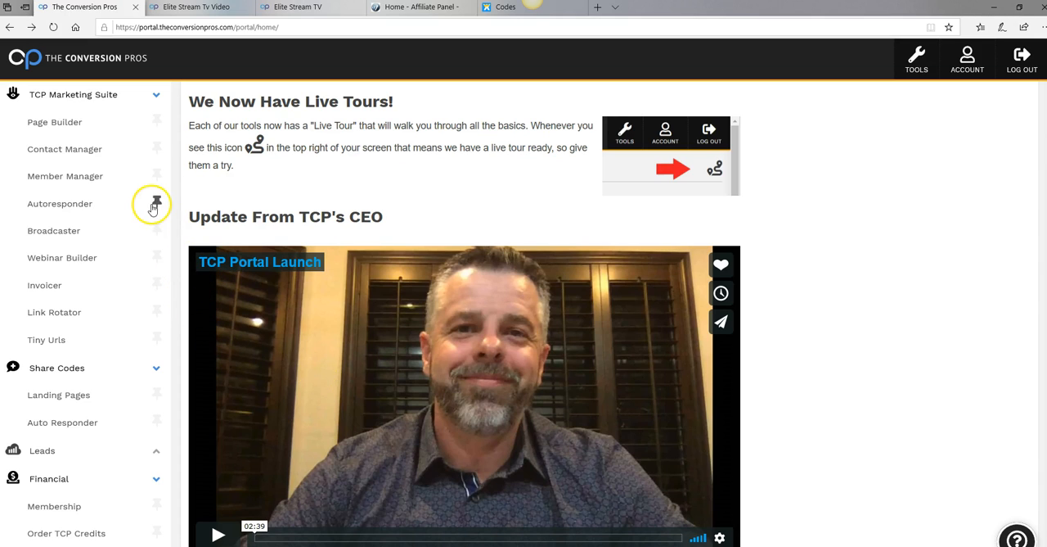
pyautogui.click(54, 128)
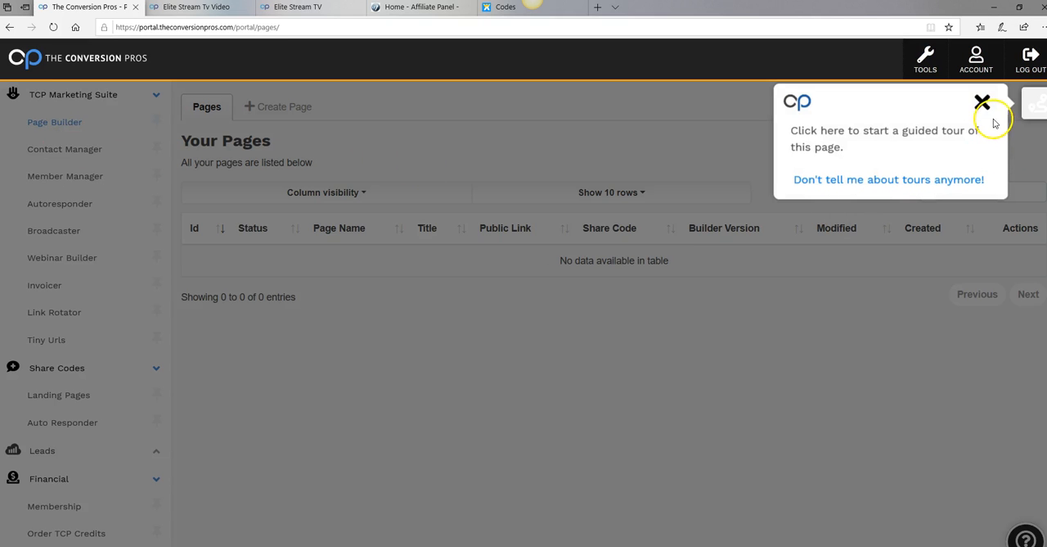
pyautogui.click(982, 102)
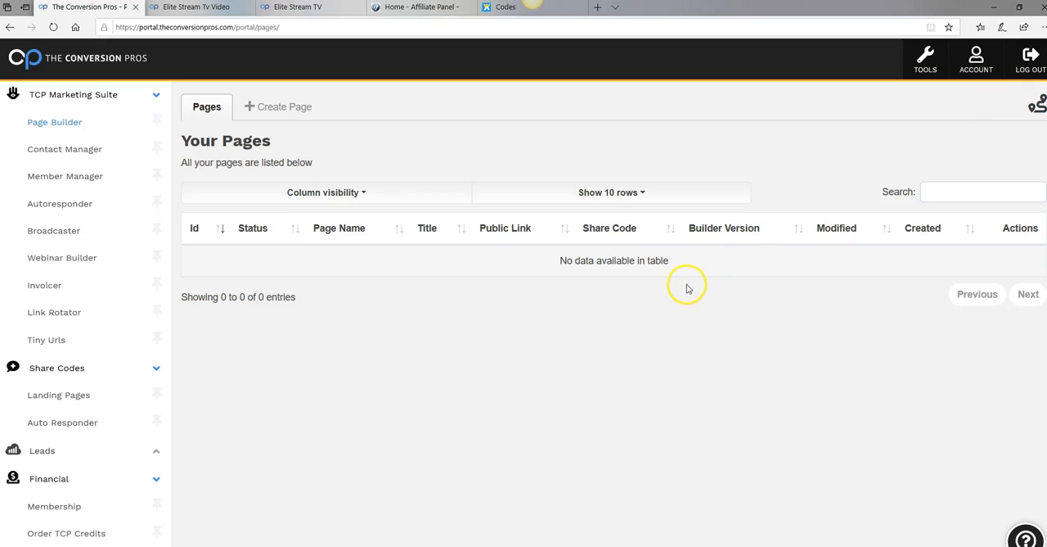
pyautogui.click(281, 109)
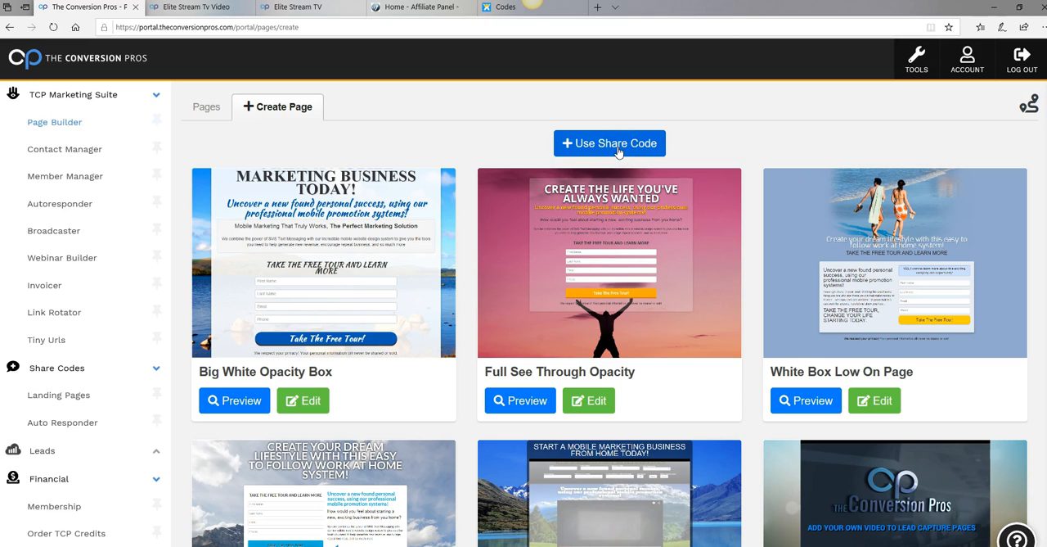
pyautogui.click(617, 152)
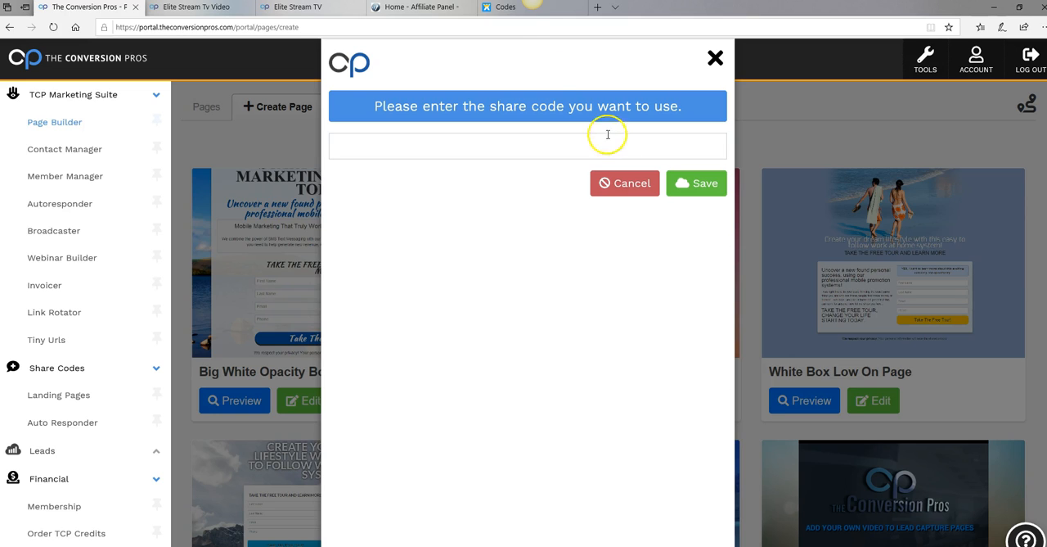
# Copy the Elite Stream TV page's share code f3270718 from the Codes page
pyautogui.click(497, 9)
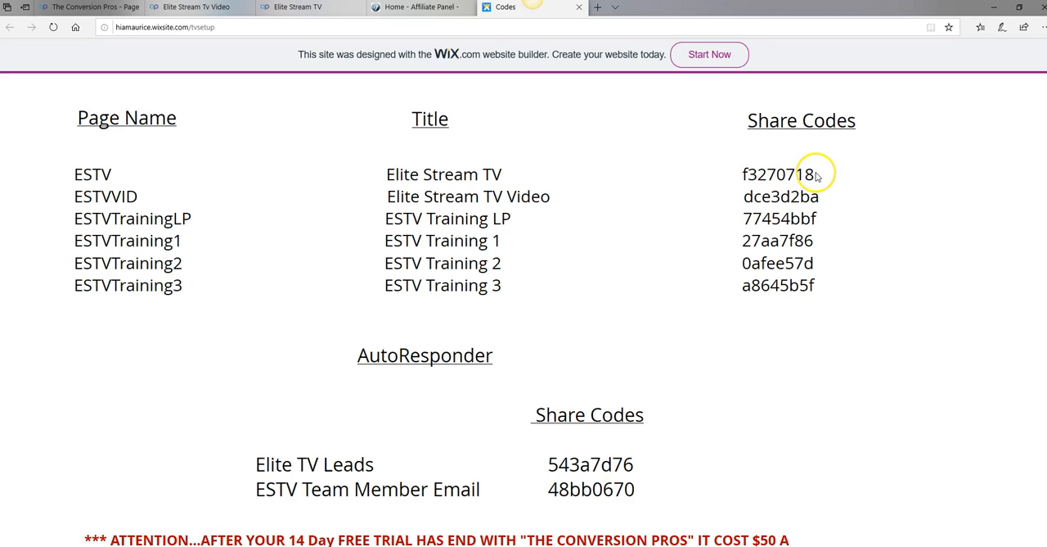
pyautogui.moveTo(816, 176); pyautogui.dragTo(799, 176)
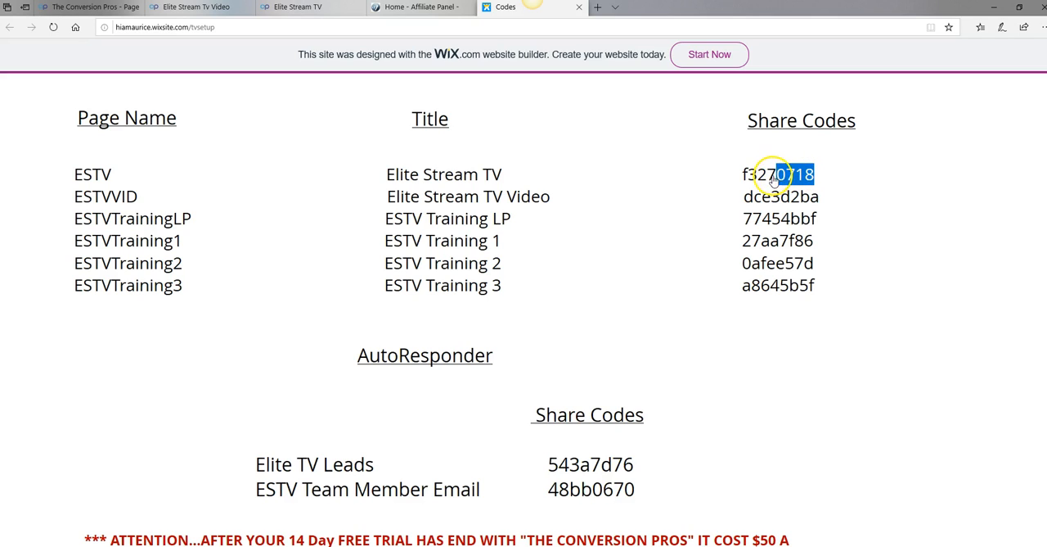
pyautogui.moveTo(755, 180)
pyautogui.mouseDown()
pyautogui.moveTo(741, 180)
pyautogui.moveTo(764, 182)
pyautogui.mouseUp()
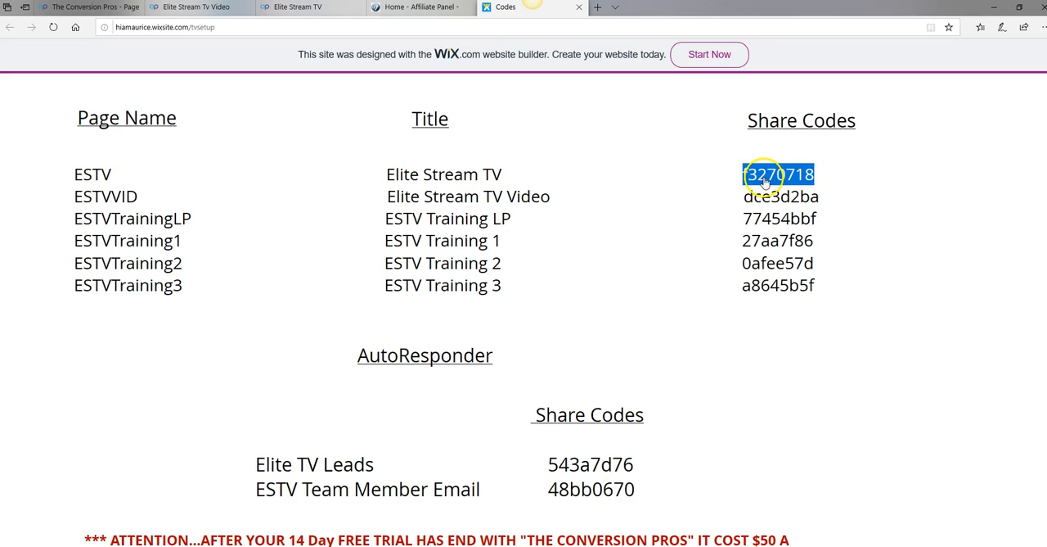
pyautogui.rightClick(764, 182)
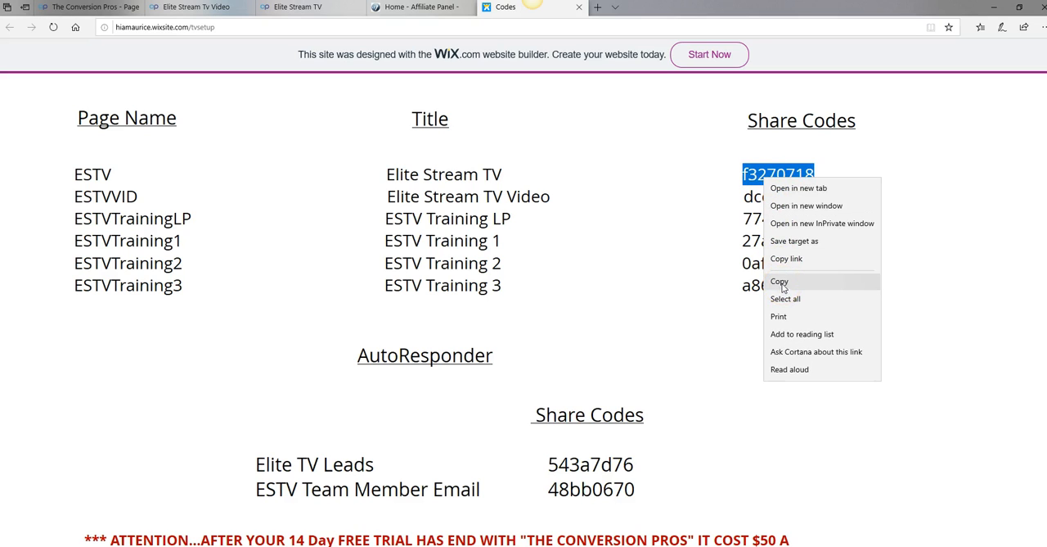
pyautogui.click(781, 282)
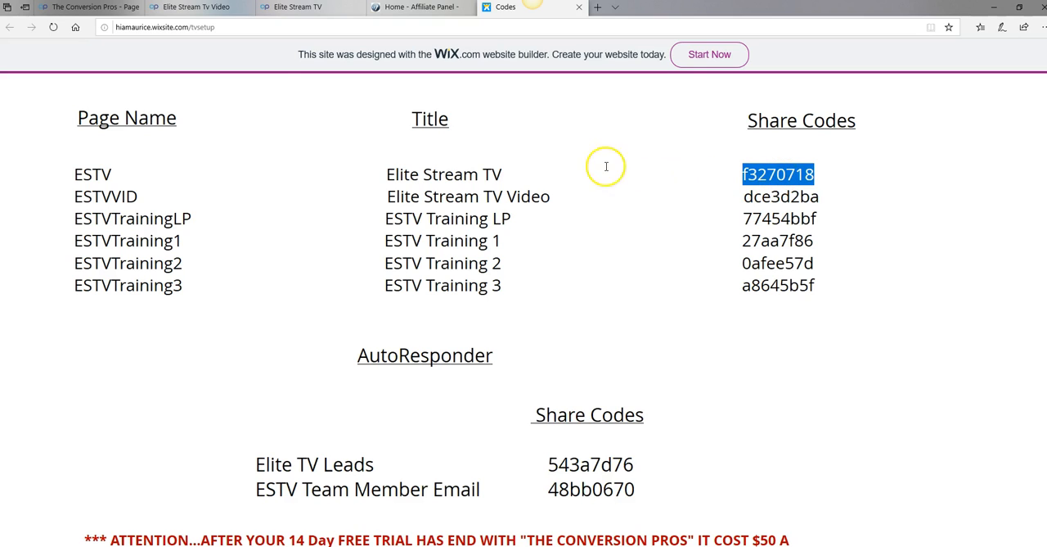
pyautogui.click(80, 10)
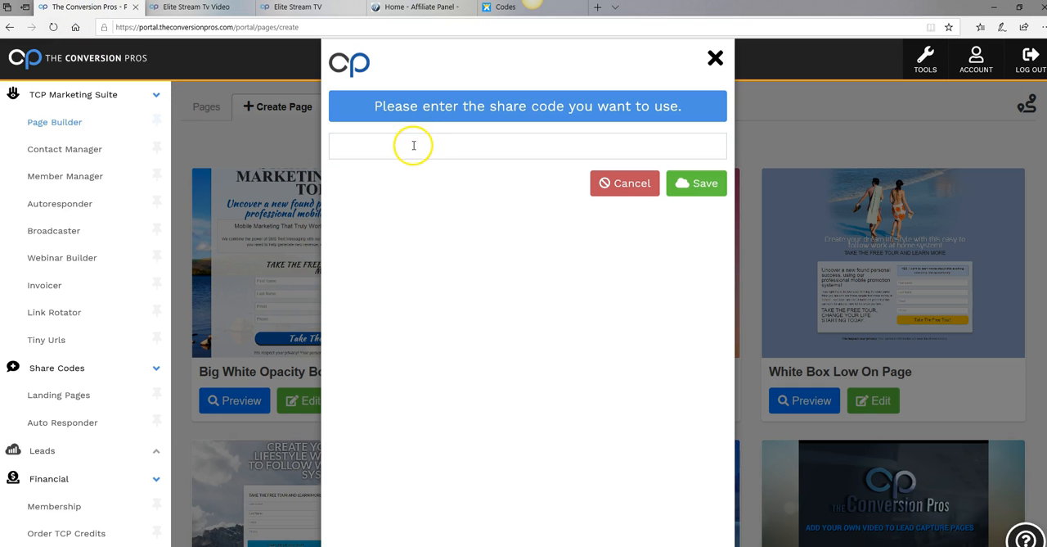
pyautogui.rightClick(414, 146)
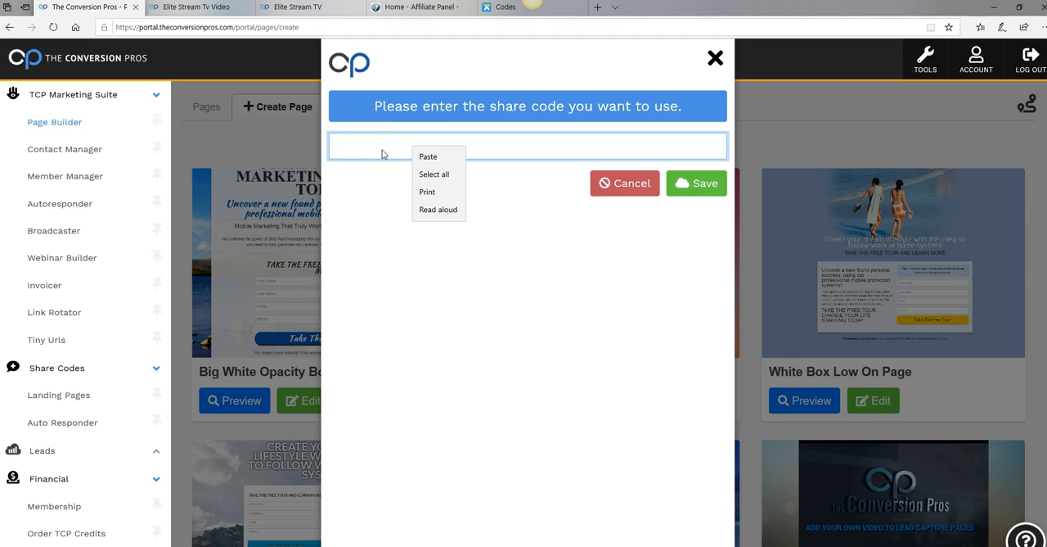
pyautogui.click(428, 157)
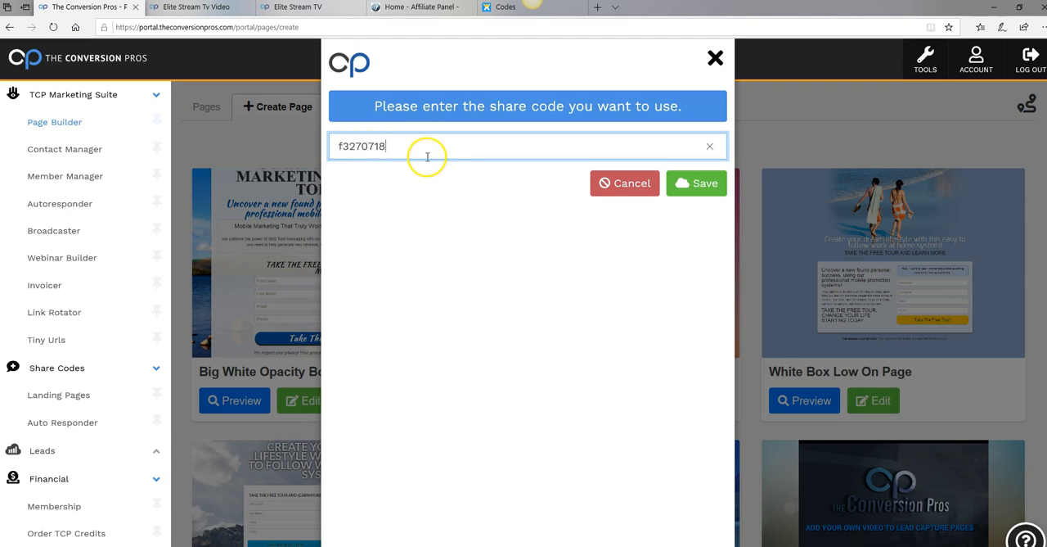
pyautogui.click(696, 190)
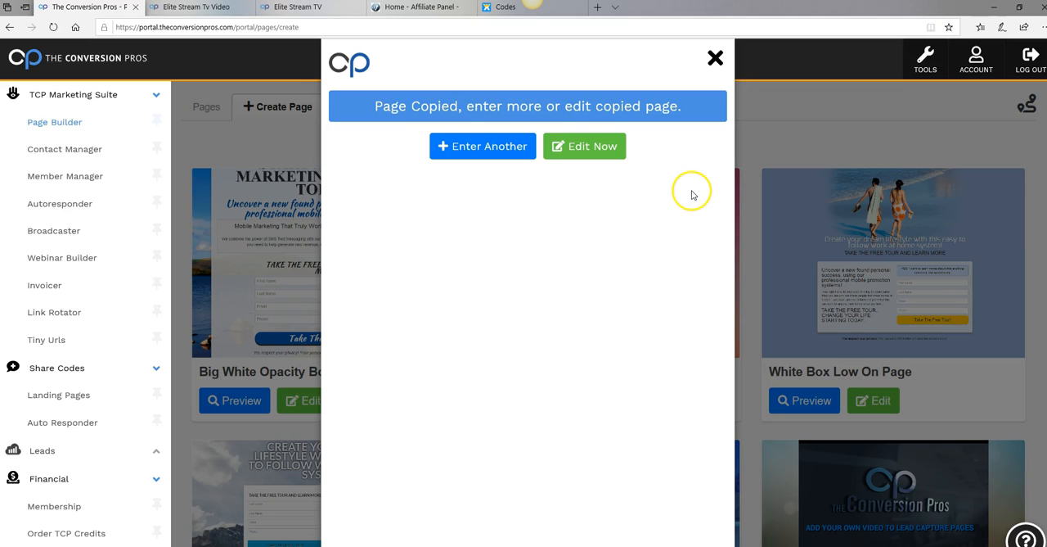
# Start another share code import and copy the Elite Stream TV Video page's share code dce3d2ba from the Codes page
pyautogui.click(478, 155)
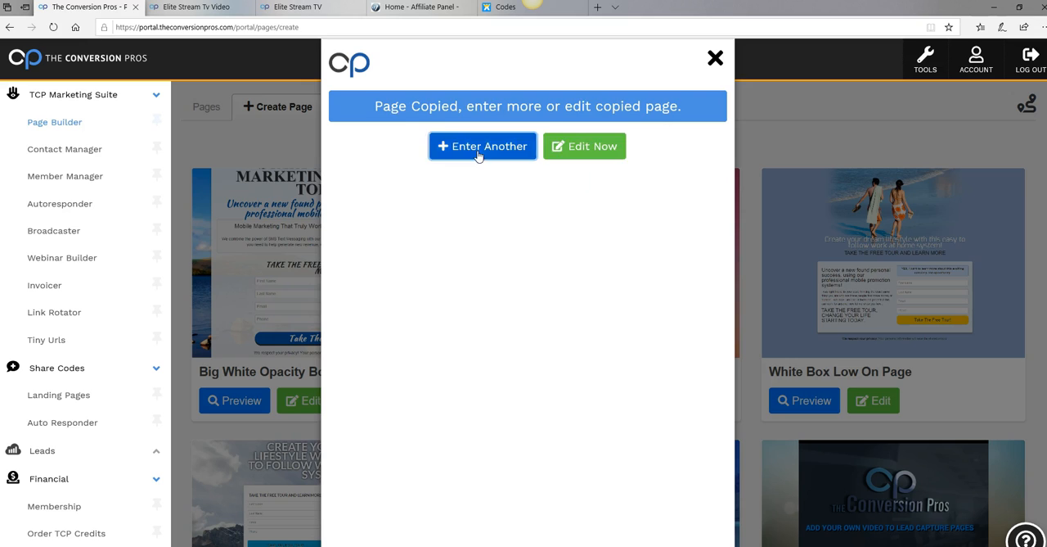
pyautogui.click(479, 153)
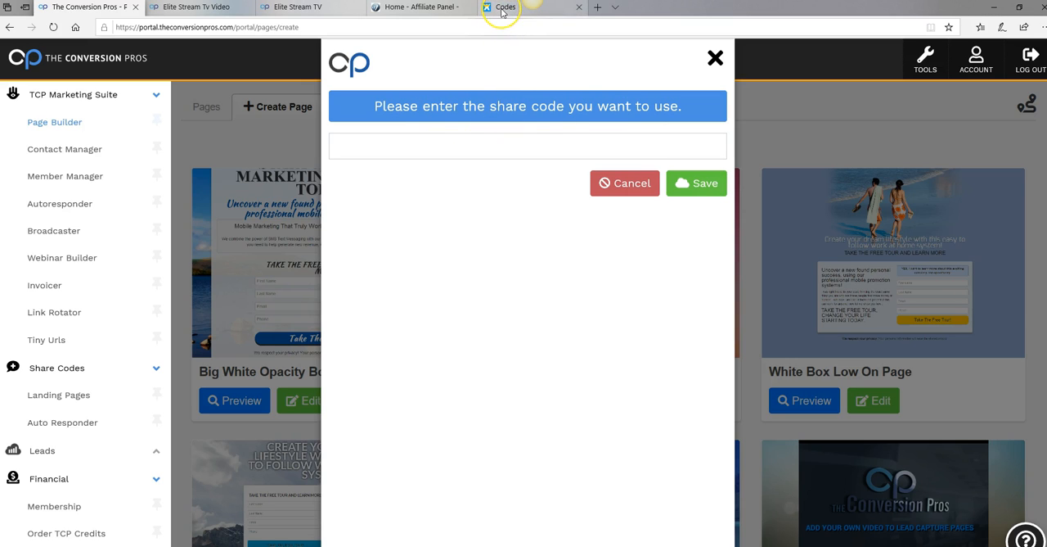
pyautogui.click(501, 10)
pyautogui.click(872, 211)
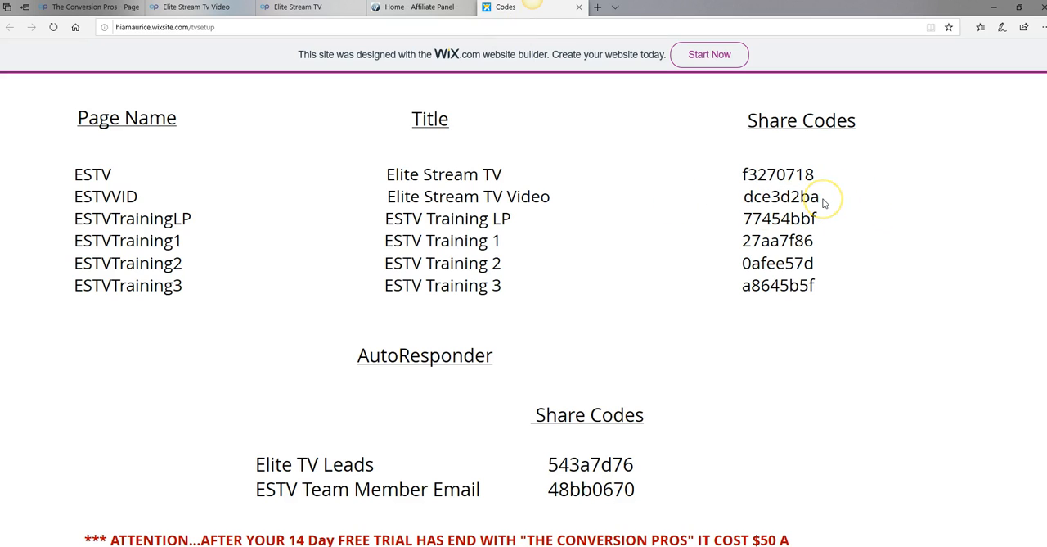
pyautogui.moveTo(824, 202); pyautogui.dragTo(749, 202)
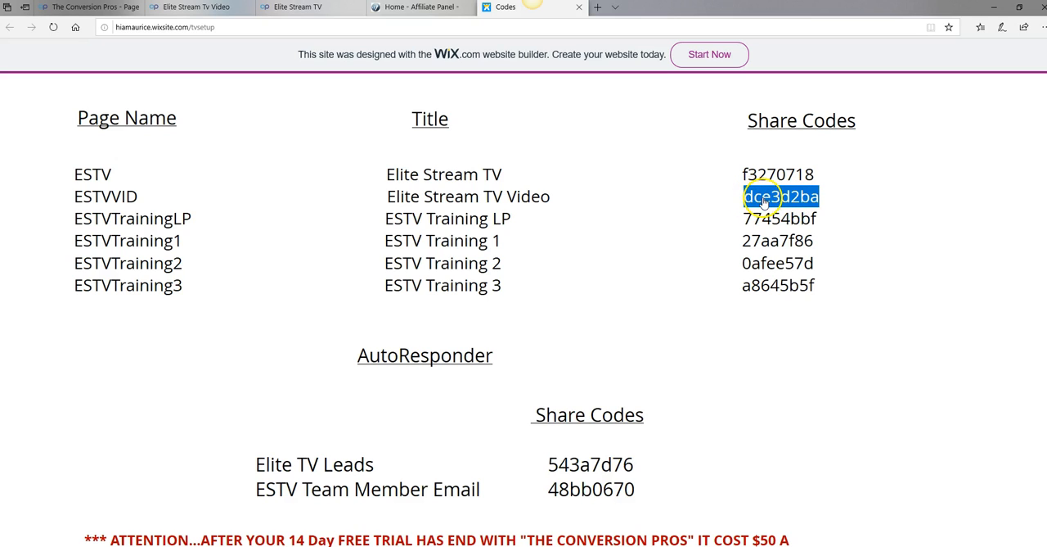
pyautogui.rightClick(765, 203)
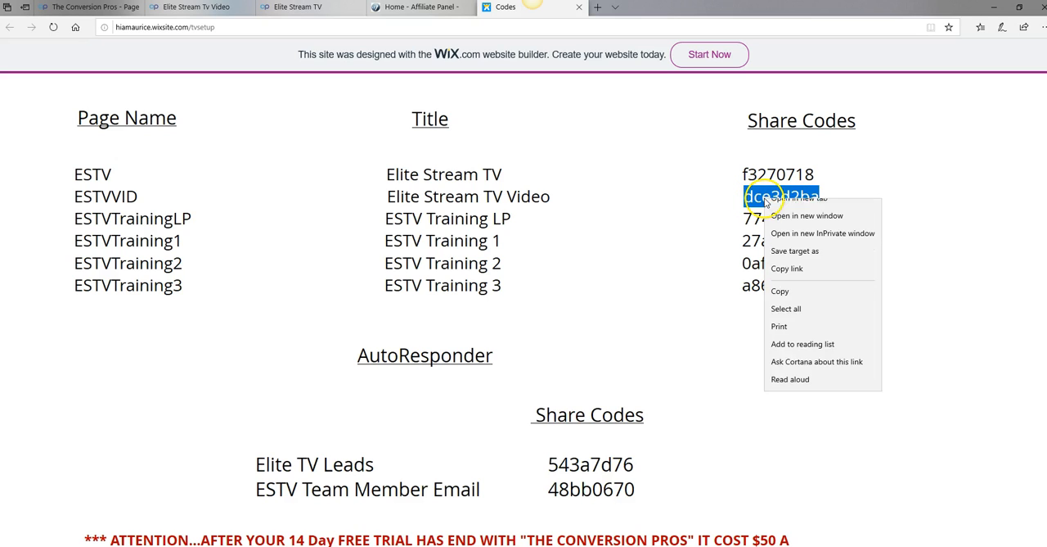
pyautogui.click(781, 302)
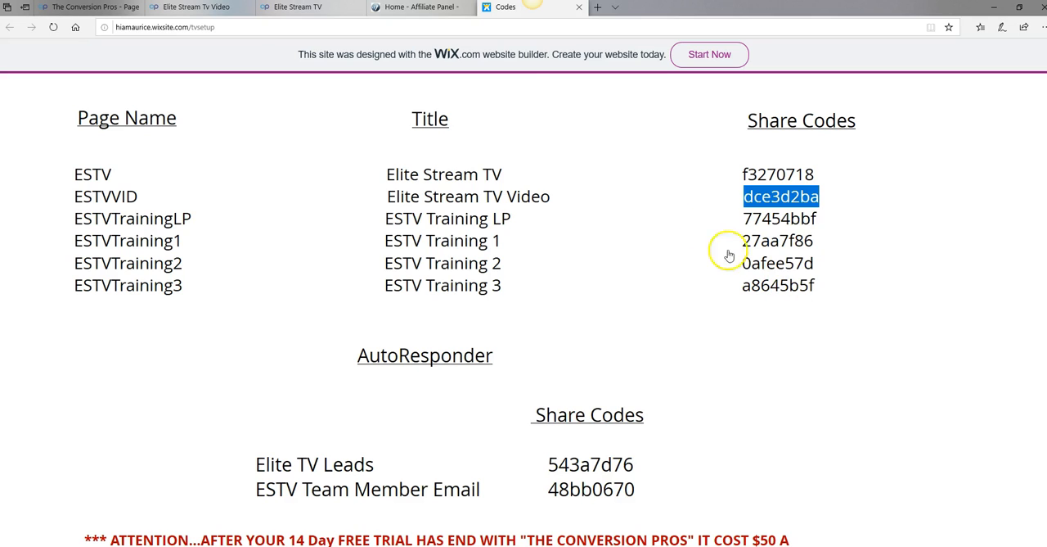
pyautogui.click(105, 10)
pyautogui.click(415, 144)
pyautogui.rightClick(416, 145)
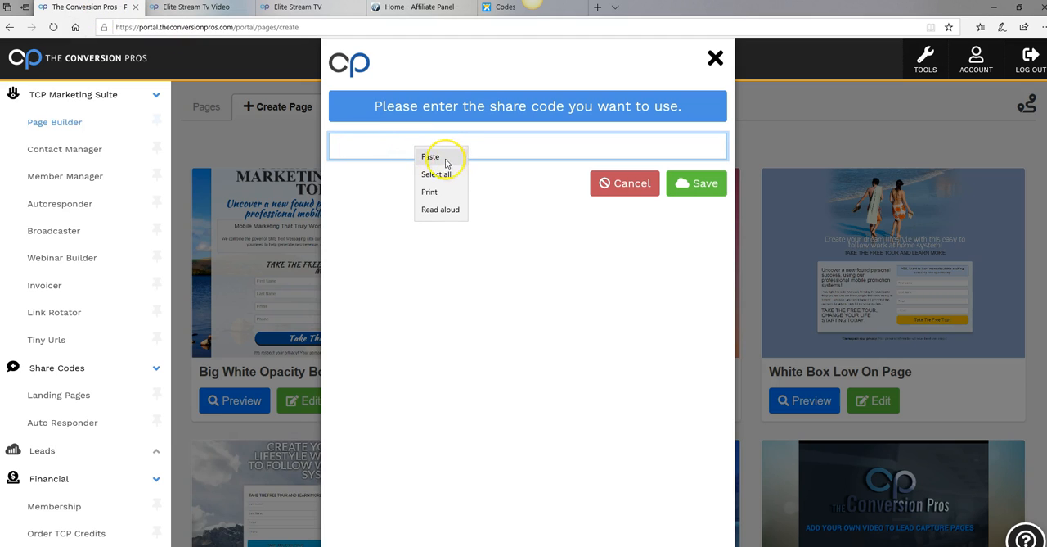
pyautogui.click(434, 158)
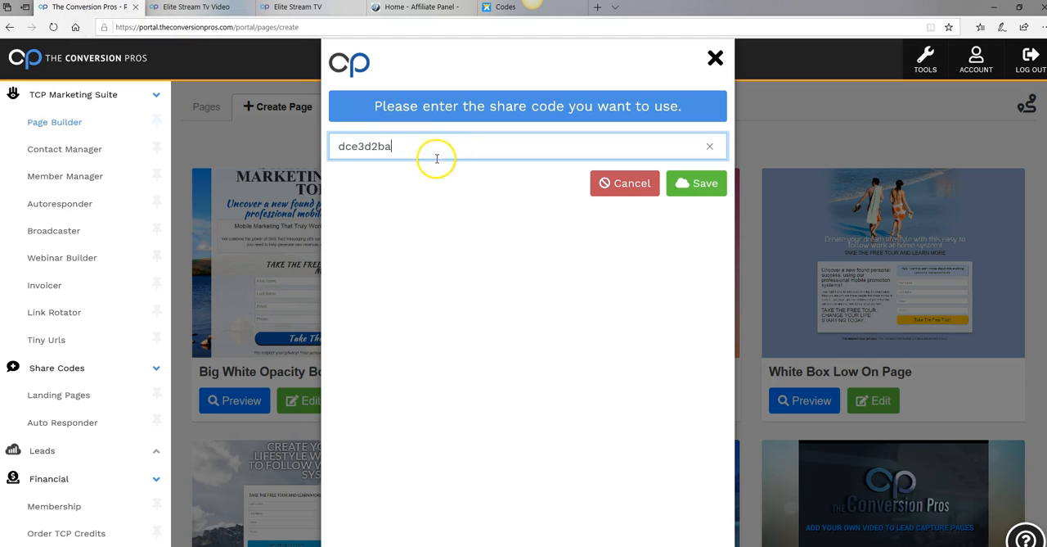
pyautogui.click(690, 185)
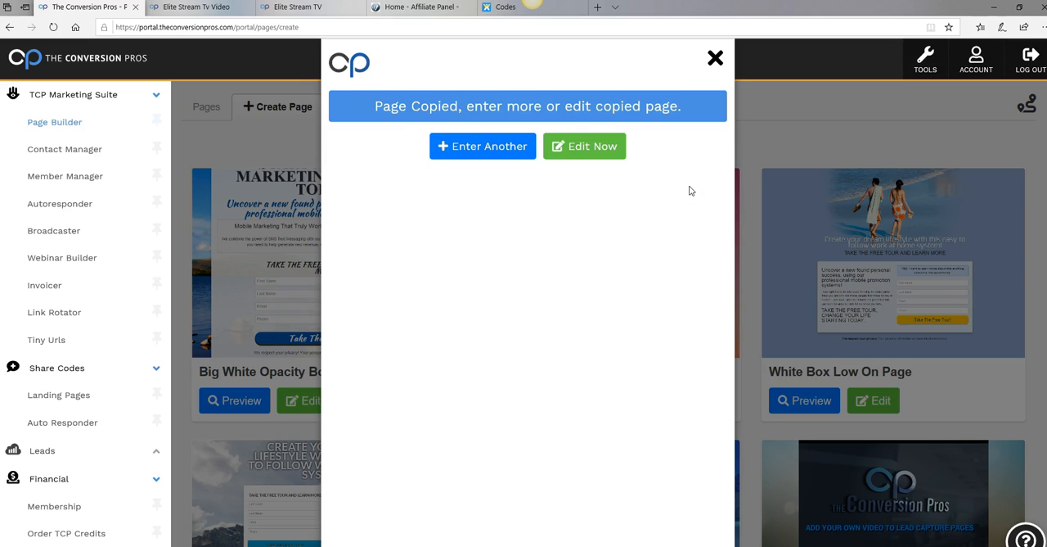
pyautogui.click(501, 157)
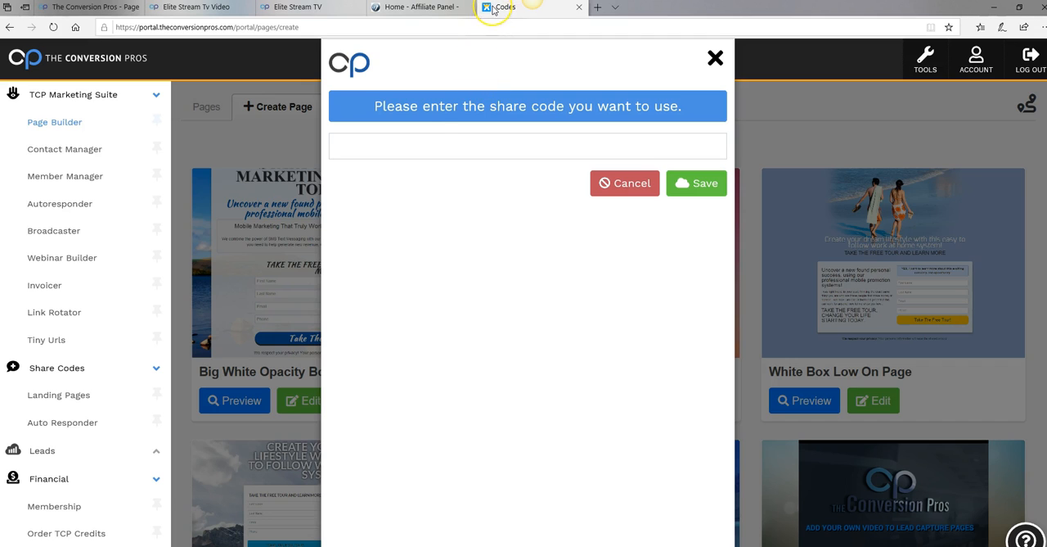
pyautogui.click(494, 9)
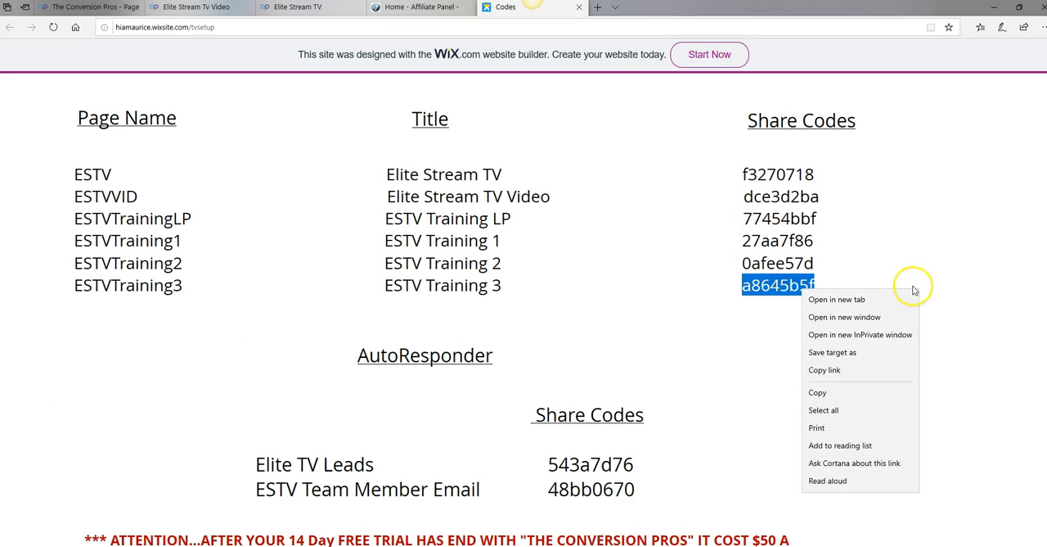
pyautogui.click(974, 298)
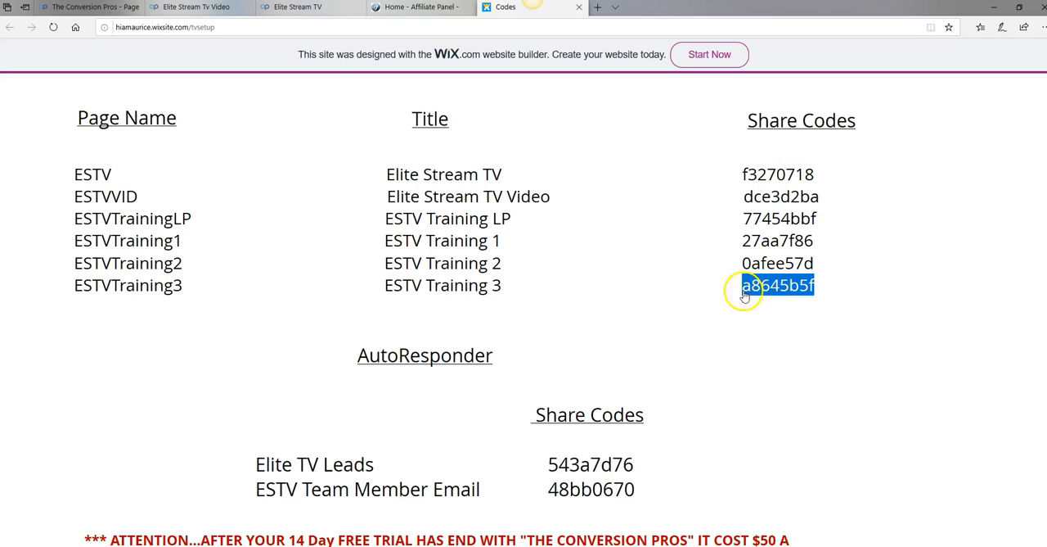
pyautogui.click(100, 8)
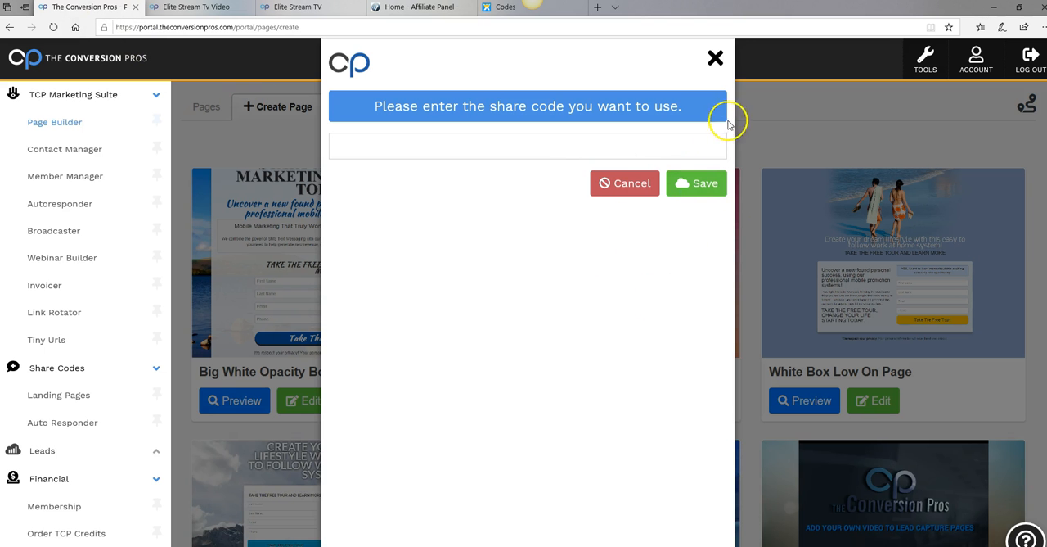
pyautogui.click(716, 58)
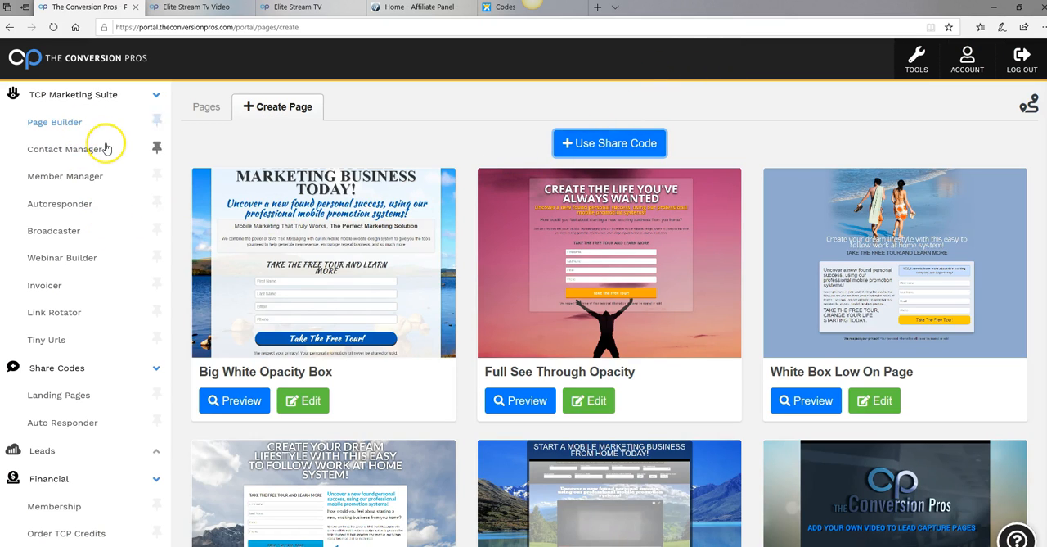
# Open the Page Builder's list of pages and dismiss the guided tour prompt to check the copied pages
pyautogui.click(65, 124)
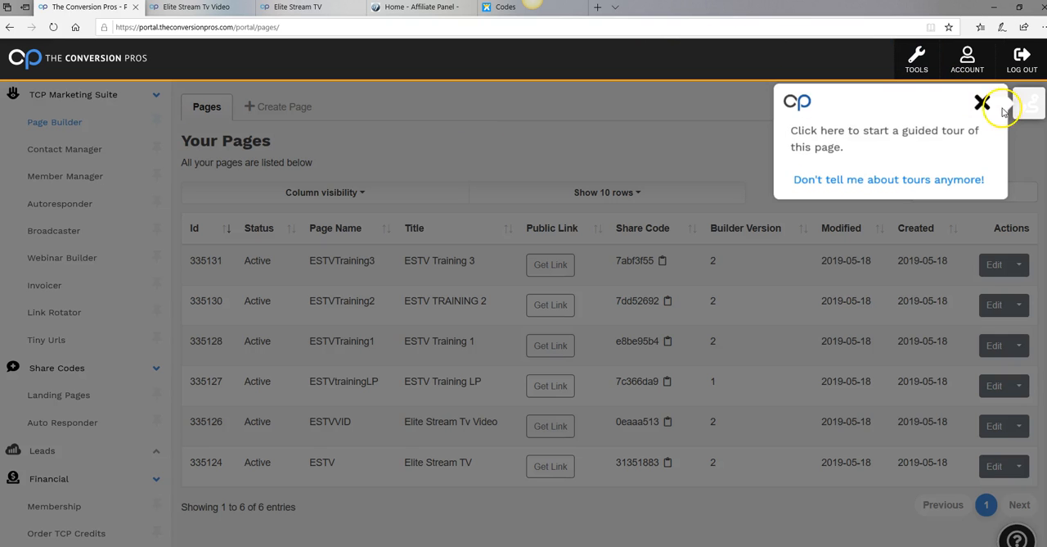
pyautogui.click(981, 103)
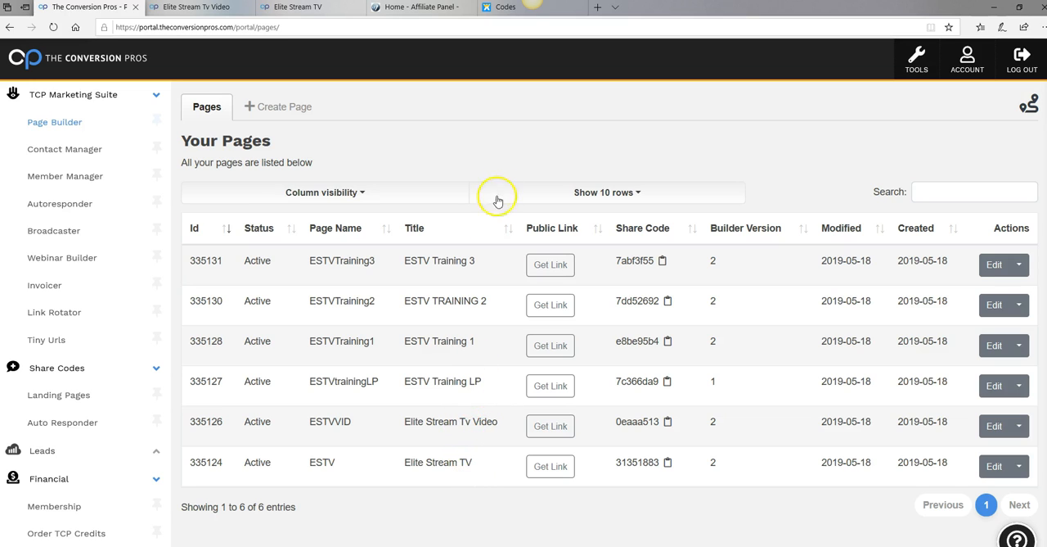
# Copy the autoresponder name Elite TV Leads from the Codes page
pyautogui.click(507, 8)
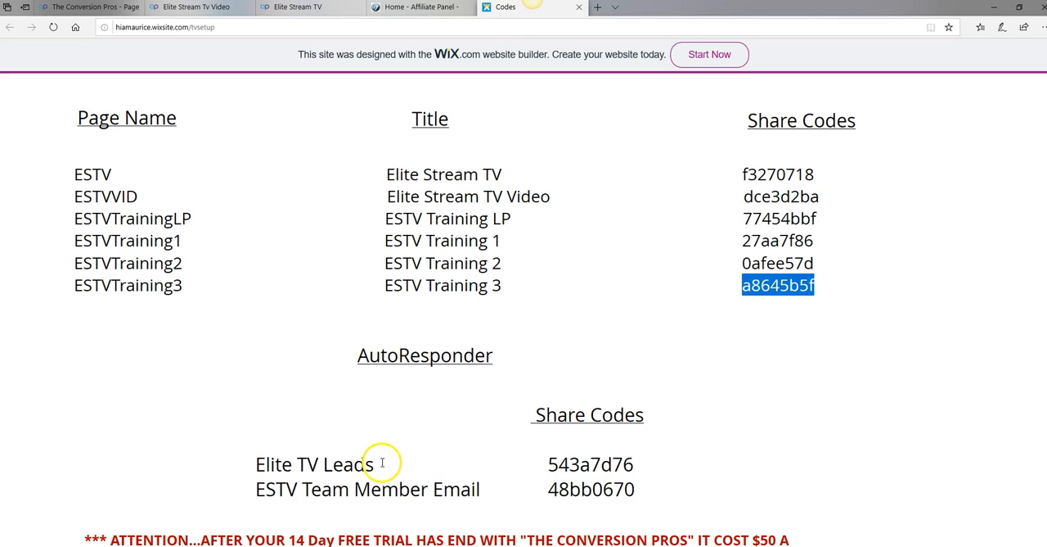
pyautogui.moveTo(377, 464); pyautogui.dragTo(256, 459)
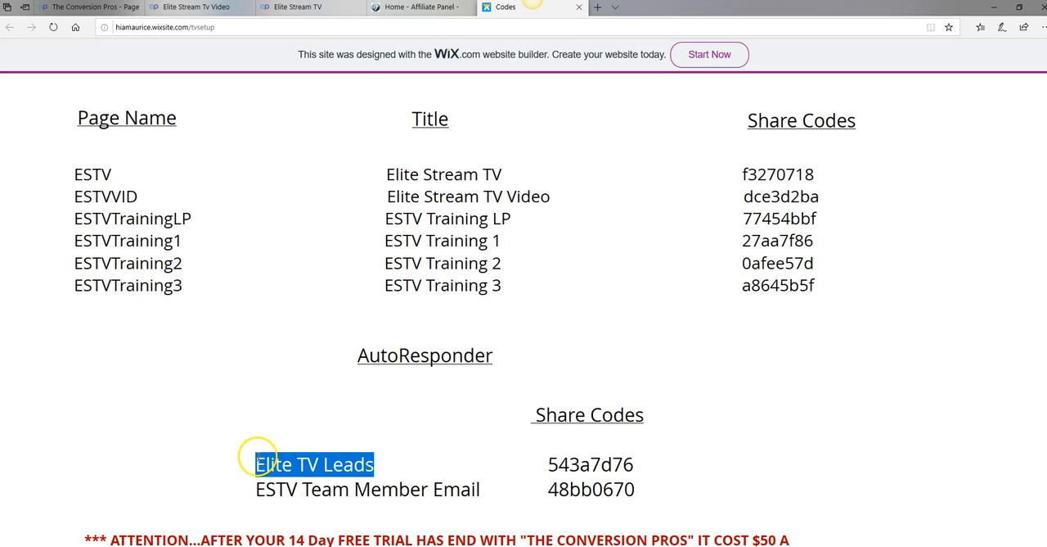
pyautogui.rightClick(336, 464)
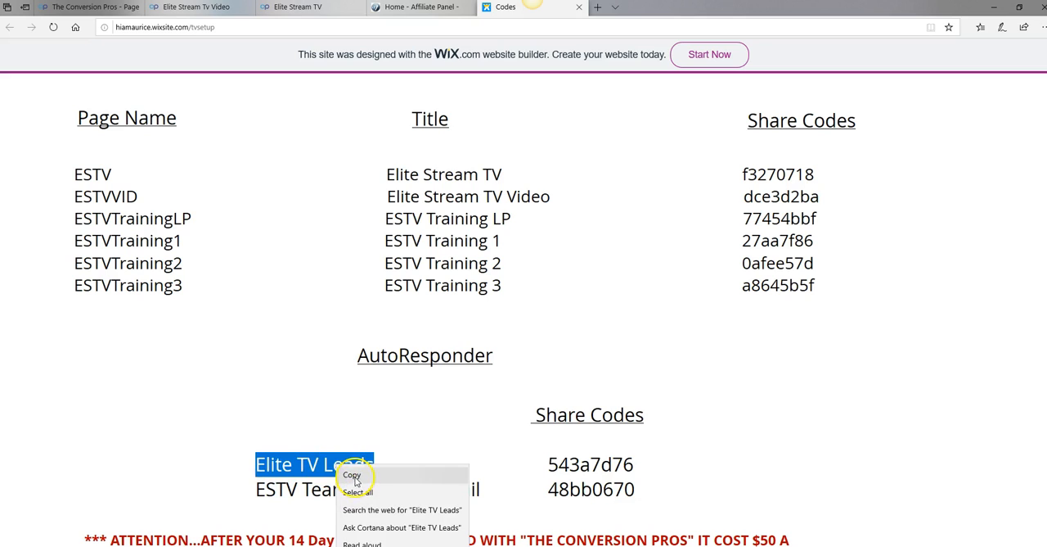
pyautogui.click(354, 475)
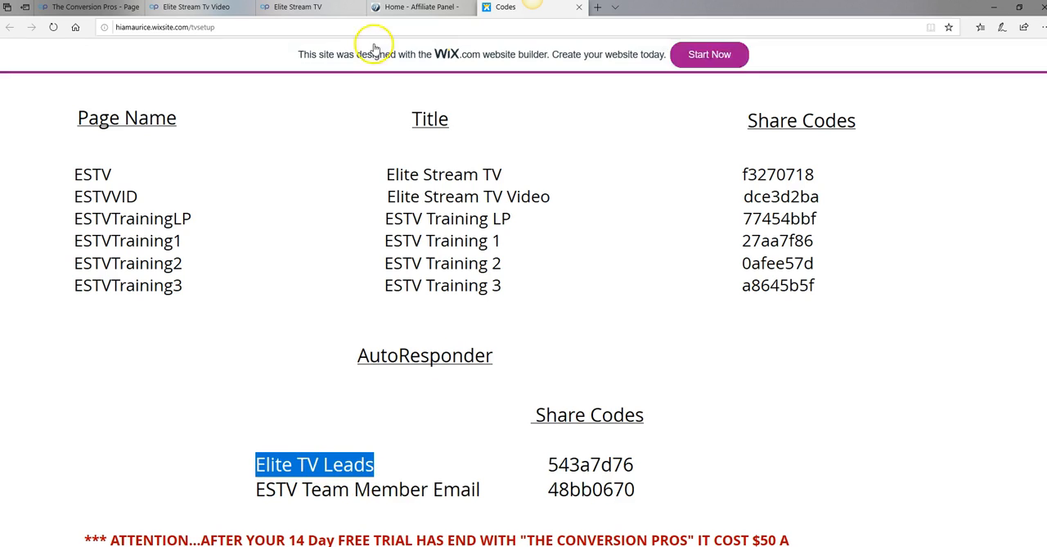
# In The Conversion Pros portal's Autoresponder, start a new campaign and set its label to Elite TV Leads
pyautogui.click(98, 8)
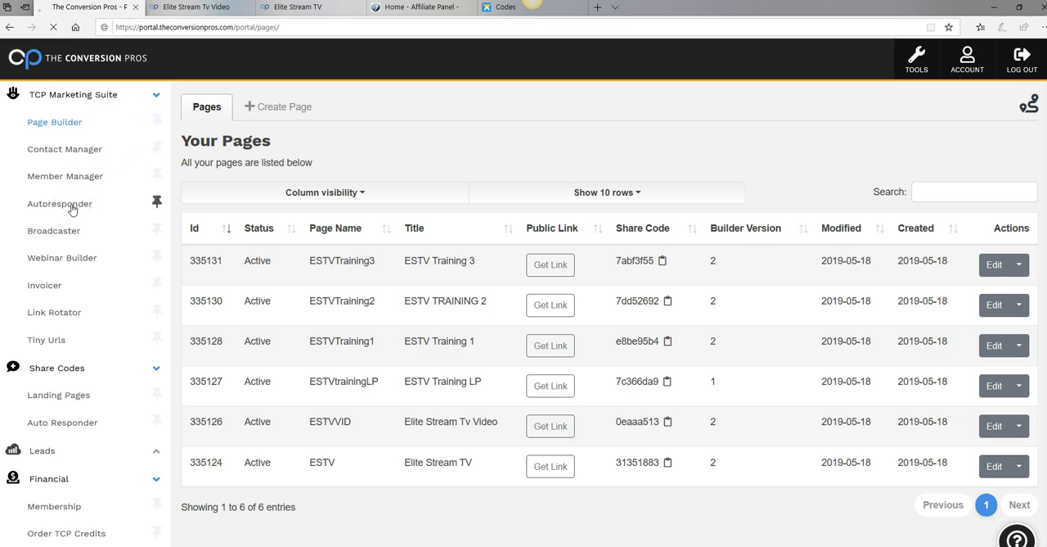
pyautogui.click(72, 209)
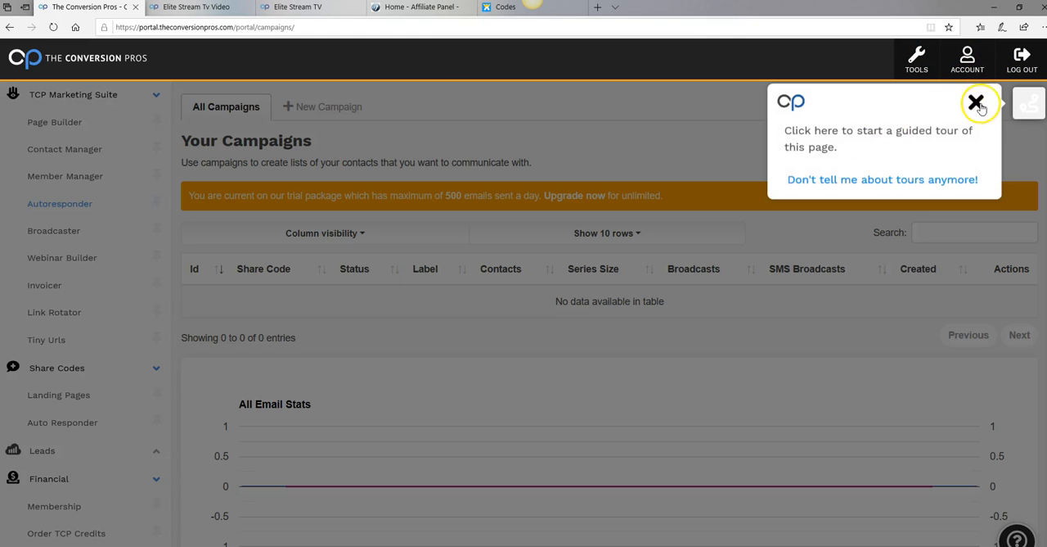
pyautogui.click(977, 103)
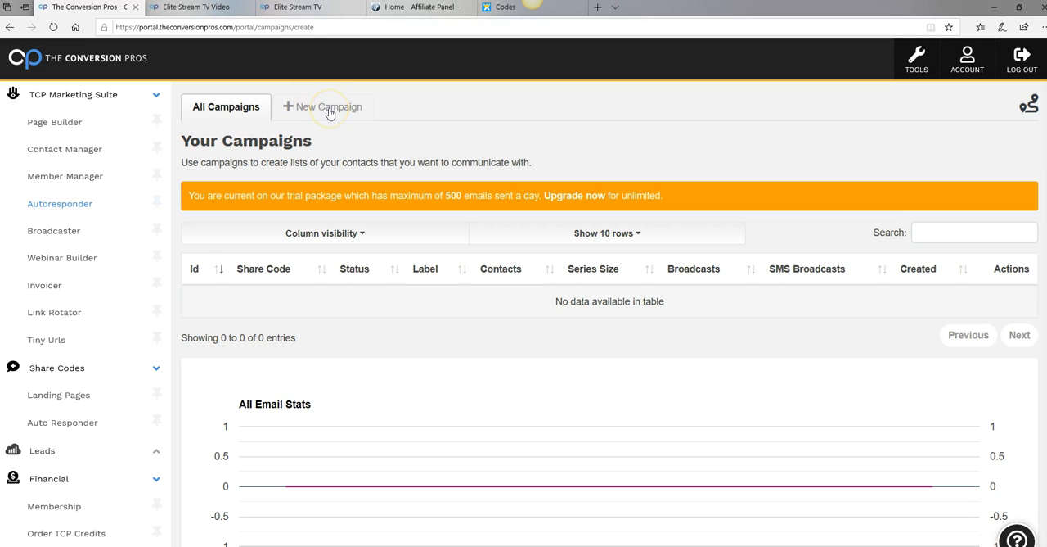
pyautogui.click(330, 111)
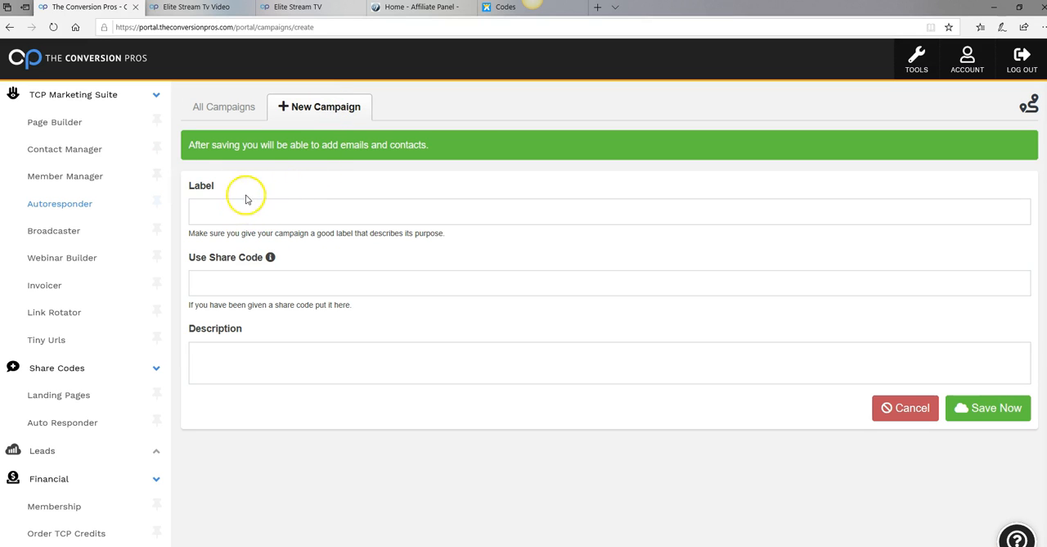
pyautogui.rightClick(225, 214)
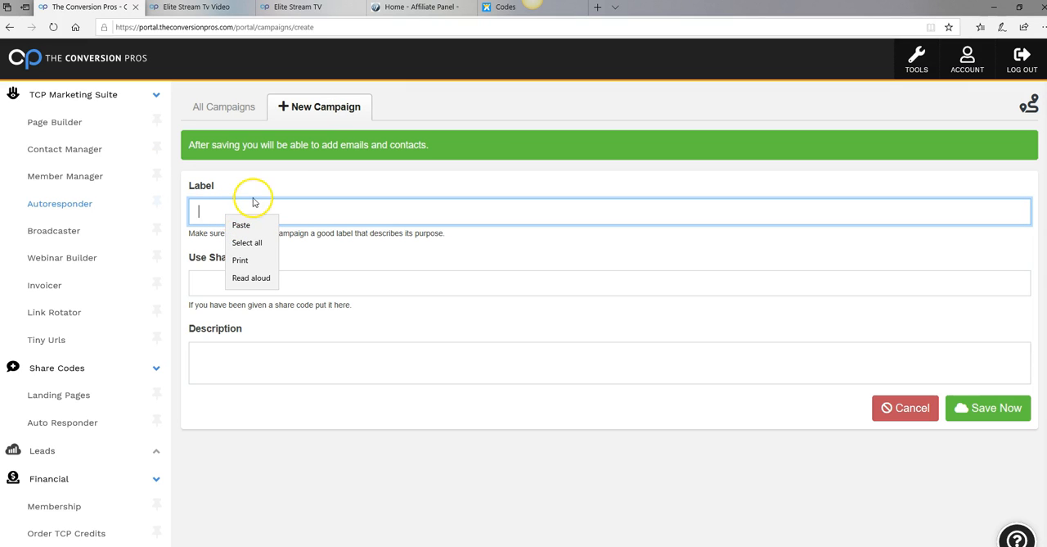
pyautogui.click(243, 226)
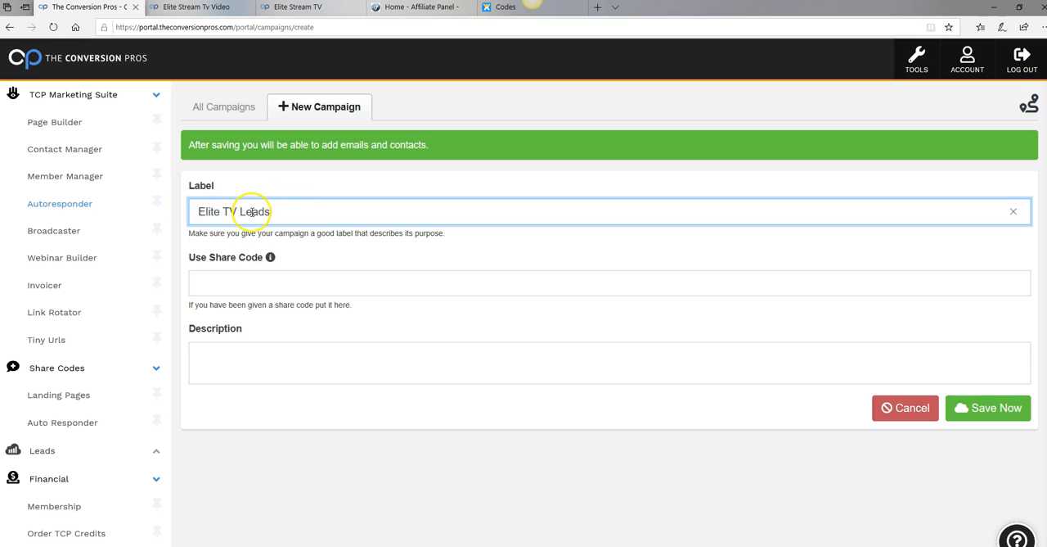
# Copy the Elite TV Leads autoresponder's share code 543a7d76 from the Codes page
pyautogui.click(504, 10)
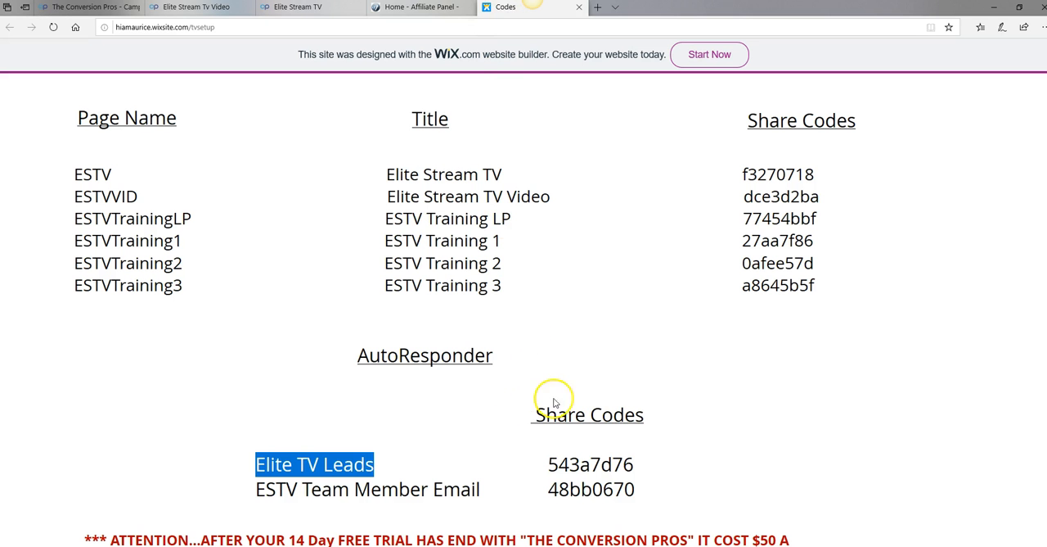
pyautogui.click(696, 466)
pyautogui.moveTo(634, 467); pyautogui.dragTo(549, 467)
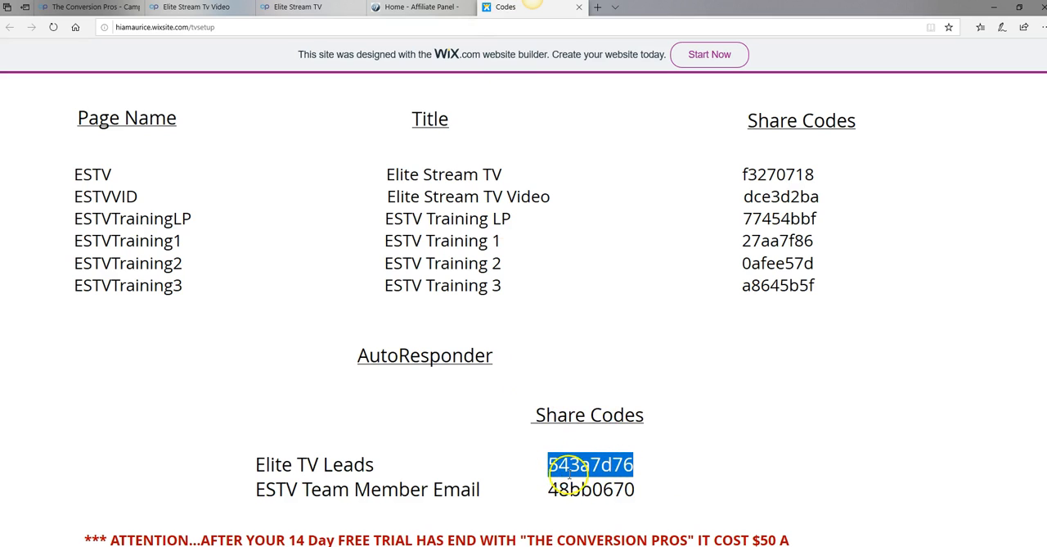
pyautogui.rightClick(578, 464)
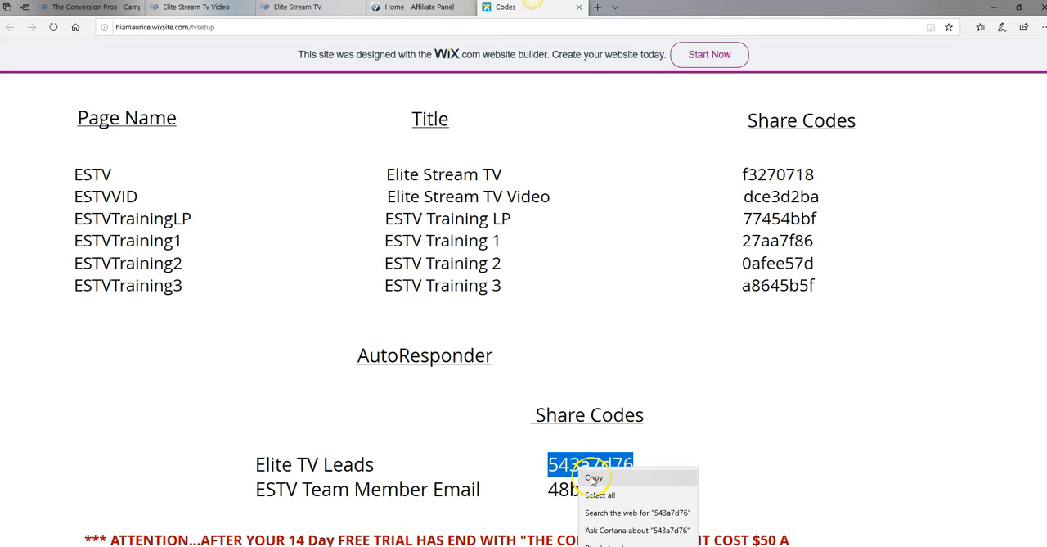
pyautogui.click(594, 478)
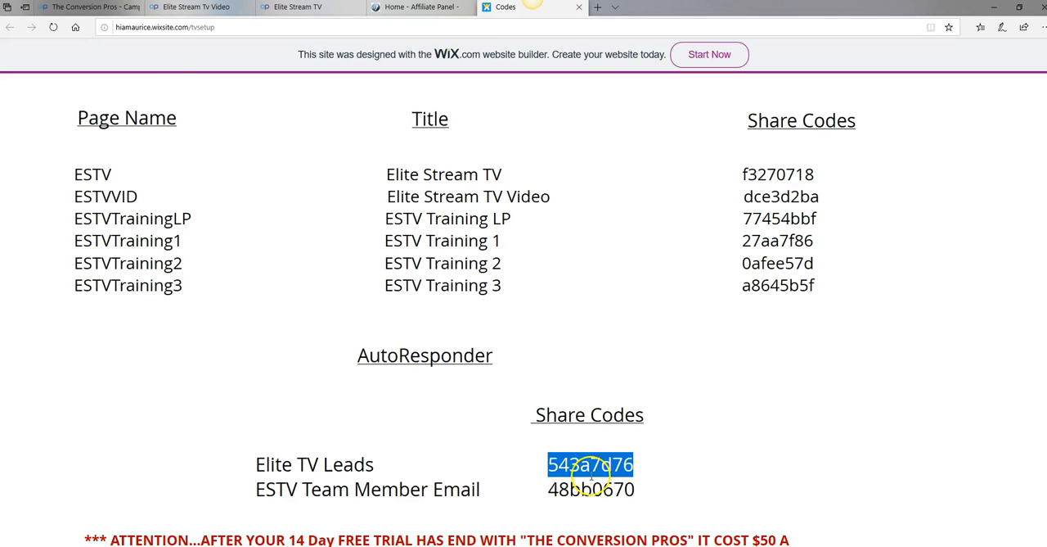
pyautogui.click(97, 9)
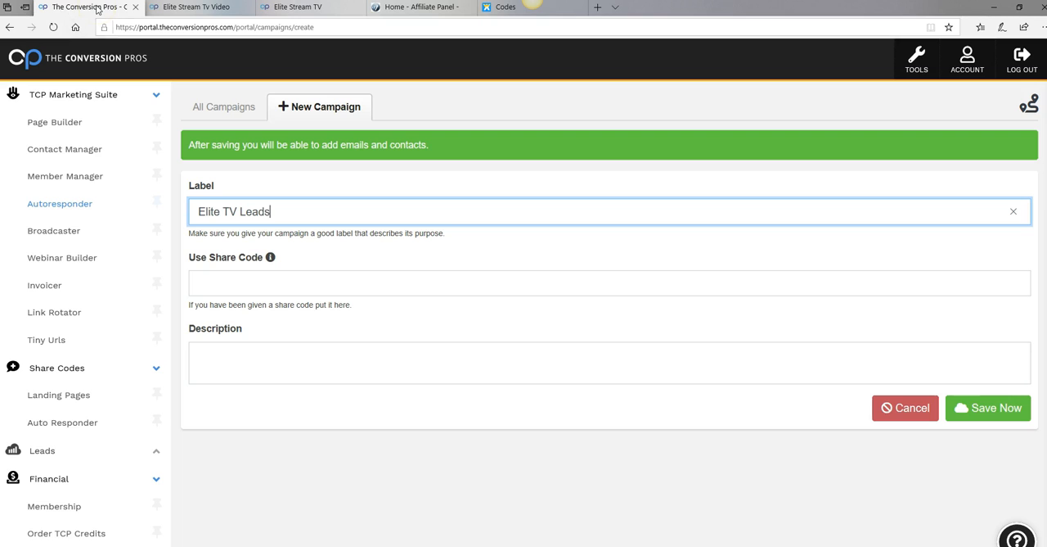
pyautogui.click(226, 284)
pyautogui.rightClick(226, 284)
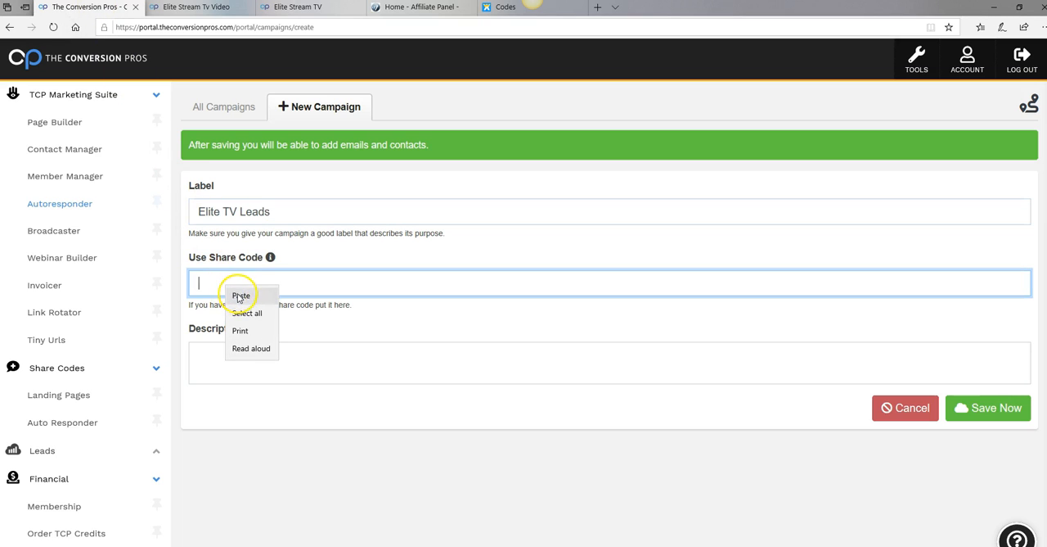
pyautogui.click(237, 294)
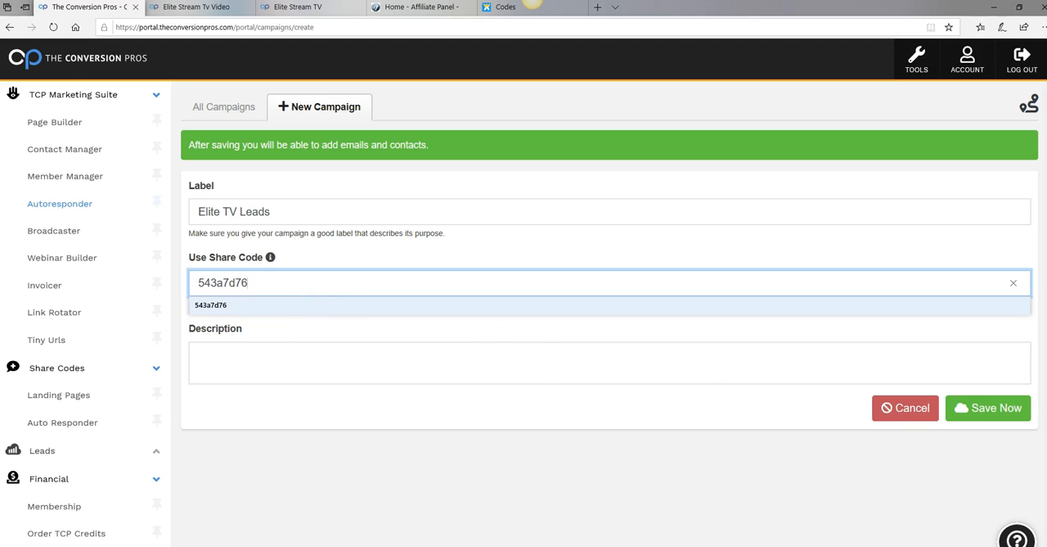
pyautogui.click(1003, 413)
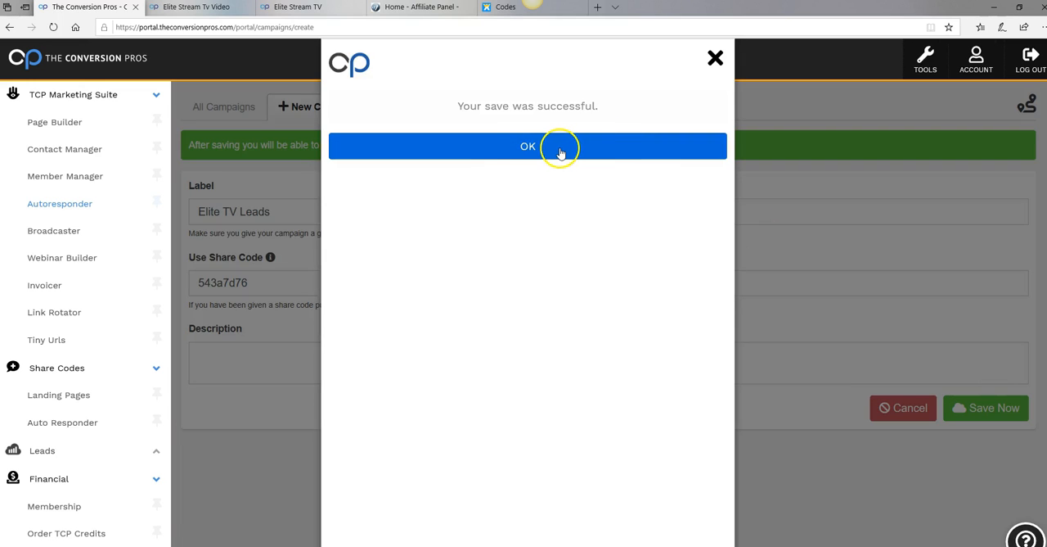
pyautogui.click(550, 149)
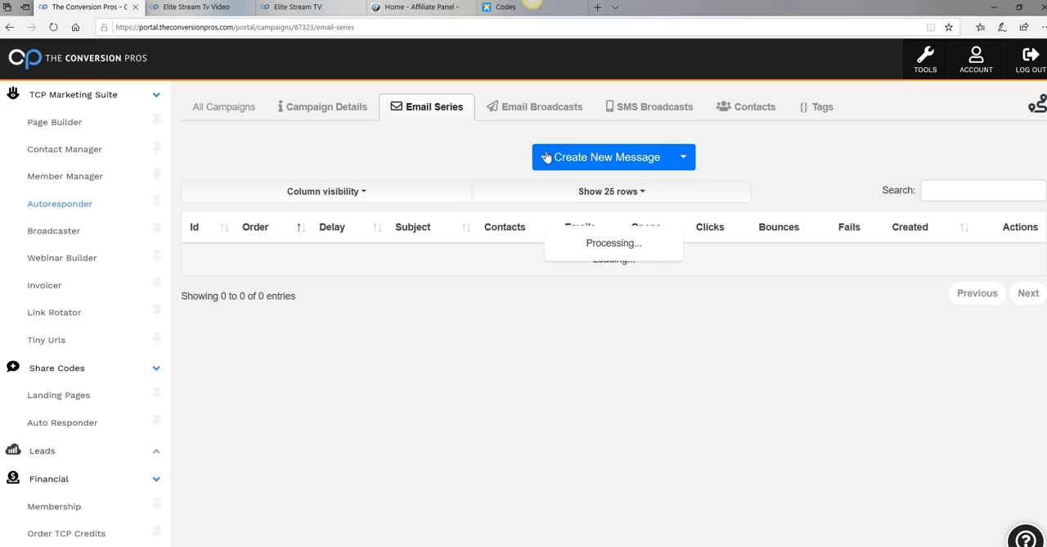
# Copy the autoresponder name ESTV Team Member Email from the Codes page
pyautogui.click(542, 162)
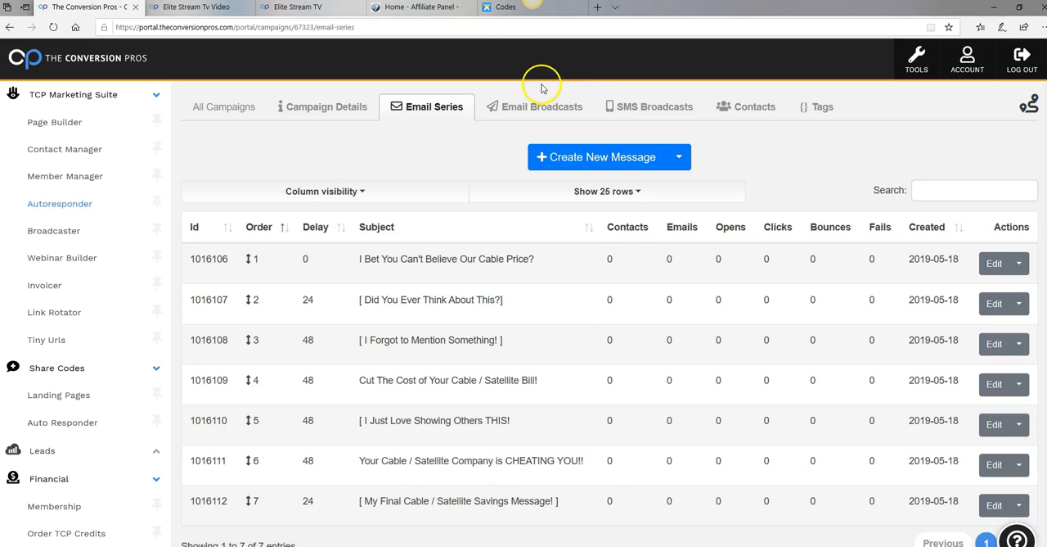
pyautogui.click(507, 7)
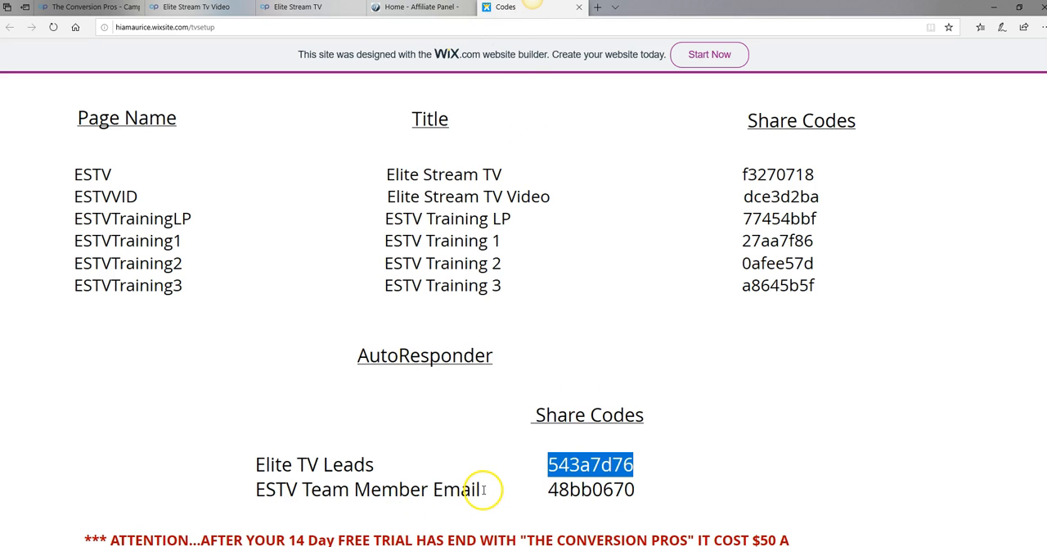
pyautogui.moveTo(484, 489); pyautogui.dragTo(257, 489)
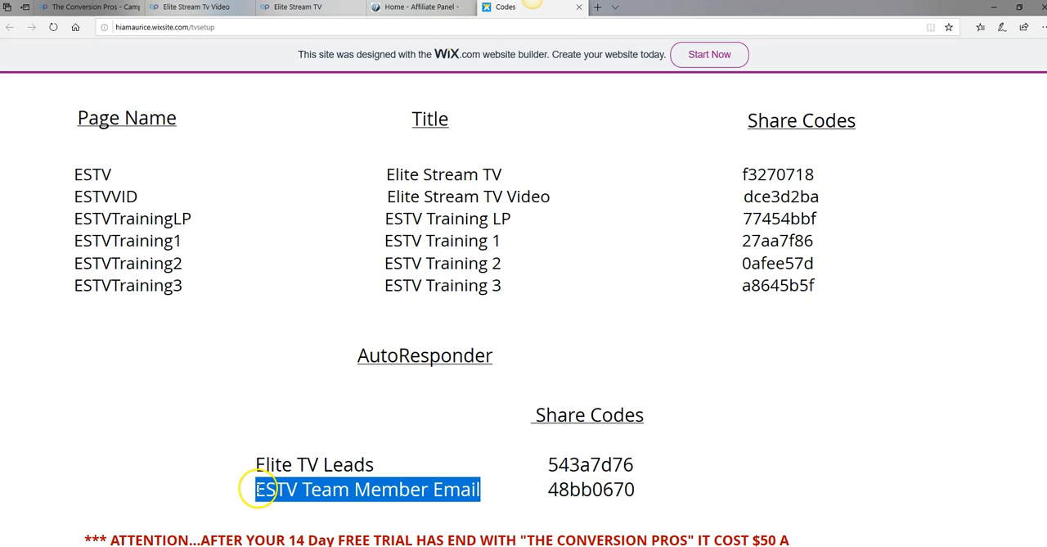
pyautogui.rightClick(378, 489)
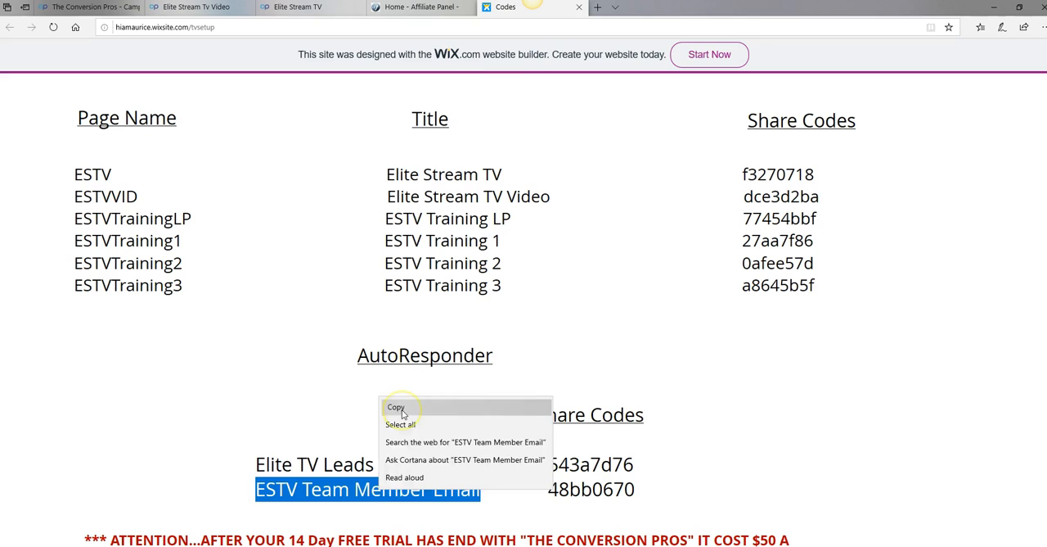
pyautogui.click(397, 408)
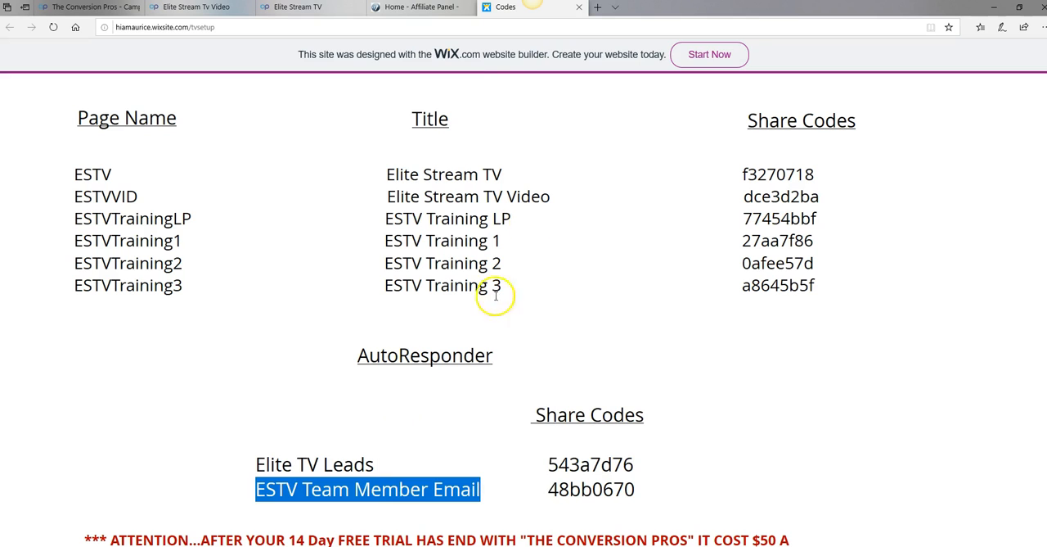
# In The Conversion Pros portal's Autoresponder, start another new campaign and set its label to ESTV Team Member Email
pyautogui.click(68, 8)
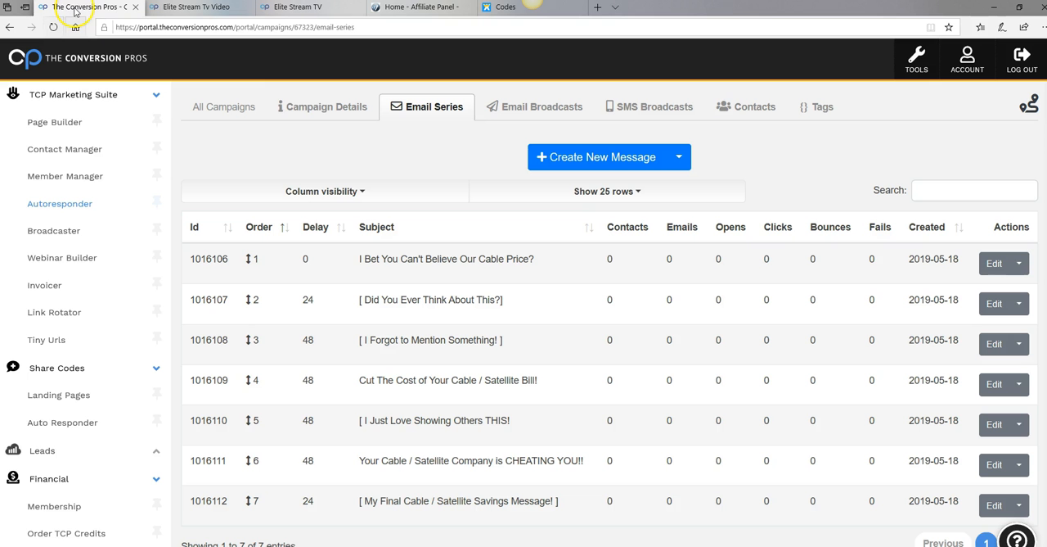
pyautogui.click(641, 160)
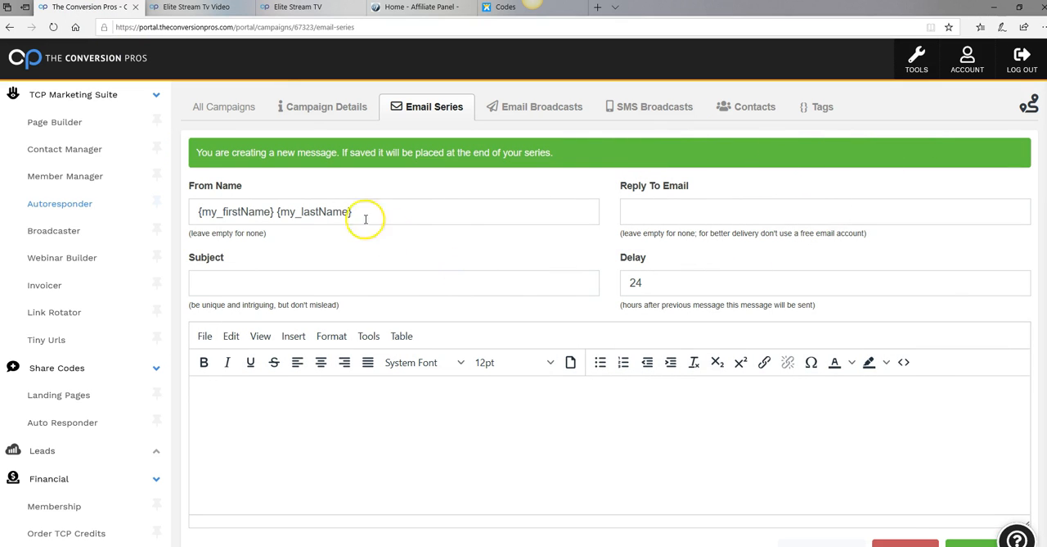
pyautogui.click(74, 206)
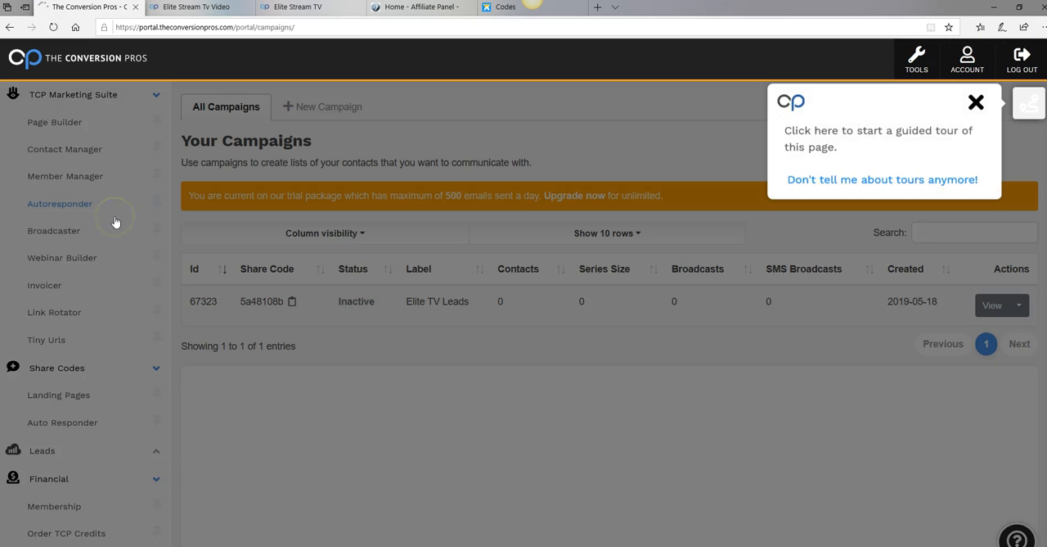
pyautogui.click(976, 104)
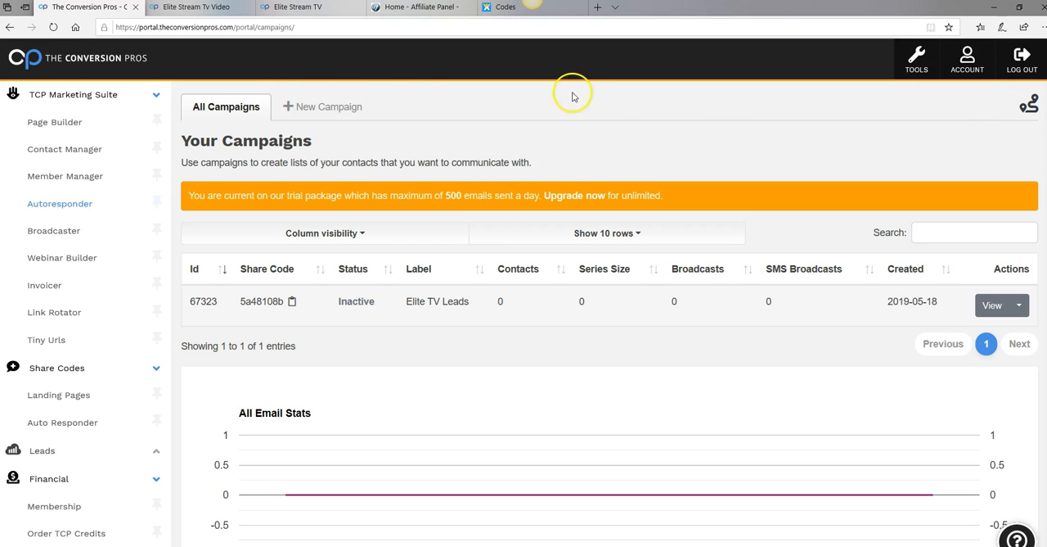
pyautogui.click(321, 109)
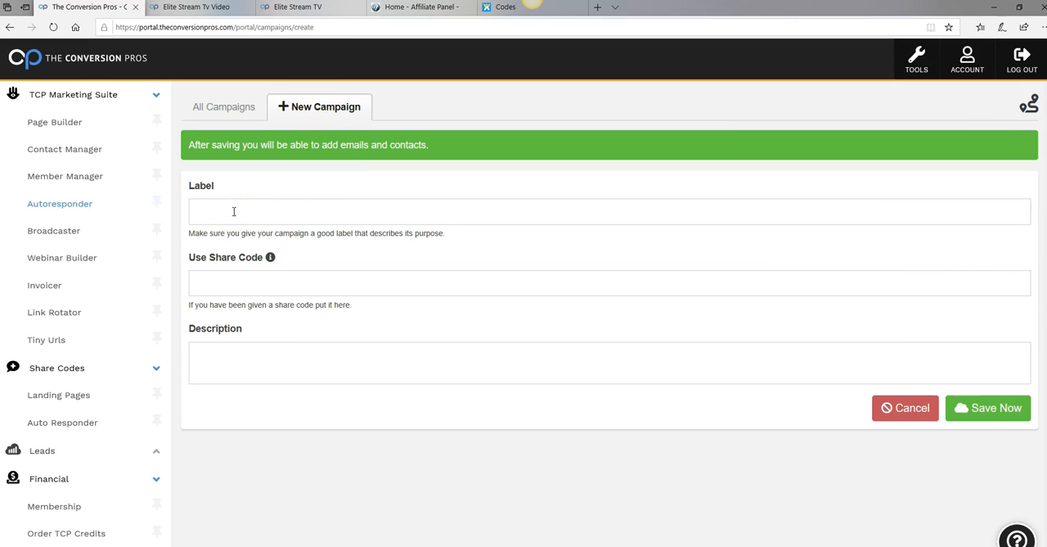
pyautogui.click(234, 212)
pyautogui.rightClick(235, 213)
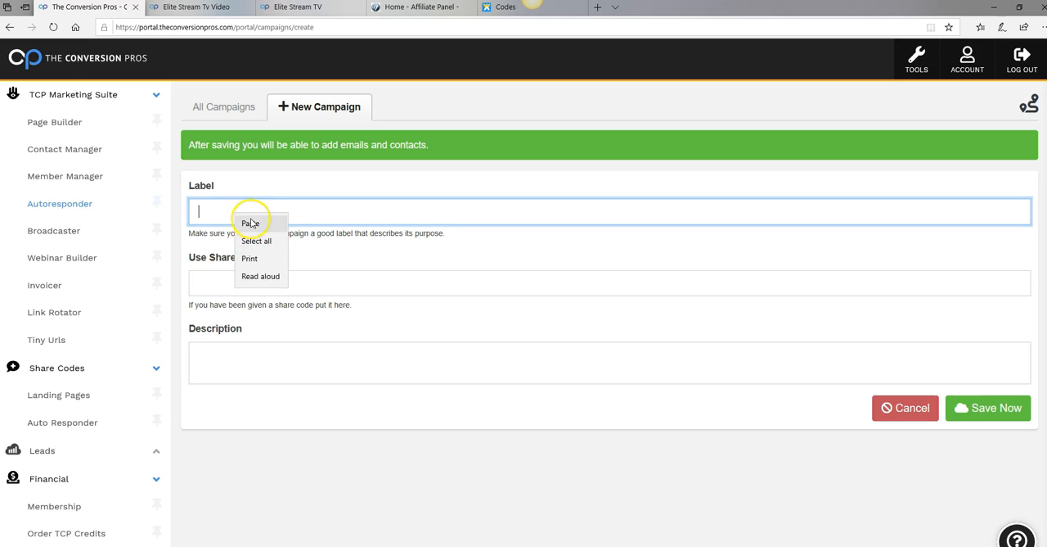
pyautogui.click(250, 224)
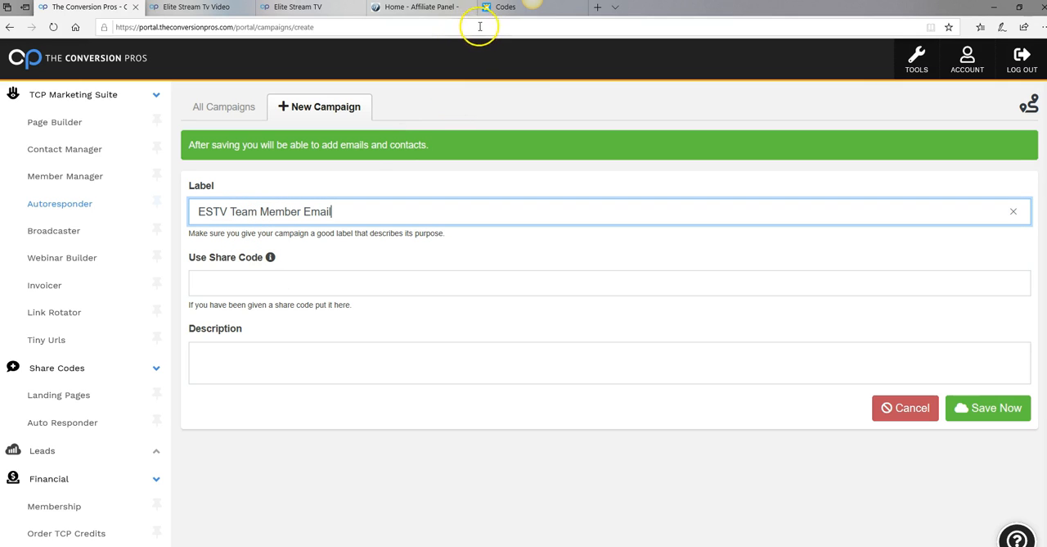
# Copy the ESTV Team Member Email autoresponder's share code 48bb0670 from the Codes page
pyautogui.click(506, 10)
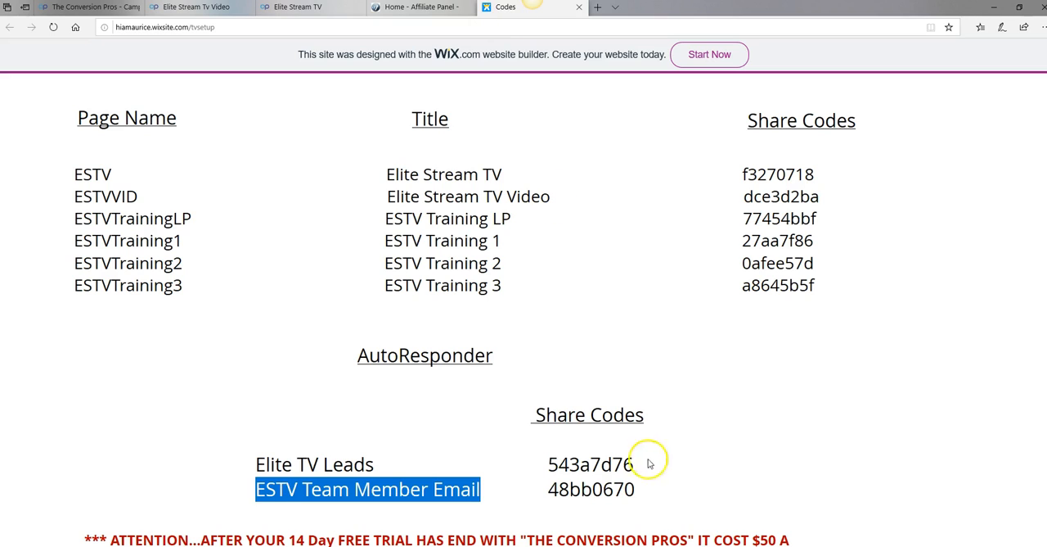
pyautogui.click(647, 497)
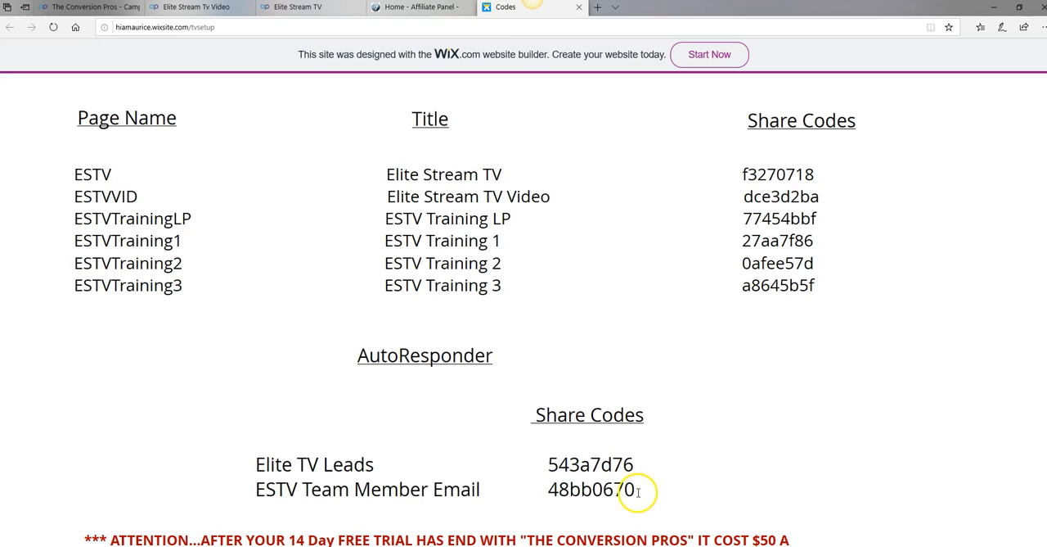
pyautogui.moveTo(637, 491); pyautogui.dragTo(554, 491)
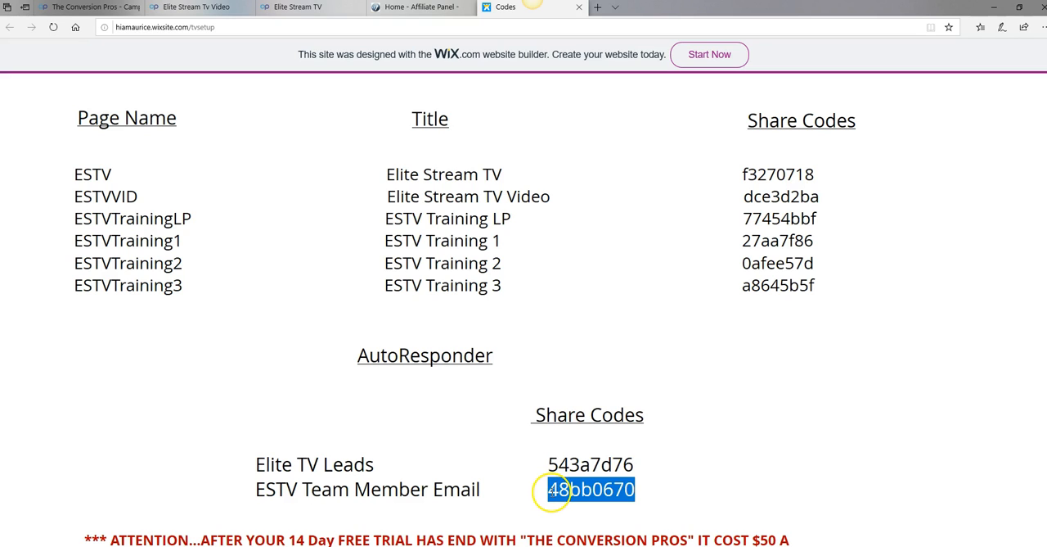
pyautogui.rightClick(576, 489)
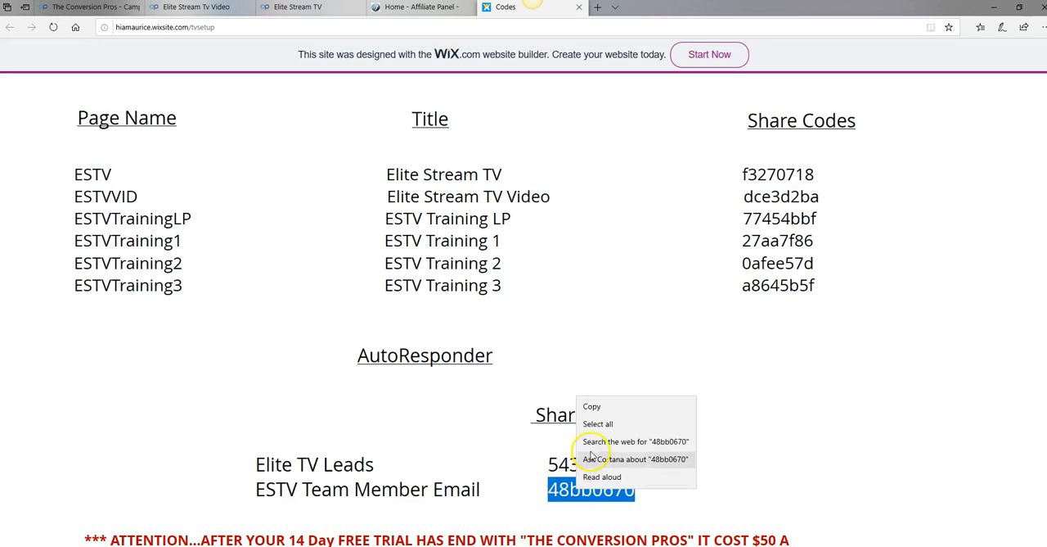
pyautogui.click(592, 408)
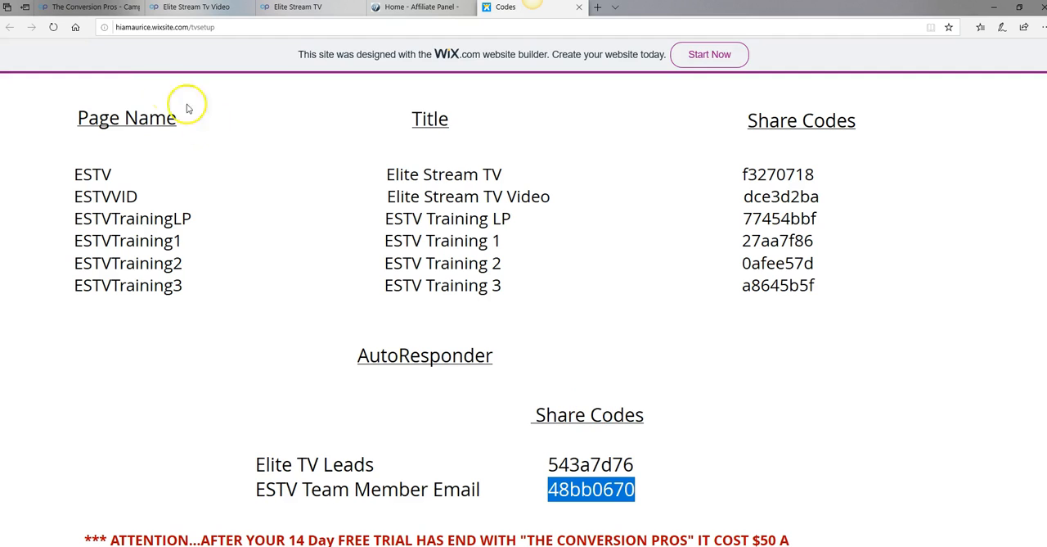
pyautogui.click(105, 11)
pyautogui.click(267, 292)
pyautogui.rightClick(270, 292)
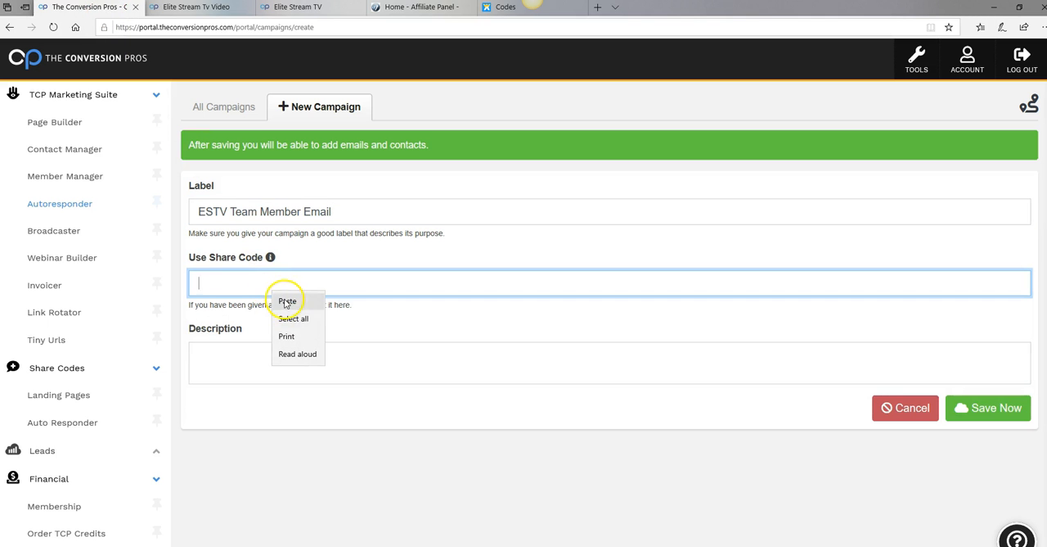
pyautogui.click(288, 302)
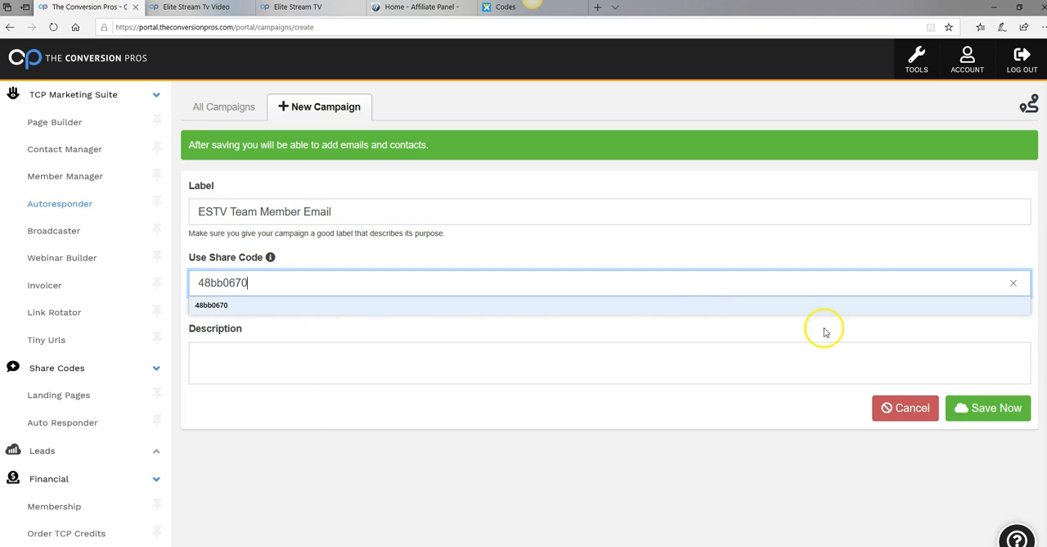
pyautogui.click(956, 489)
pyautogui.click(1007, 409)
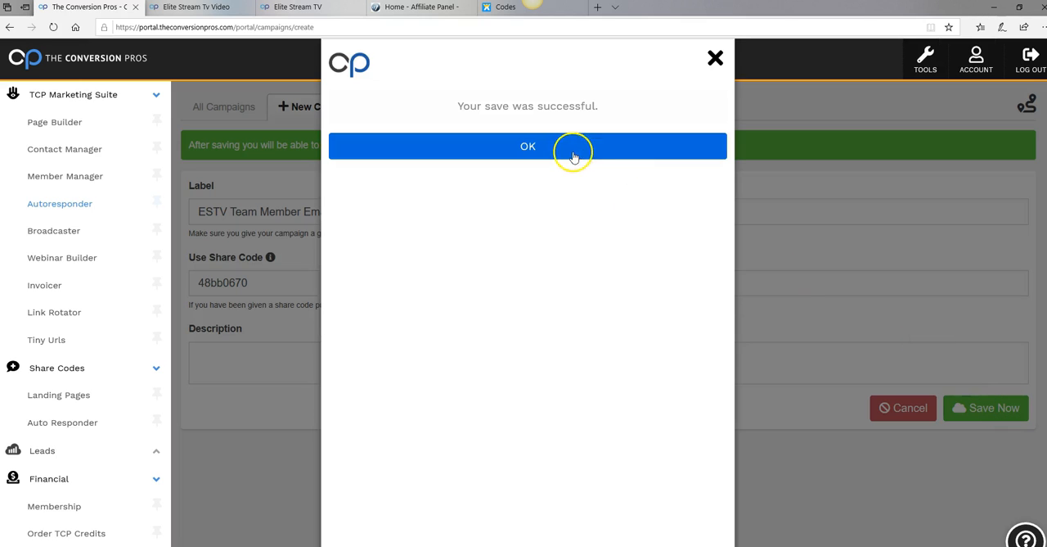
pyautogui.click(569, 149)
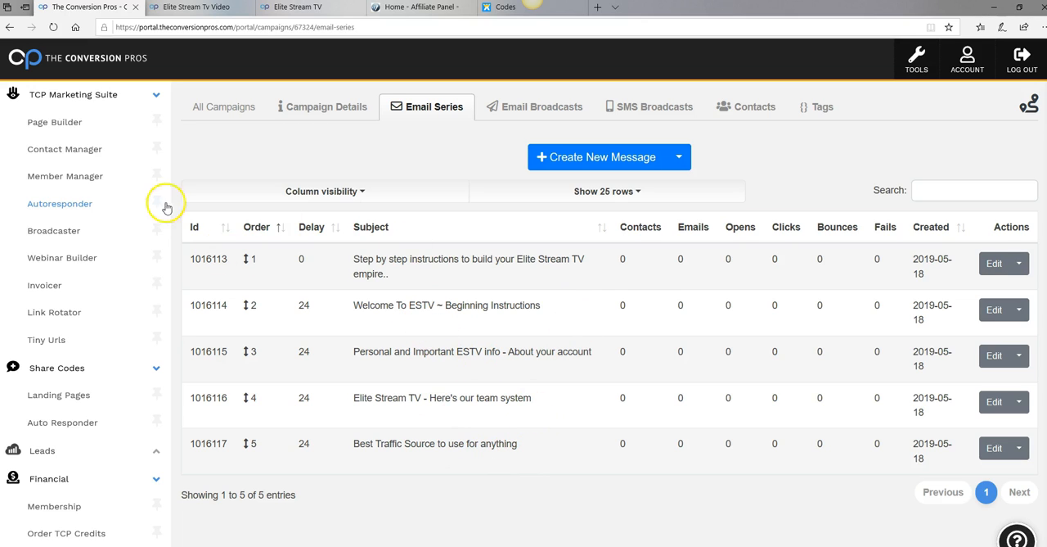
# Go to the Page Builder's page list, dismiss the guided tour offer, and open the ESTV page for editing
pyautogui.click(81, 124)
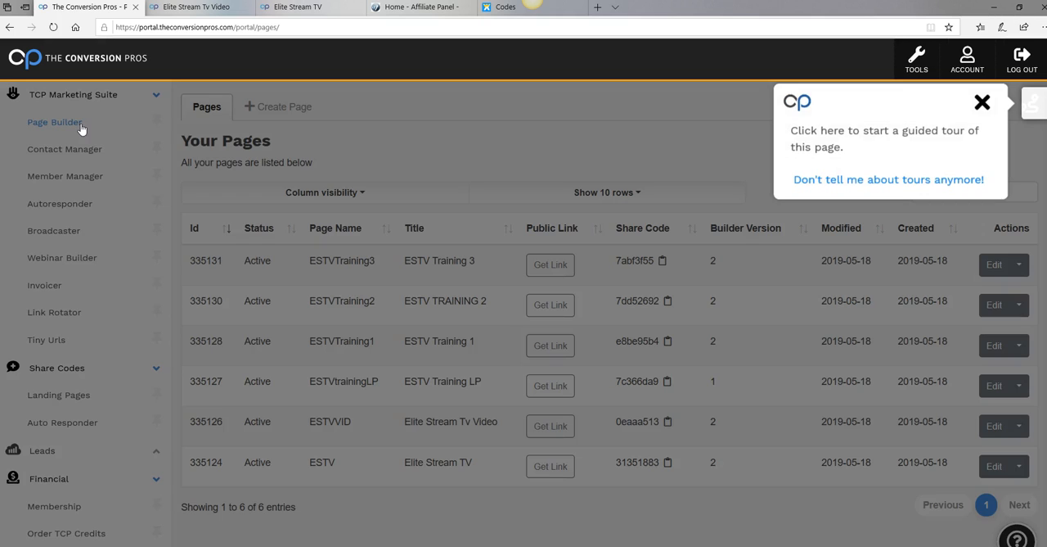
pyautogui.click(982, 102)
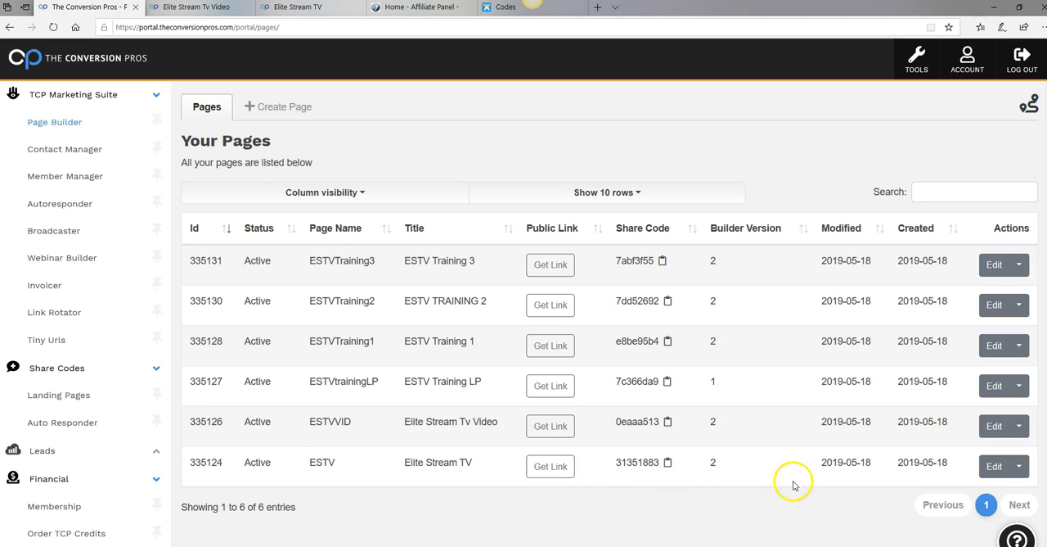
pyautogui.click(995, 467)
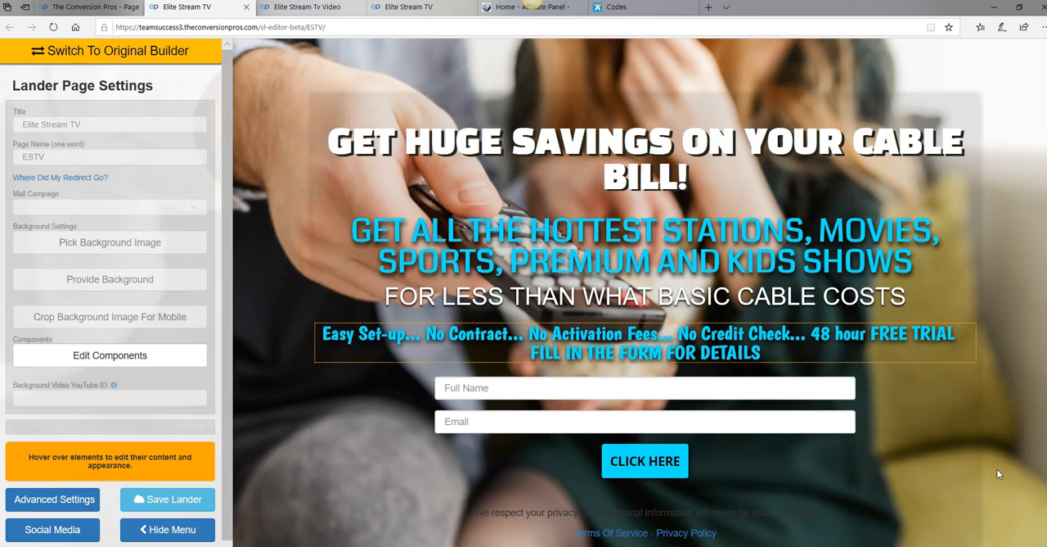
pyautogui.moveTo(573, 416)
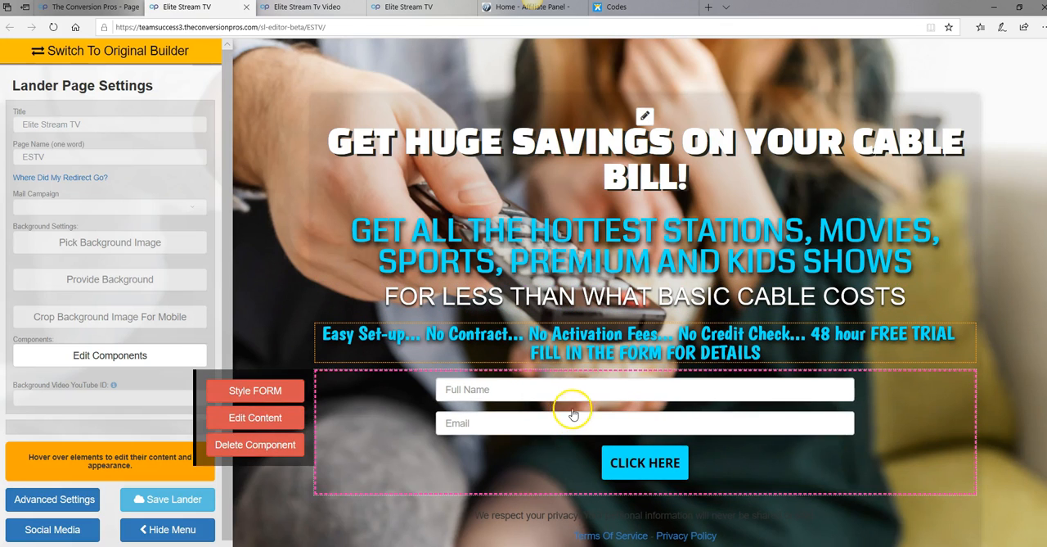
pyautogui.moveTo(471, 218)
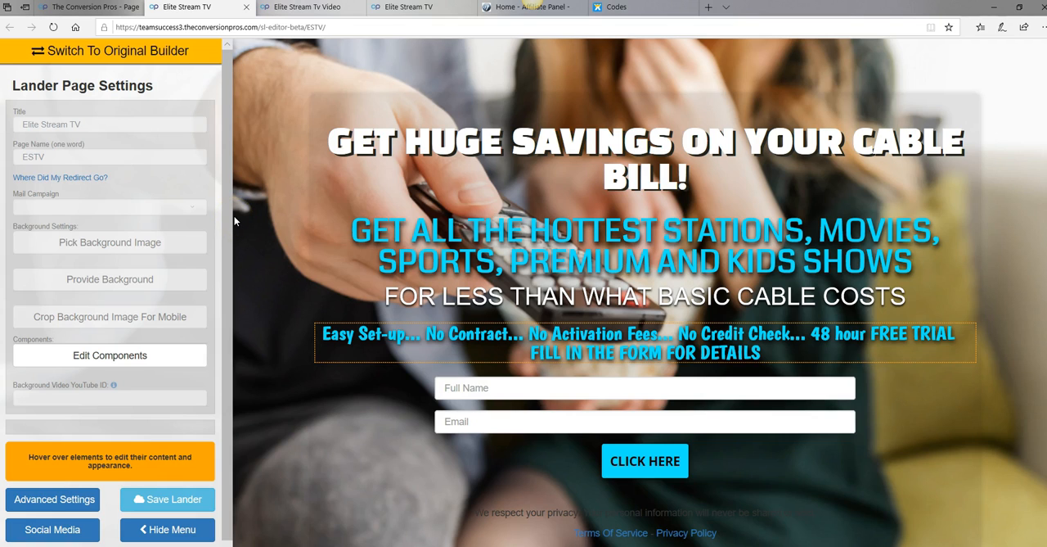
pyautogui.moveTo(542, 468)
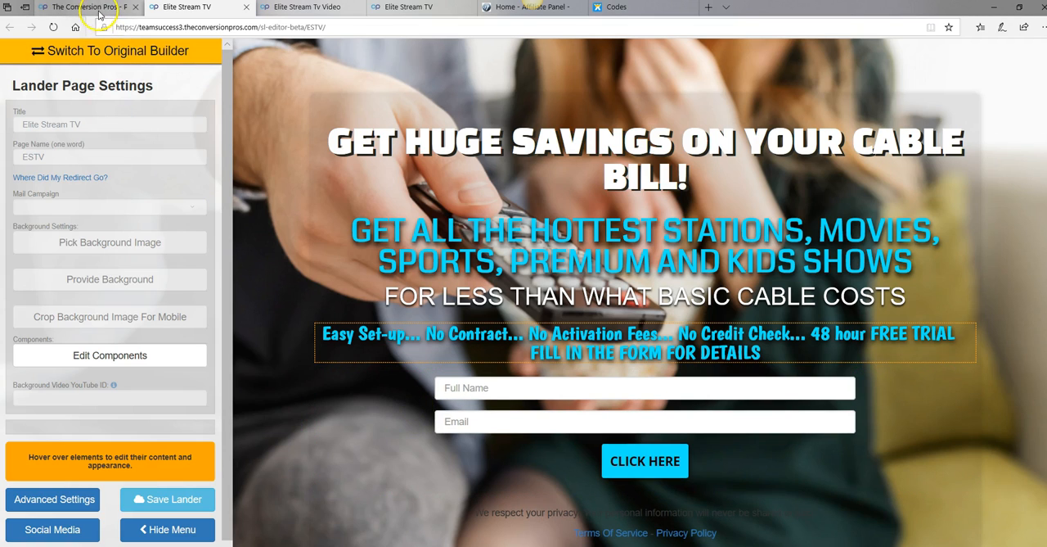
pyautogui.moveTo(99, 8)
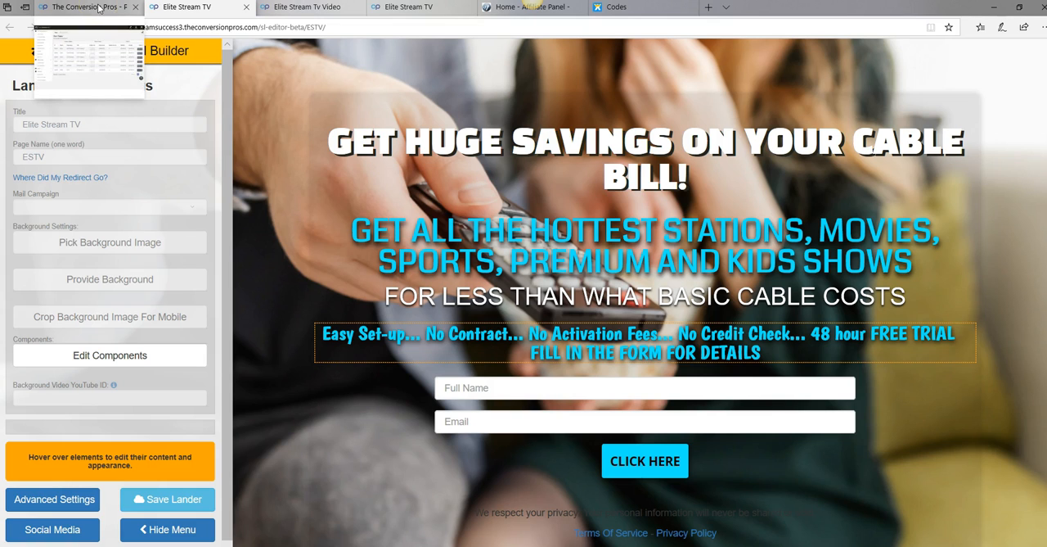
# Return to the portal's page list, copy the public link of the ESTVVID page, and close the link dialog
pyautogui.click(98, 7)
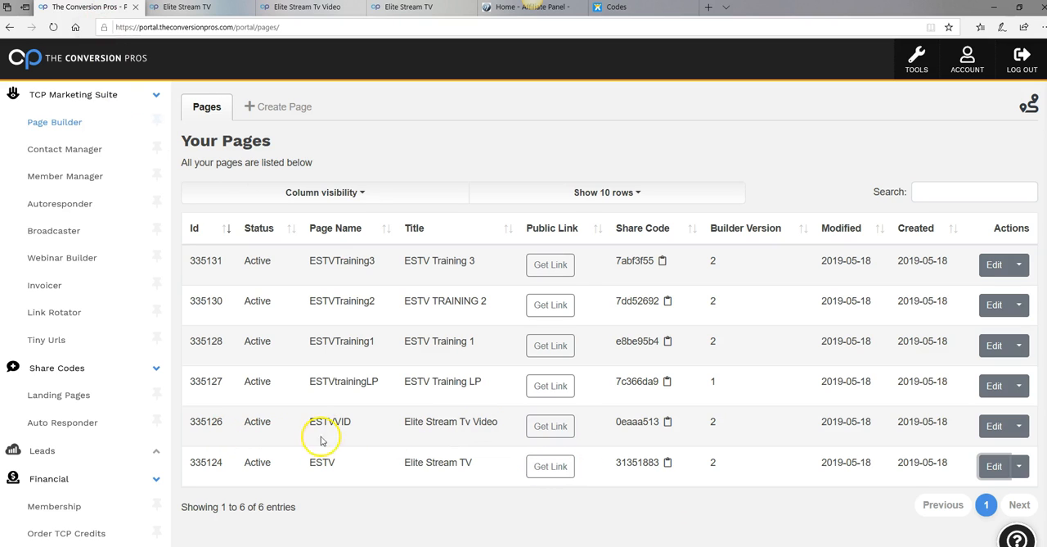
pyautogui.click(556, 430)
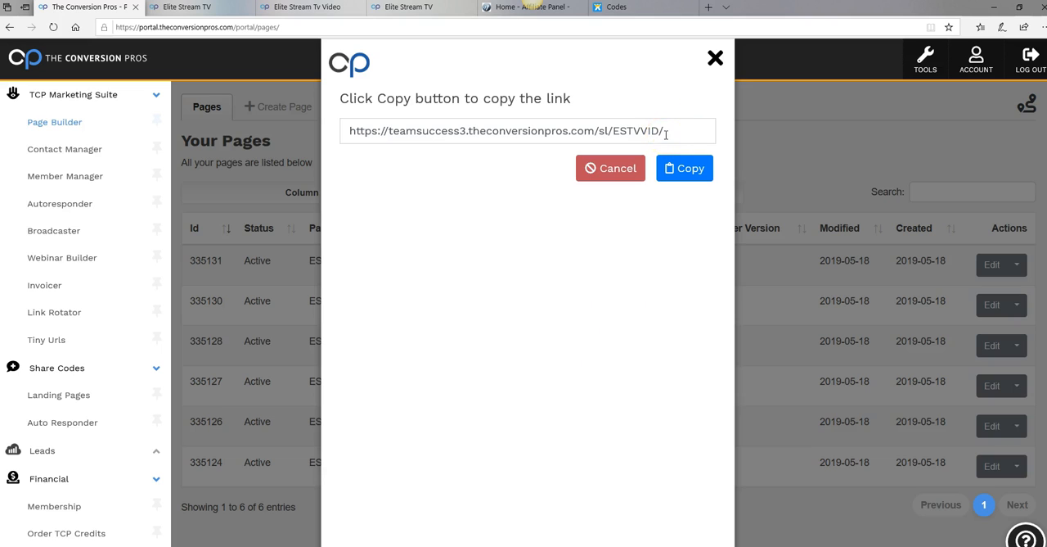
pyautogui.click(670, 169)
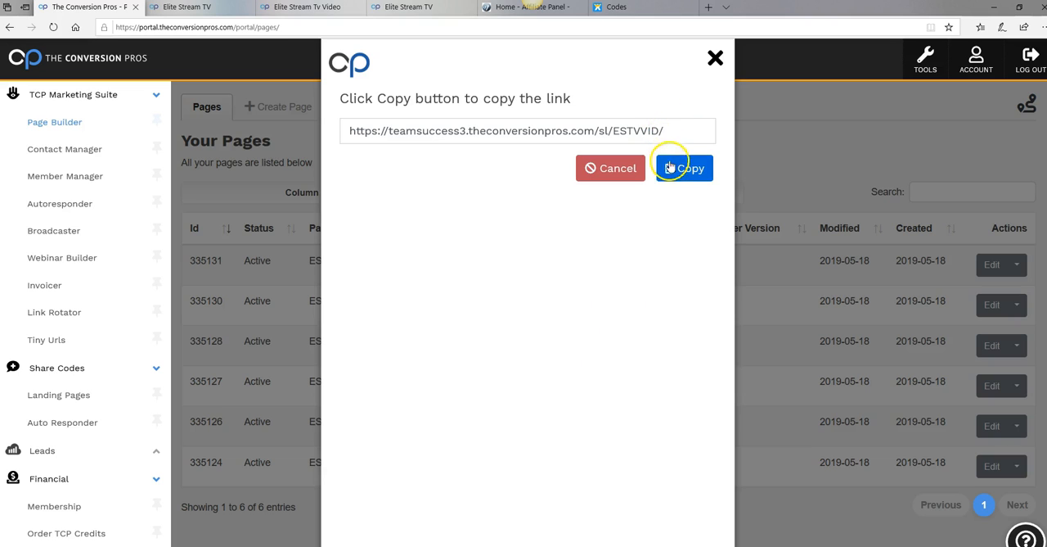
pyautogui.moveTo(671, 133); pyautogui.dragTo(350, 131)
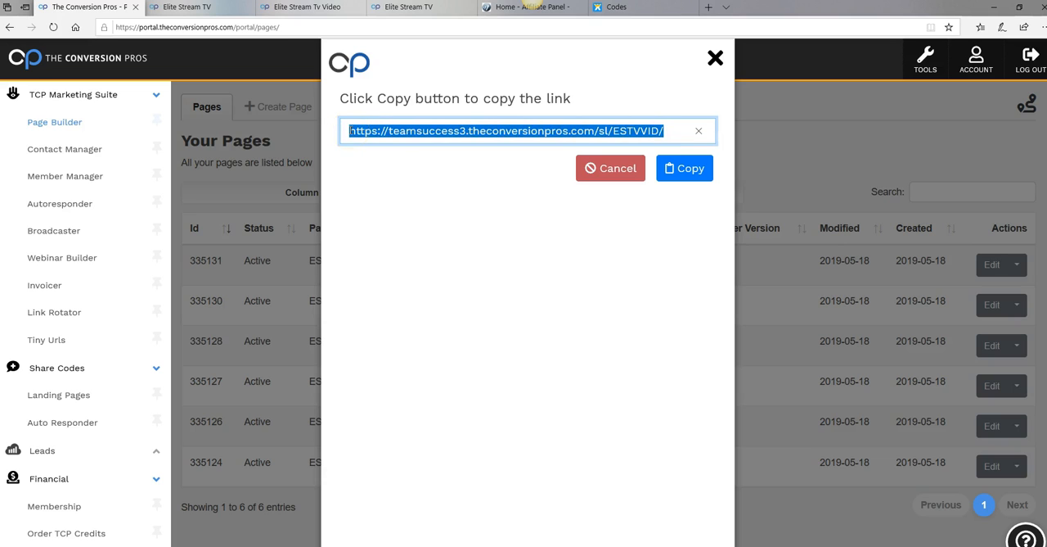
pyautogui.rightClick(496, 133)
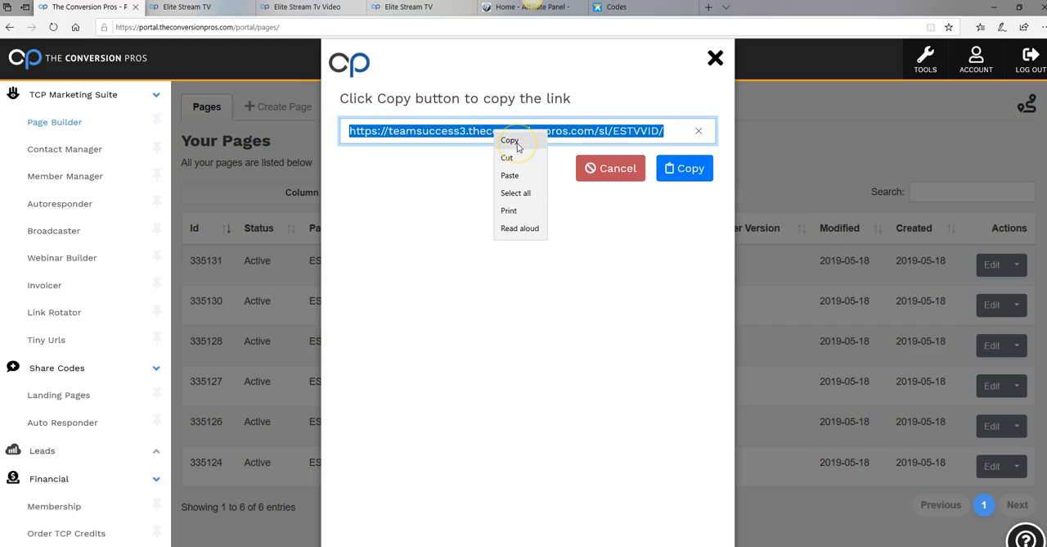
pyautogui.click(517, 146)
pyautogui.click(715, 59)
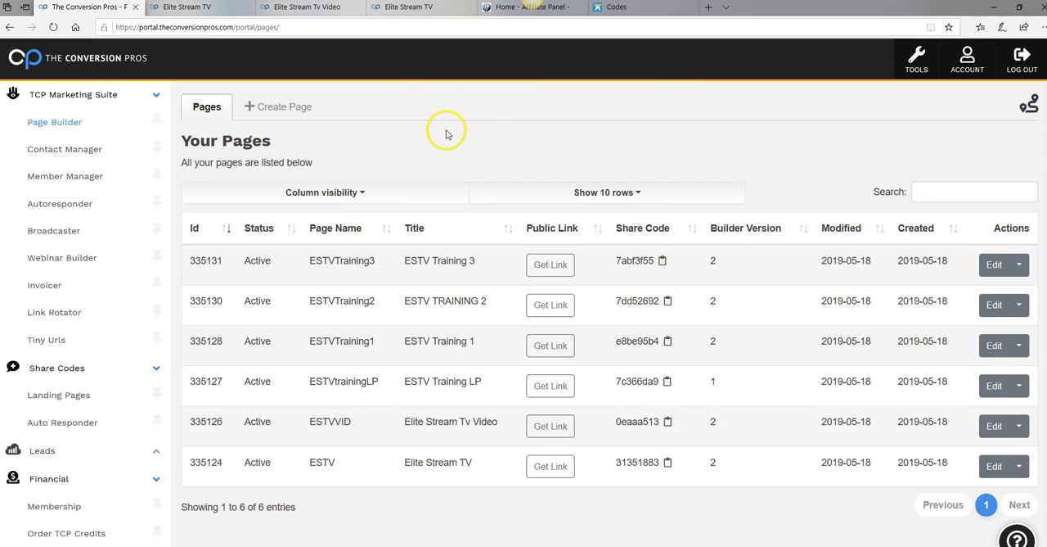
# Check the live ESTV page, close its open editor, and reopen the ESTV page for editing from the portal's page list
pyautogui.click(416, 9)
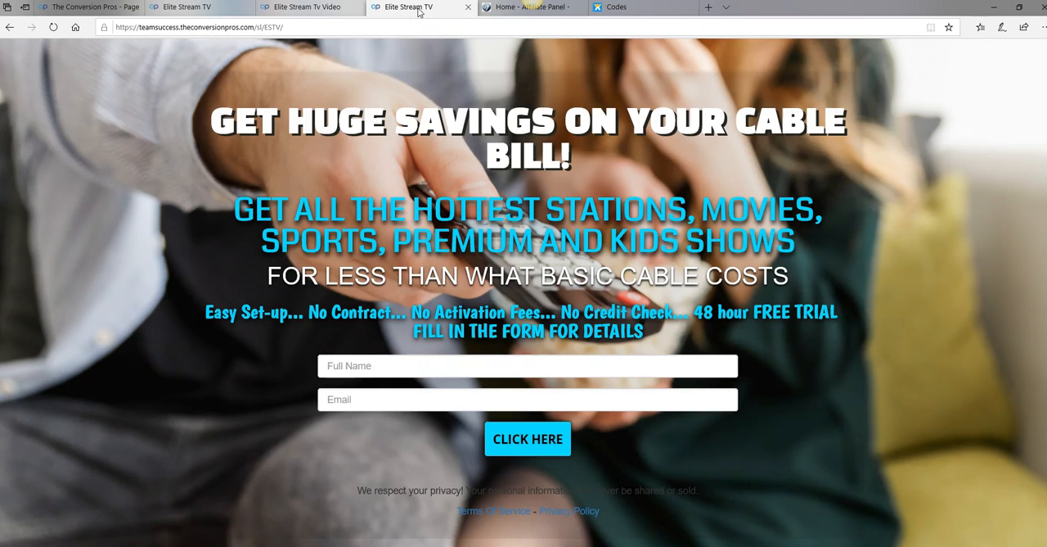
pyautogui.click(186, 7)
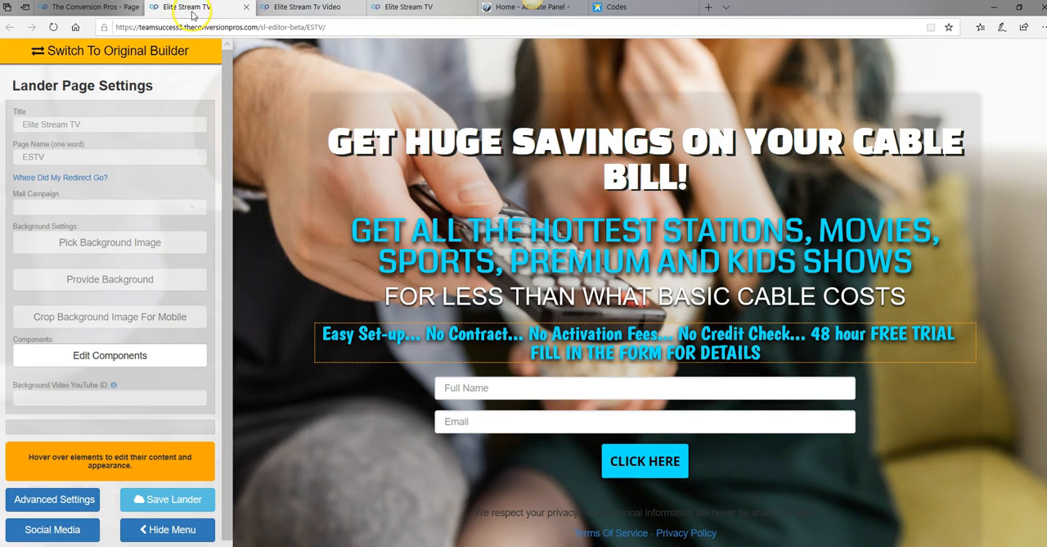
pyautogui.click(246, 12)
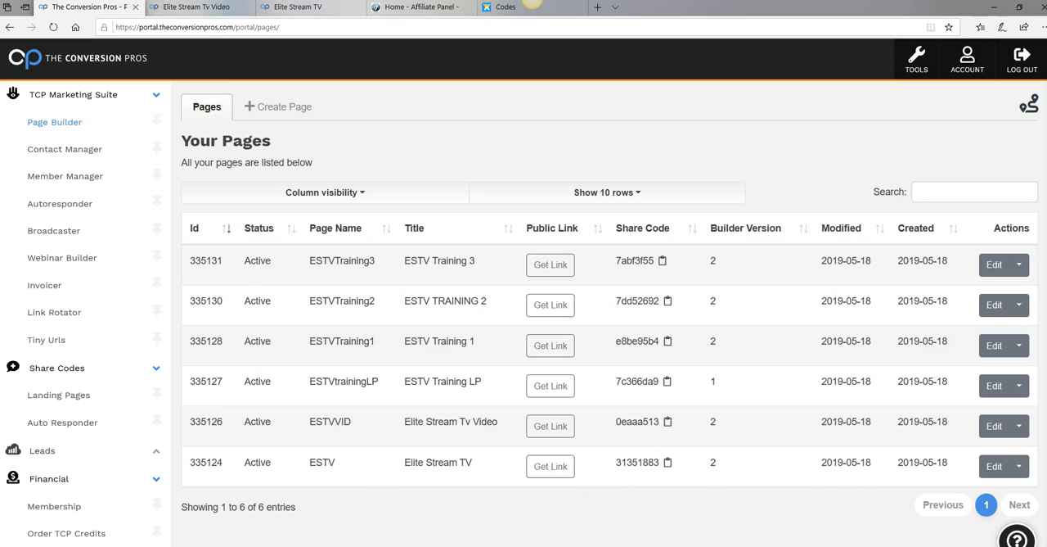
pyautogui.click(1002, 474)
pyautogui.click(987, 478)
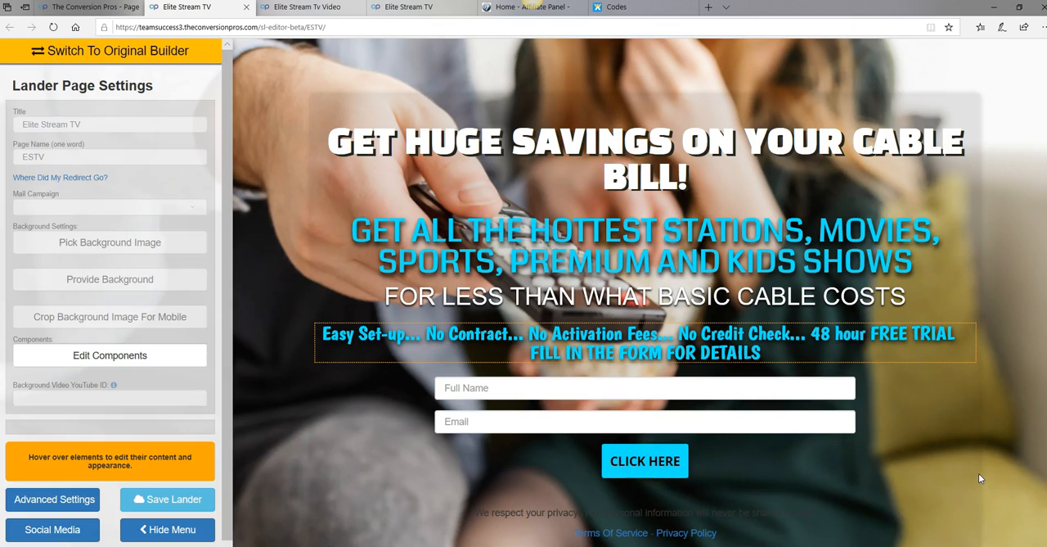
# Assign the Elite TV Leads mail campaign to the ESTV page and save the lander
pyautogui.click(68, 125)
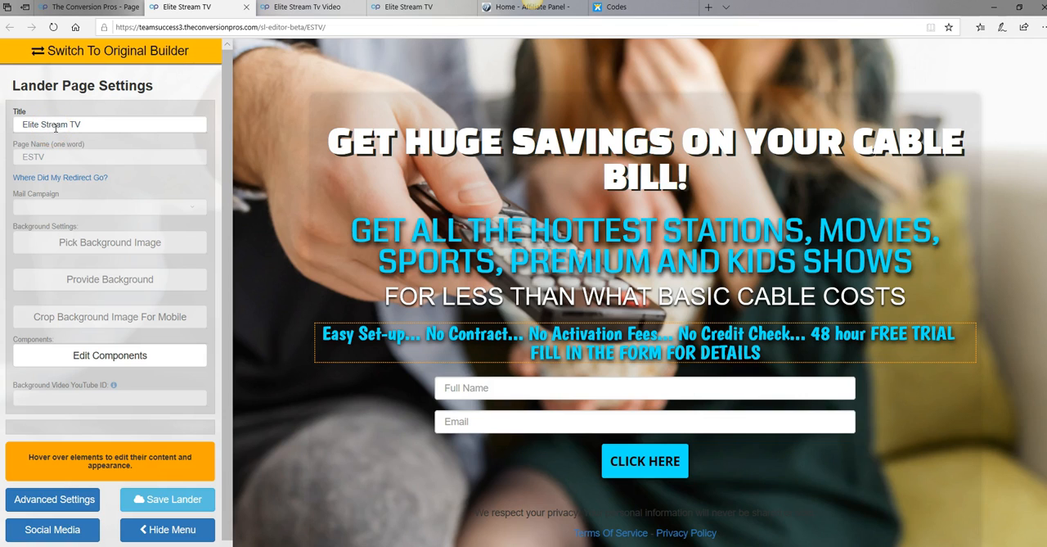
pyautogui.click(41, 155)
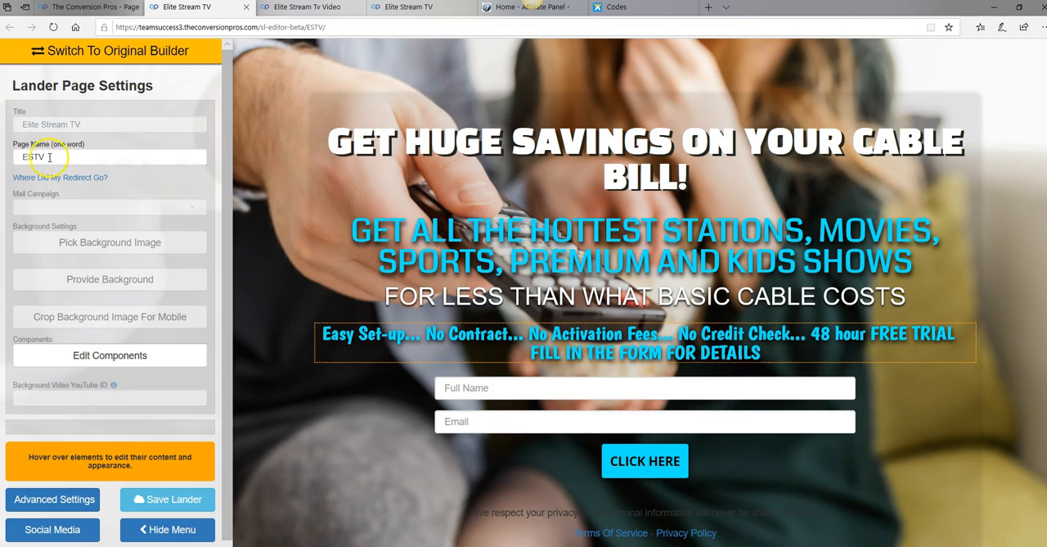
pyautogui.click(191, 211)
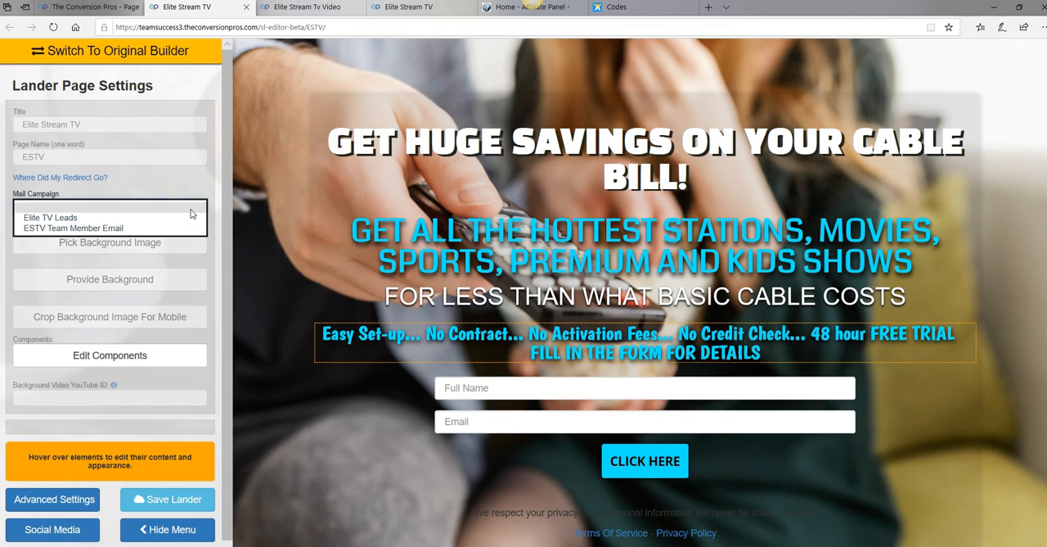
pyautogui.click(76, 216)
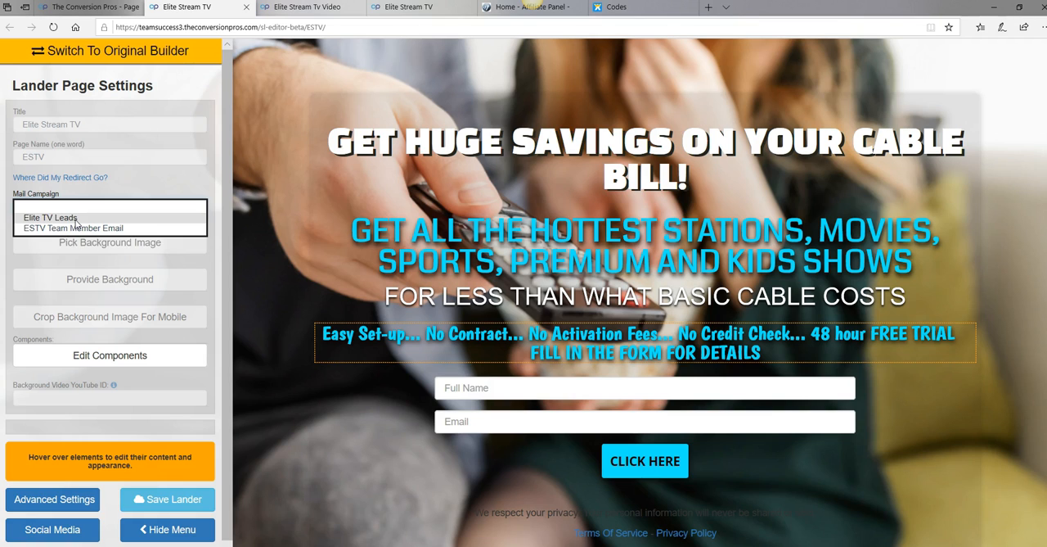
pyautogui.click(77, 217)
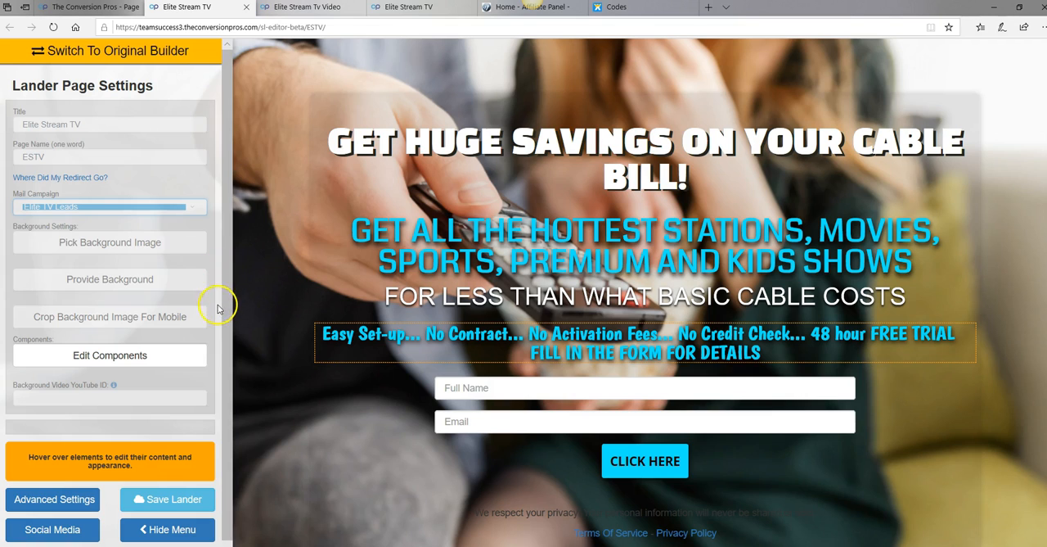
pyautogui.click(183, 501)
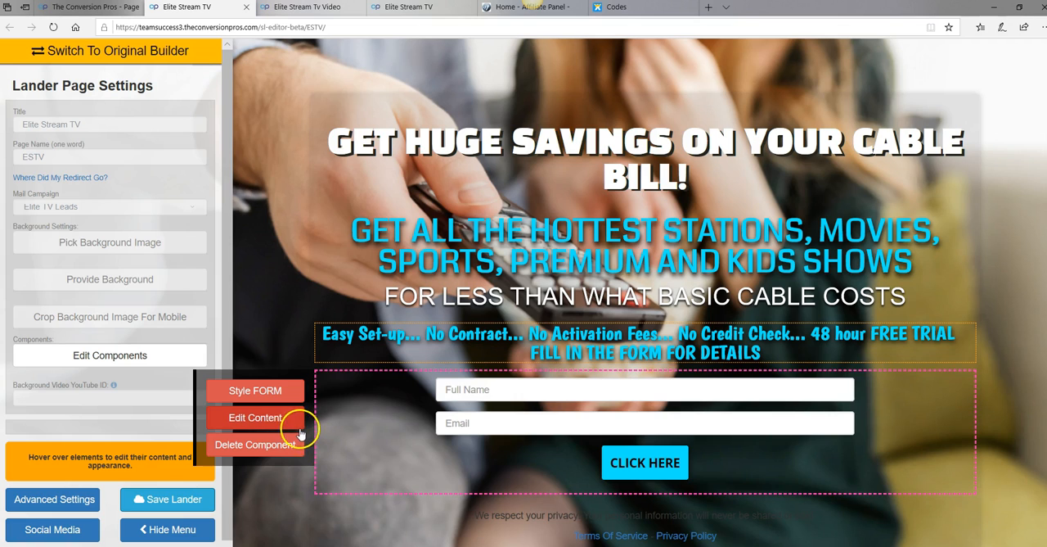
pyautogui.click(276, 422)
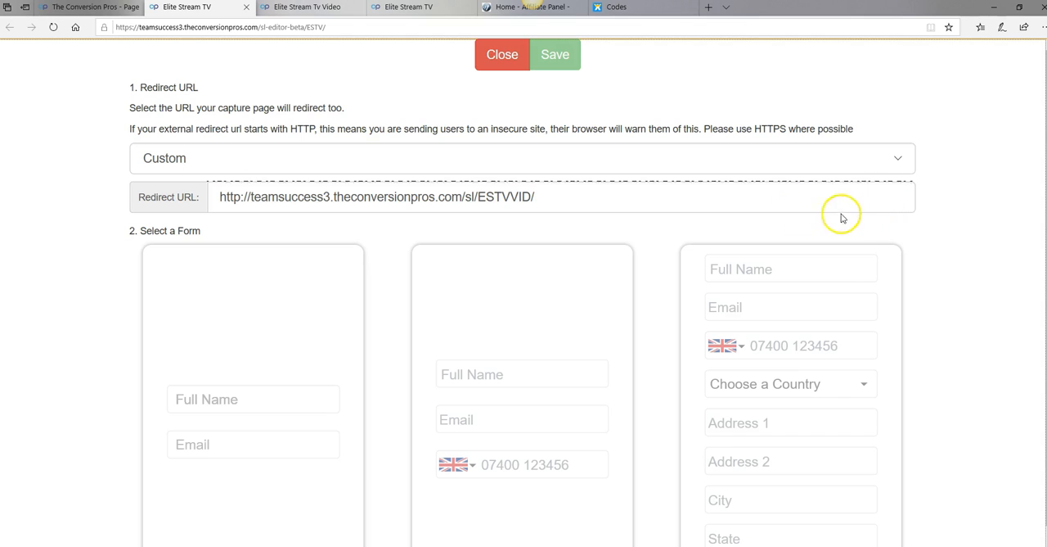
pyautogui.click(650, 195)
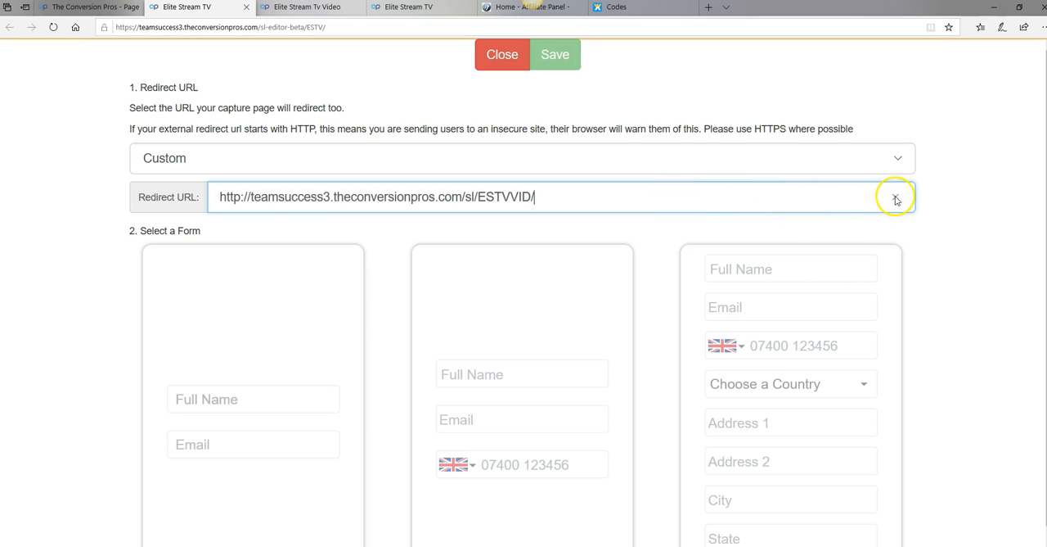
pyautogui.click(896, 199)
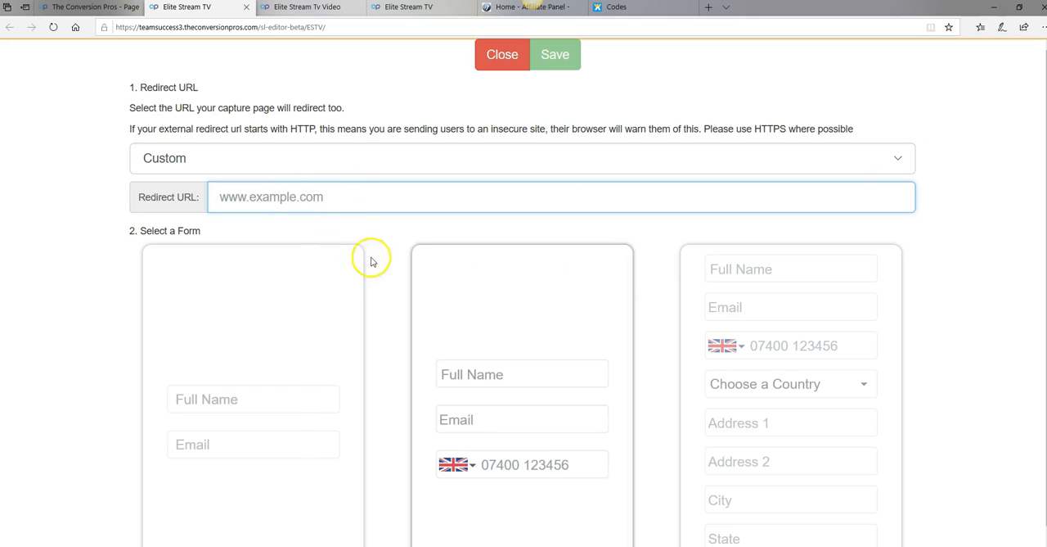
pyautogui.rightClick(272, 197)
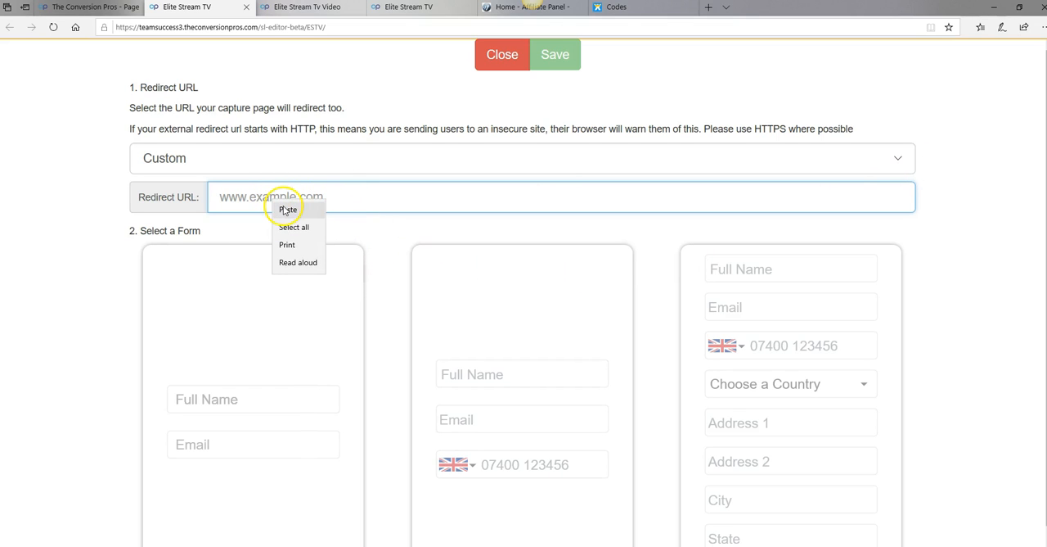
pyautogui.click(287, 211)
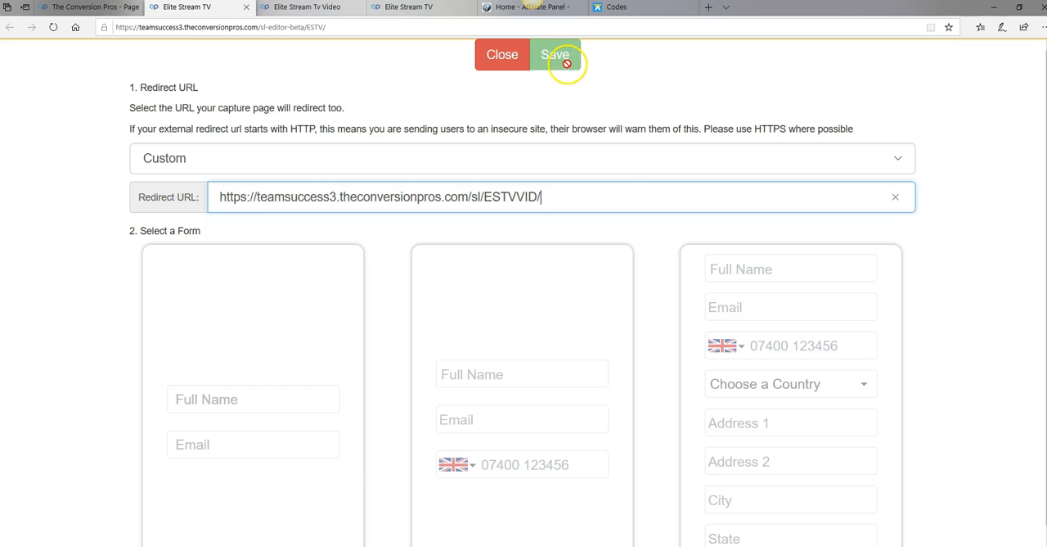
pyautogui.scroll(-1, 655, 163)
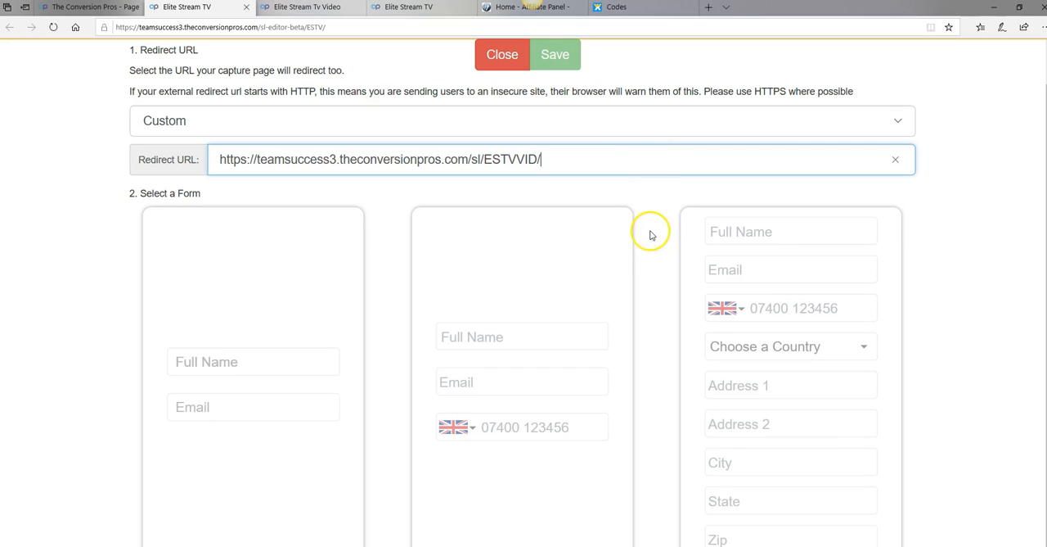
pyautogui.scroll(1, 650, 235)
pyautogui.scroll(-1, 650, 235)
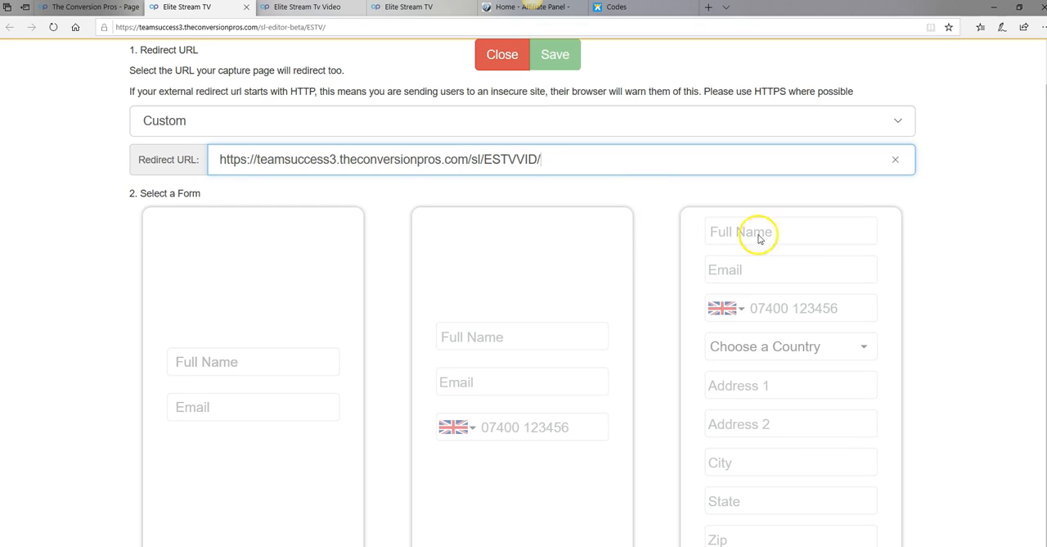
pyautogui.click(946, 189)
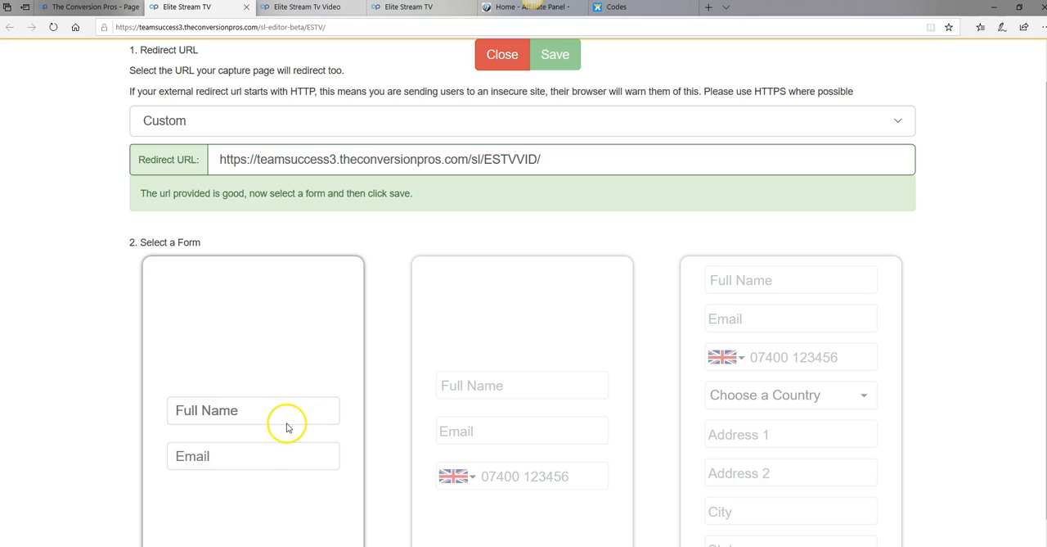
# Choose the form with only Full Name and Email fields and save the form content
pyautogui.scroll(-1, 301, 417)
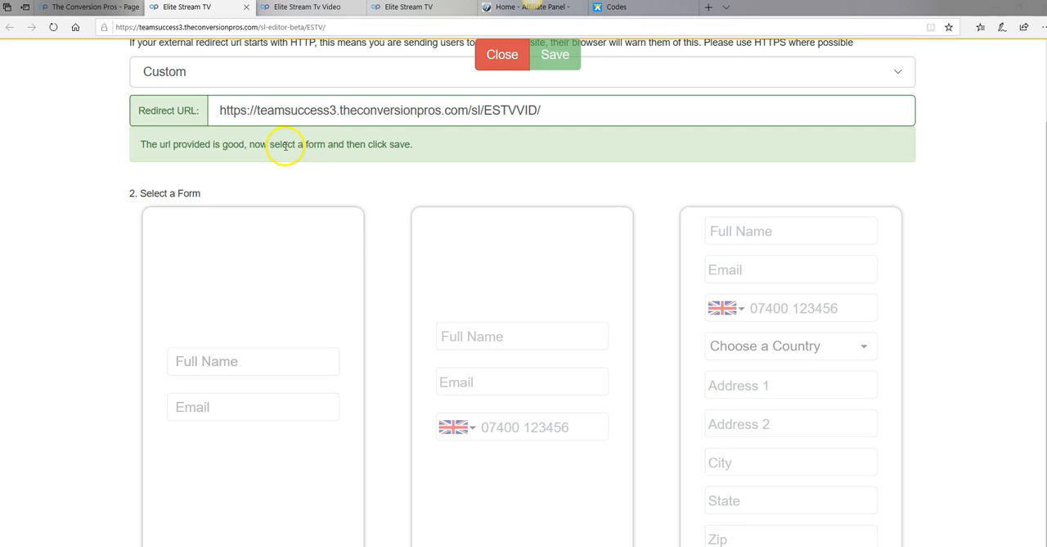
pyautogui.click(248, 415)
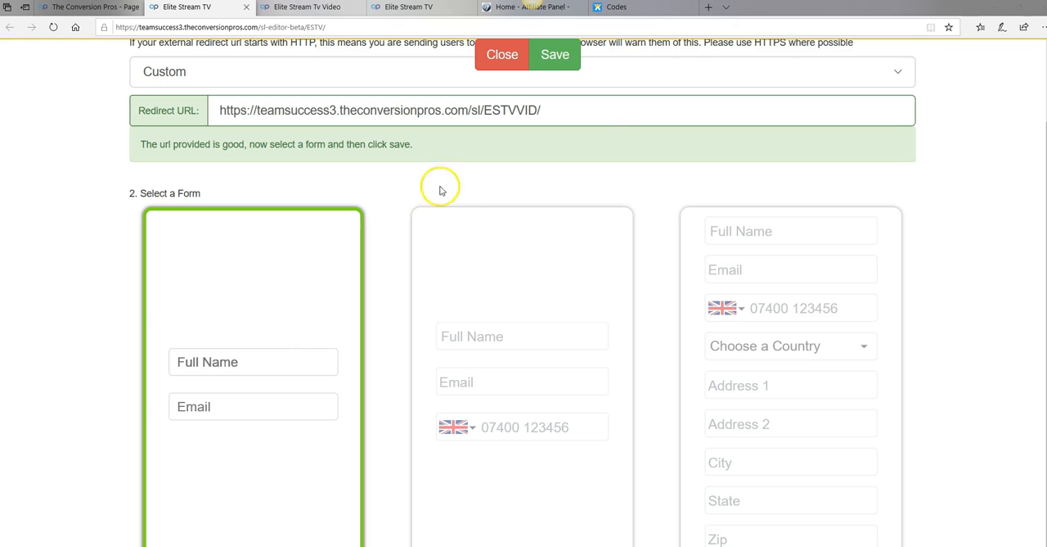
pyautogui.click(565, 59)
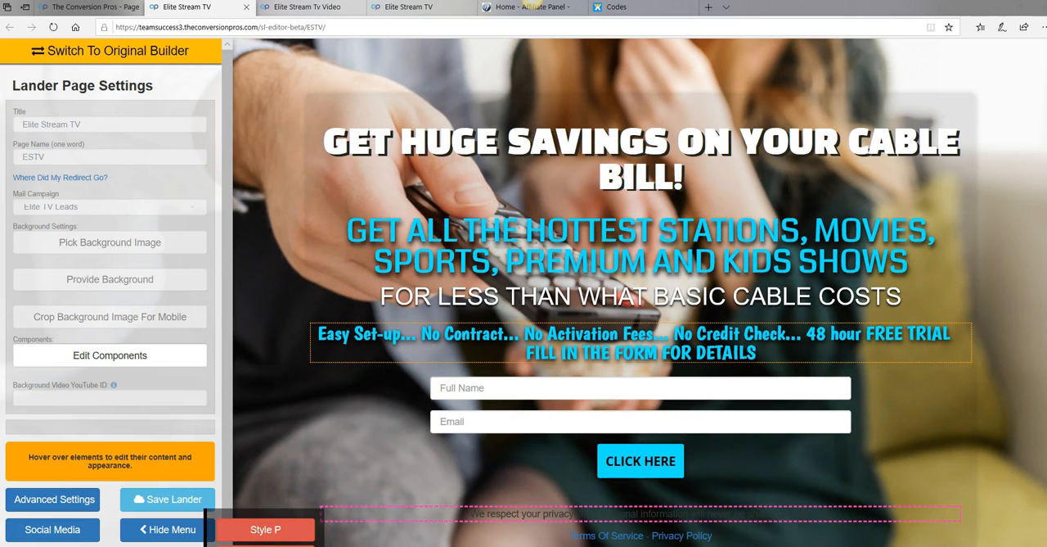
# Save the ESTV lander and close its editor
pyautogui.moveTo(515, 423)
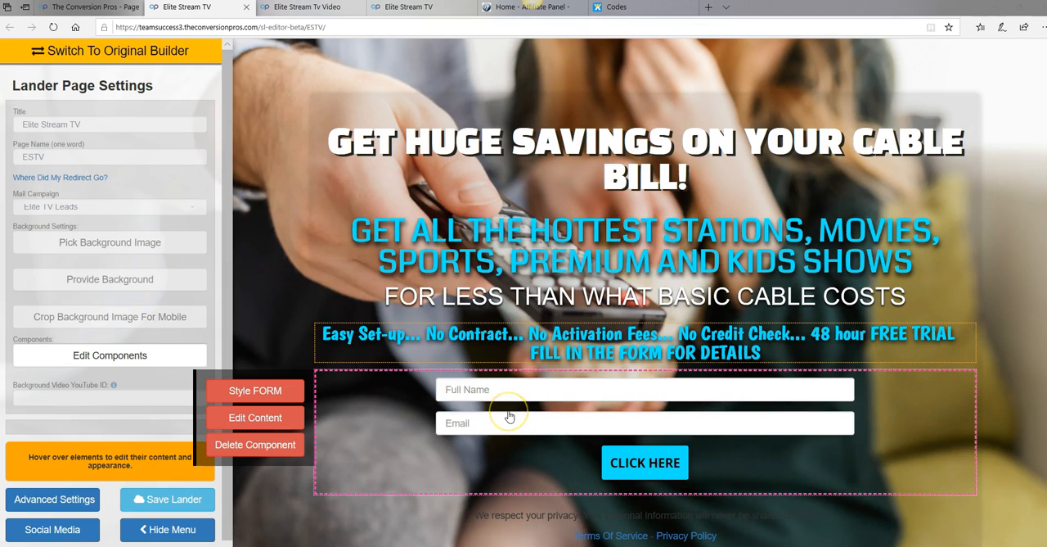
pyautogui.moveTo(639, 462)
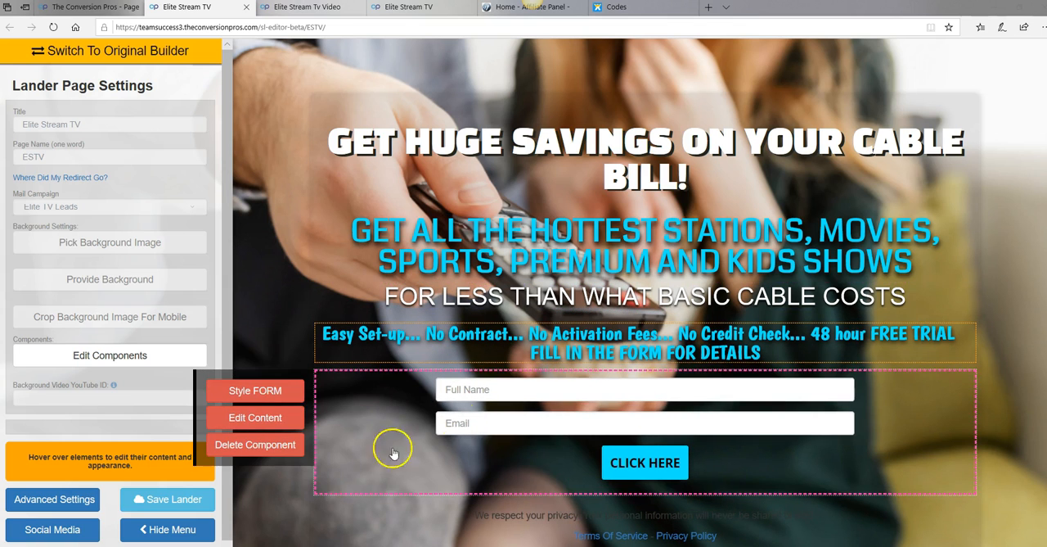
pyautogui.click(188, 502)
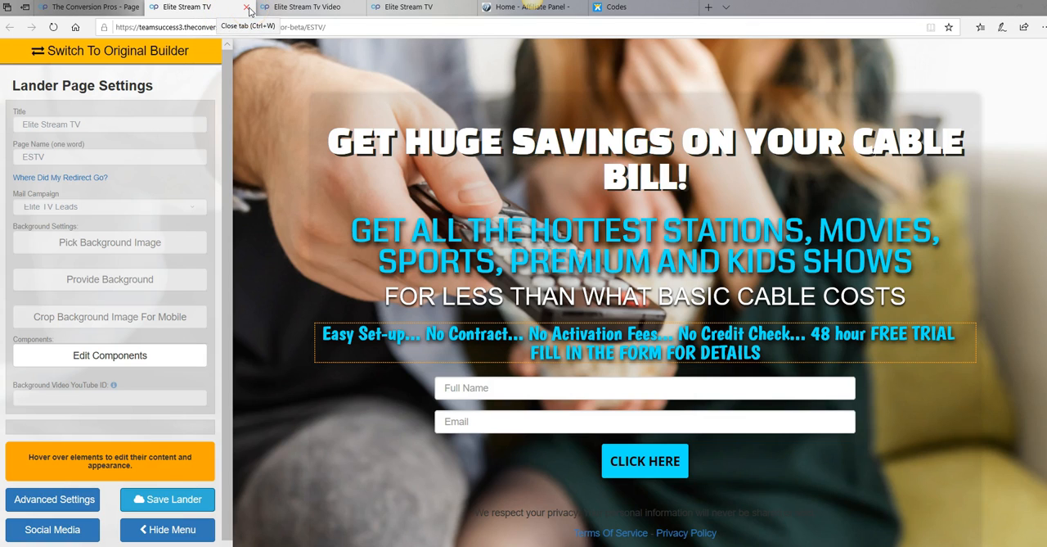
pyautogui.click(245, 11)
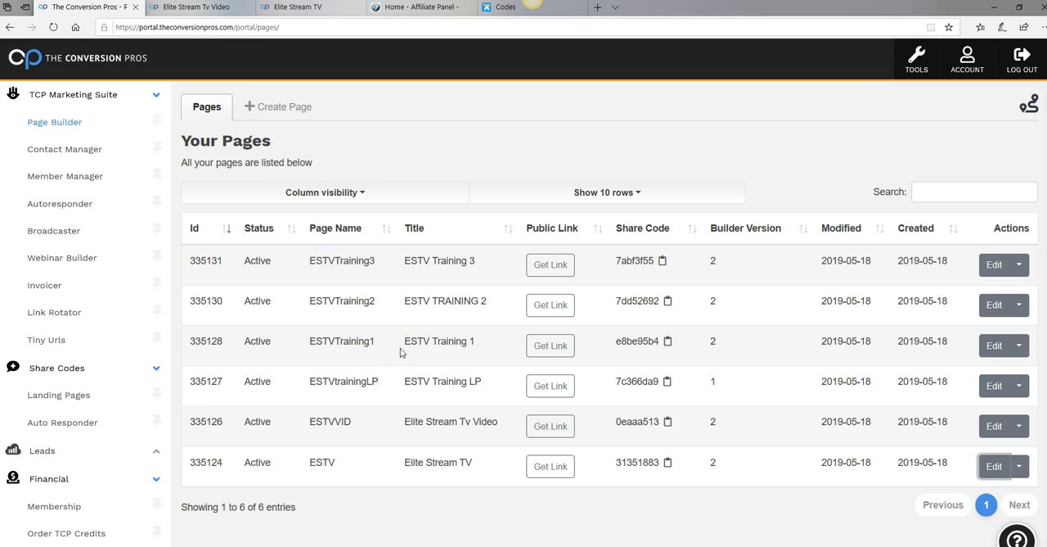
# Examine the live Elite Stream Tv Video page's videos and buttons alongside the live ESTV capture page
pyautogui.click(219, 11)
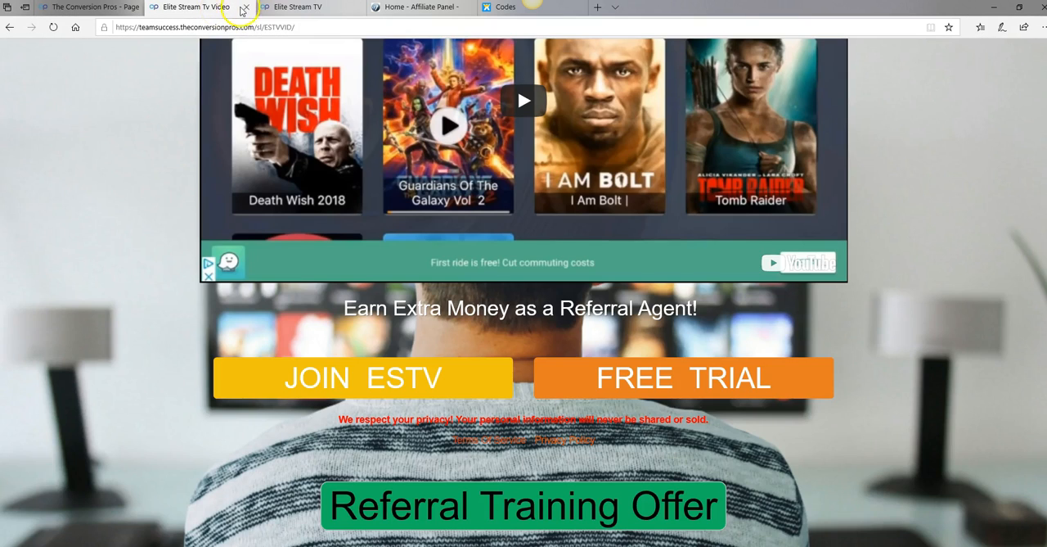
pyautogui.click(290, 10)
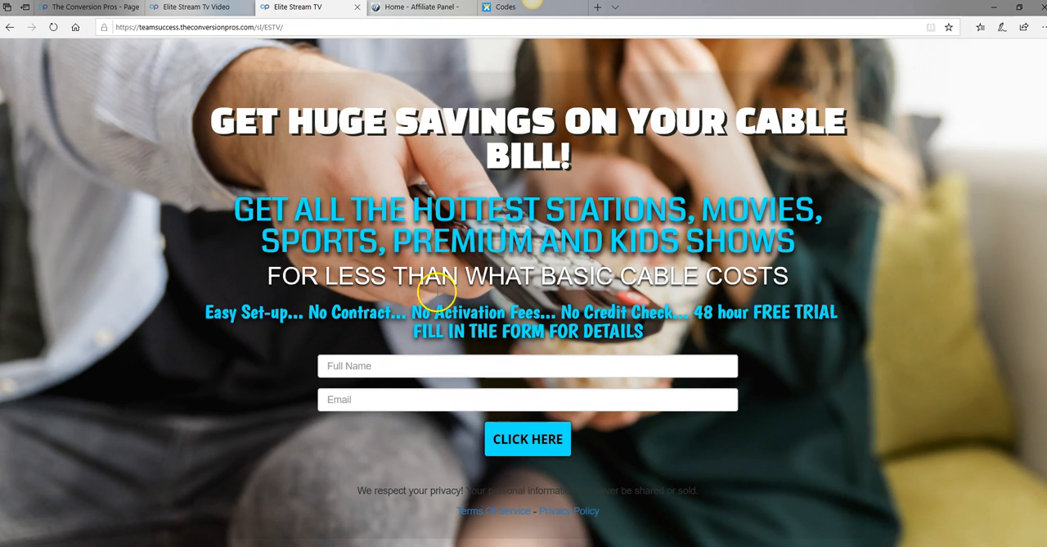
pyautogui.click(199, 10)
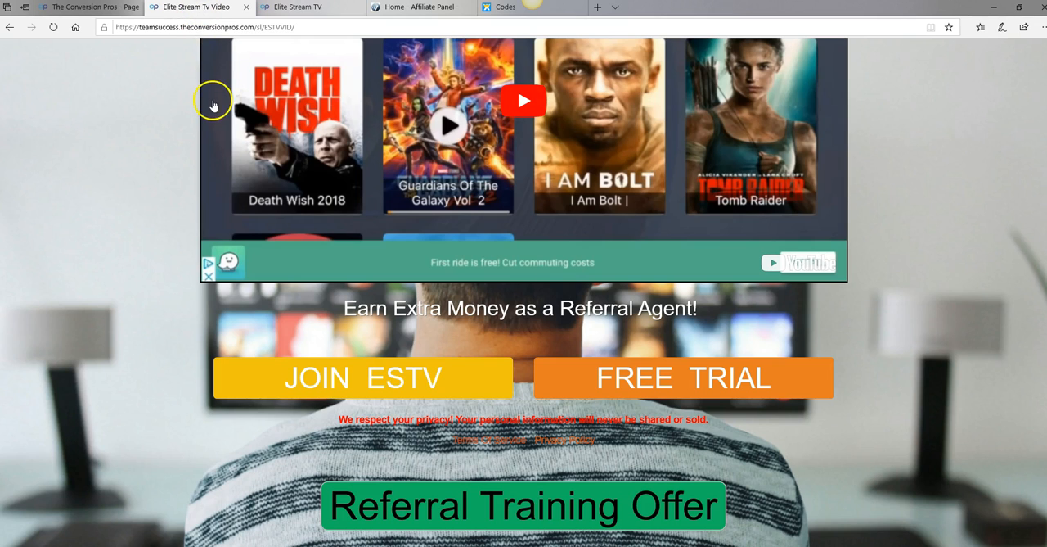
pyautogui.scroll(2, 262, 195)
pyautogui.scroll(4, 265, 197)
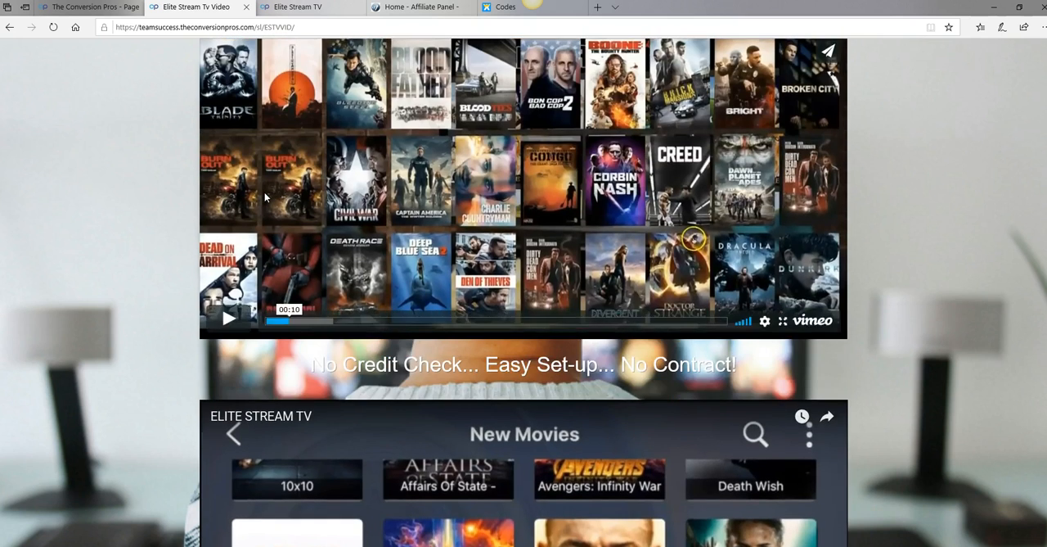
pyautogui.scroll(2, 265, 195)
pyautogui.scroll(-5, 265, 196)
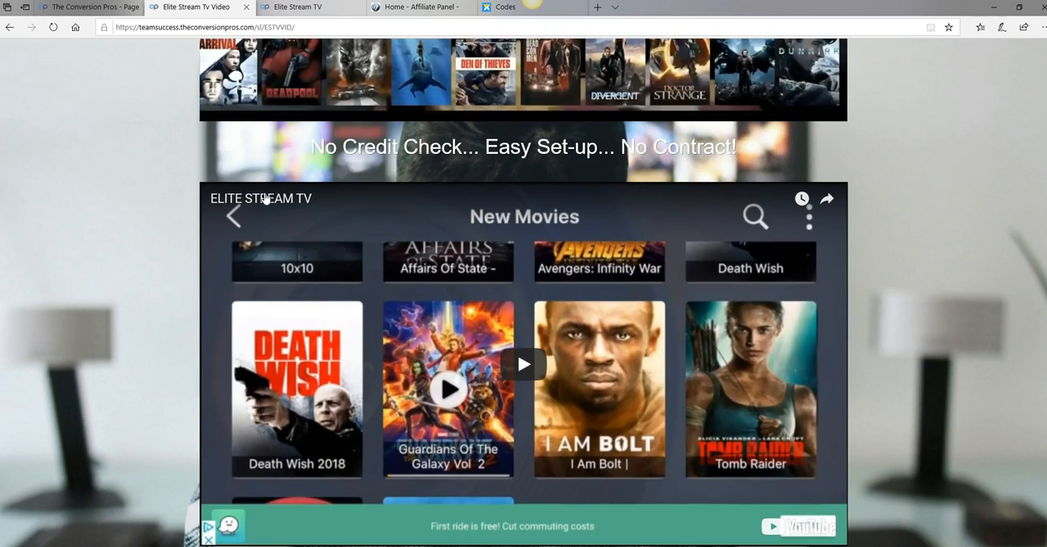
pyautogui.moveTo(283, 104)
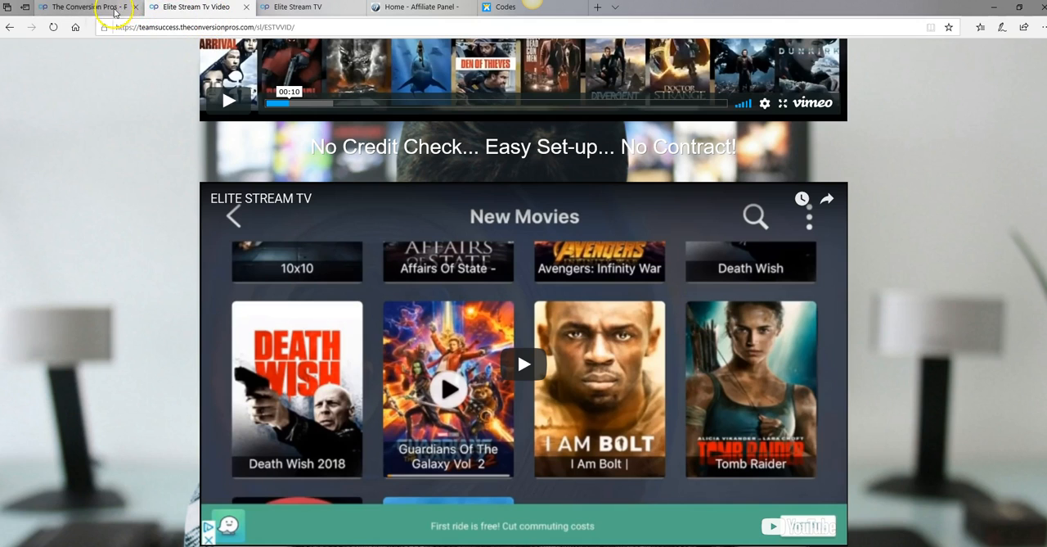
# Assign the Elite TV Leads mail campaign to the ESTVVID page and save the lander
pyautogui.click(102, 9)
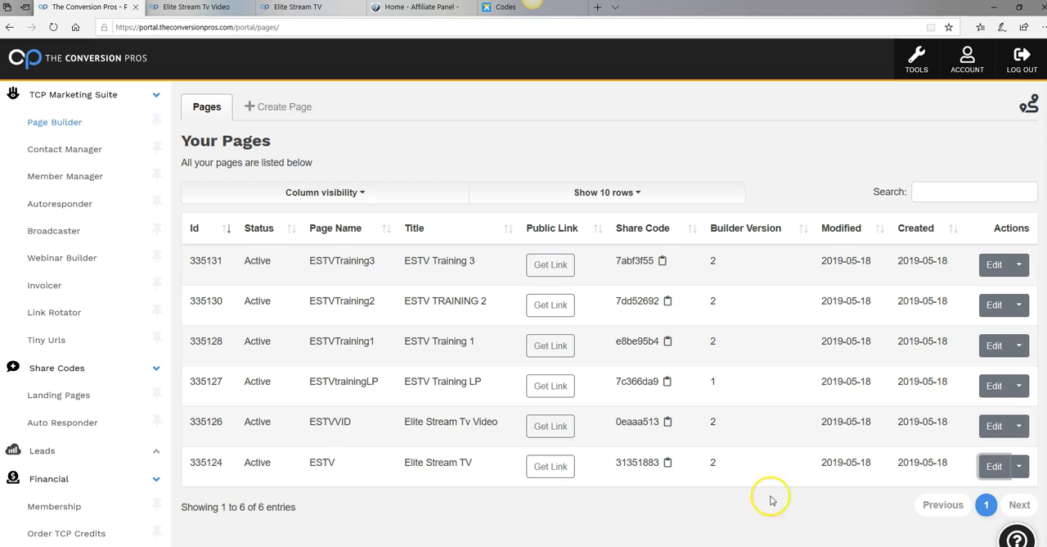
pyautogui.click(993, 426)
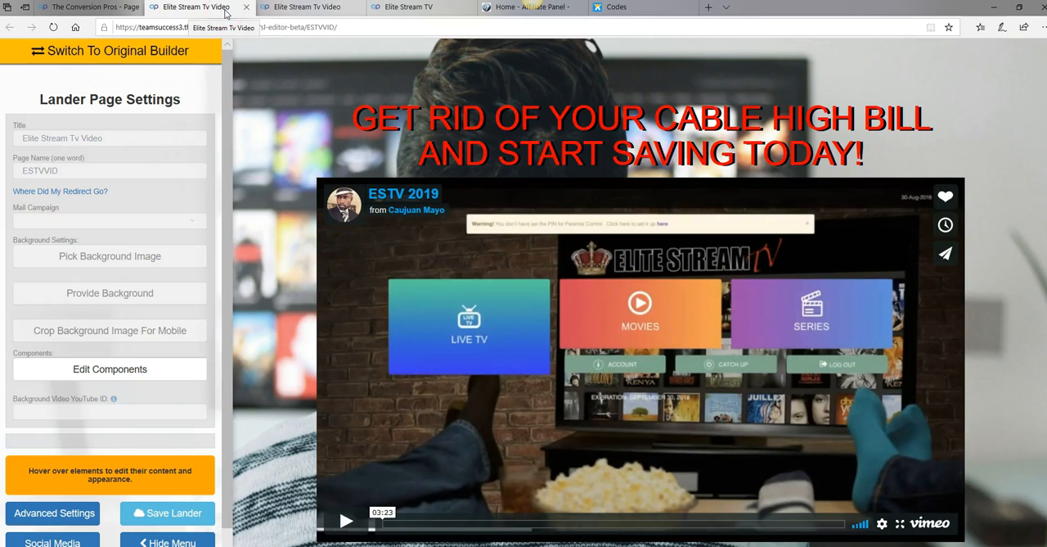
pyautogui.click(135, 169)
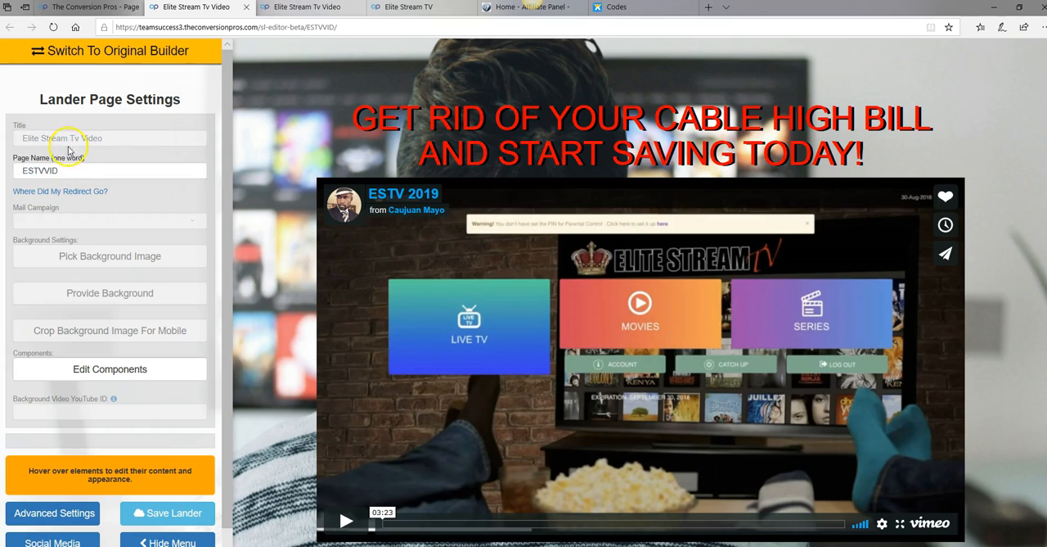
pyautogui.click(155, 220)
pyautogui.click(191, 224)
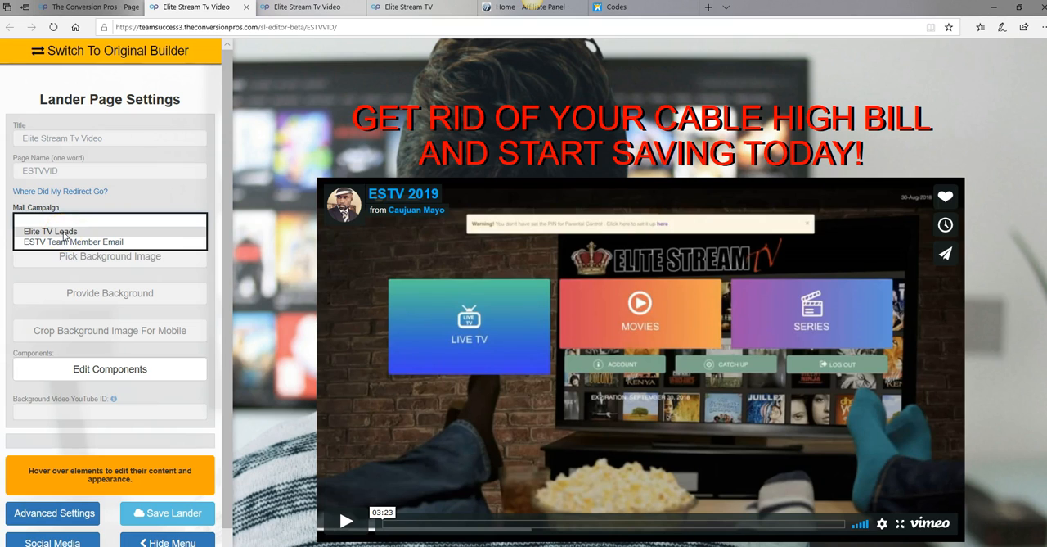
pyautogui.click(65, 233)
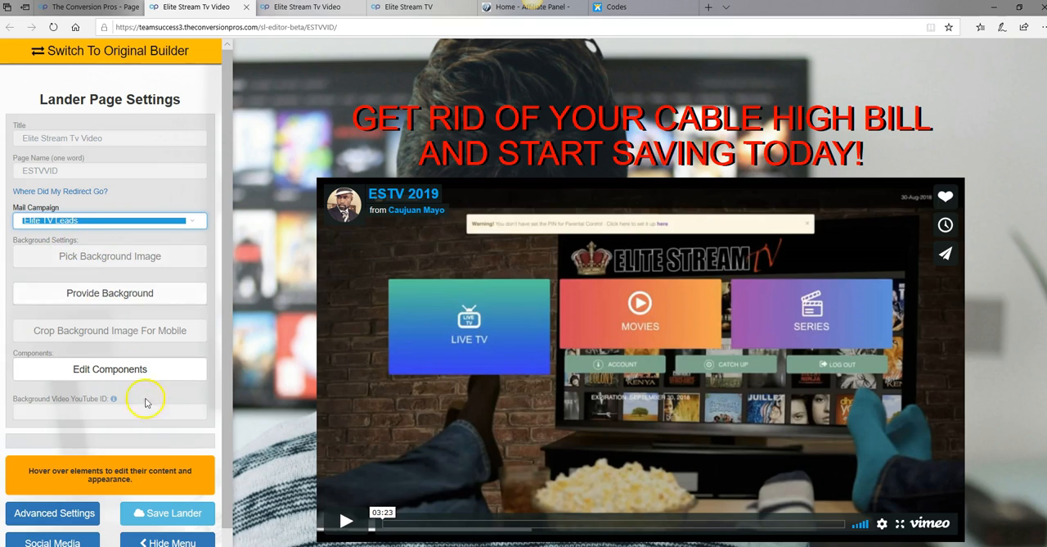
pyautogui.scroll(-1, 146, 402)
pyautogui.click(186, 483)
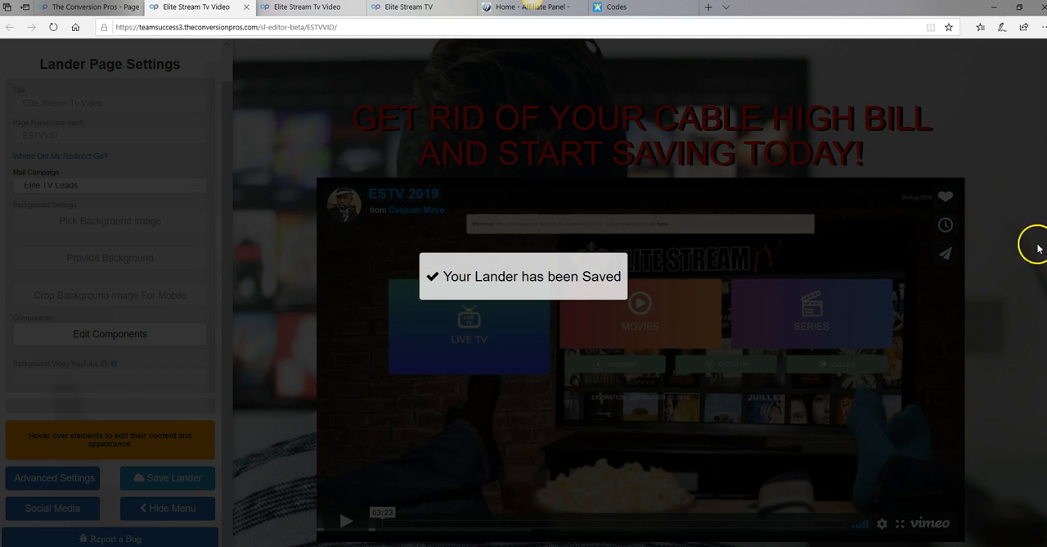
# Copy the general affiliate link from the Elite Stream TV affiliate panel for use on the page's JOIN ESTV and FREE TRIAL buttons
pyautogui.scroll(-1, 1015, 256)
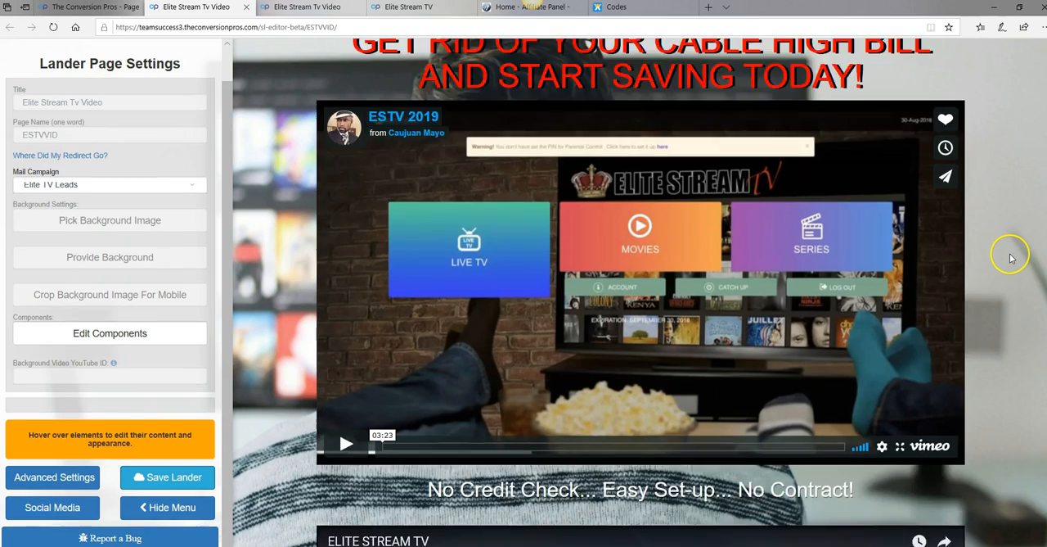
pyautogui.scroll(-7, 1010, 258)
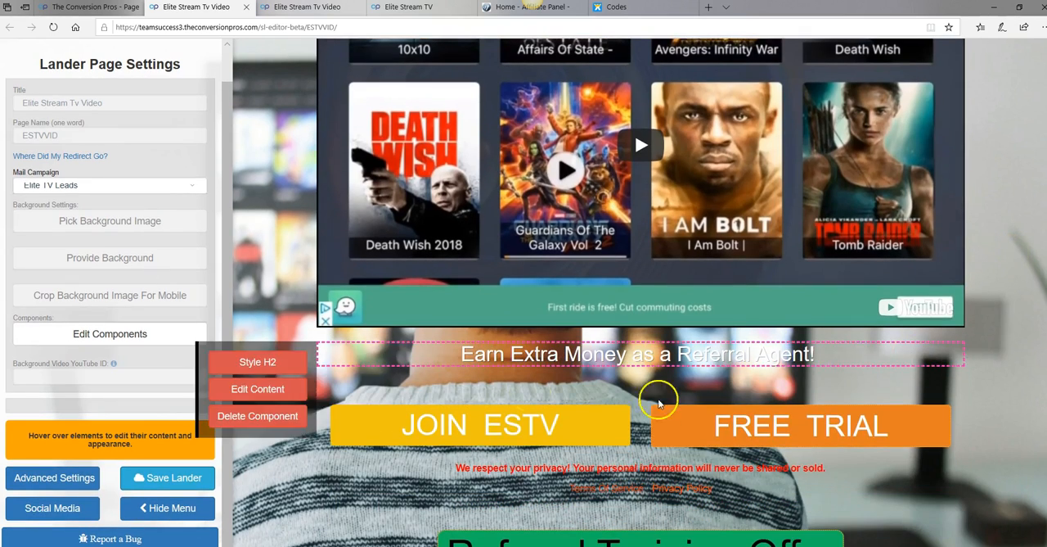
pyautogui.moveTo(491, 427)
pyautogui.moveTo(671, 427)
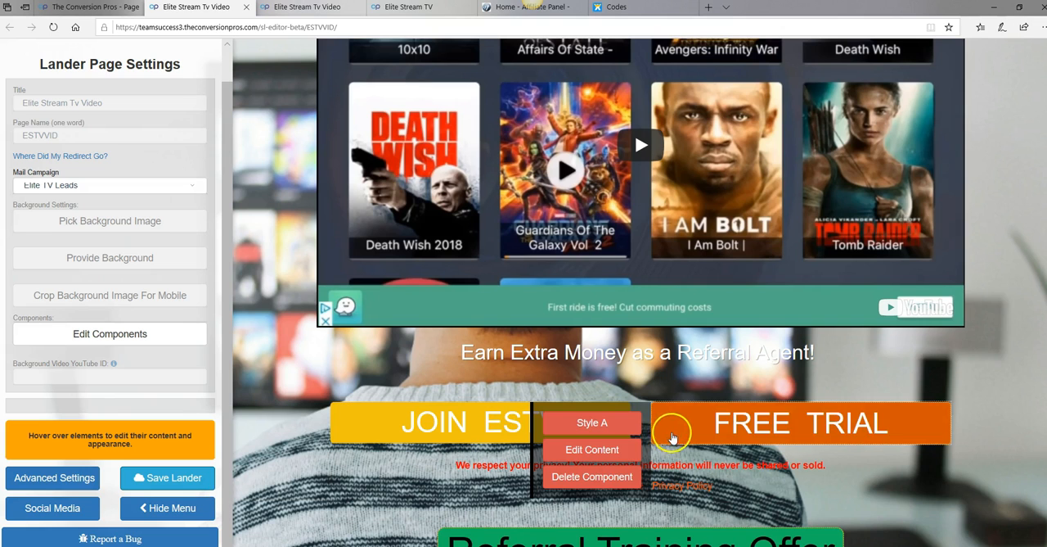
pyautogui.moveTo(437, 430)
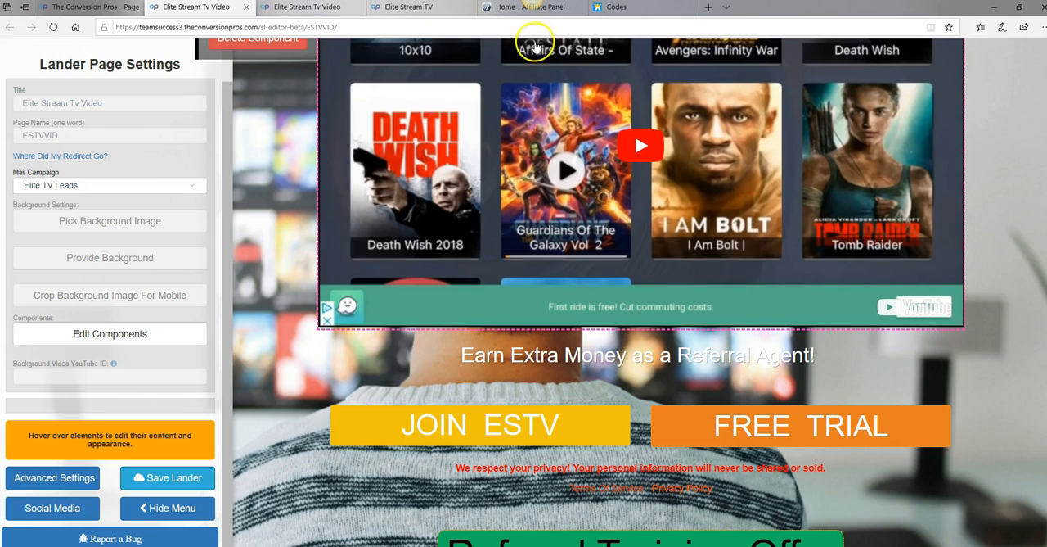
pyautogui.click(507, 10)
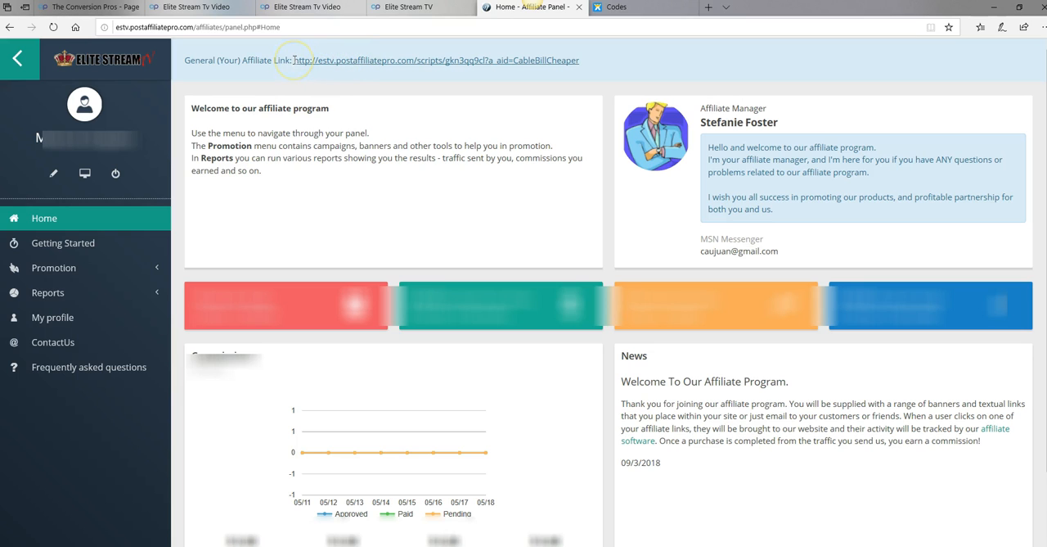
pyautogui.moveTo(294, 60); pyautogui.dragTo(574, 73)
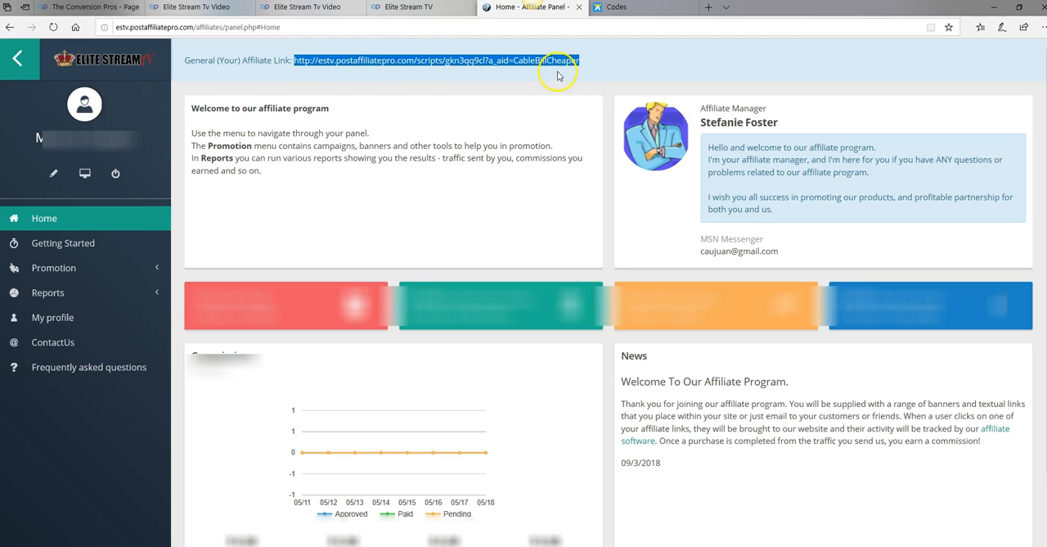
pyautogui.rightClick(546, 65)
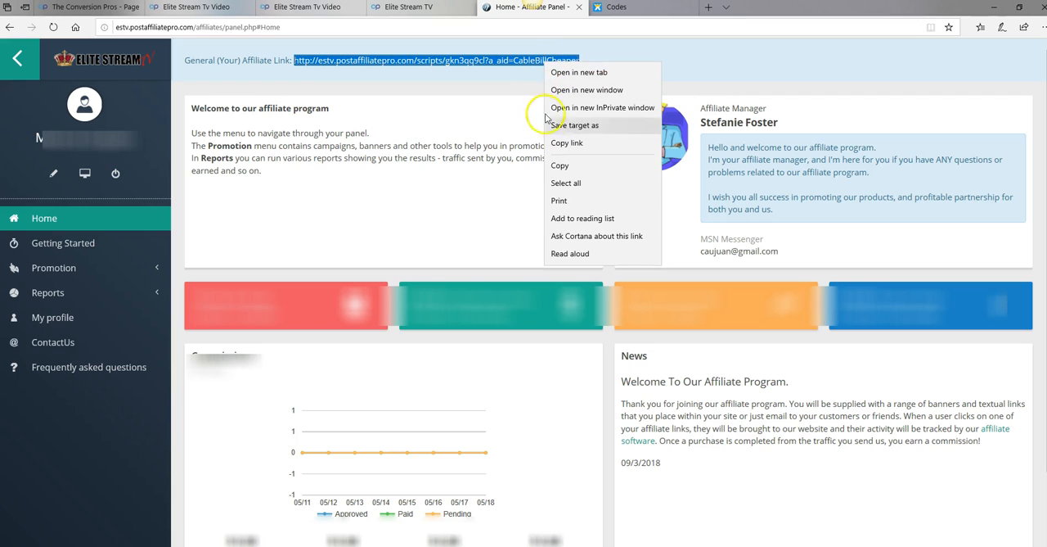
pyautogui.click(560, 166)
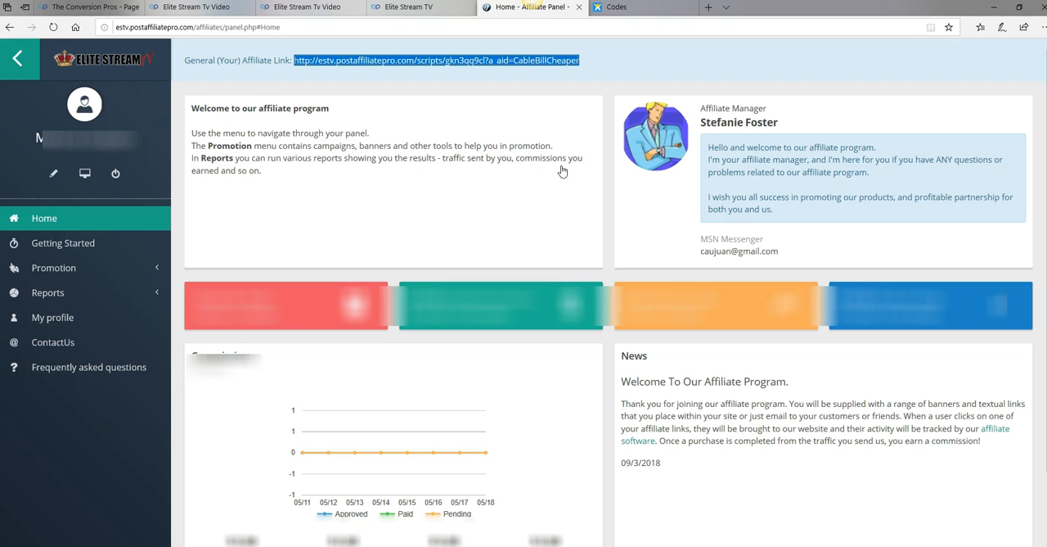
# Replace the JOIN ESTV button's link URL on the ESTVVID page with the copied affiliate link
pyautogui.click(194, 10)
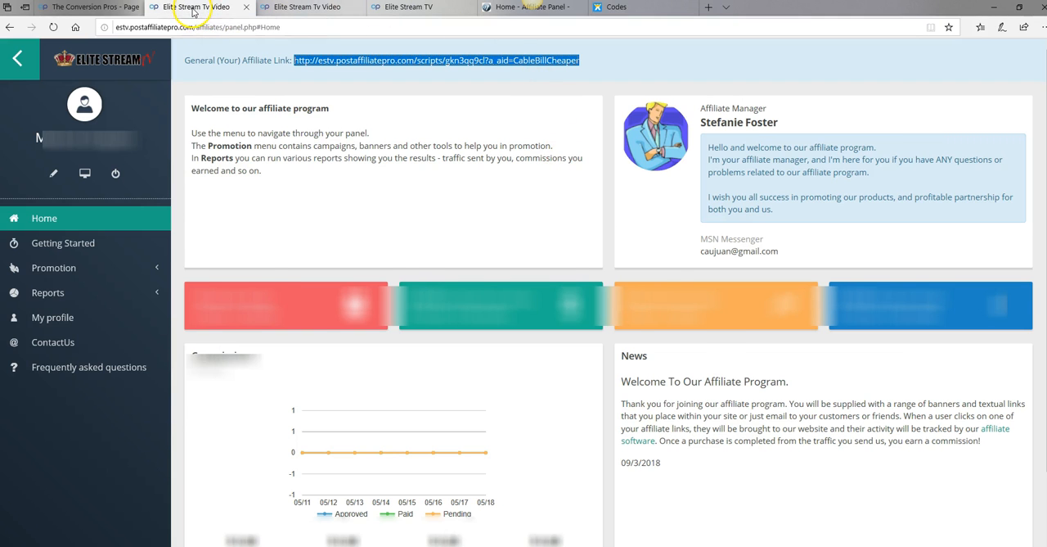
pyautogui.moveTo(568, 347)
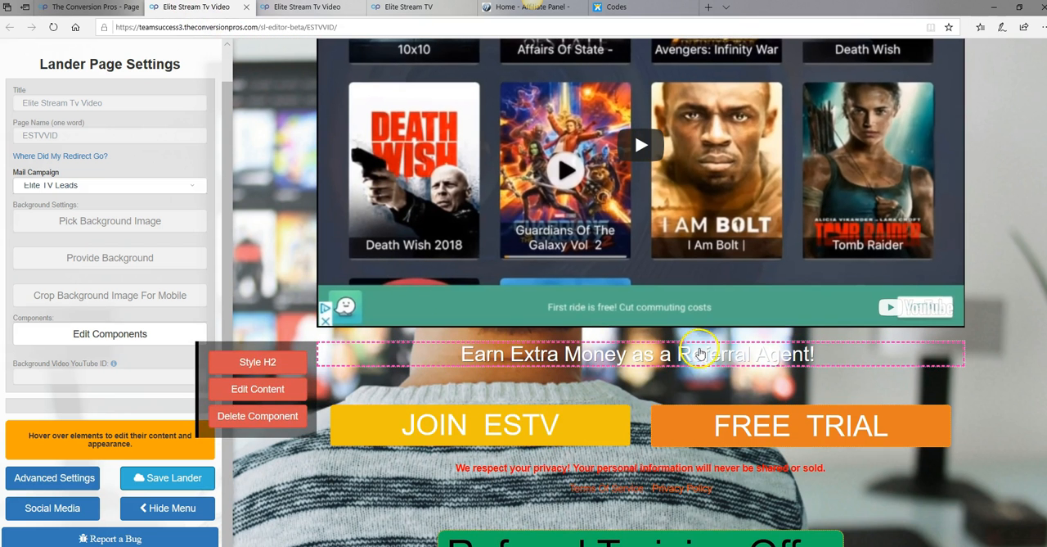
pyautogui.moveTo(438, 424)
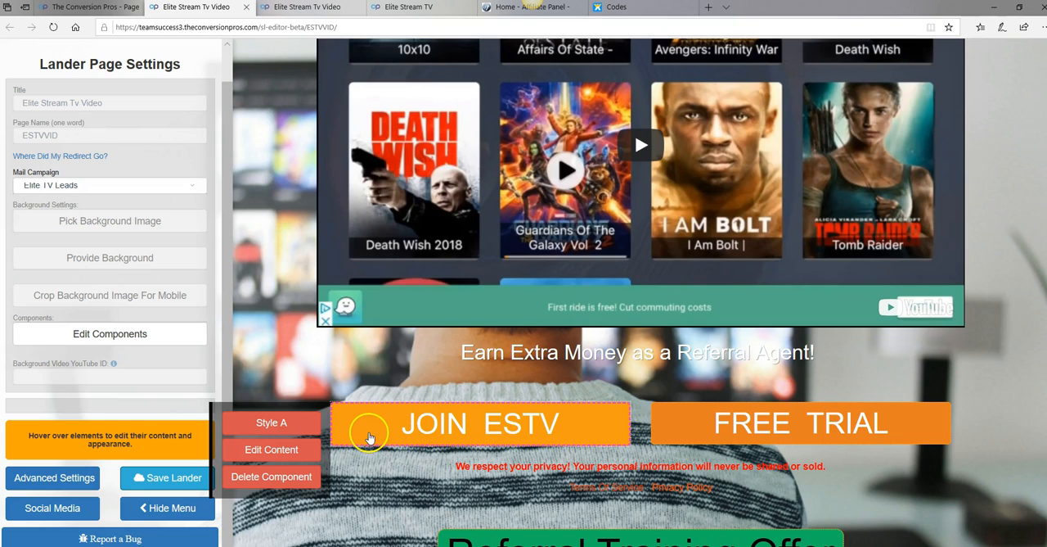
pyautogui.click(282, 425)
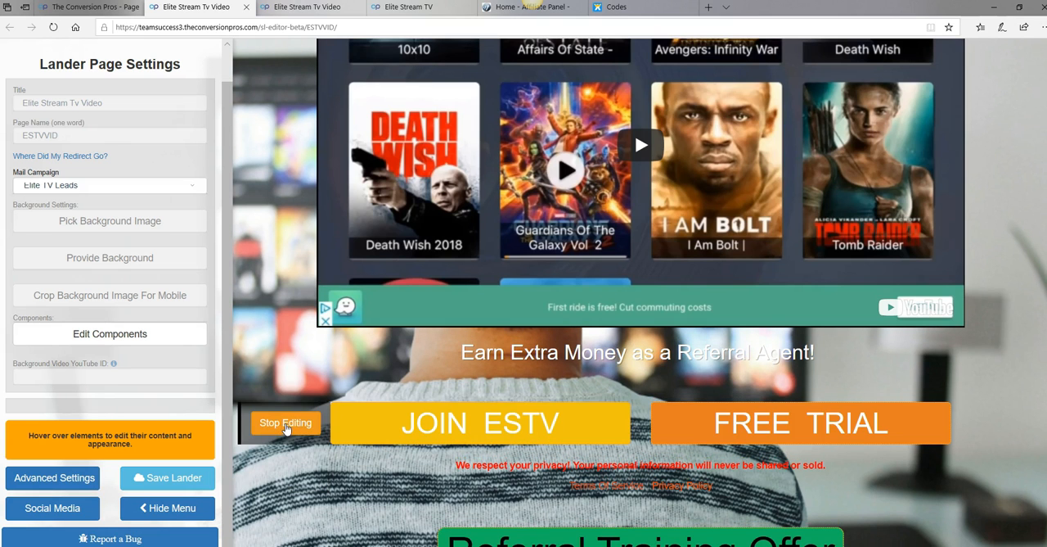
pyautogui.scroll(3, 557, 442)
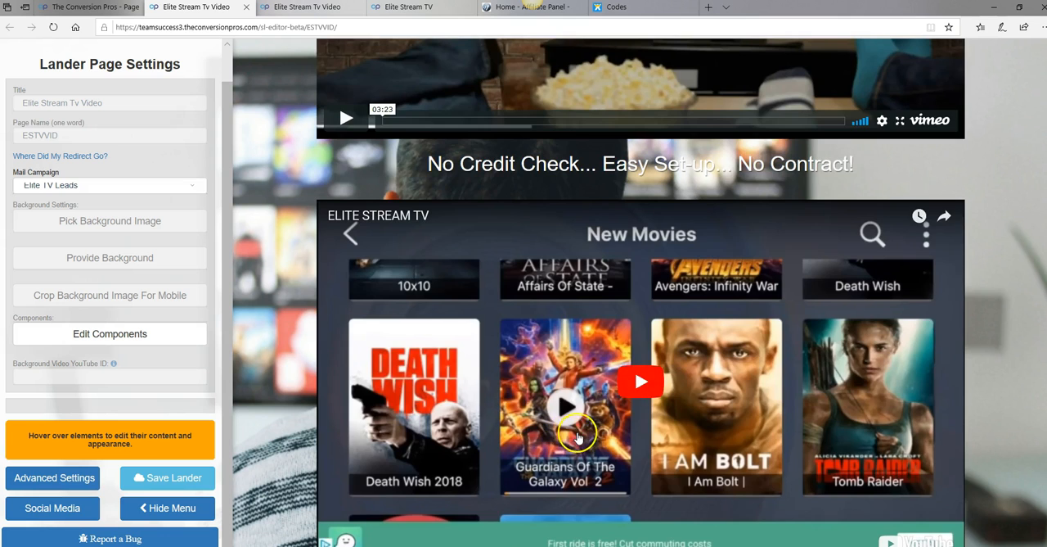
pyautogui.scroll(5, 578, 438)
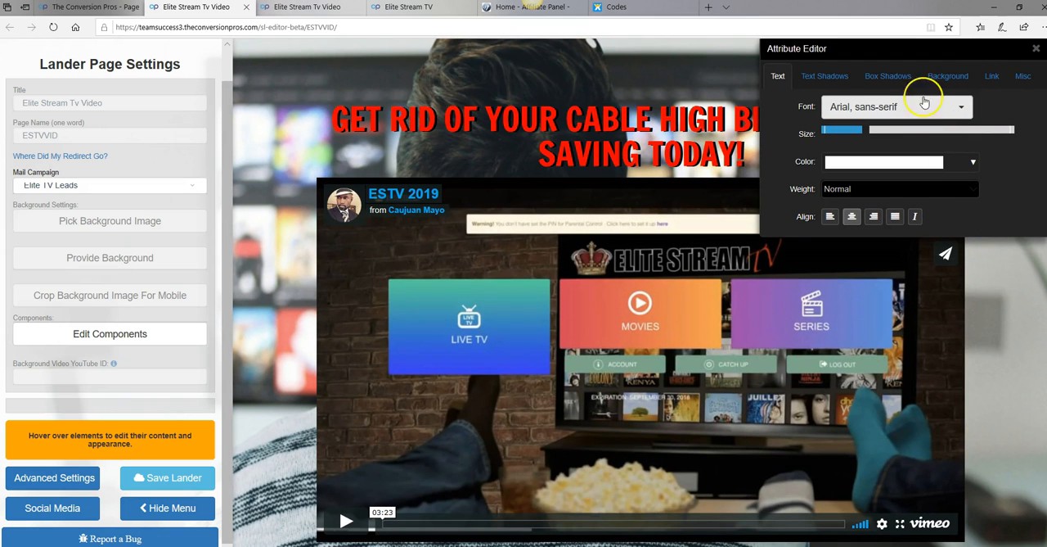
pyautogui.click(992, 81)
pyautogui.click(960, 106)
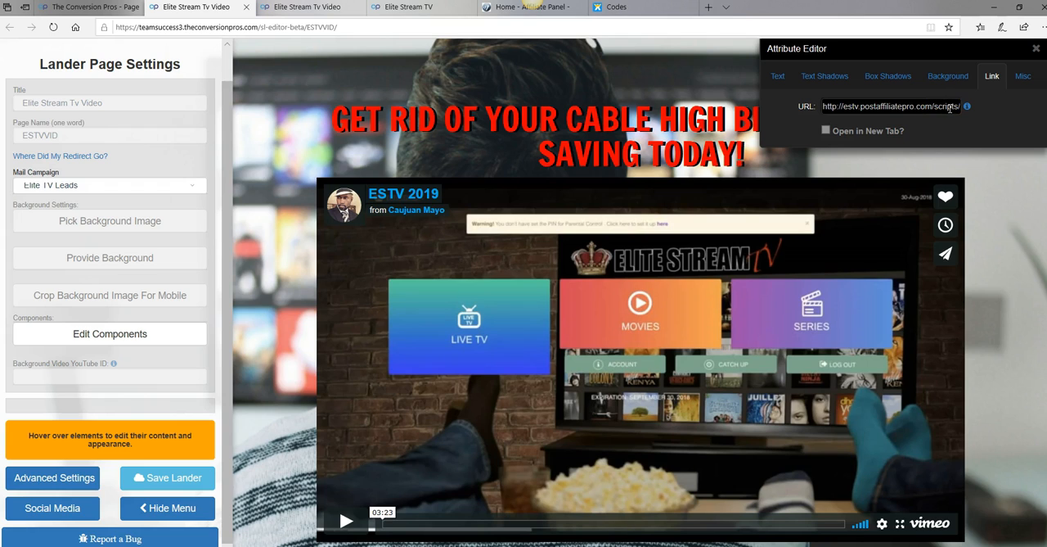
pyautogui.hotkey('ctrl', 'v')
pyautogui.click(952, 106)
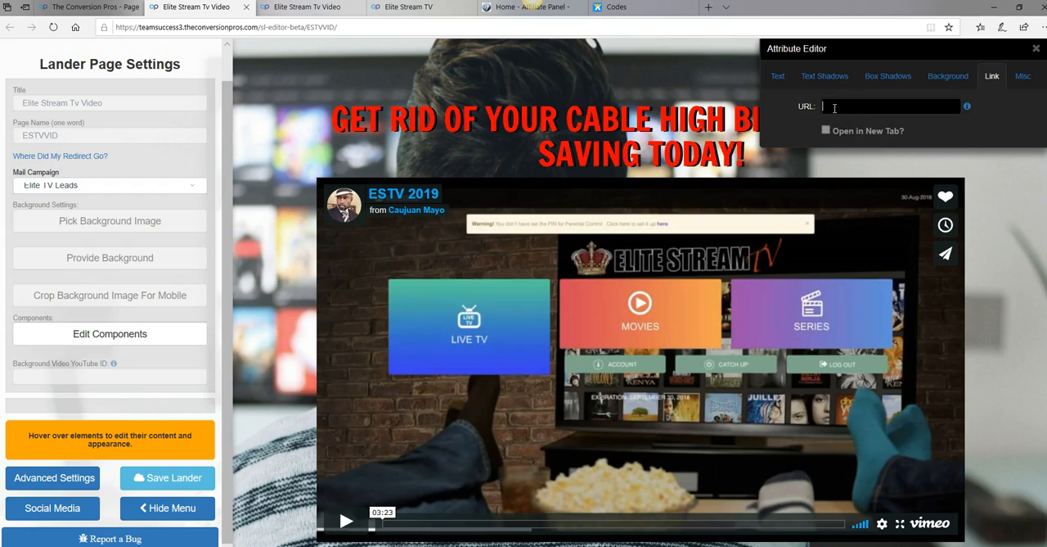
pyautogui.rightClick(834, 108)
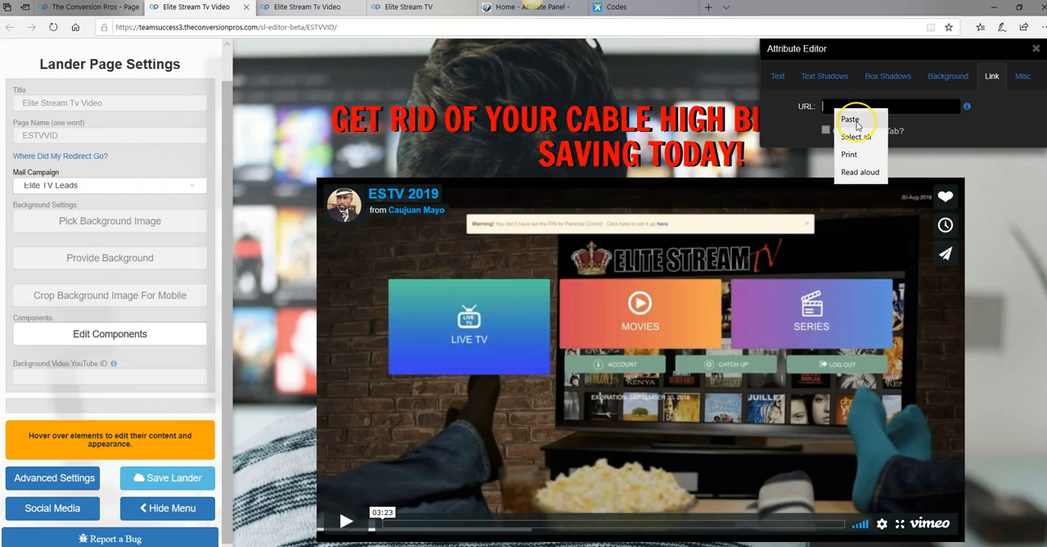
pyautogui.click(859, 121)
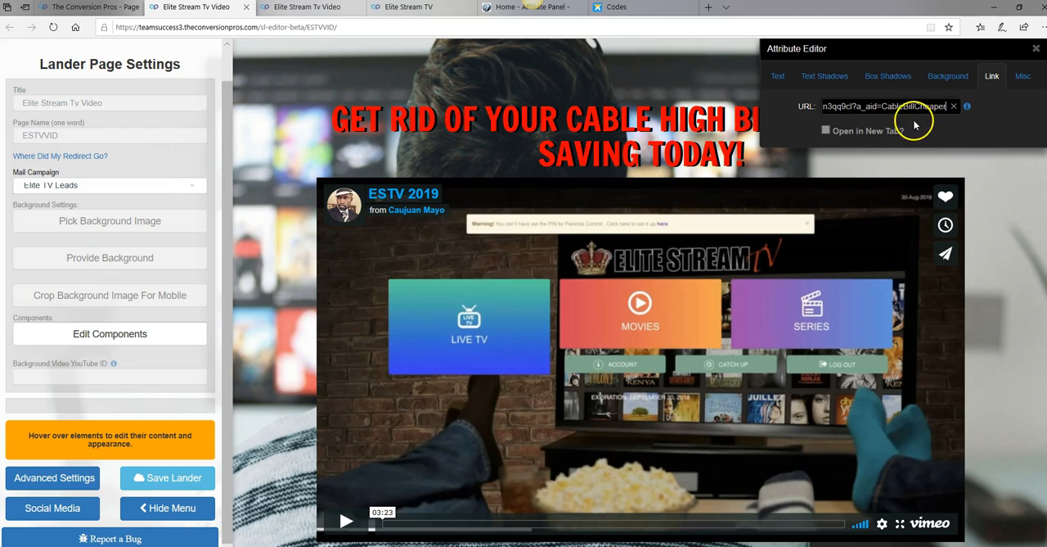
# Make the JOIN ESTV link open in a new tab, then save the lander and stop editing the button
pyautogui.click(827, 131)
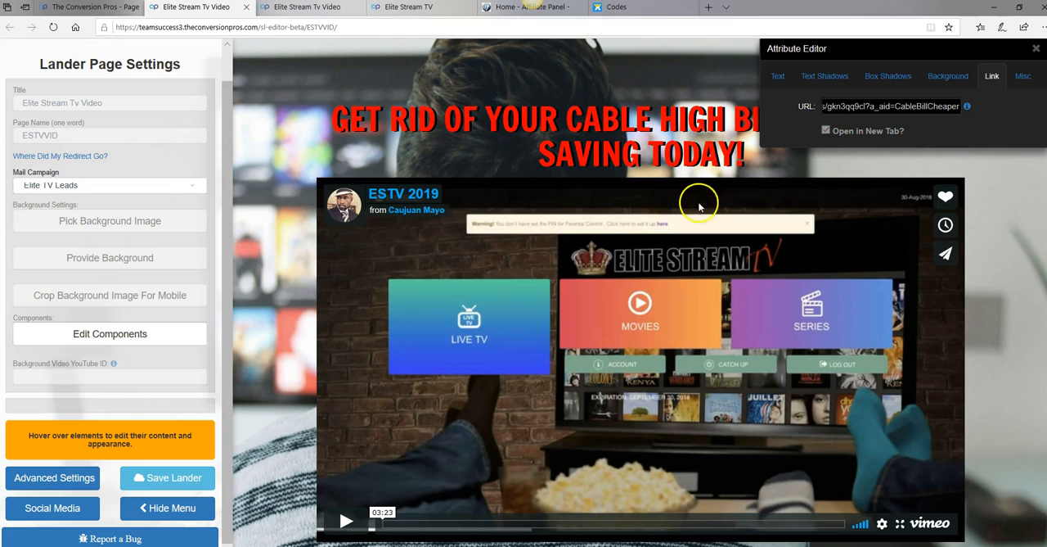
pyautogui.click(186, 480)
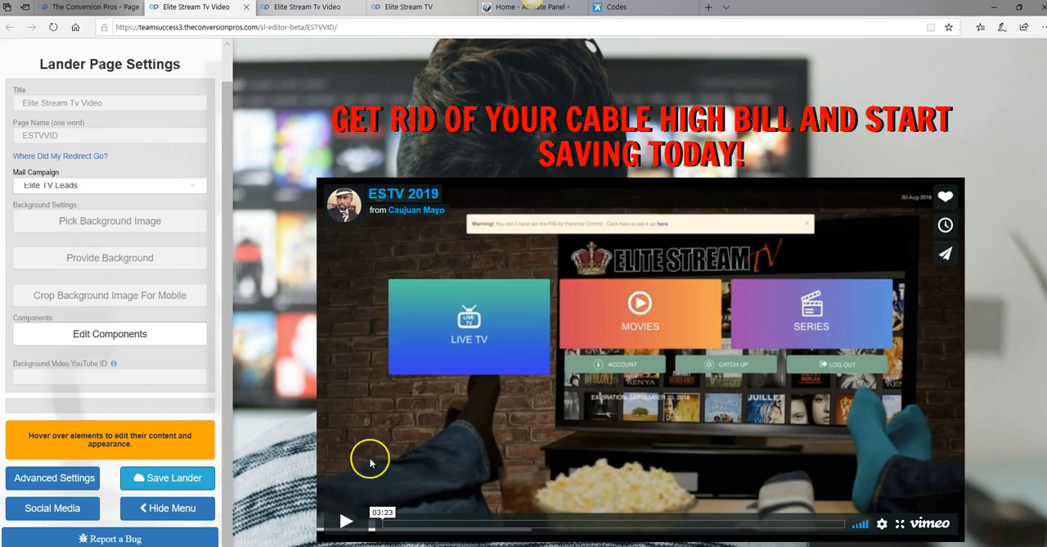
pyautogui.scroll(-5, 971, 244)
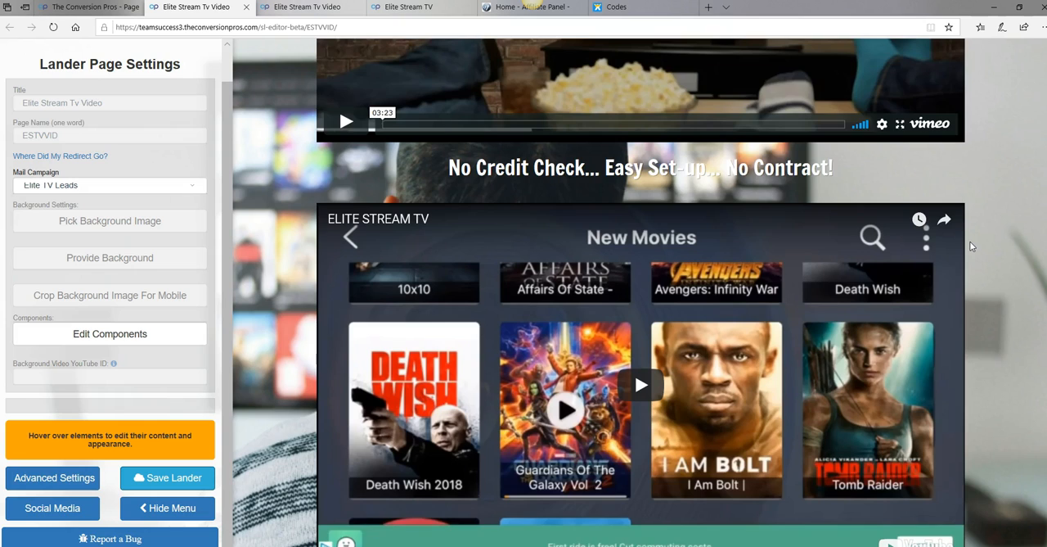
pyautogui.scroll(-4, 969, 241)
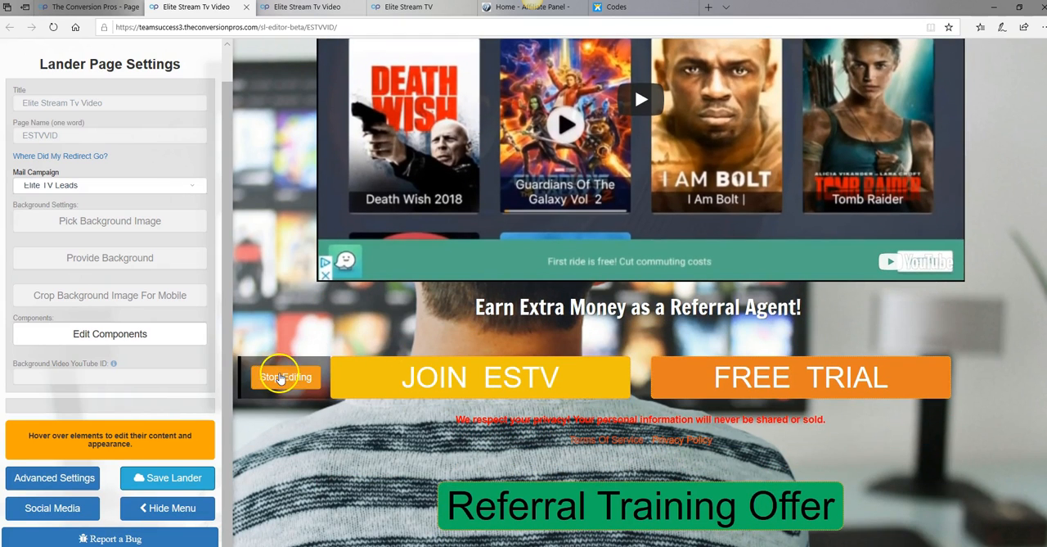
pyautogui.click(280, 376)
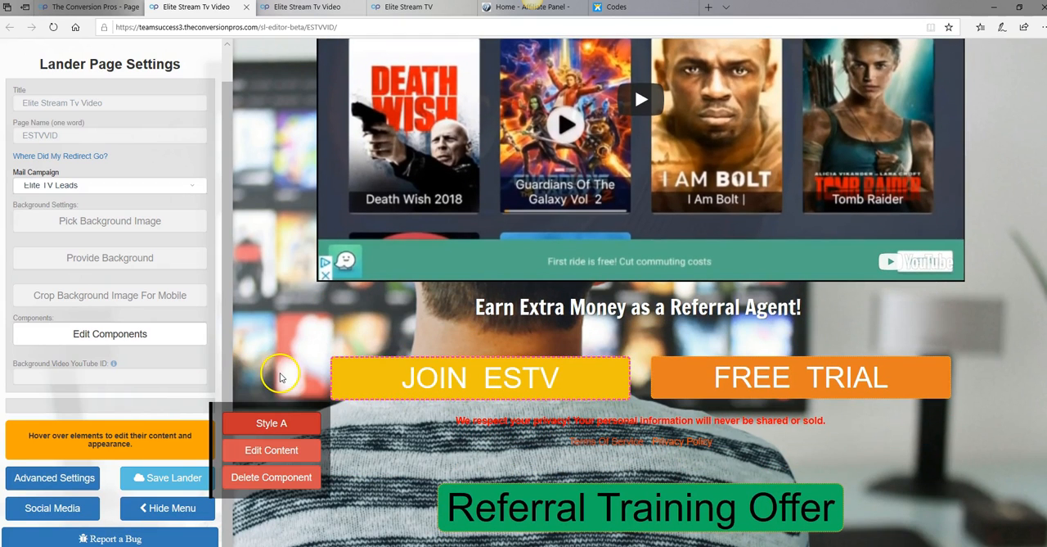
# Set the FREE TRIAL button's link URL on the ESTVVID page to the copied affiliate link
pyautogui.click(774, 385)
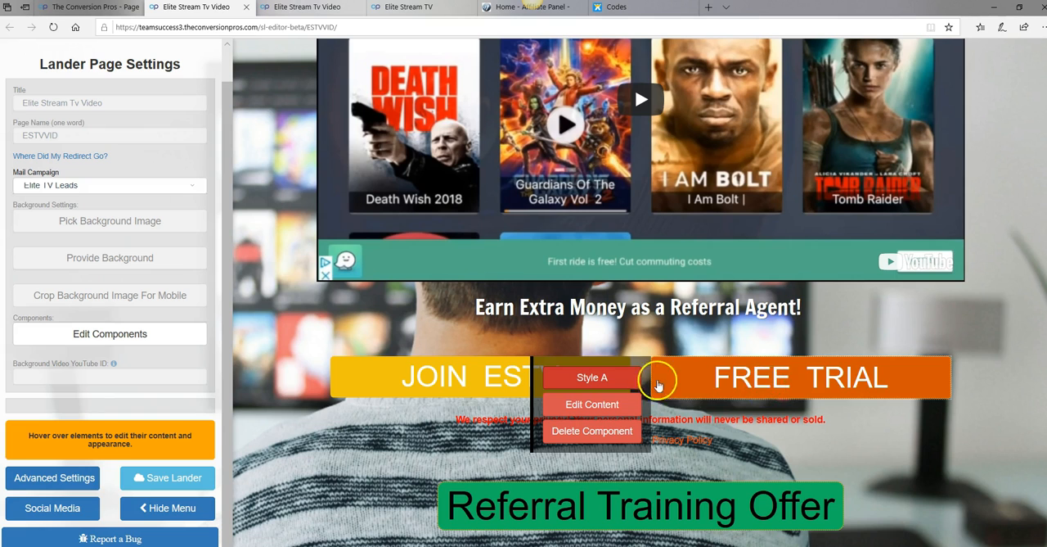
pyautogui.click(603, 379)
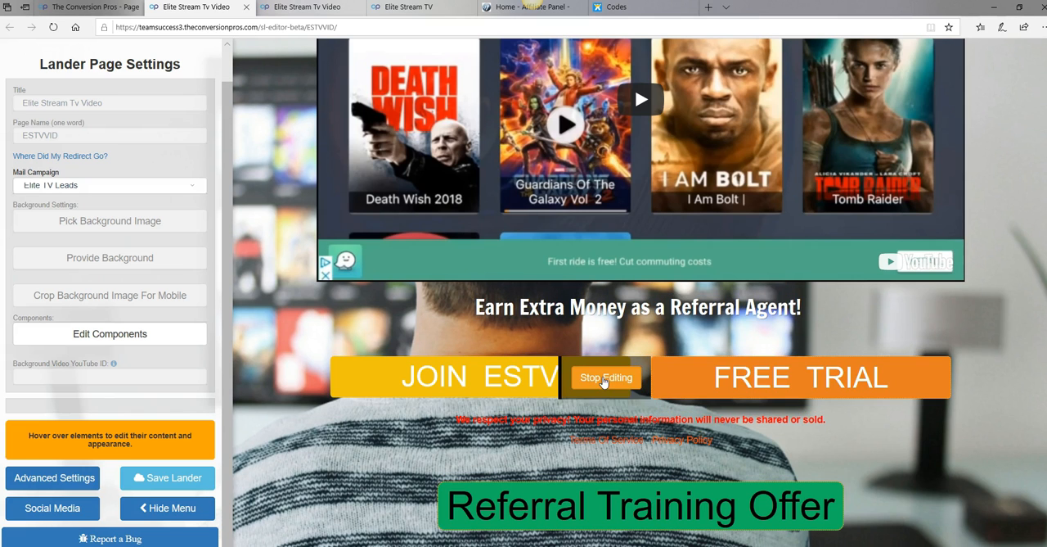
pyautogui.scroll(8, 736, 373)
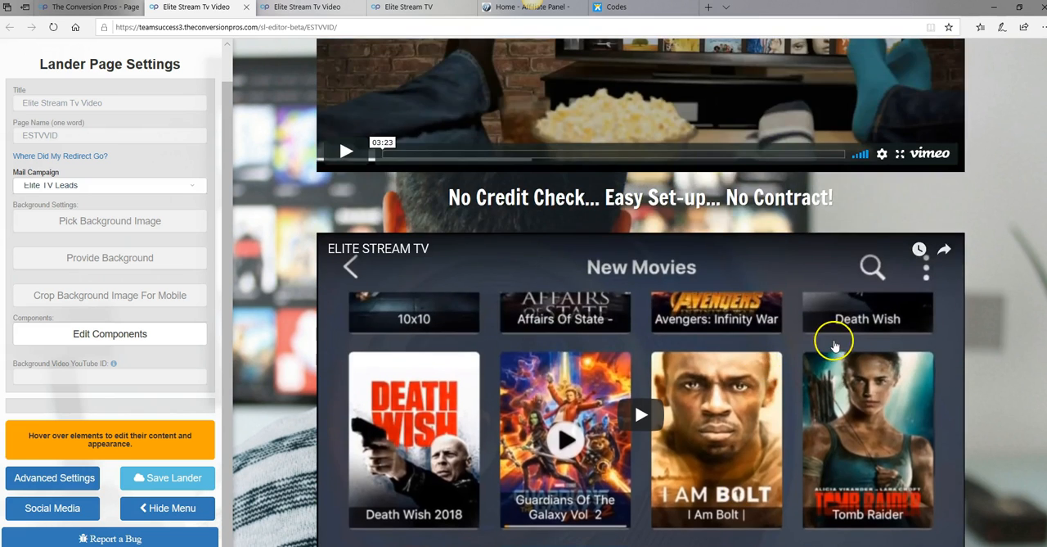
pyautogui.scroll(1, 835, 345)
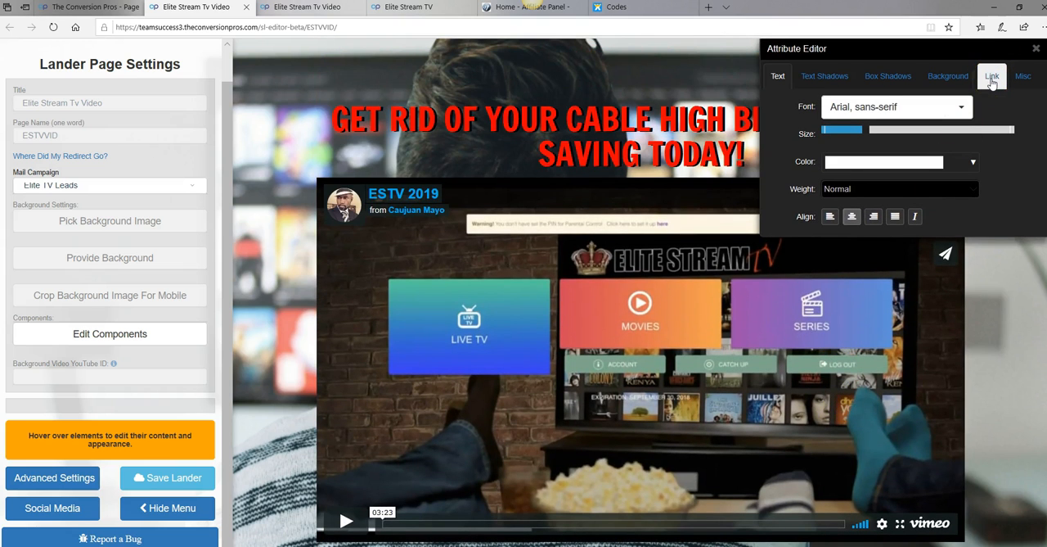
pyautogui.click(992, 79)
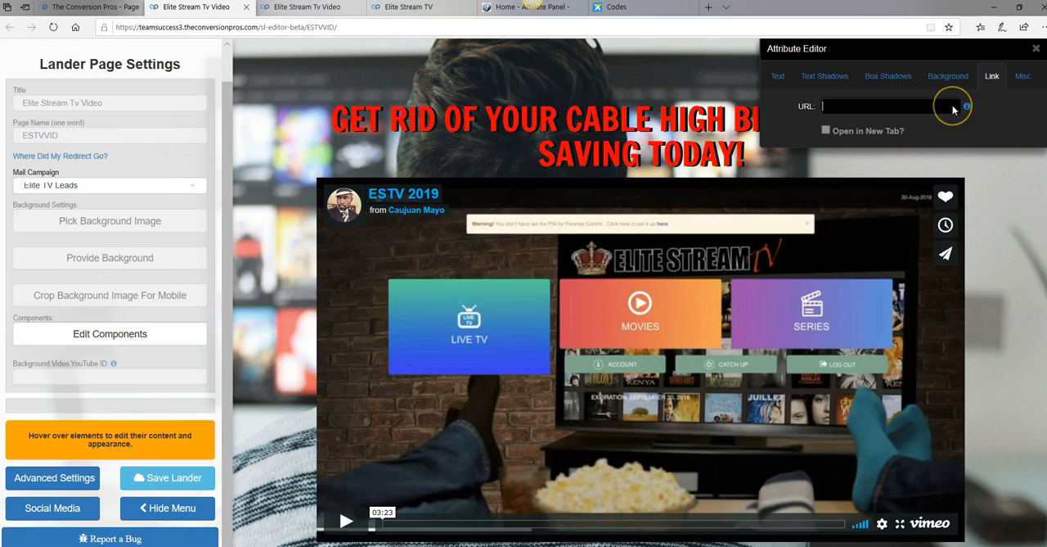
pyautogui.rightClick(843, 109)
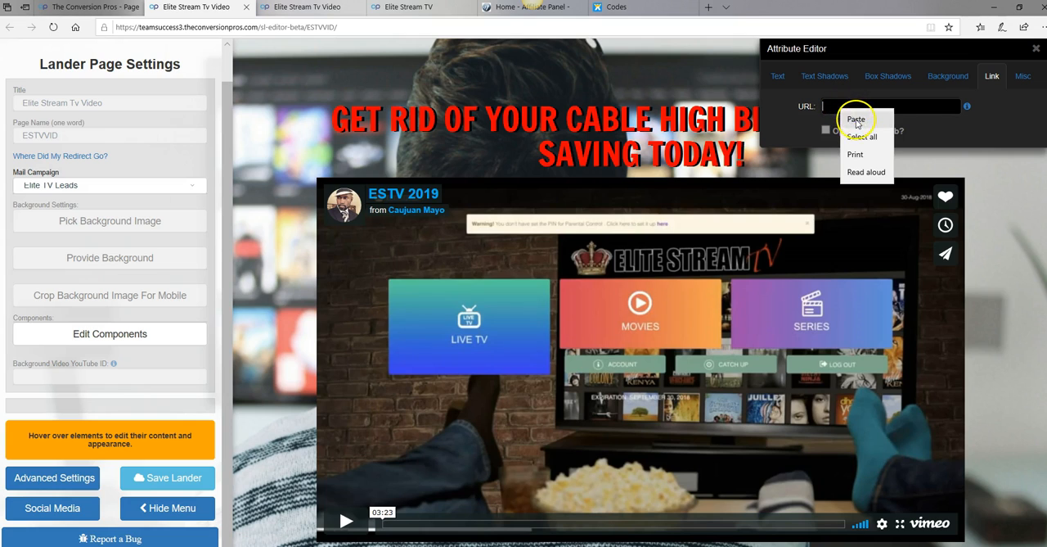
pyautogui.click(856, 119)
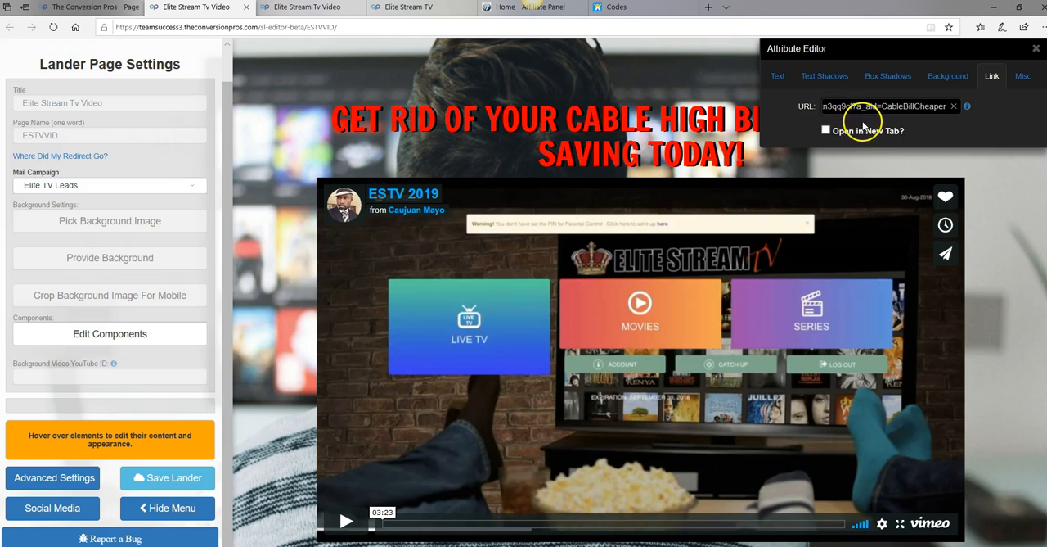
# Make the FREE TRIAL link open in a new tab and save the lander
pyautogui.click(827, 131)
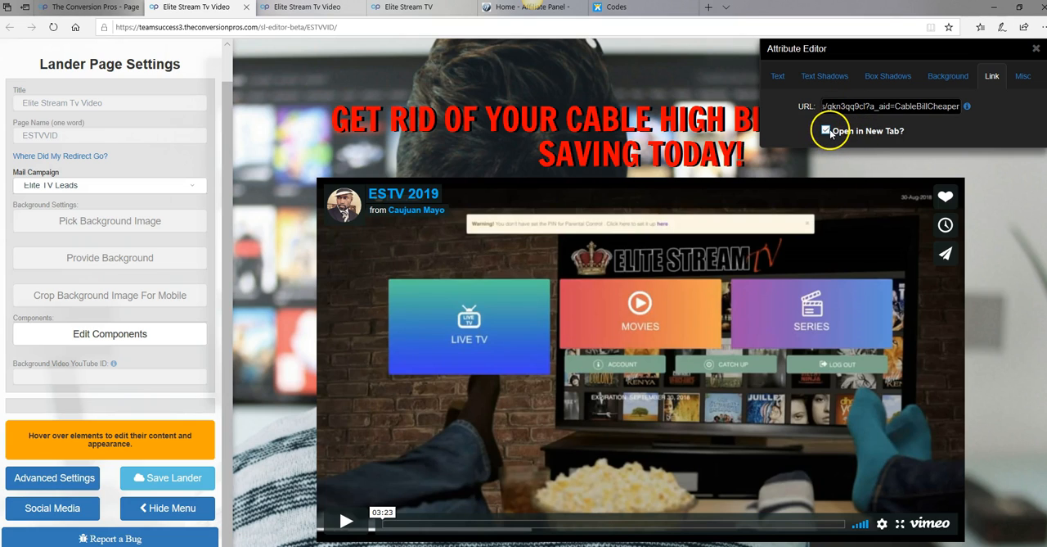
pyautogui.click(196, 481)
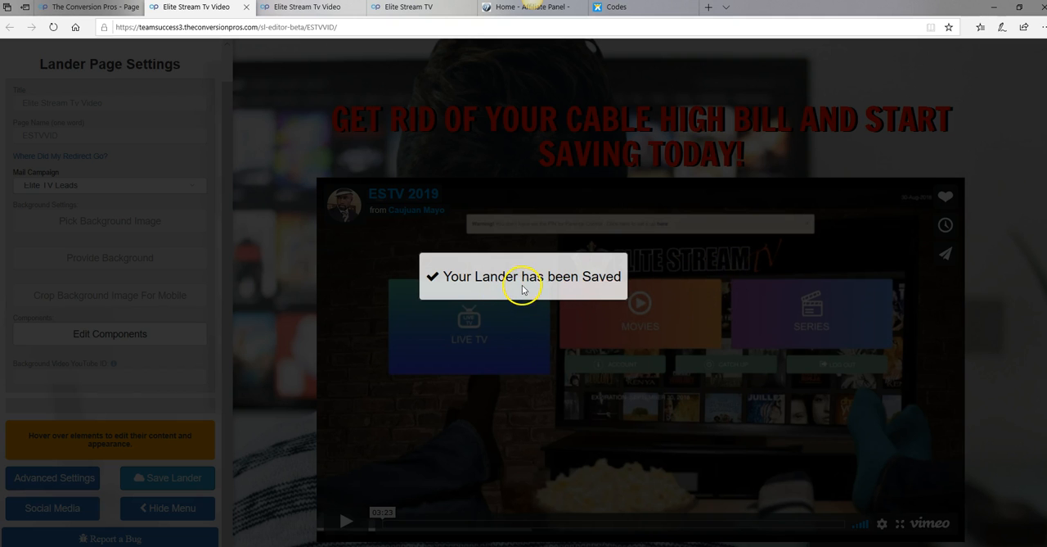
pyautogui.scroll(-6, 524, 286)
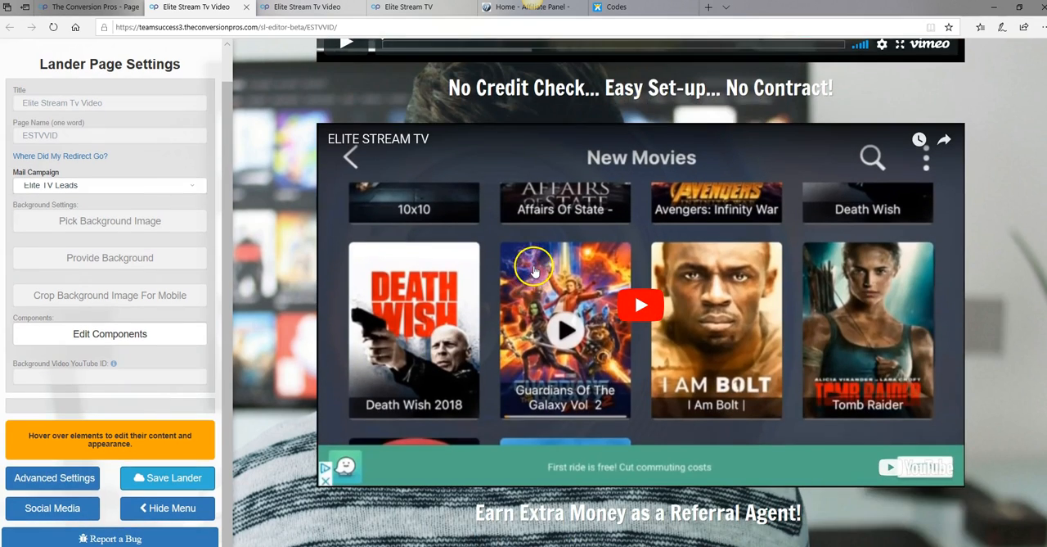
pyautogui.scroll(-3, 531, 275)
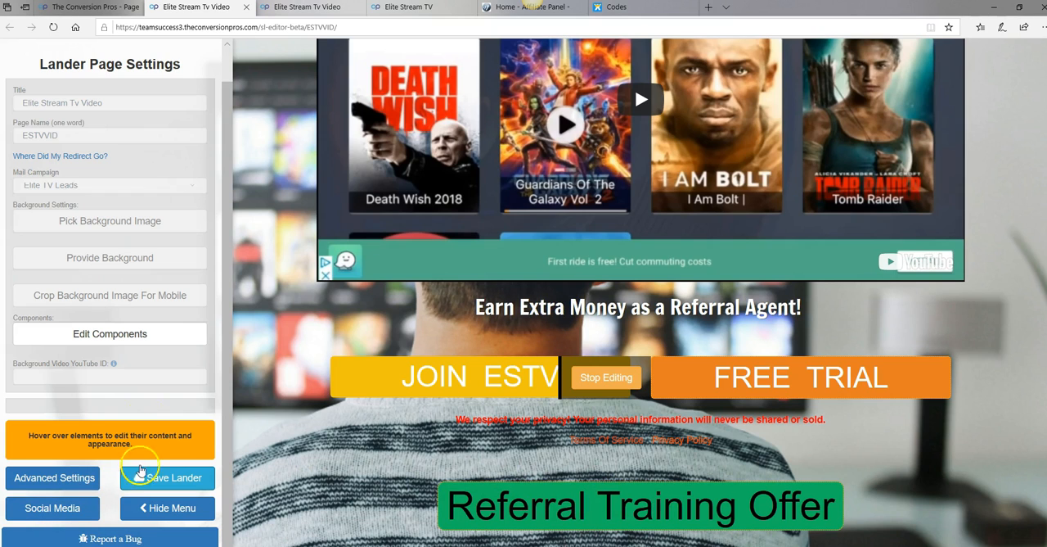
# Copy the public link of the ESTVtrainingLP page from the Conversion Pros page list
pyautogui.click(95, 8)
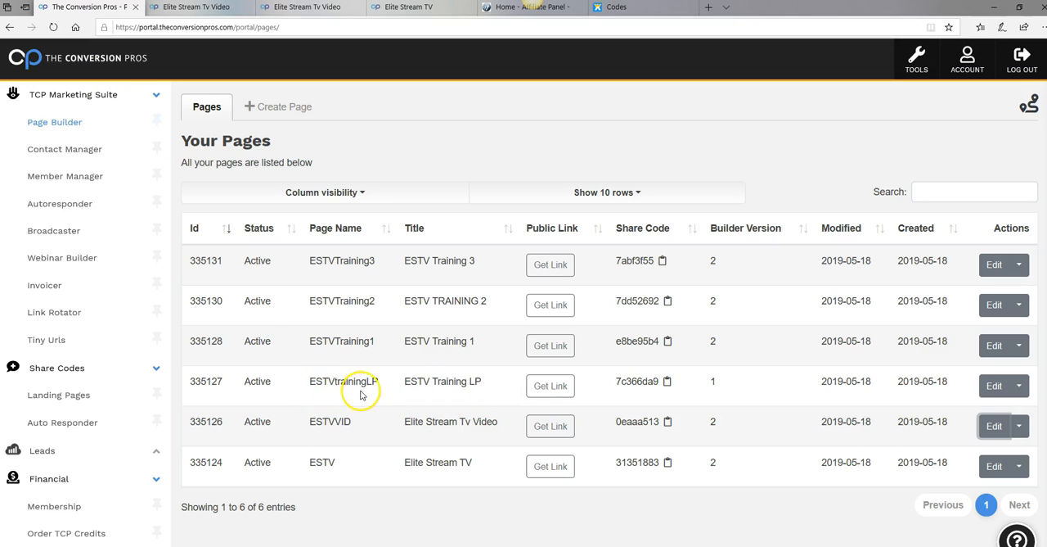
pyautogui.click(553, 396)
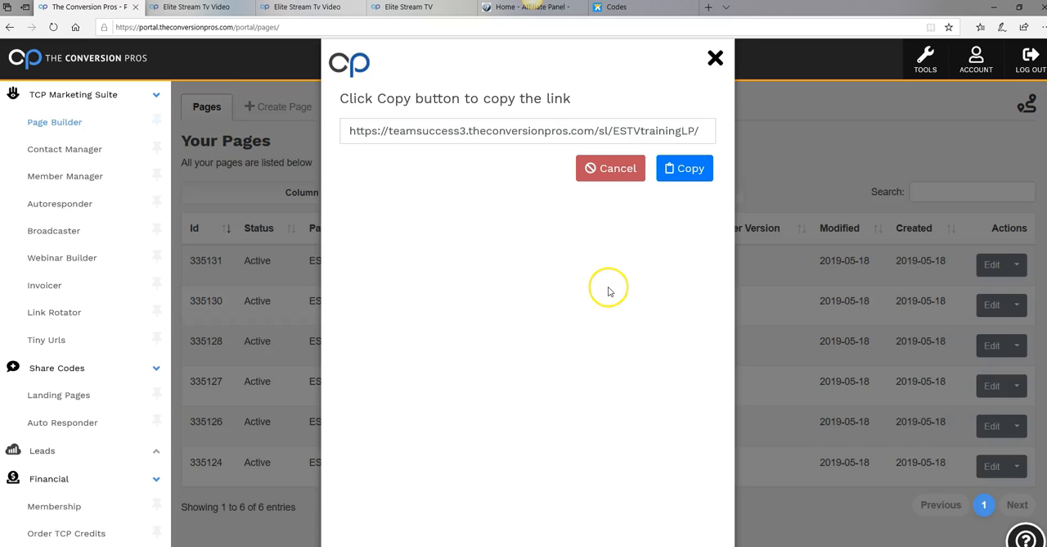
pyautogui.moveTo(698, 135); pyautogui.dragTo(558, 133)
pyautogui.click(609, 242)
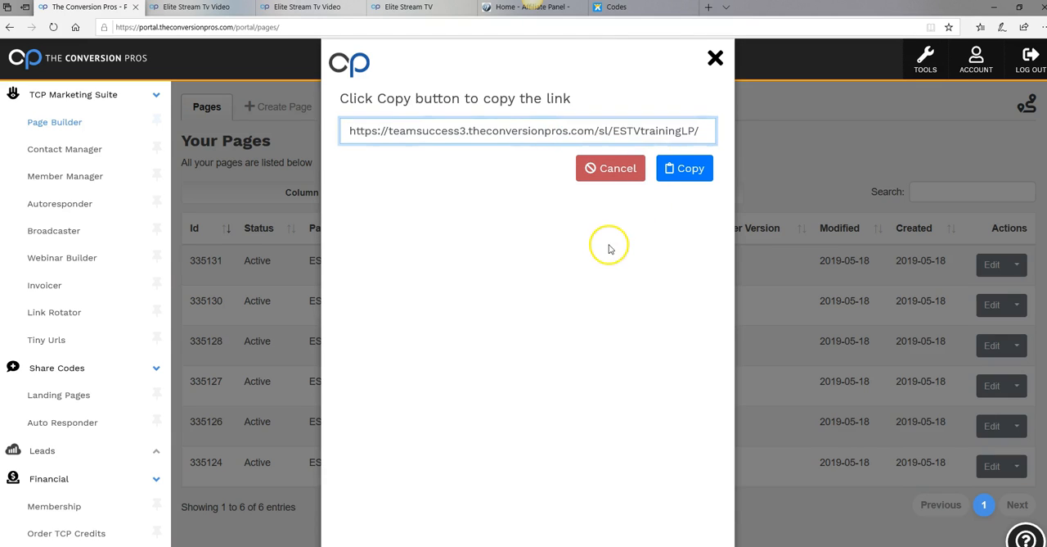
pyautogui.moveTo(706, 132); pyautogui.dragTo(262, 133)
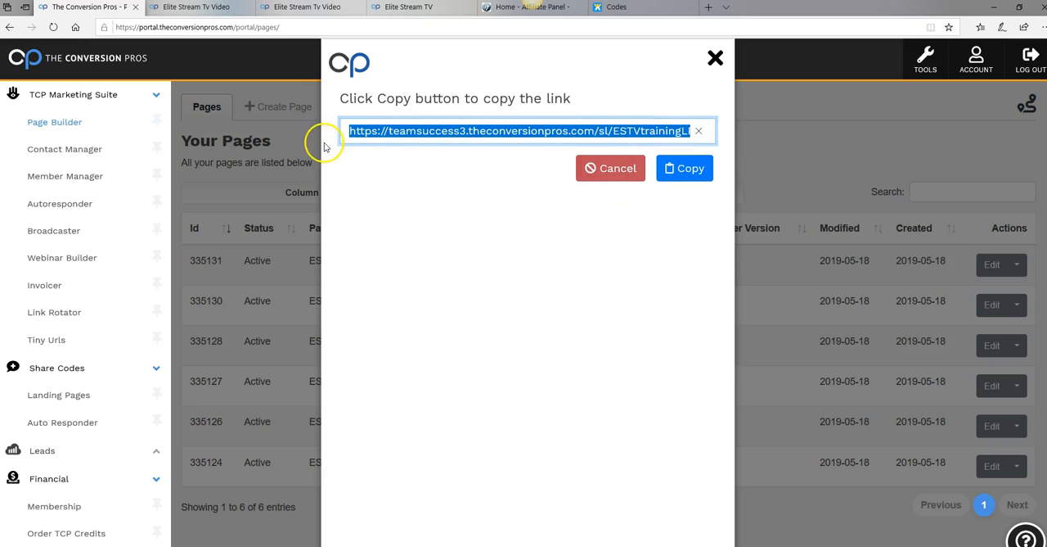
pyautogui.click(686, 176)
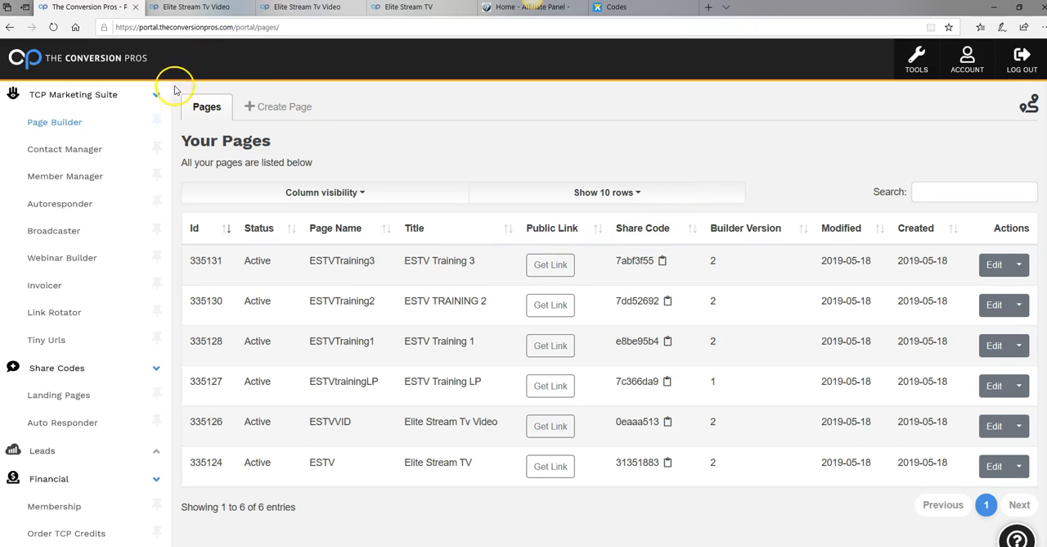
# Back in the ESTVVID editor, stop editing FREE TRIAL and replace the Referral Training Offer button's link URL with the copied ESTVtrainingLP link
pyautogui.click(196, 7)
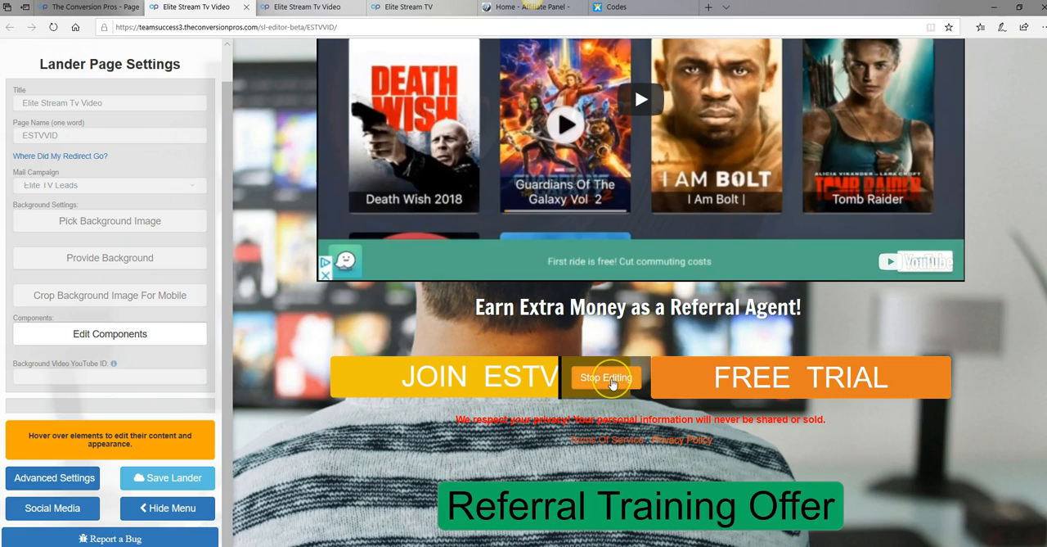
pyautogui.click(612, 380)
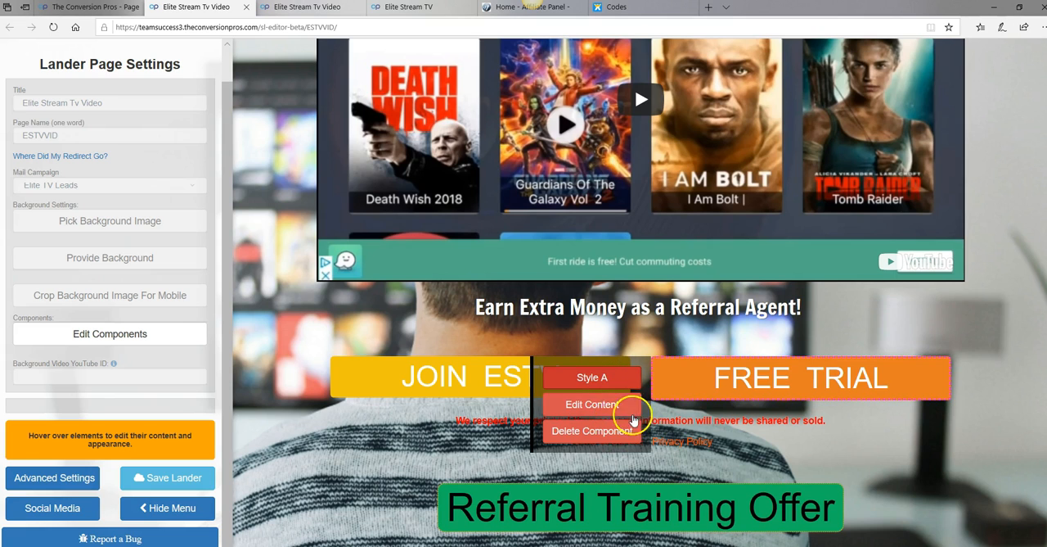
pyautogui.moveTo(416, 534)
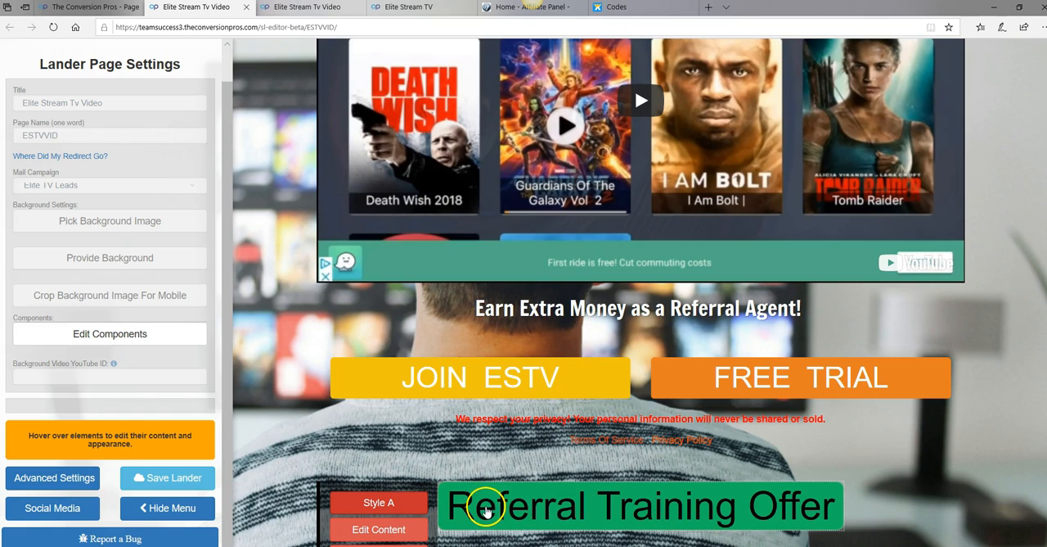
pyautogui.click(403, 503)
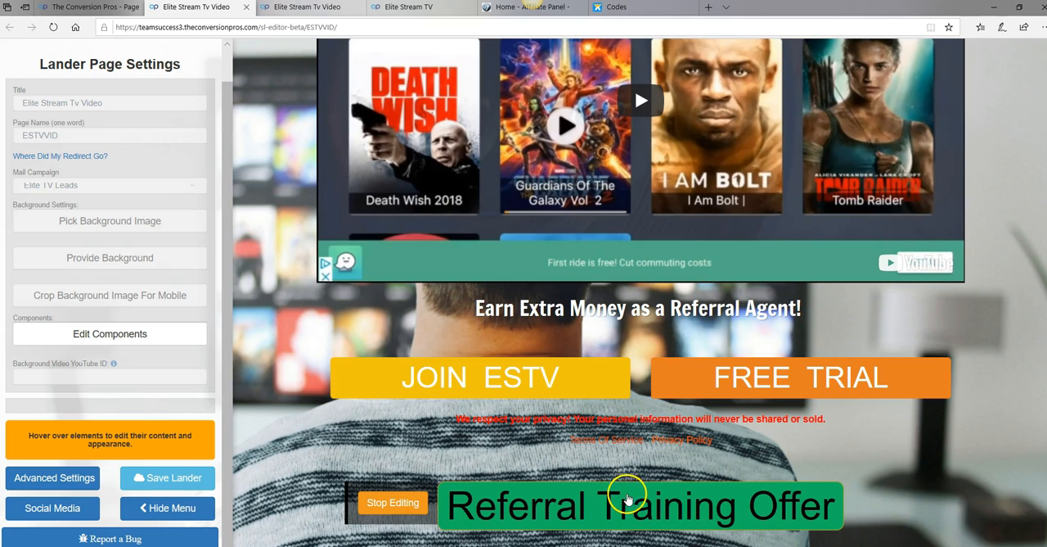
pyautogui.scroll(3, 778, 495)
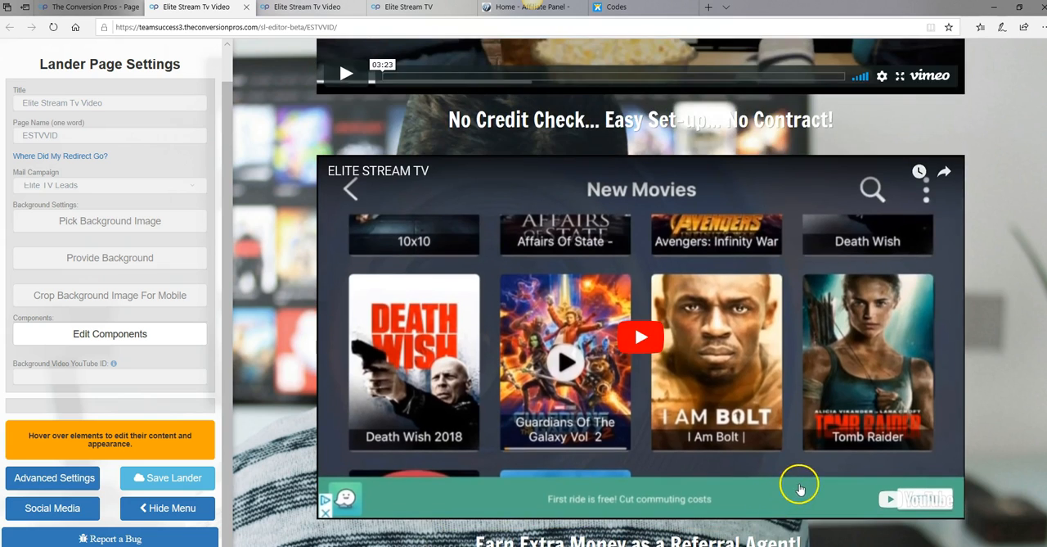
pyautogui.scroll(5, 800, 489)
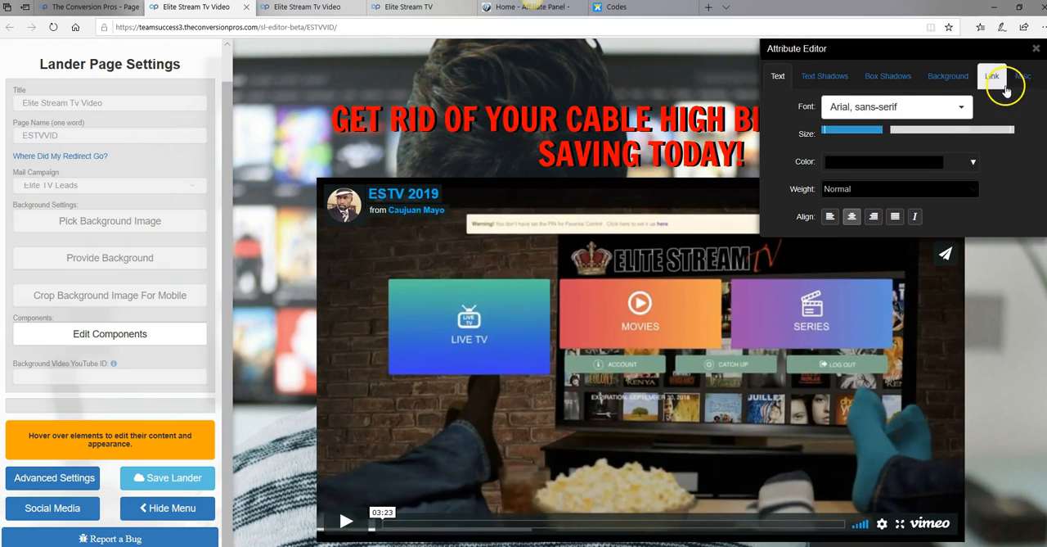
pyautogui.click(996, 82)
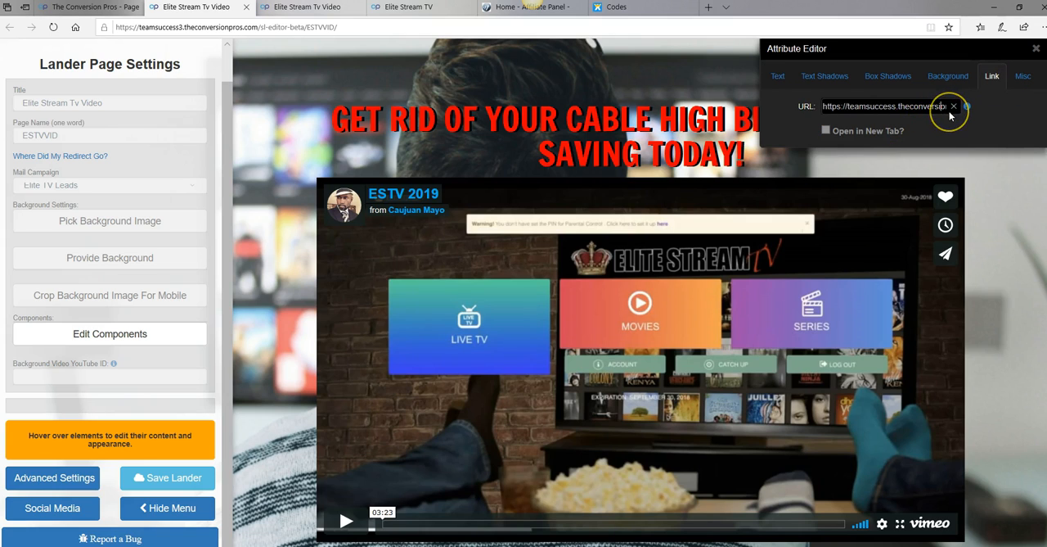
pyautogui.press('Right')
pyautogui.press('Right')
pyautogui.press('Right')
pyautogui.press('Right')
pyautogui.press('Right')
pyautogui.press('Right')
pyautogui.press('Right')
pyautogui.press('Right')
pyautogui.press('Right')
pyautogui.press('Right')
pyautogui.press('Right')
pyautogui.press('Right')
pyautogui.press('Right')
pyautogui.press('Right')
pyautogui.press('Right')
pyautogui.press('Right')
pyautogui.press('Right')
pyautogui.press('Right')
pyautogui.press('Right')
pyautogui.press('Right')
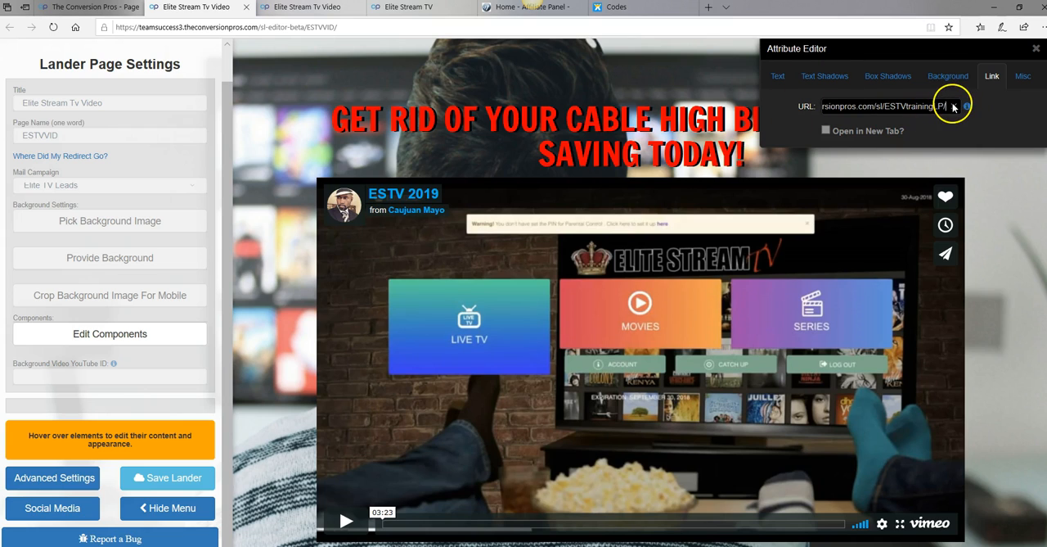
pyautogui.click(953, 107)
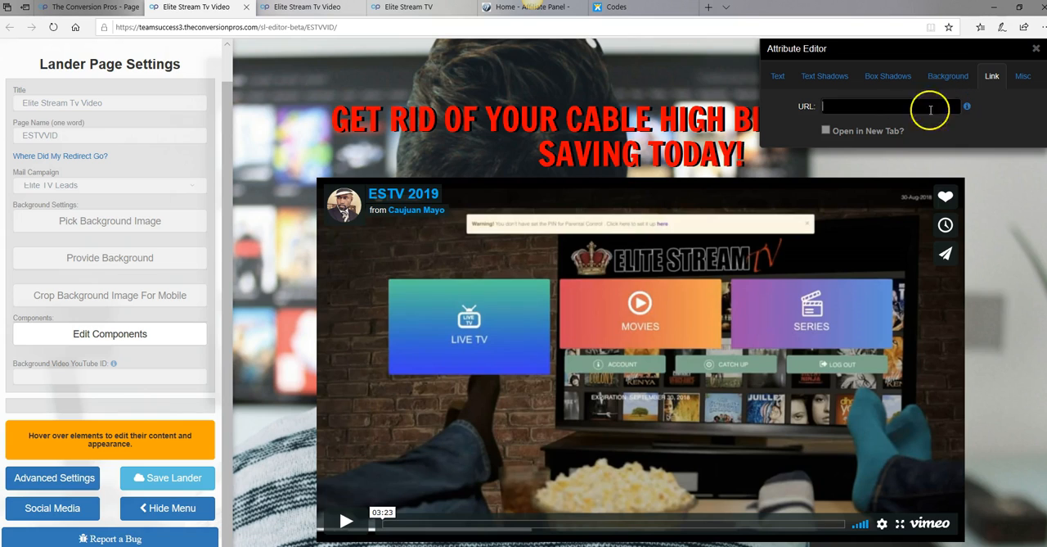
pyautogui.rightClick(864, 113)
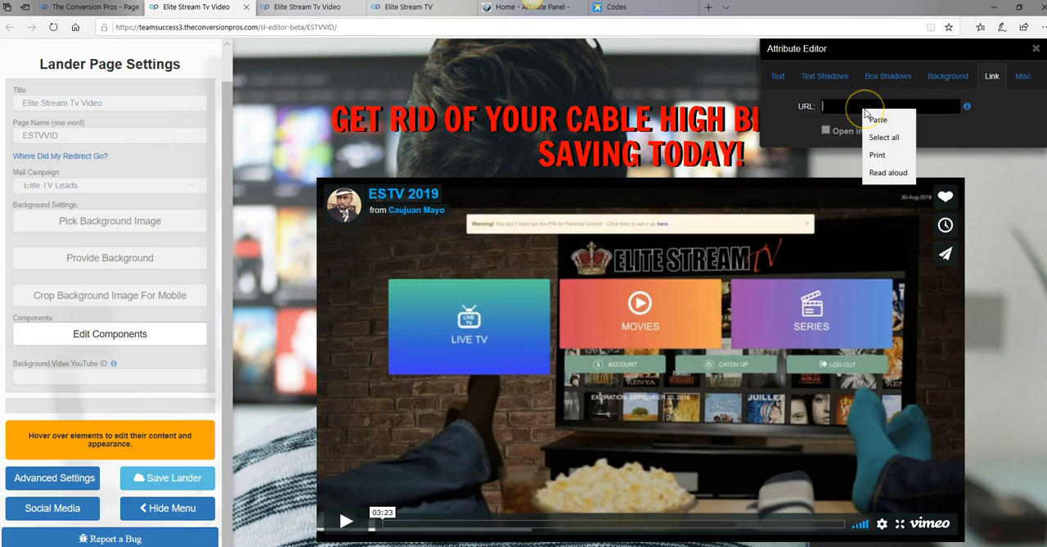
pyautogui.click(878, 119)
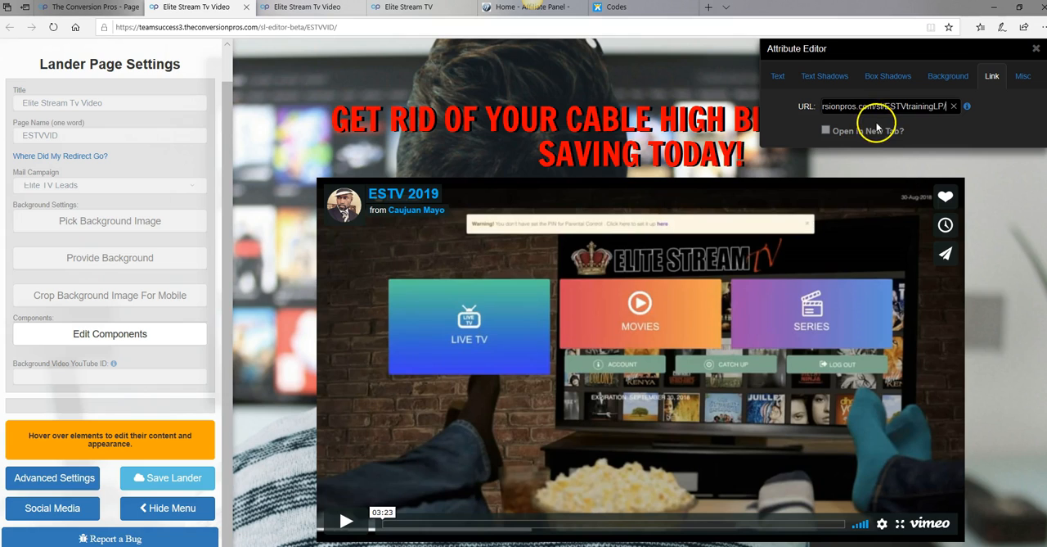
# Make the Referral Training Offer link open in a new tab, then save the lander and stop editing the button
pyautogui.click(827, 130)
pyautogui.click(825, 131)
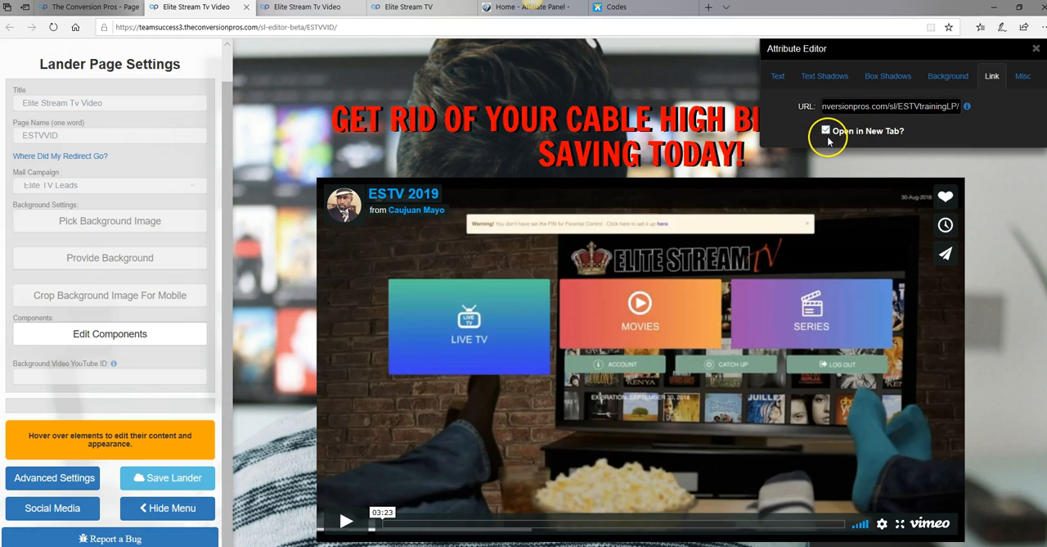
pyautogui.scroll(-1, 646, 298)
pyautogui.click(174, 479)
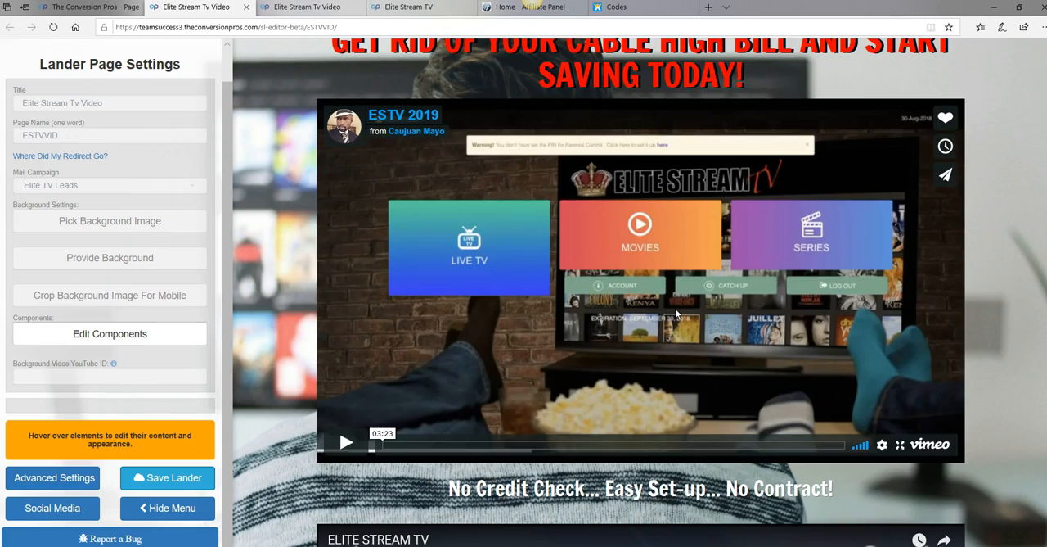
pyautogui.scroll(-5, 675, 308)
pyautogui.scroll(-2, 675, 309)
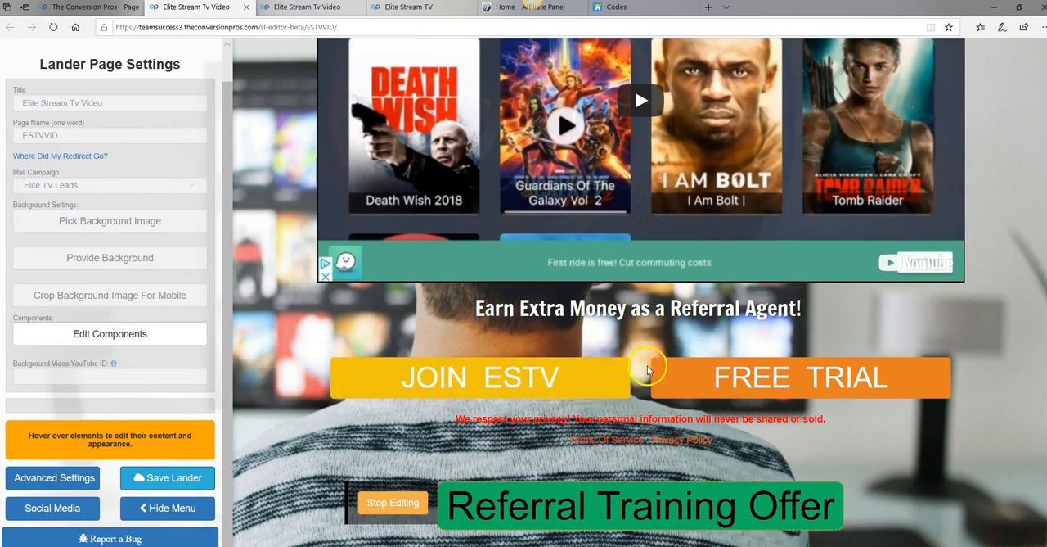
pyautogui.click(390, 505)
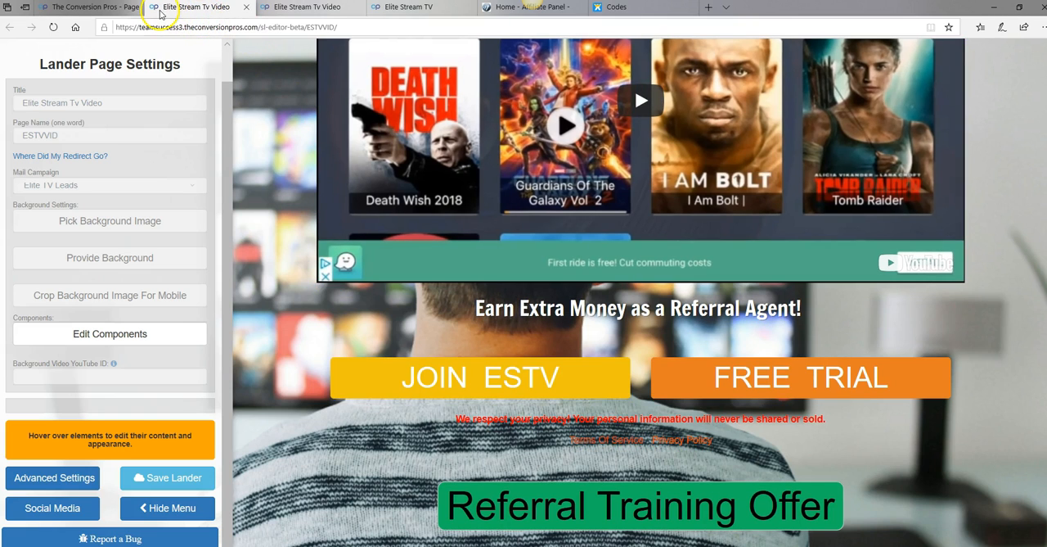
# Close the ESTVVID editor and open the ESTVtrainingLP page for editing from the page list
pyautogui.click(247, 9)
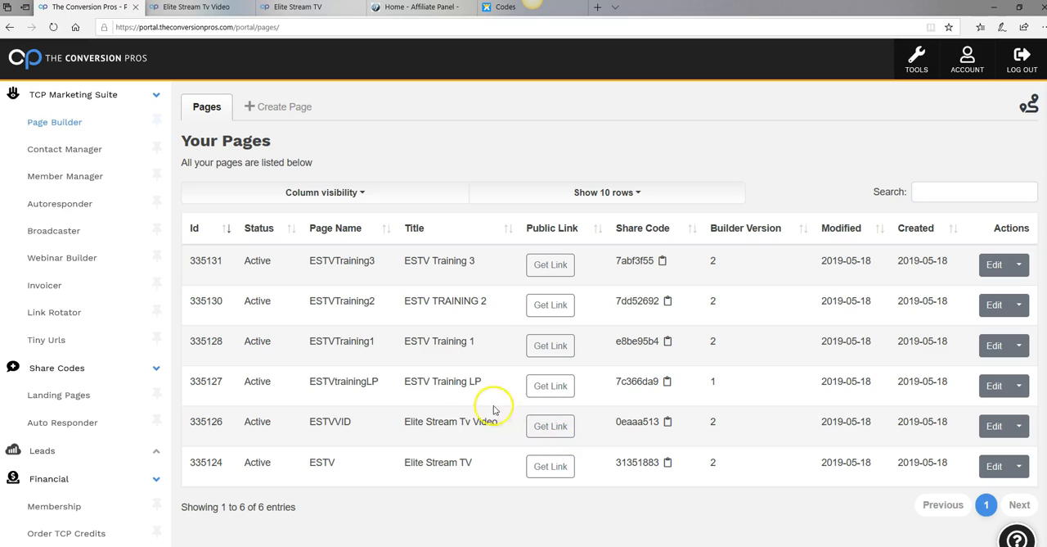
pyautogui.click(995, 388)
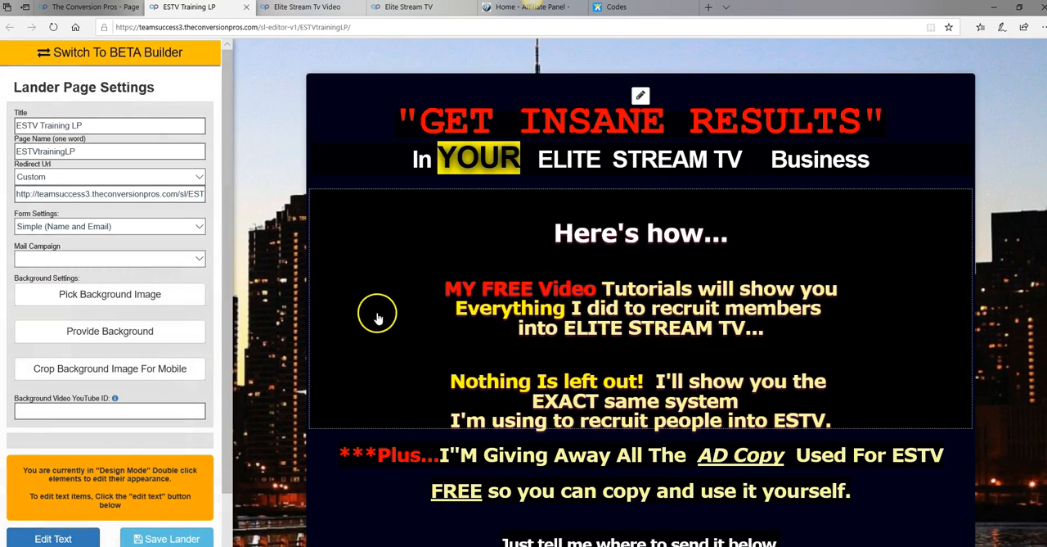
pyautogui.scroll(-1, 323, 322)
pyautogui.scroll(1, 323, 321)
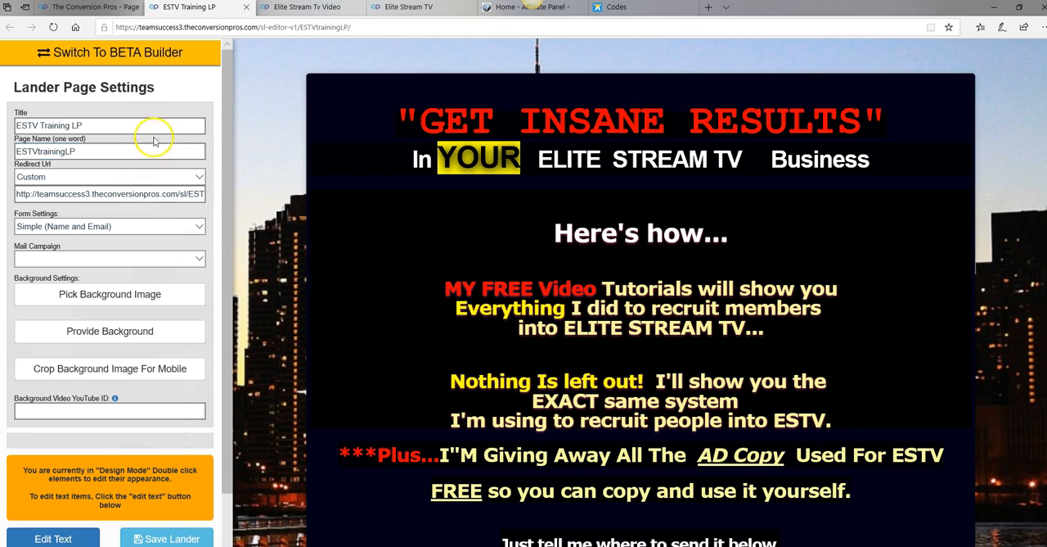
pyautogui.click(100, 147)
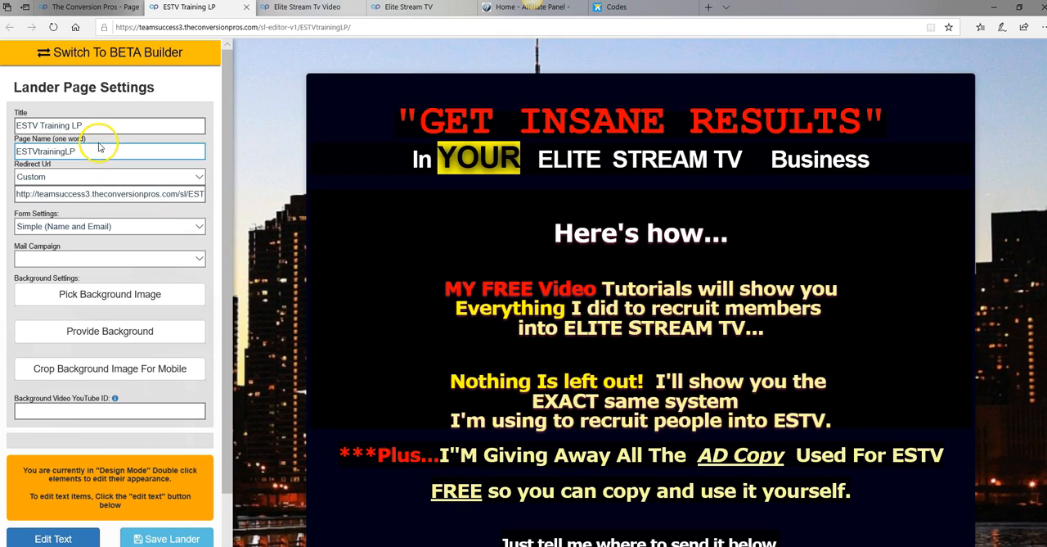
# Assign the ESTV Team Member Email mail campaign to the ESTVtrainingLP page and save the lander
pyautogui.click(53, 538)
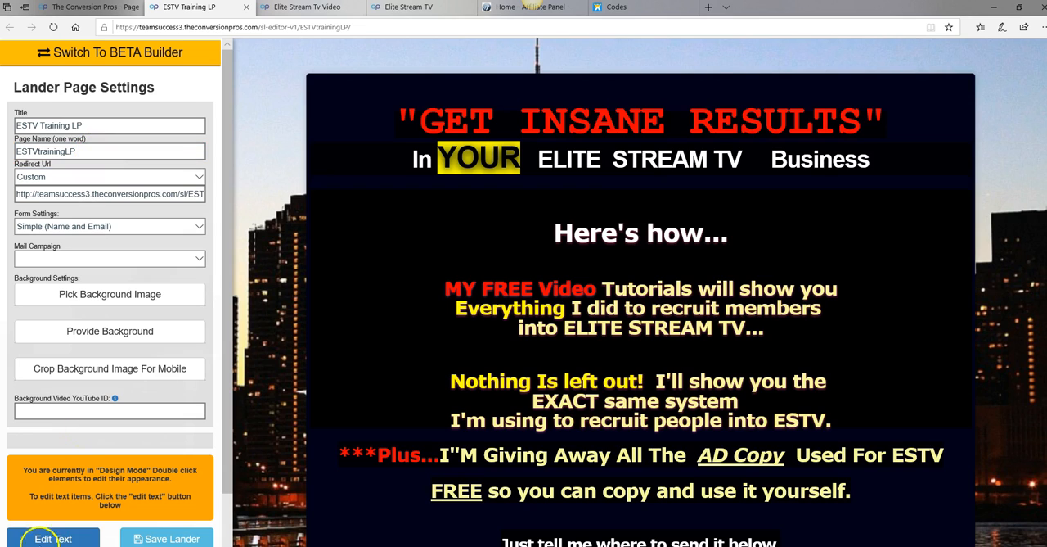
pyautogui.scroll(-2, 641, 292)
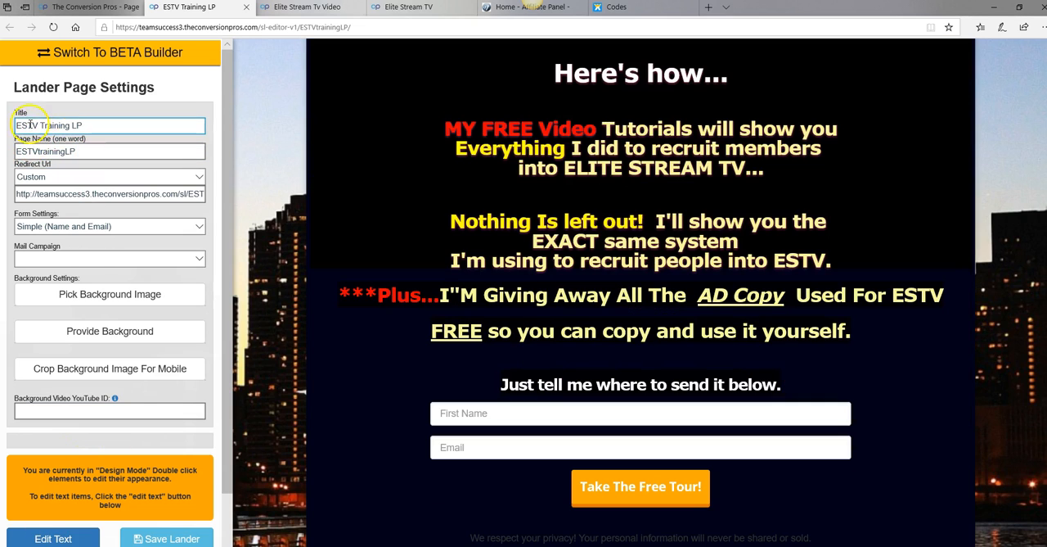
pyautogui.click(30, 152)
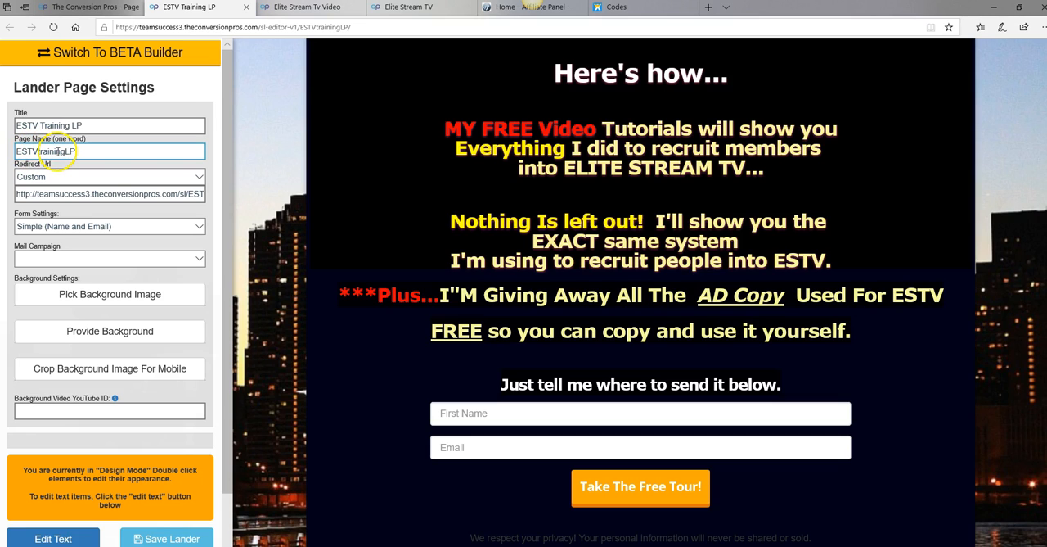
pyautogui.click(188, 261)
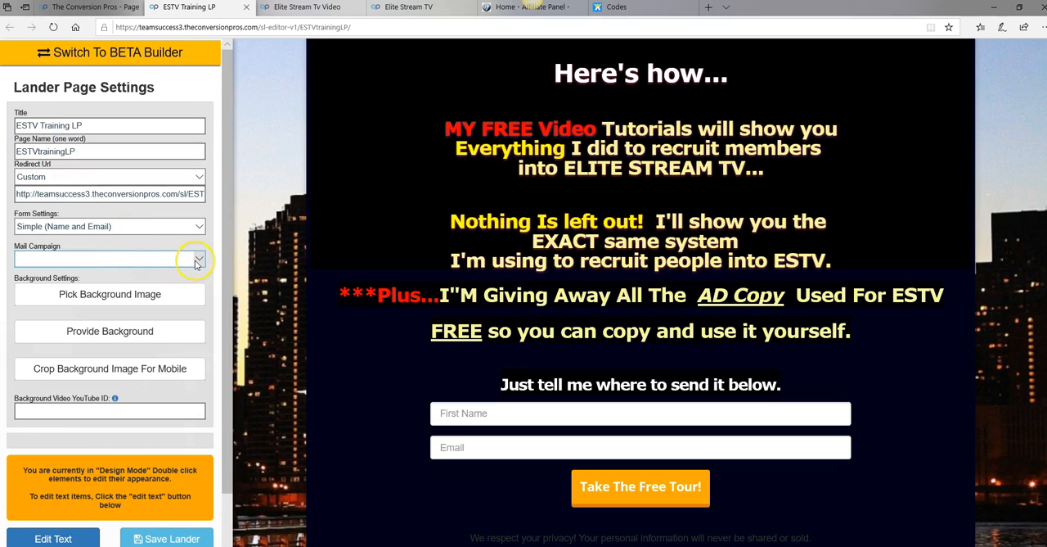
pyautogui.click(201, 260)
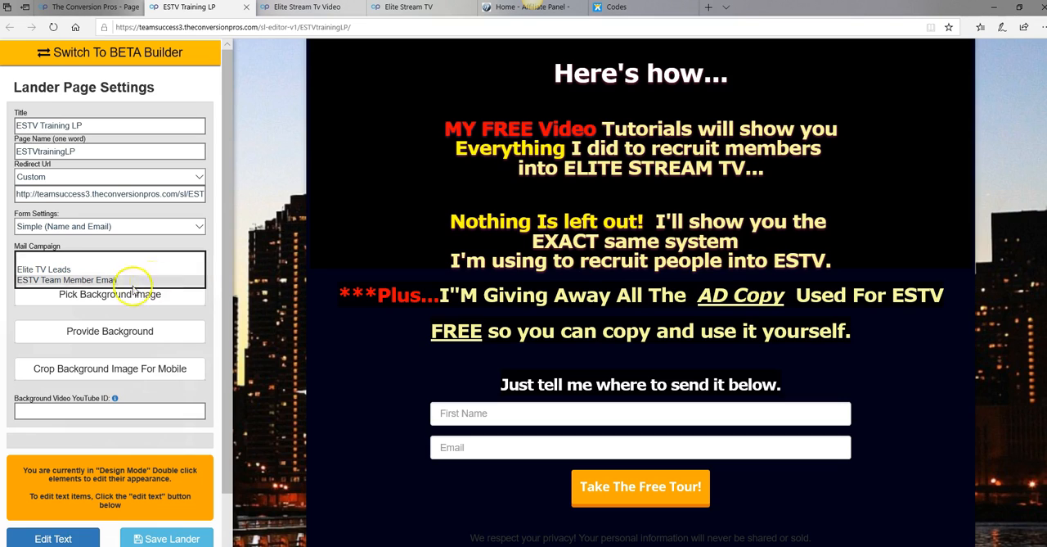
pyautogui.click(34, 281)
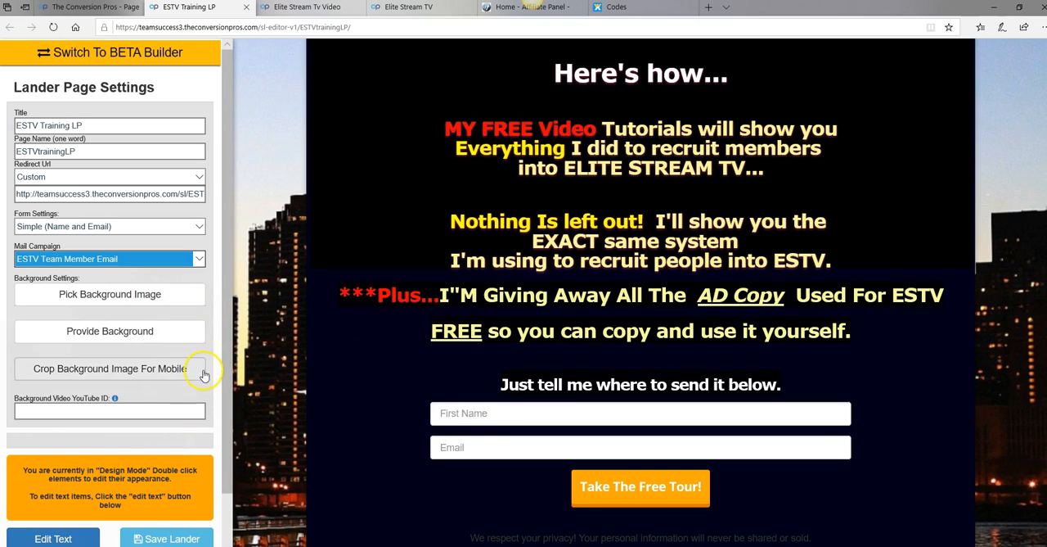
pyautogui.scroll(-2, 204, 374)
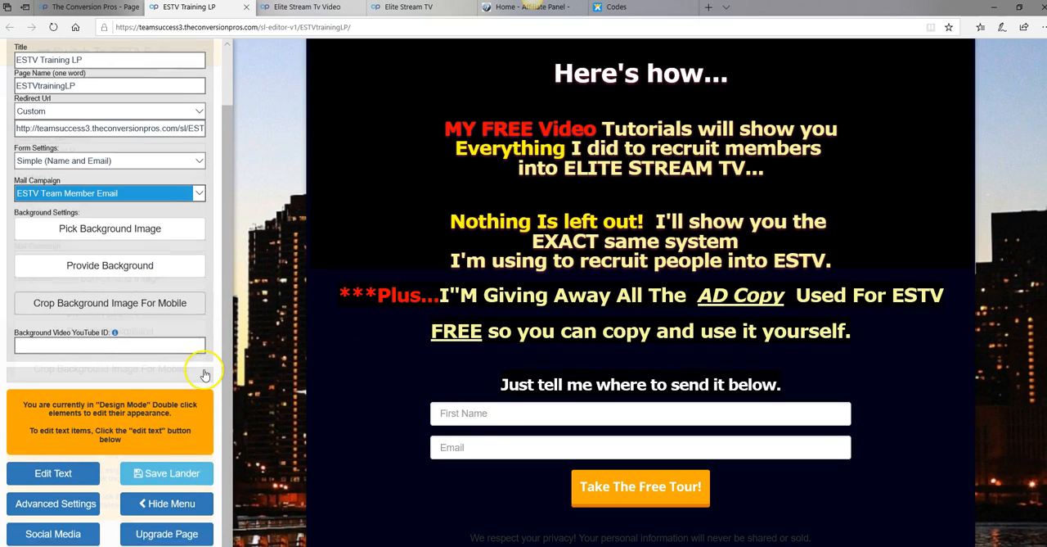
pyautogui.click(185, 482)
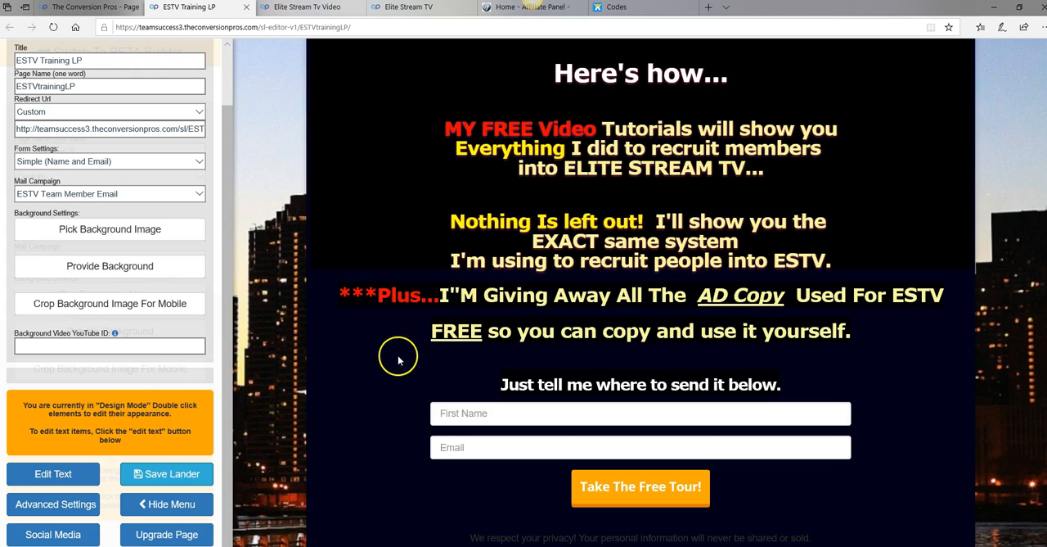
pyautogui.scroll(-1, 381, 367)
pyautogui.click(497, 429)
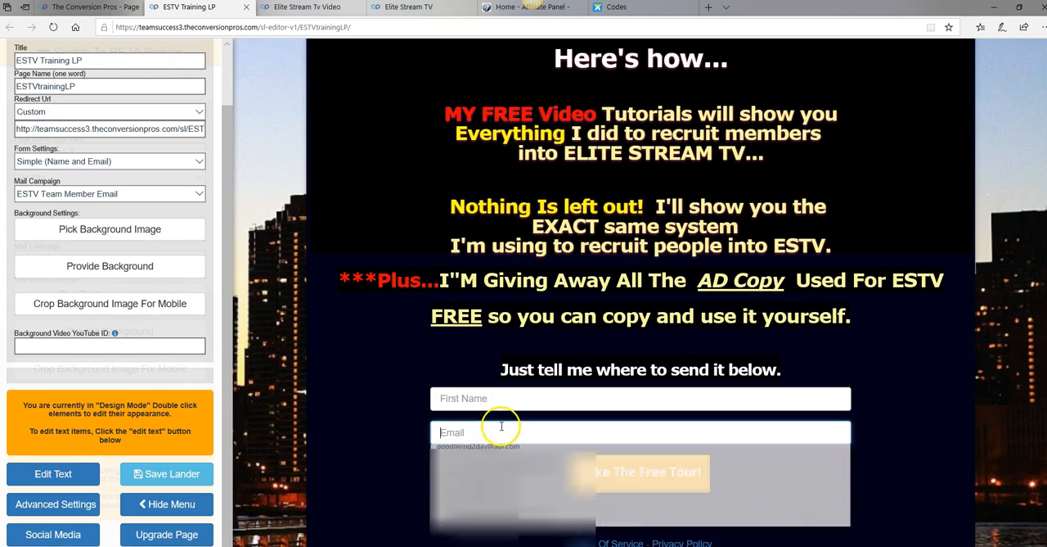
pyautogui.click(431, 399)
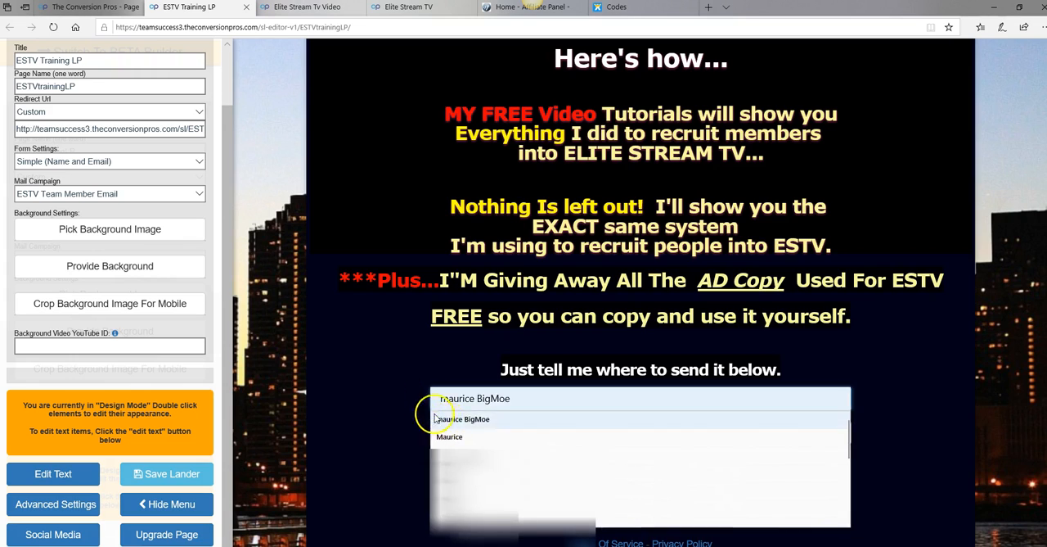
pyautogui.click(887, 437)
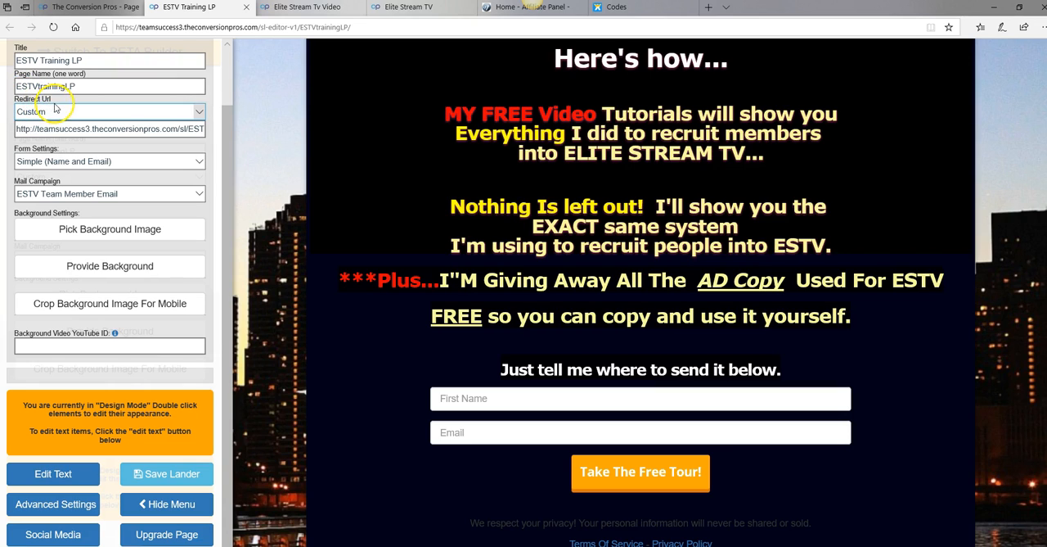
# Set the page's redirect URL to [ESTVTraining1] ESTV Training 1 and save the lander
pyautogui.click(199, 113)
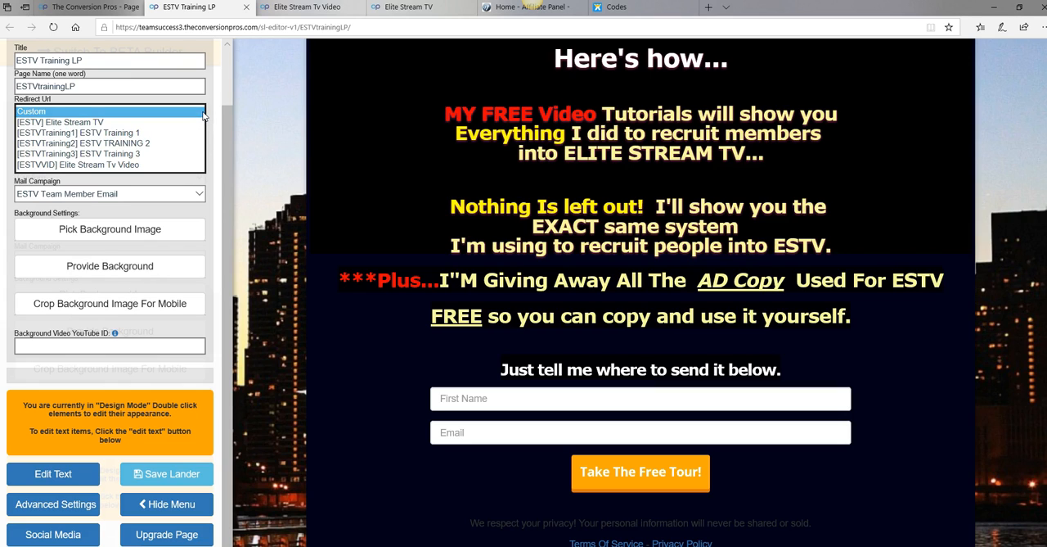
pyautogui.click(112, 133)
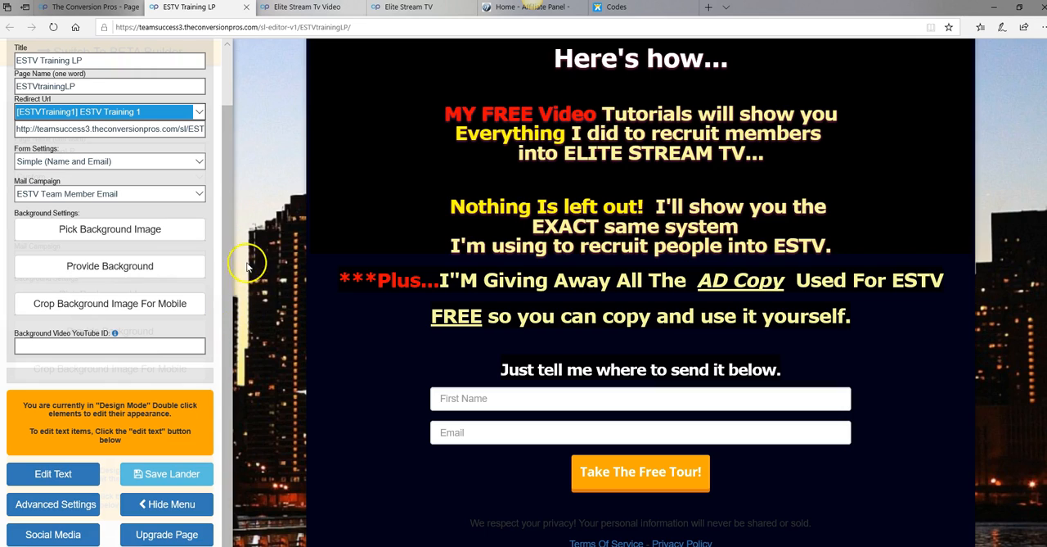
pyautogui.click(272, 145)
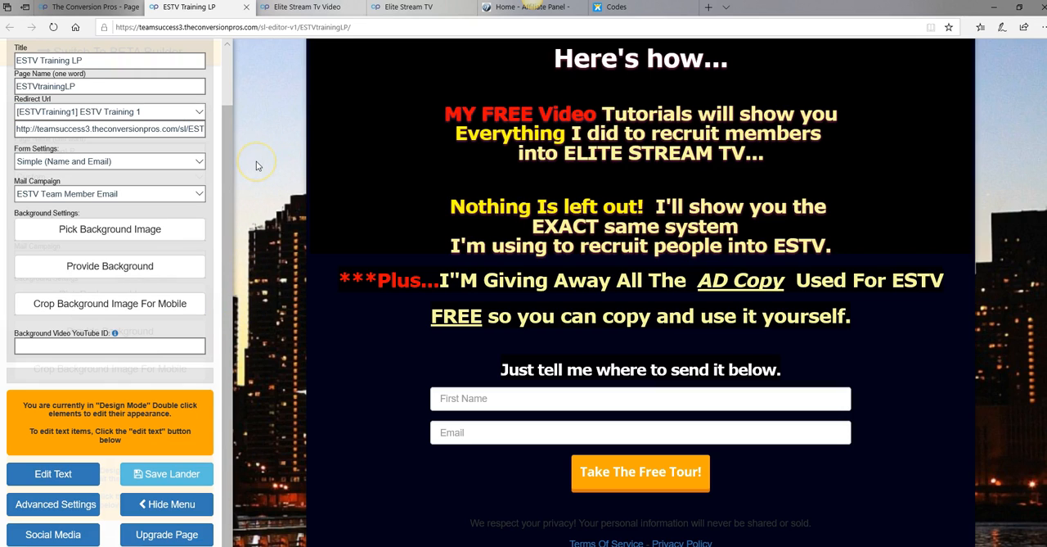
pyautogui.click(162, 484)
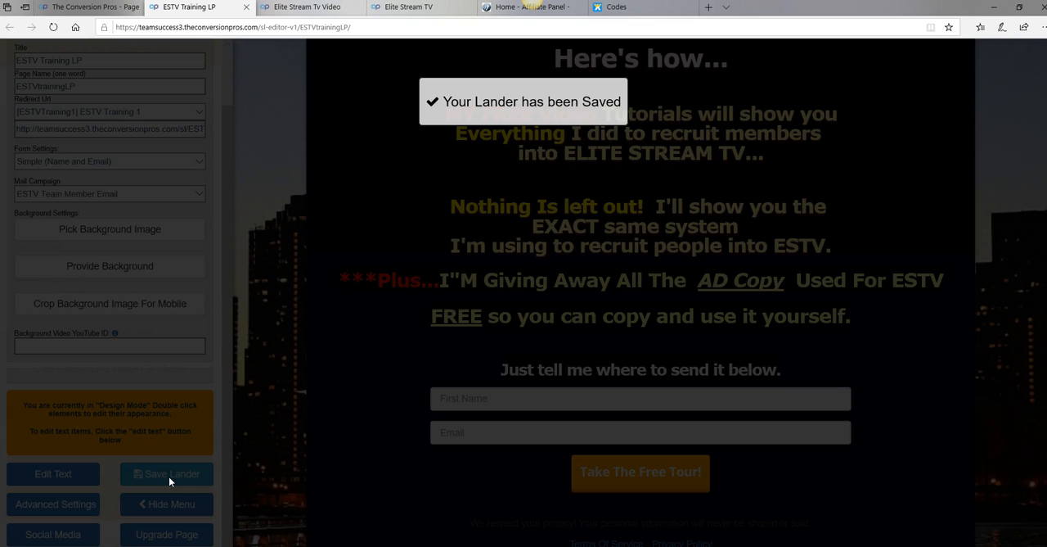
pyautogui.click(174, 478)
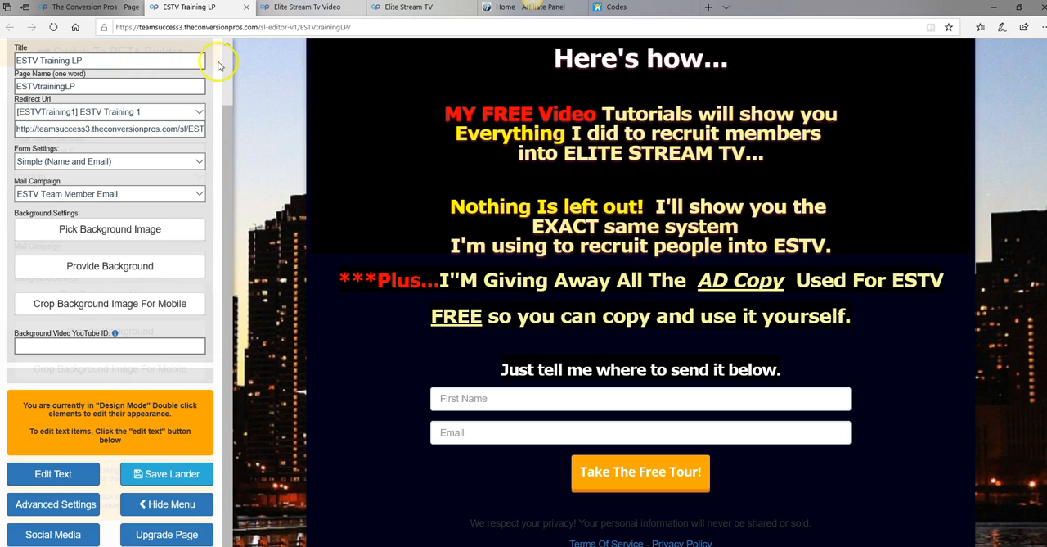
# Close the ESTVtrainingLP editor and open the ESTVTraining1 page for editing from the page list
pyautogui.click(247, 7)
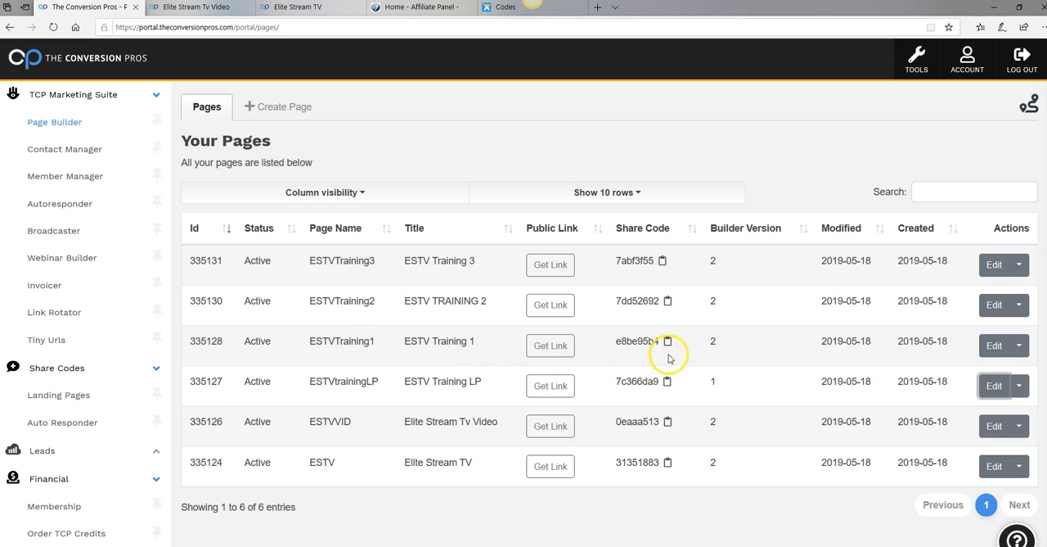
pyautogui.click(995, 347)
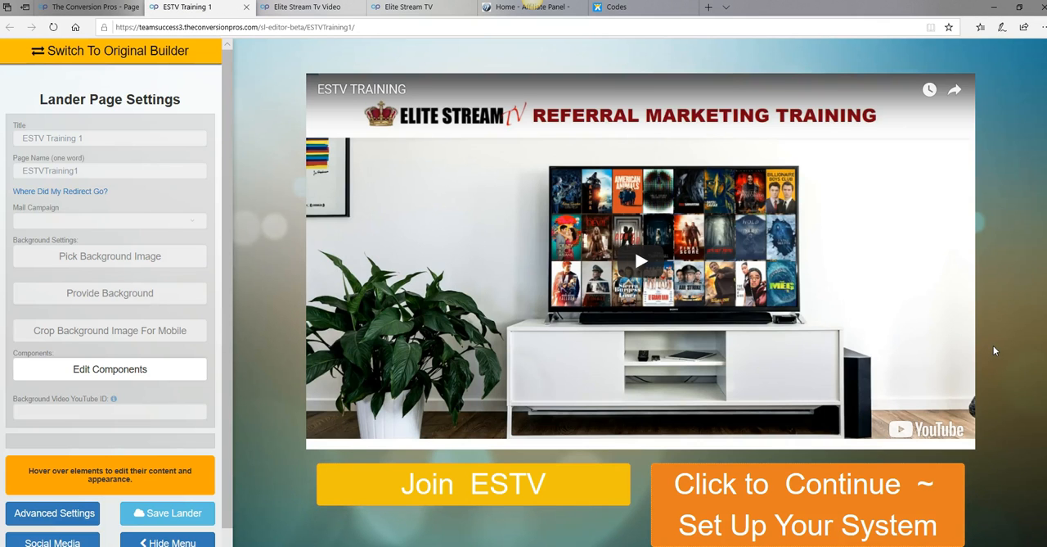
pyautogui.moveTo(596, 277)
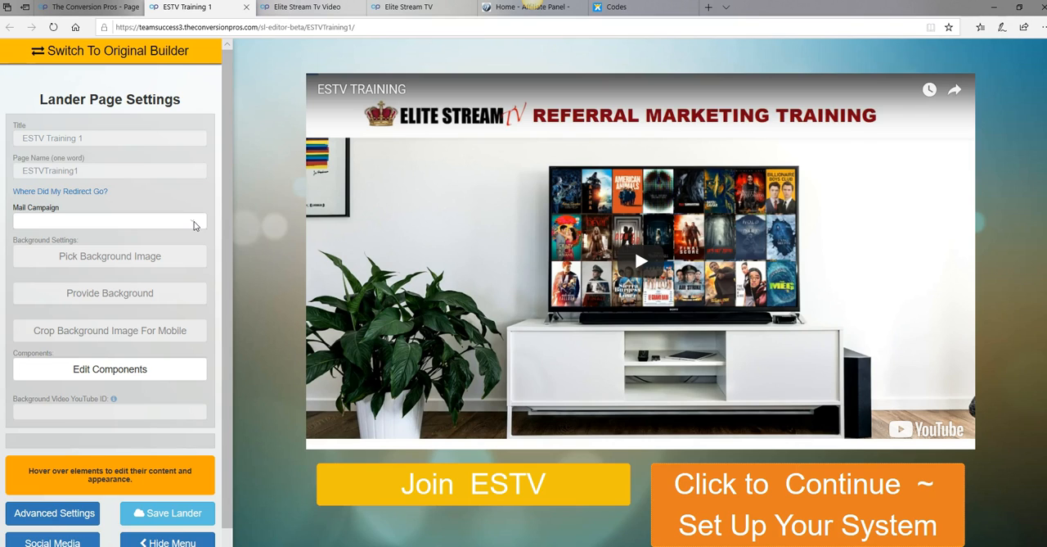
# Set the ESTVTraining1 page's mail campaign to ESTV Team Member Email
pyautogui.click(194, 225)
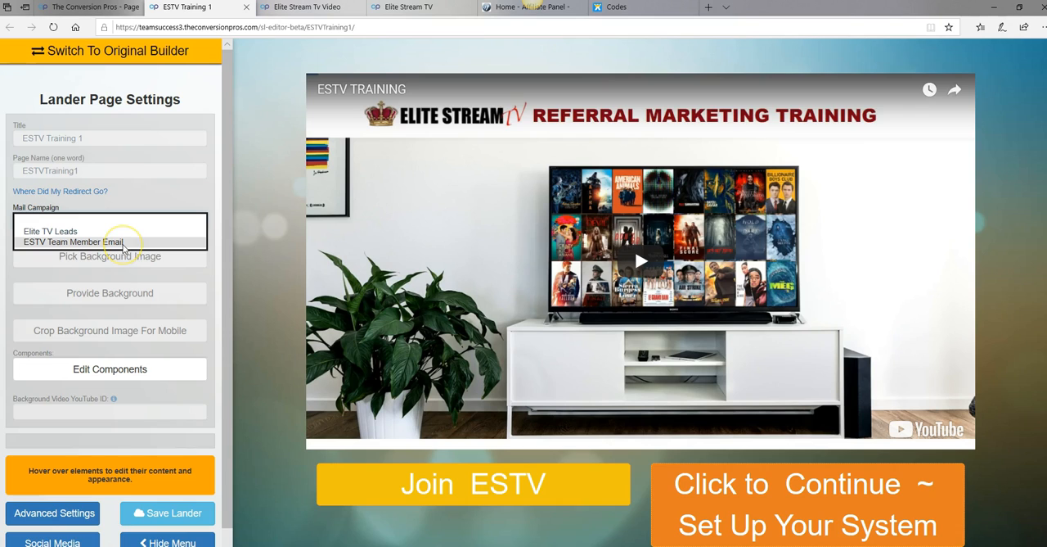
pyautogui.click(117, 243)
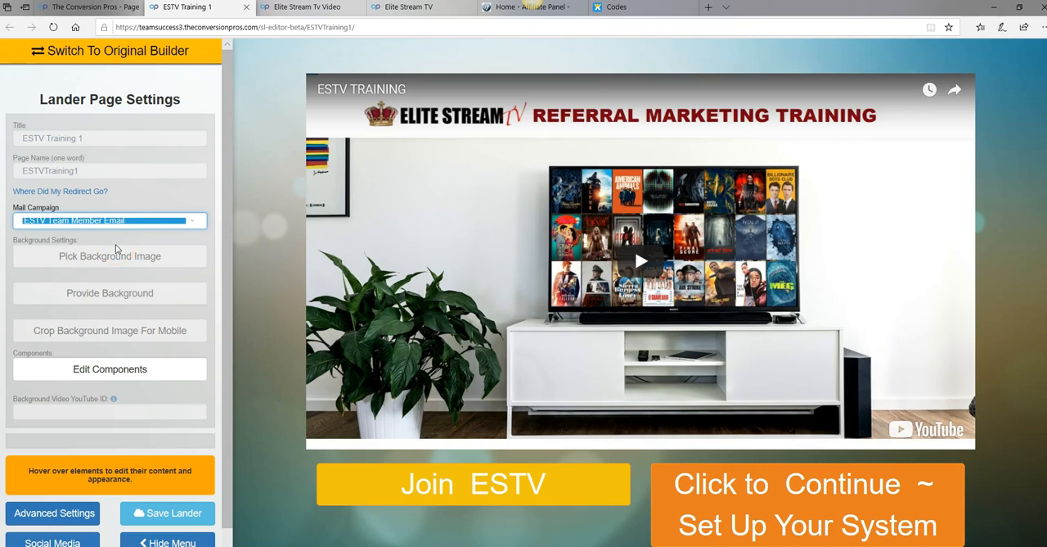
pyautogui.click(214, 200)
pyautogui.click(225, 205)
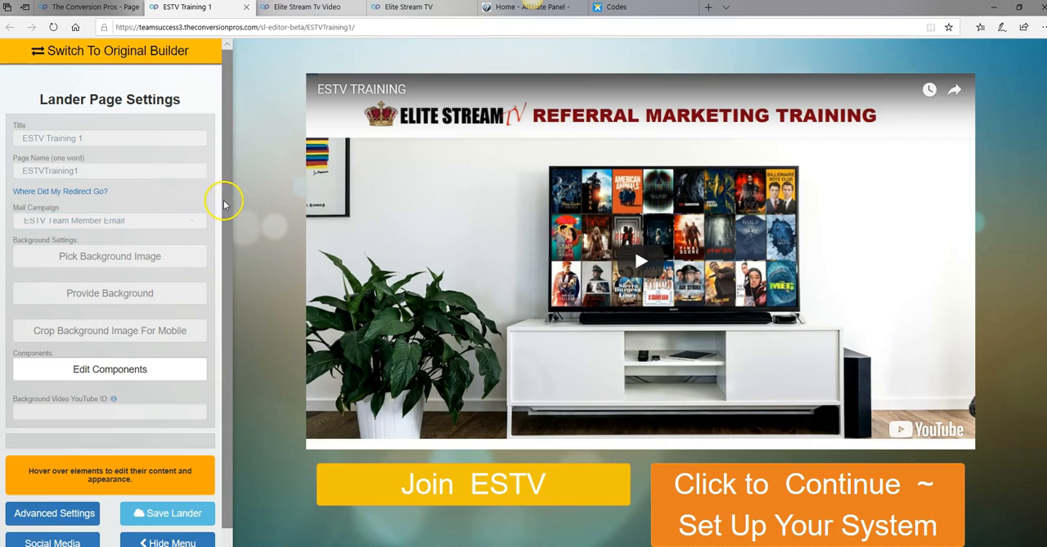
pyautogui.click(199, 214)
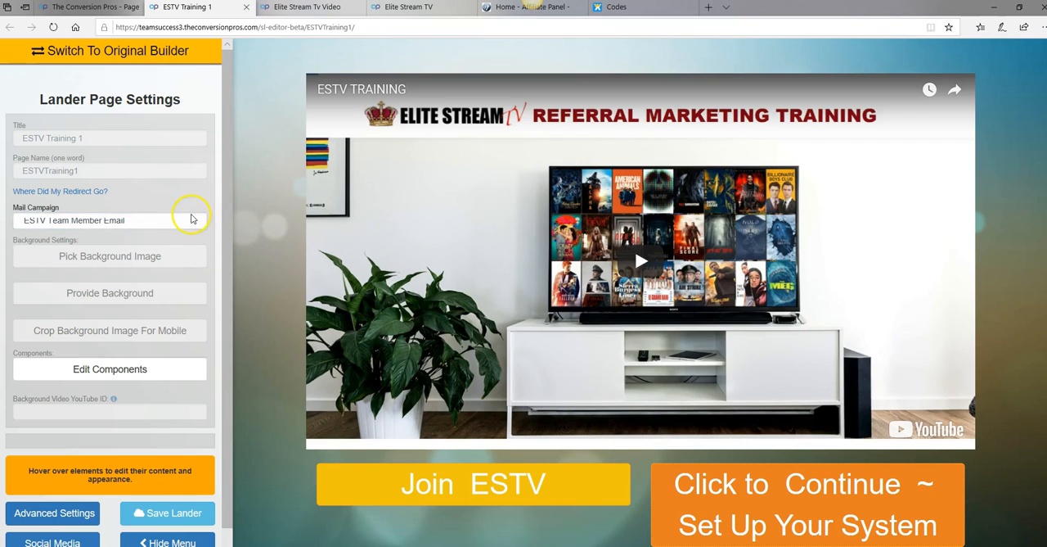
pyautogui.click(210, 236)
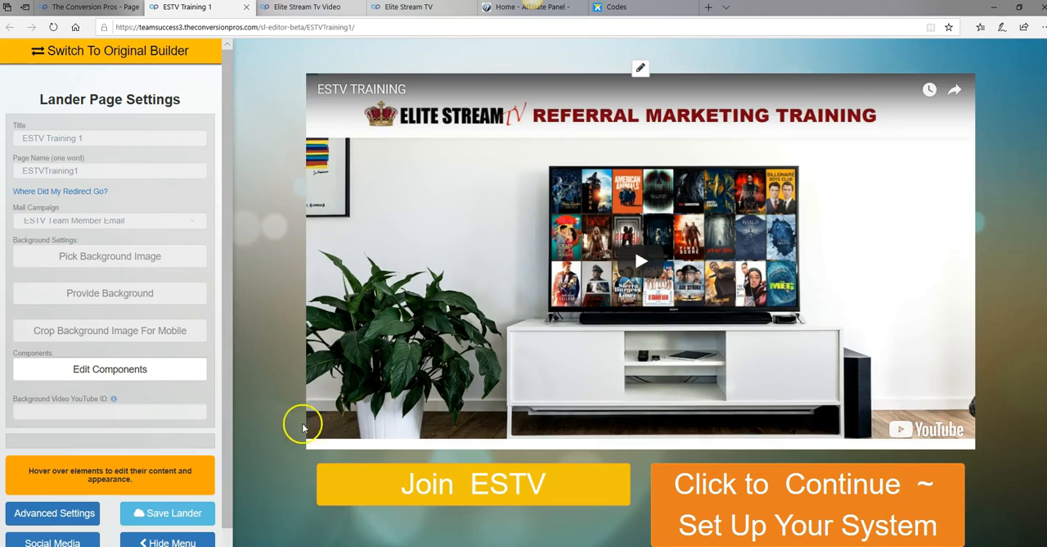
# Copy the general affiliate link from the Elite Stream TV affiliate panel for the Join ESTV button
pyautogui.moveTo(449, 482)
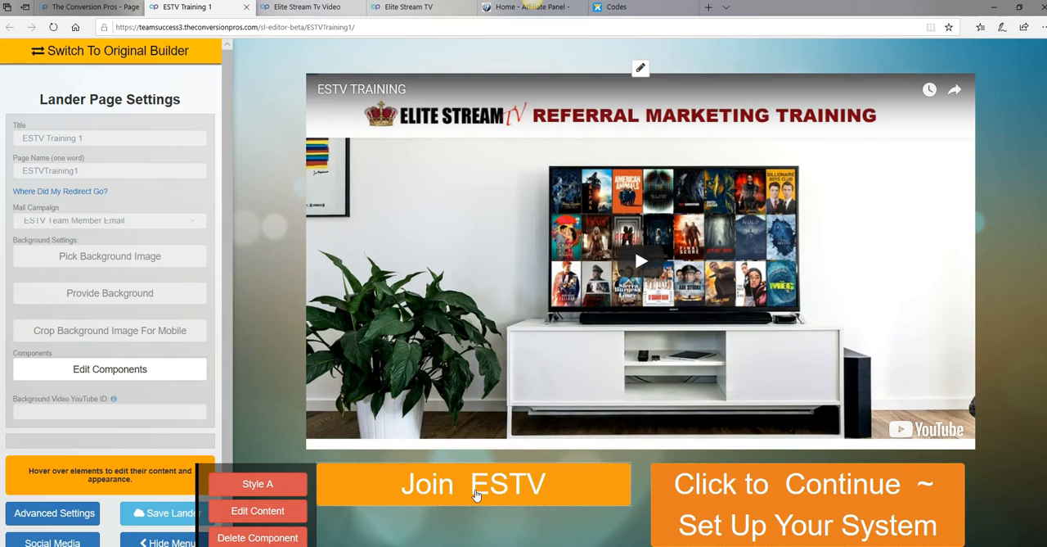
pyautogui.scroll(-1, 477, 494)
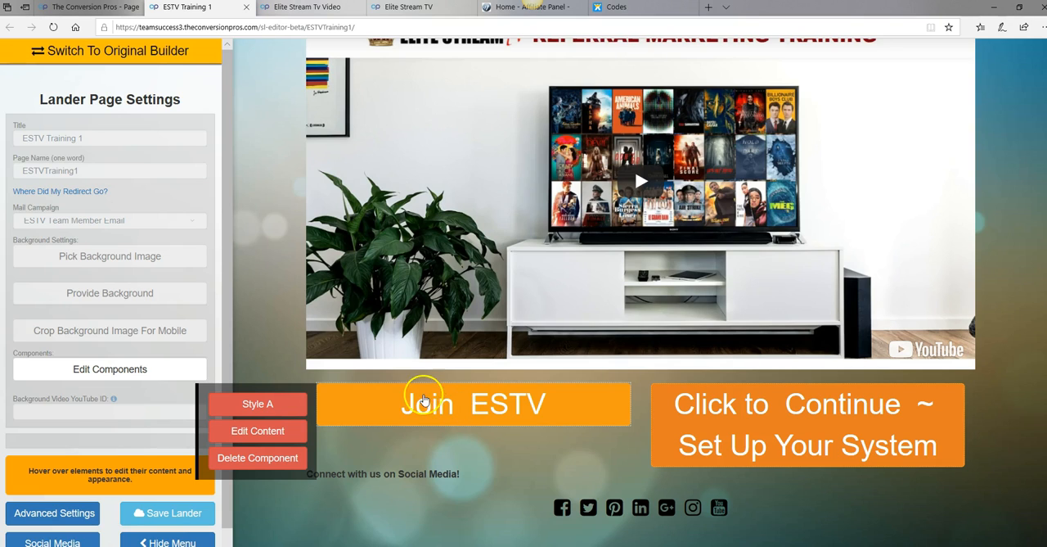
pyautogui.click(303, 10)
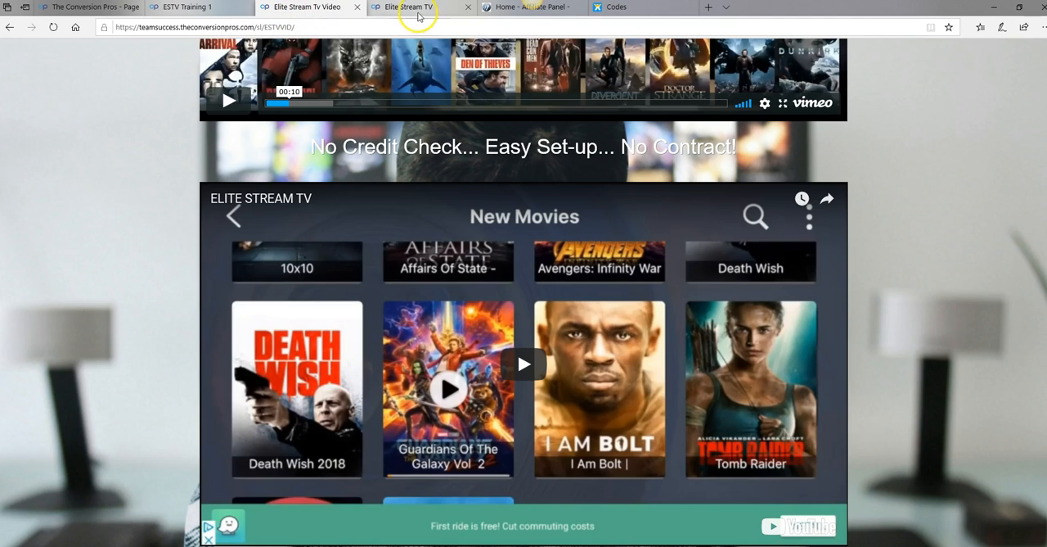
pyautogui.click(493, 10)
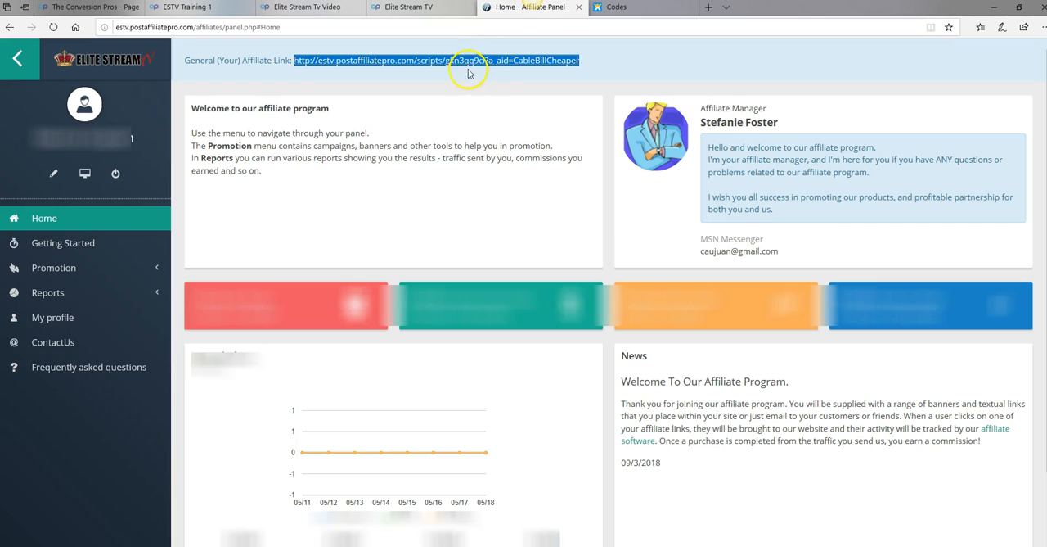
pyautogui.rightClick(489, 63)
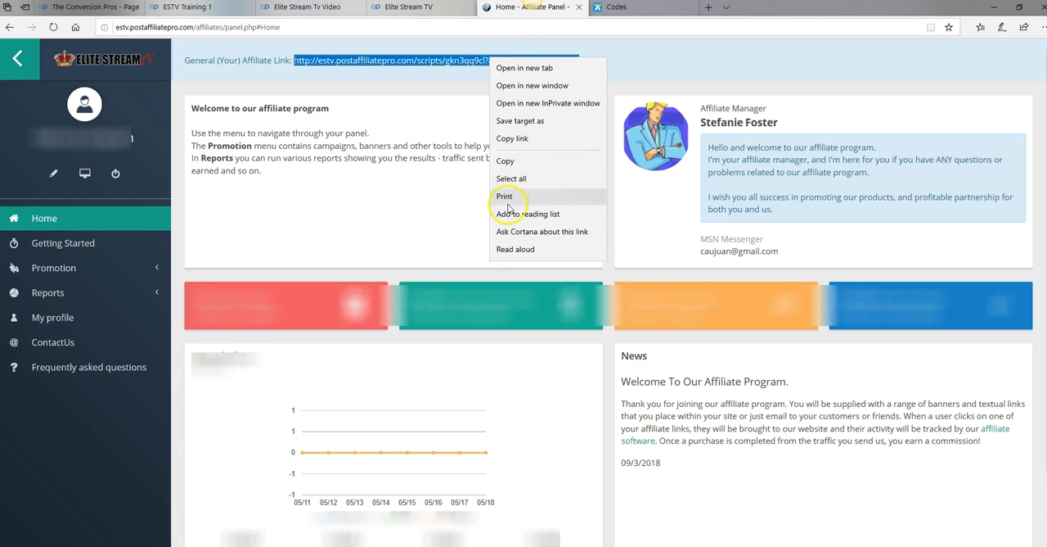
pyautogui.click(506, 162)
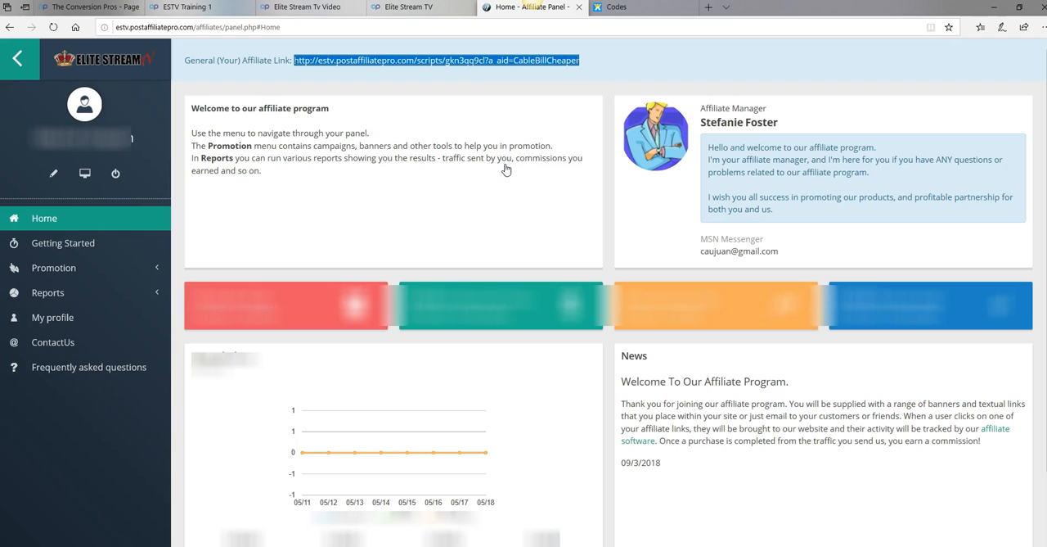
# Replace the Join ESTV button's link on the ESTVTraining1 page with the copied affiliate link, opening in a new tab, and save the lander
pyautogui.click(199, 10)
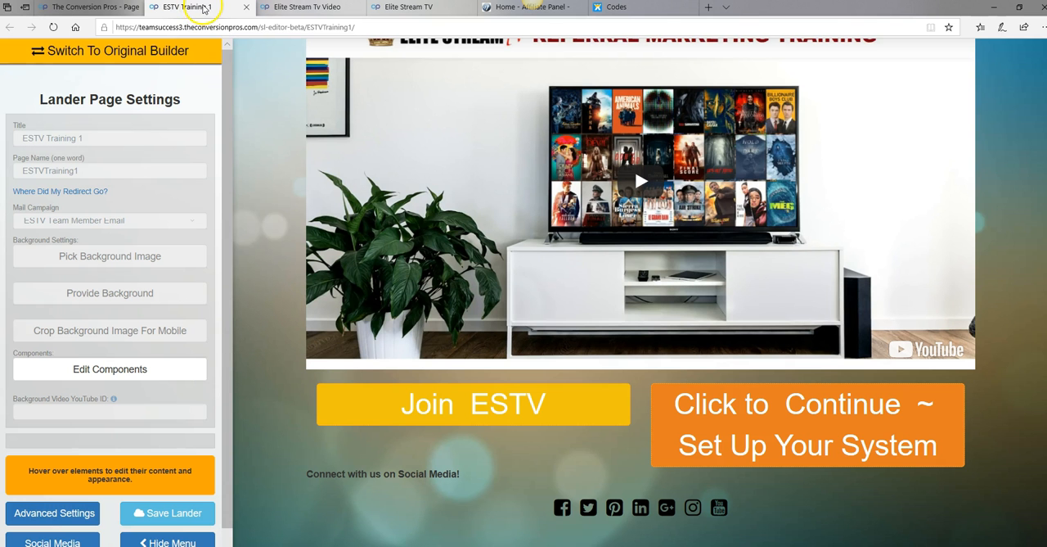
pyautogui.moveTo(439, 406)
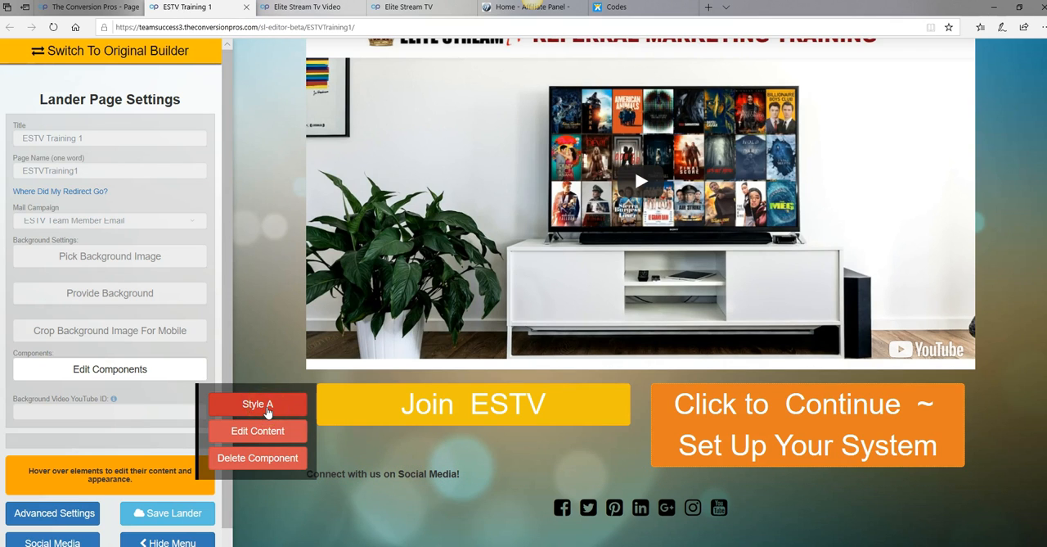
pyautogui.click(263, 405)
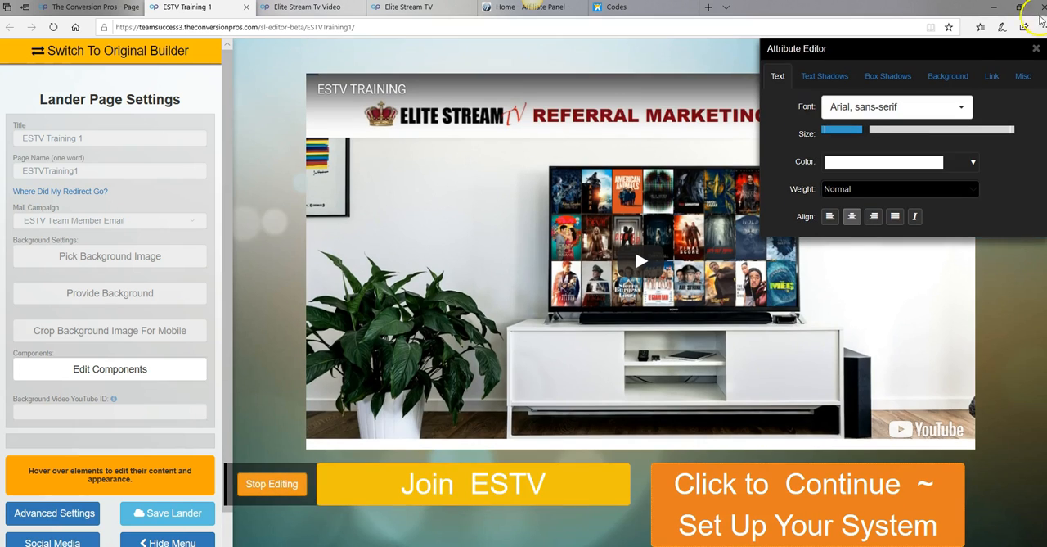
pyautogui.click(993, 76)
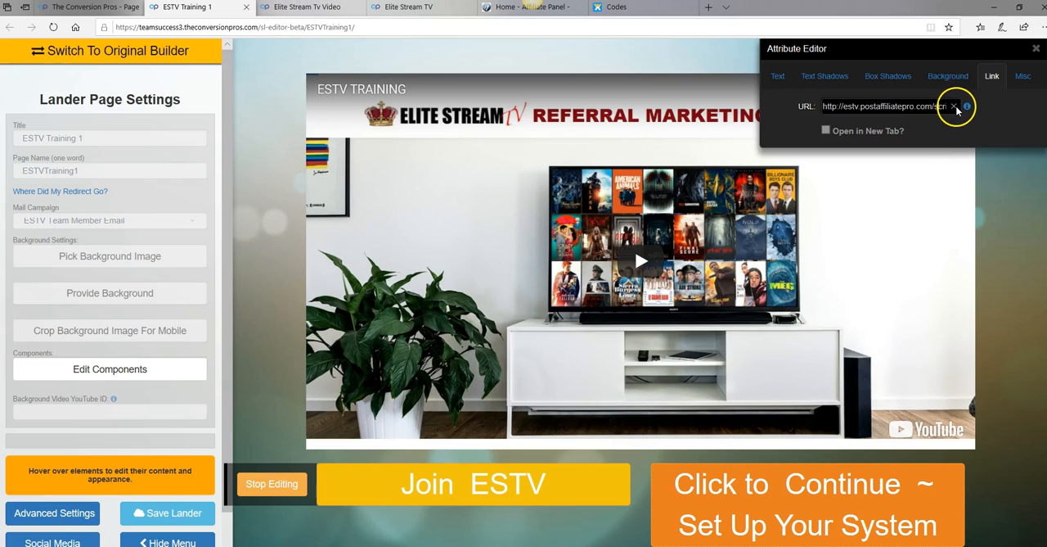
pyautogui.click(953, 106)
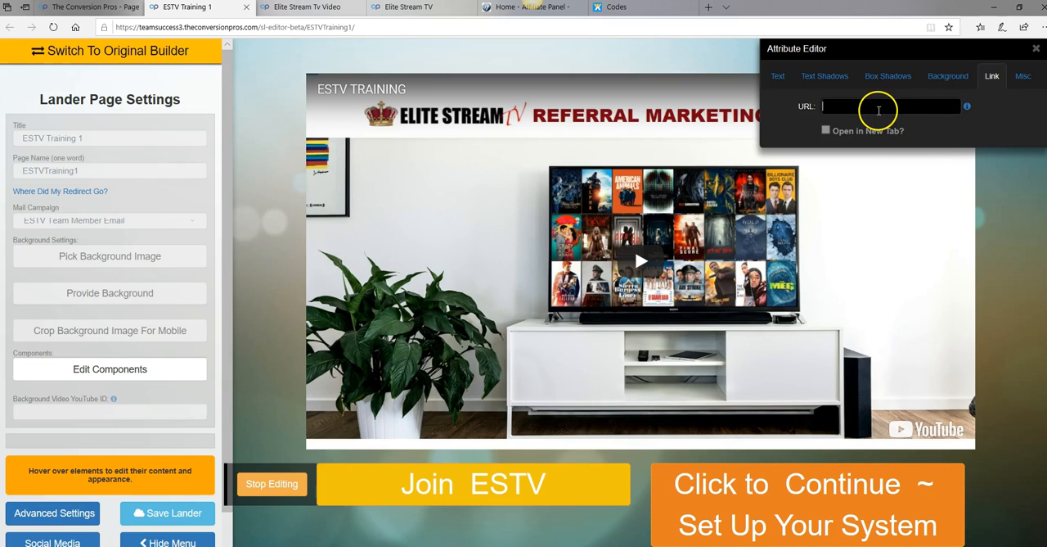
pyautogui.rightClick(878, 112)
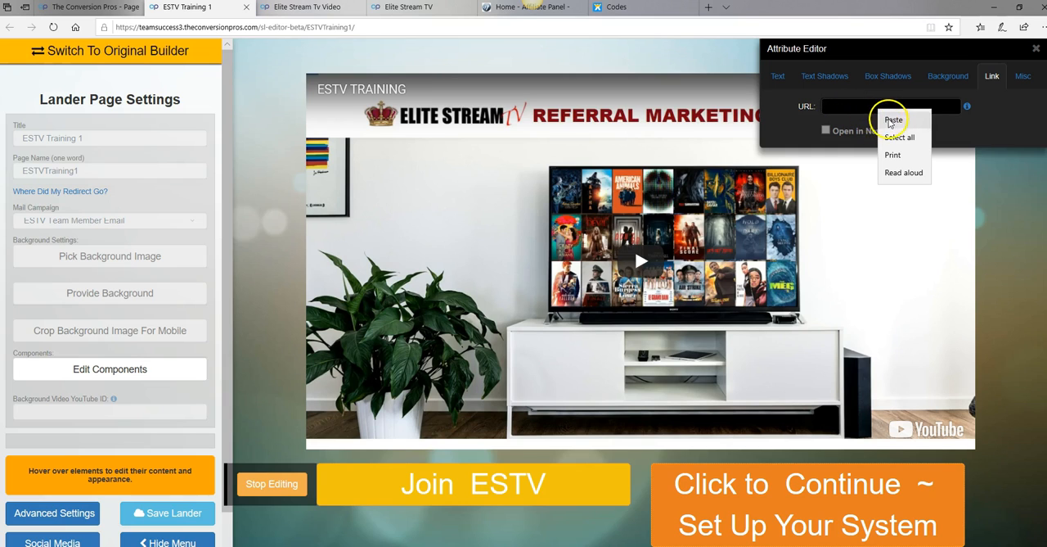
pyautogui.click(894, 120)
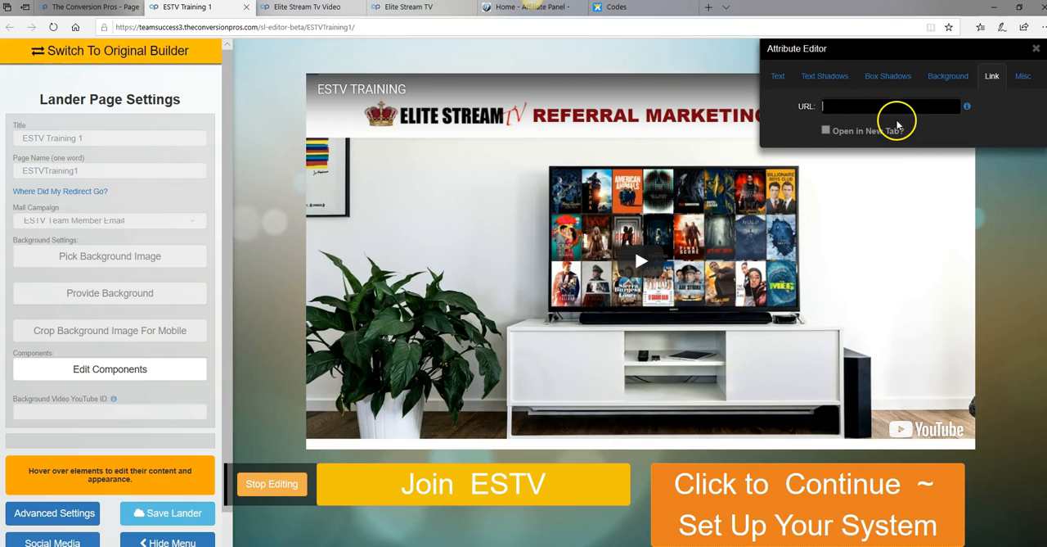
pyautogui.click(827, 131)
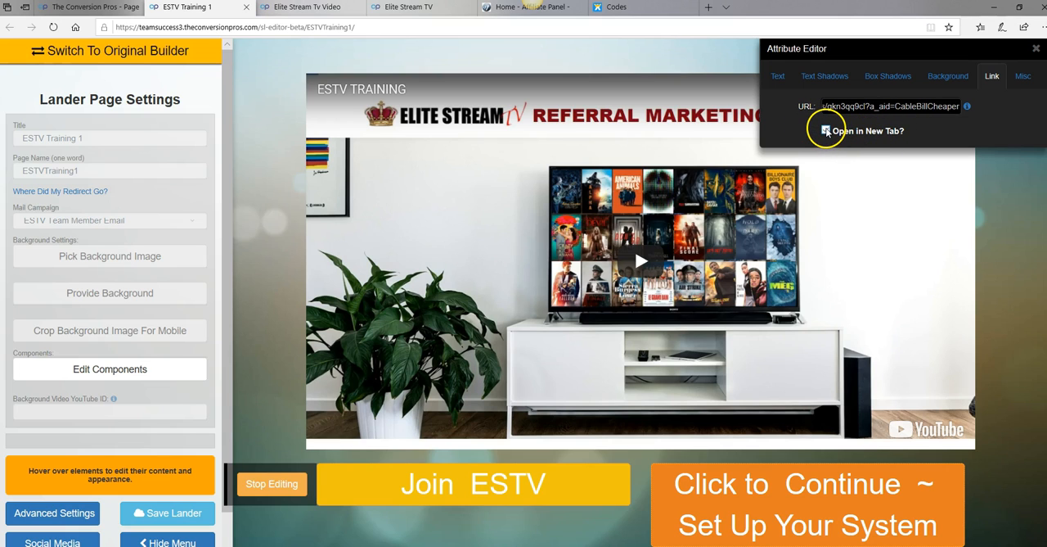
pyautogui.click(179, 520)
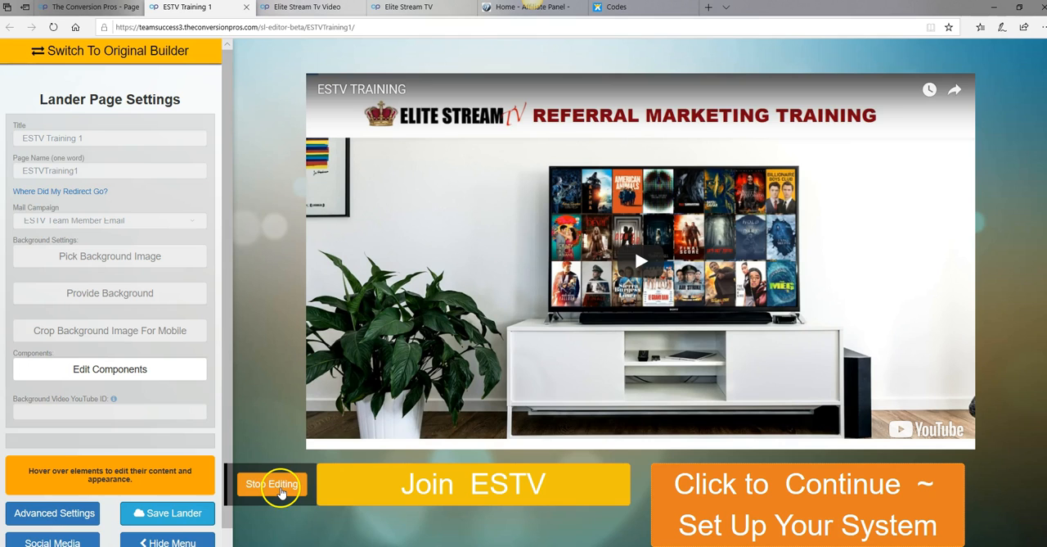
pyautogui.click(281, 486)
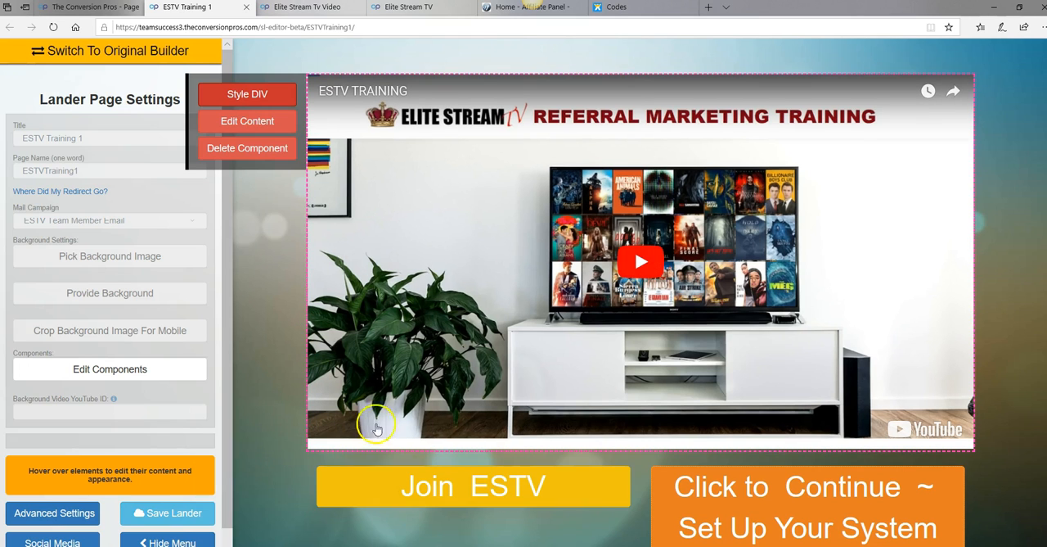
# Copy the public link of the ESTVTraining2 page from the page list
pyautogui.scroll(-2, 419, 365)
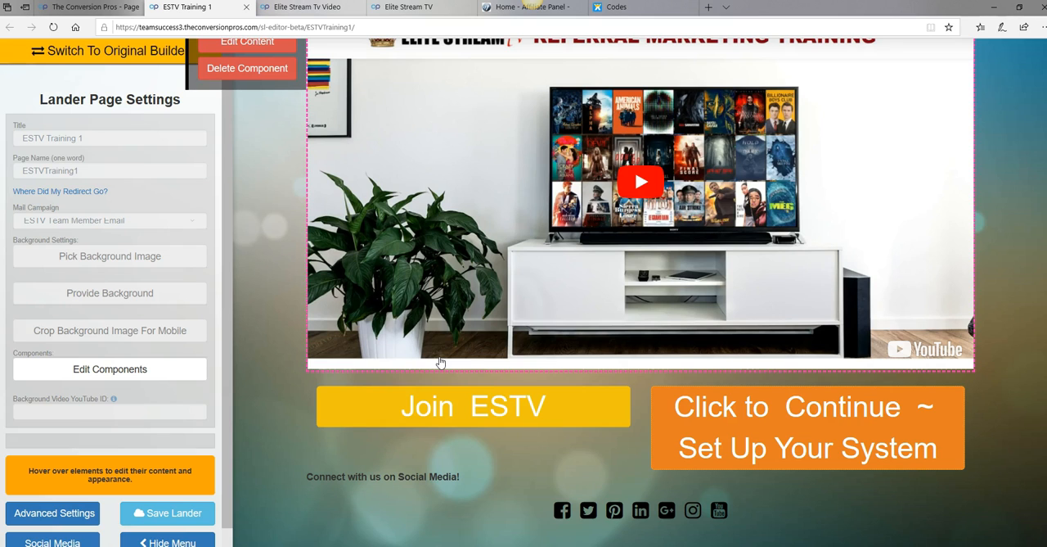
pyautogui.moveTo(477, 417)
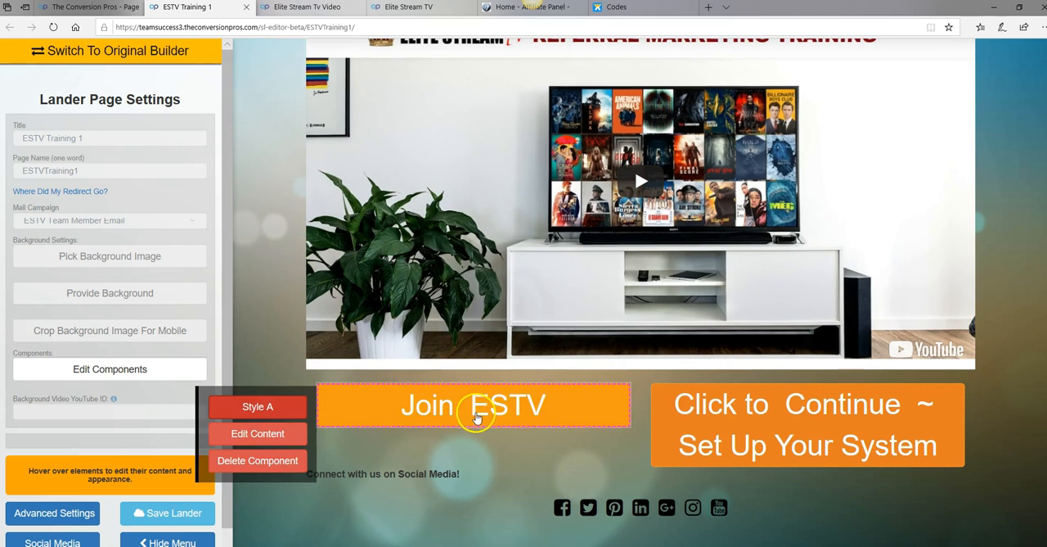
pyautogui.moveTo(777, 422)
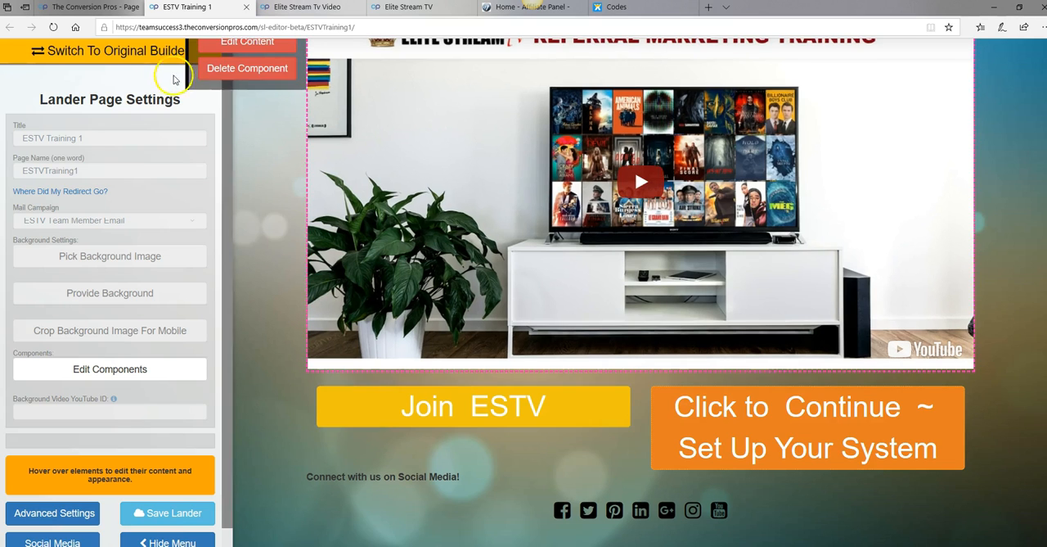
pyautogui.click(79, 9)
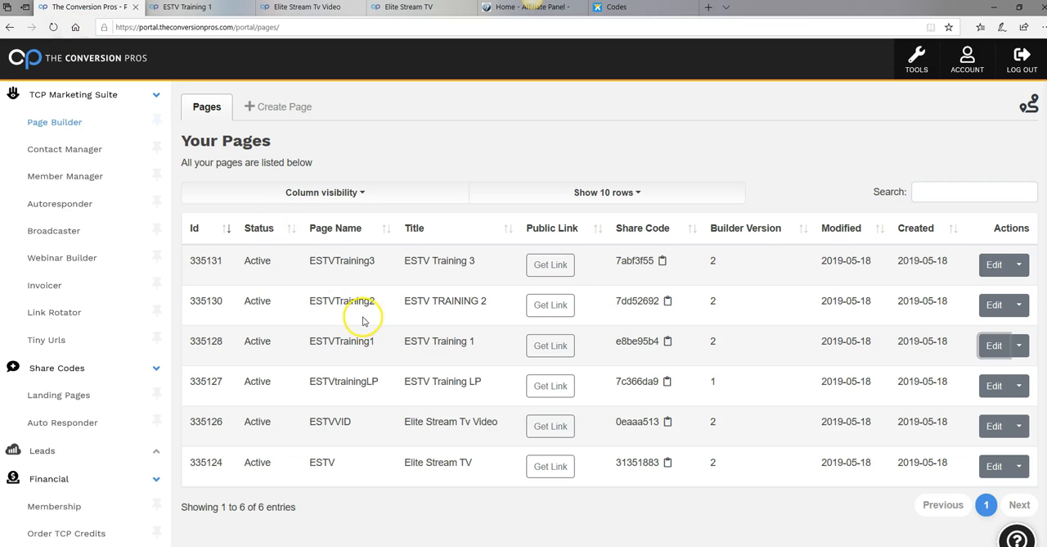
pyautogui.click(552, 305)
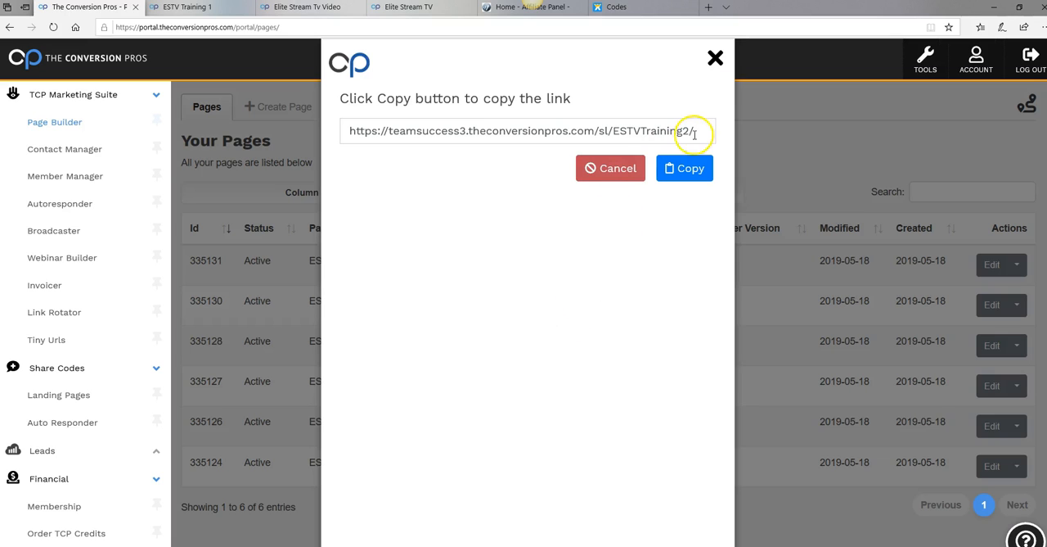
pyautogui.moveTo(701, 131); pyautogui.dragTo(333, 136)
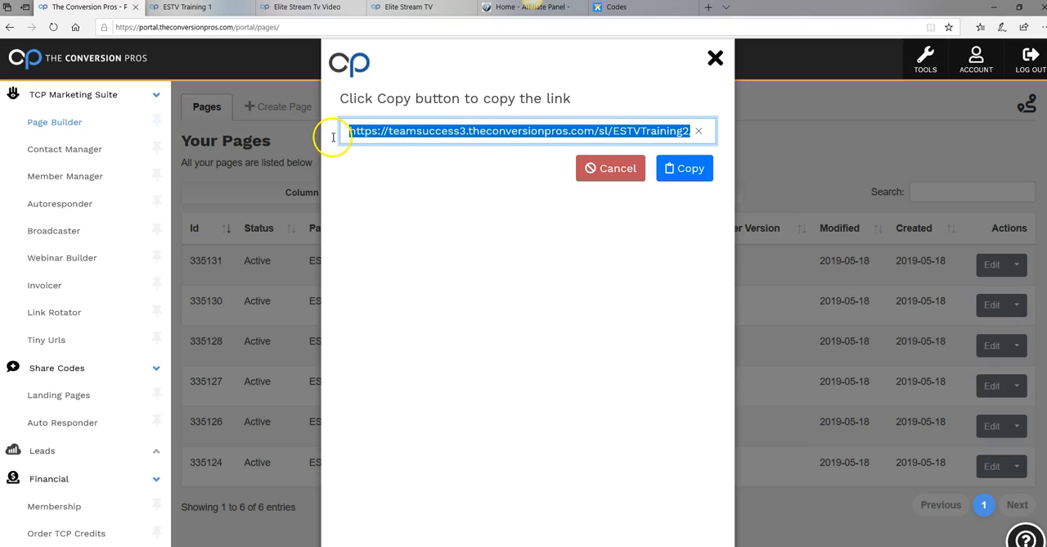
pyautogui.rightClick(522, 136)
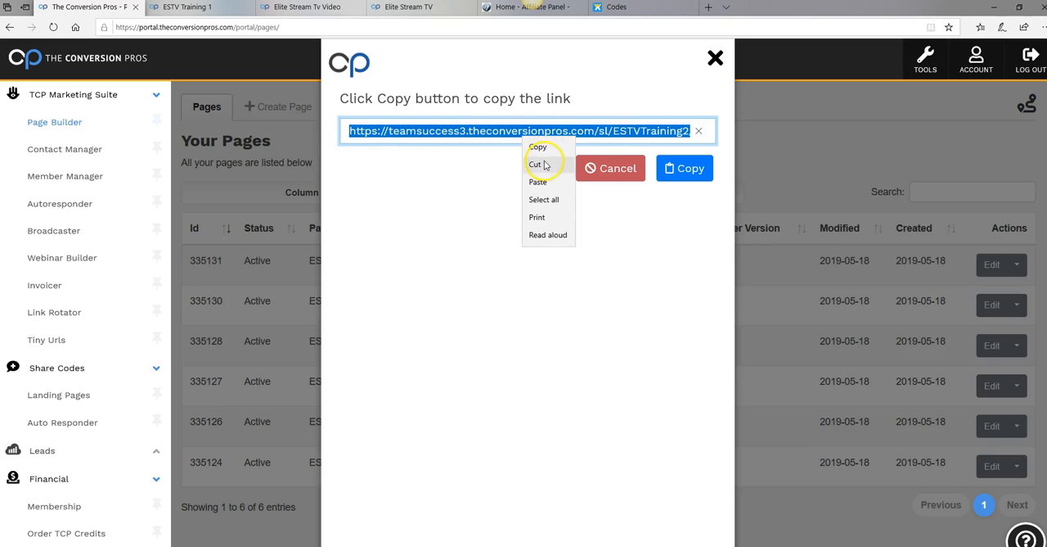
pyautogui.click(530, 145)
pyautogui.click(715, 58)
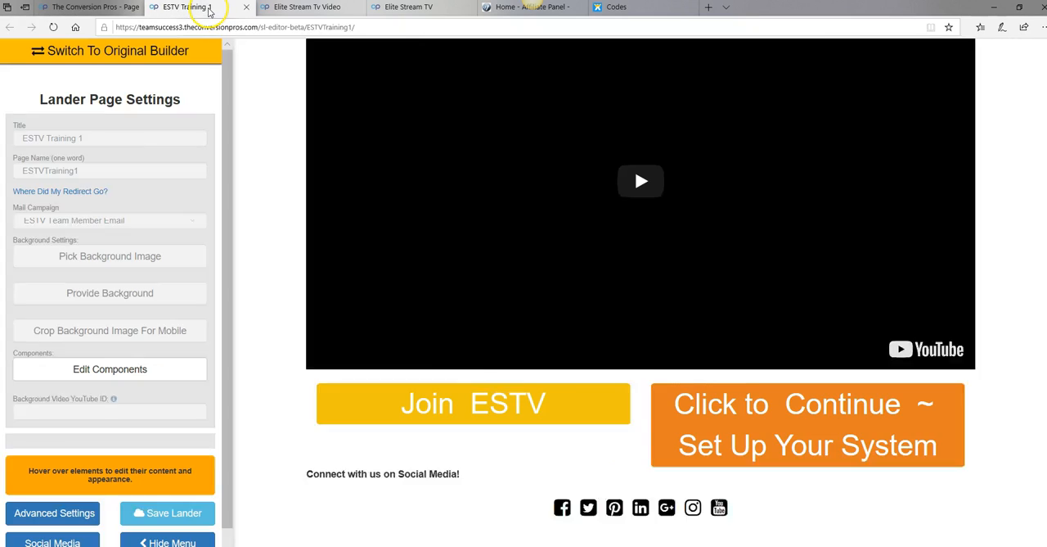
# Replace the link URL of the Click to Continue ~ Set Up Your System button on ESTVTraining1 with the copied ESTVTraining2 link
pyautogui.click(209, 10)
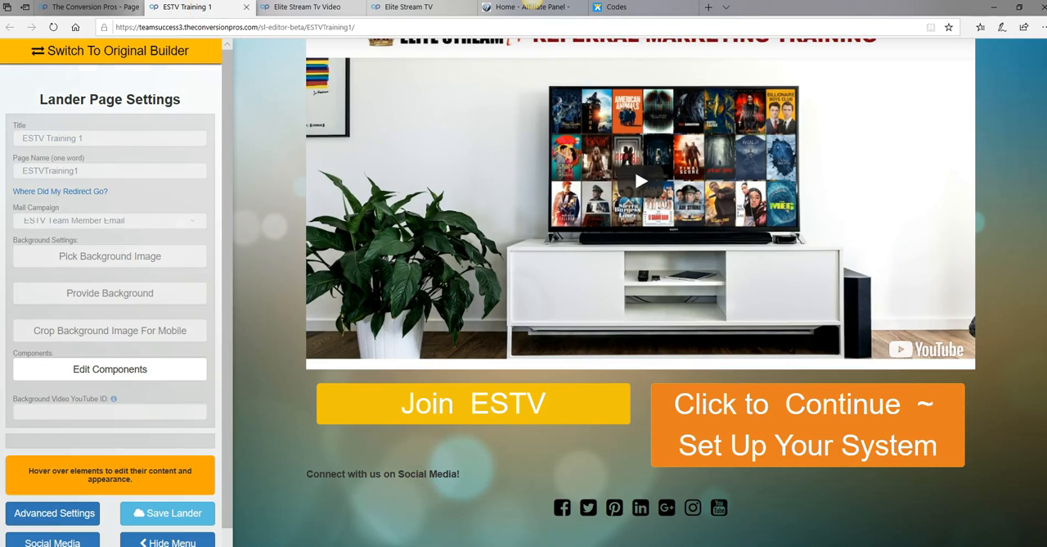
pyautogui.moveTo(795, 460)
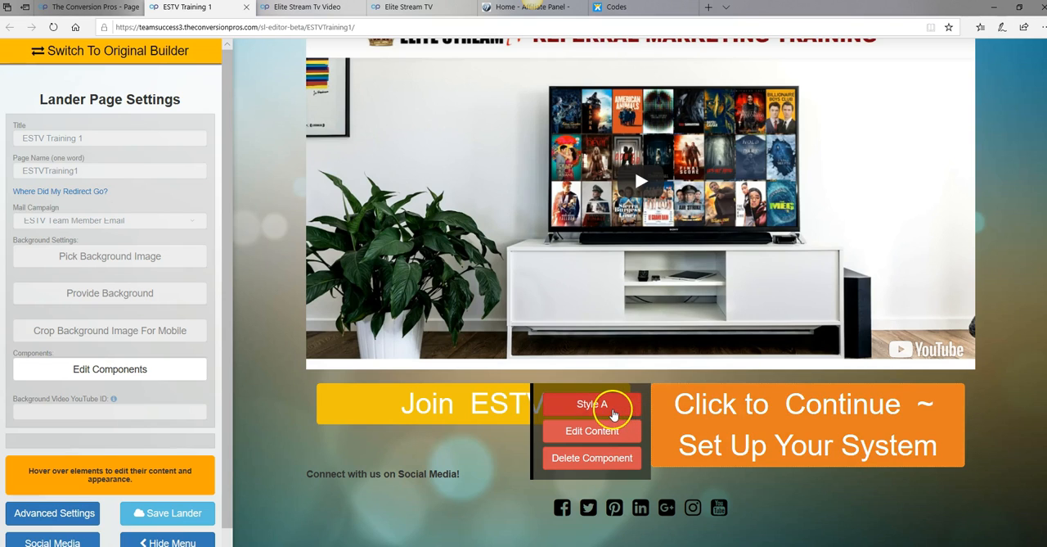
pyautogui.click(609, 412)
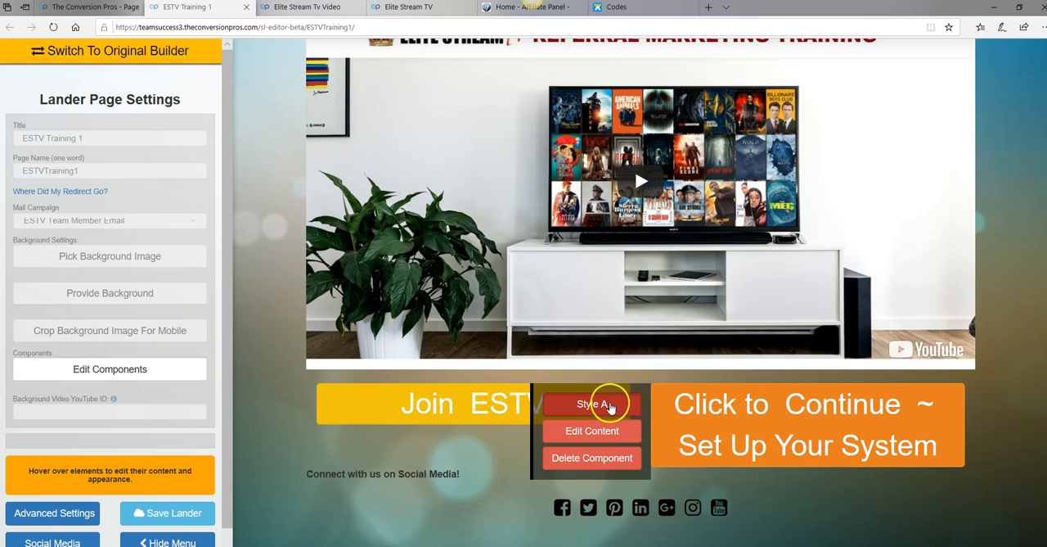
pyautogui.scroll(1, 702, 403)
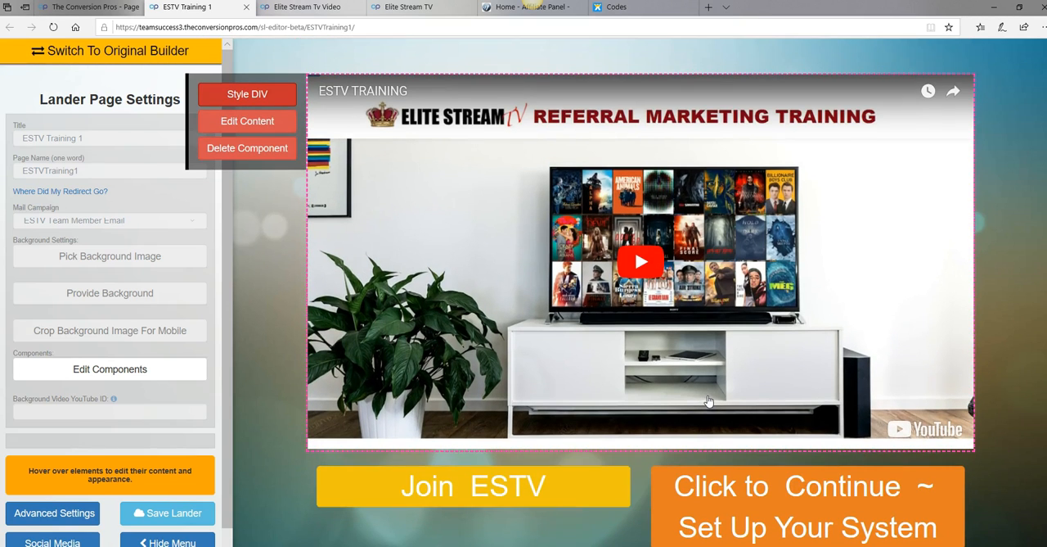
pyautogui.scroll(-1, 709, 401)
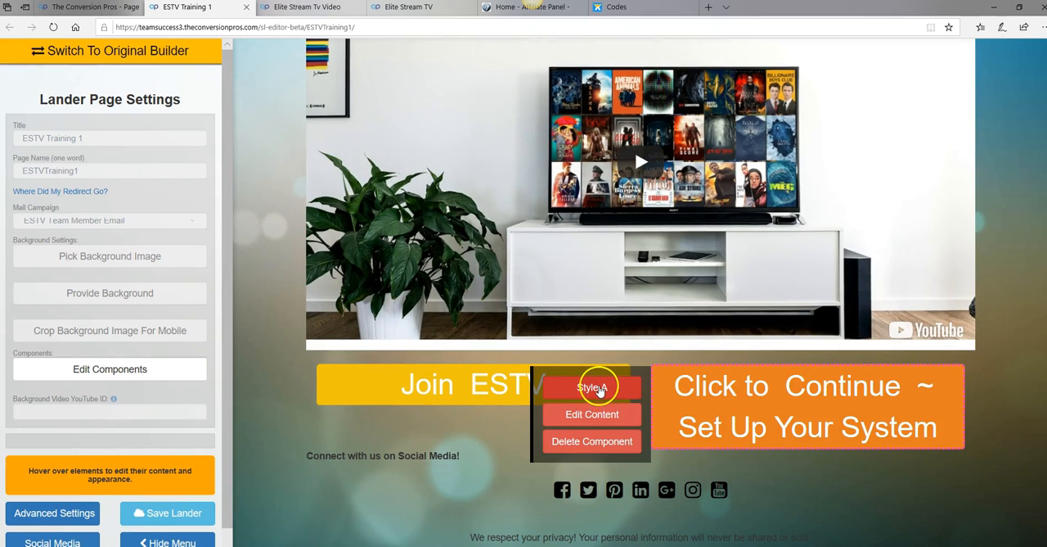
pyautogui.click(596, 389)
pyautogui.scroll(1, 748, 333)
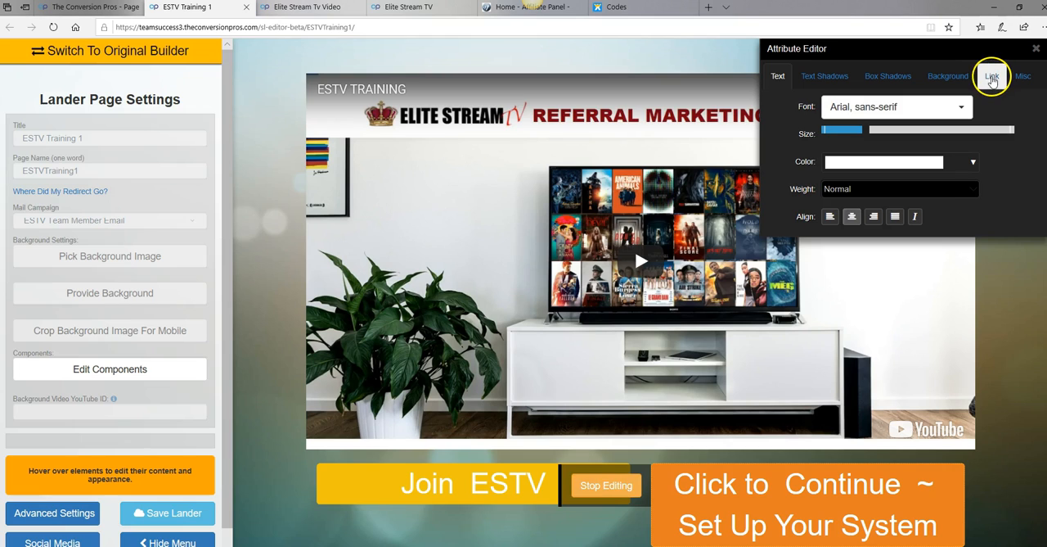
pyautogui.click(991, 78)
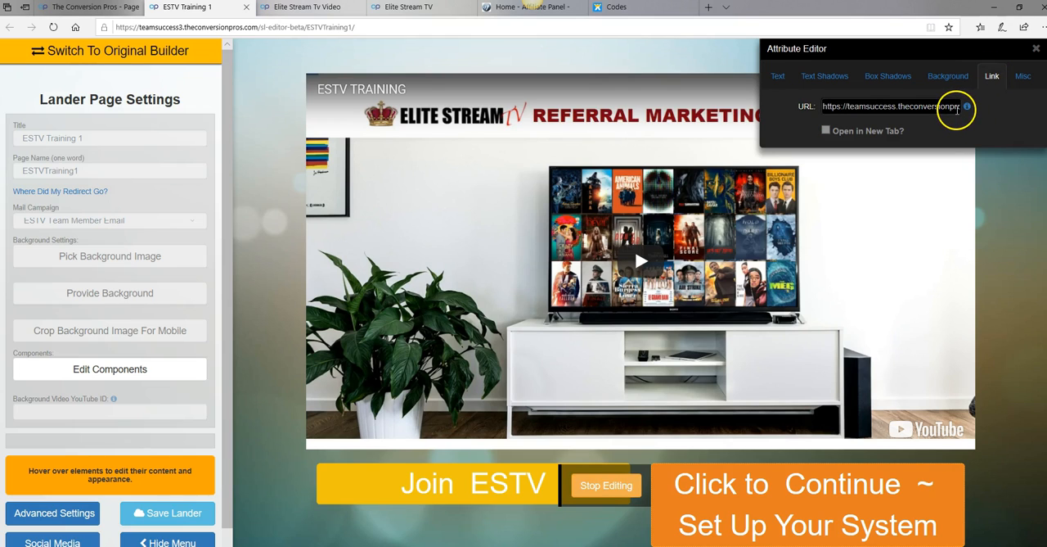
pyautogui.click(953, 112)
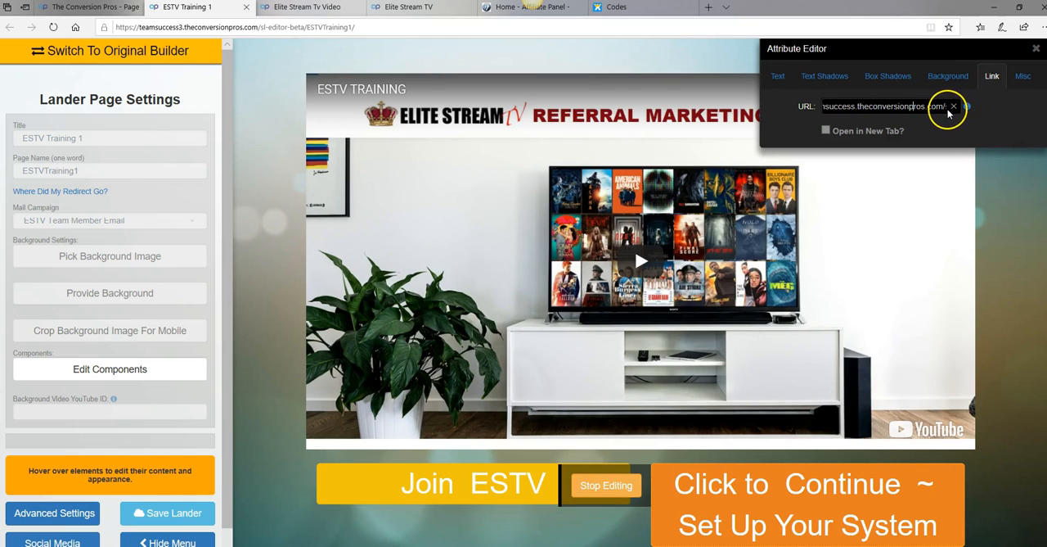
pyautogui.hotkey('ctrl', 'v')
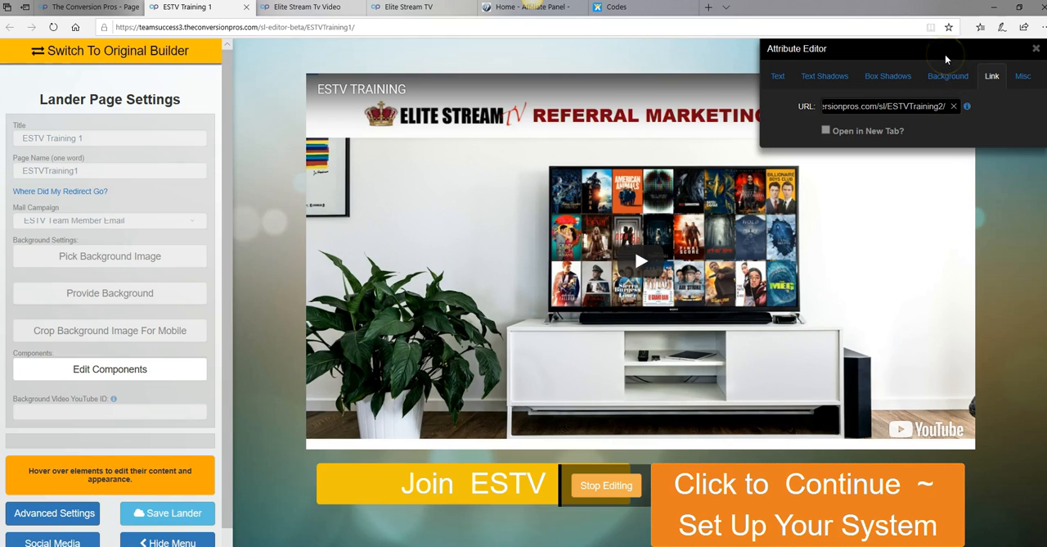
pyautogui.click(954, 107)
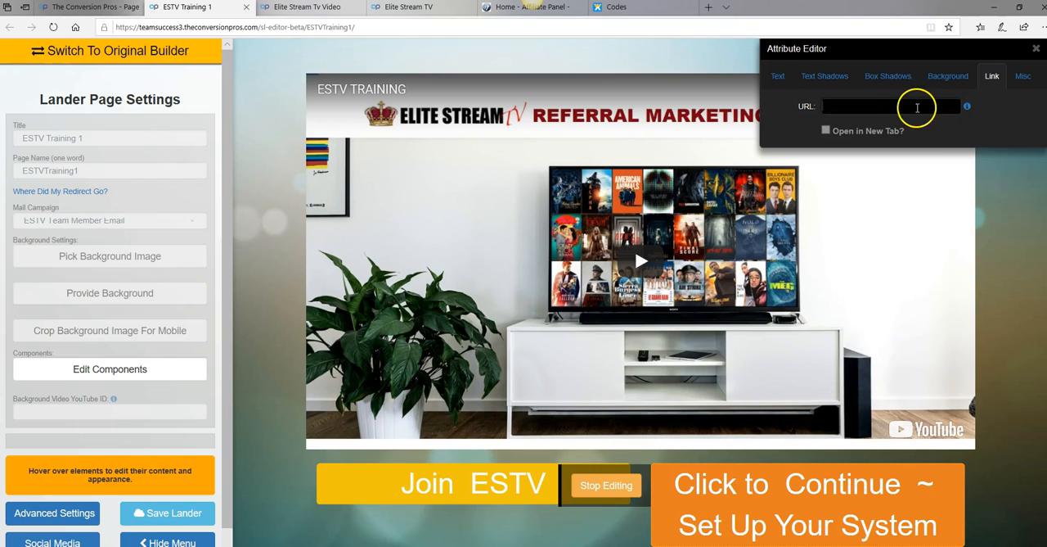
pyautogui.rightClick(903, 106)
pyautogui.click(920, 128)
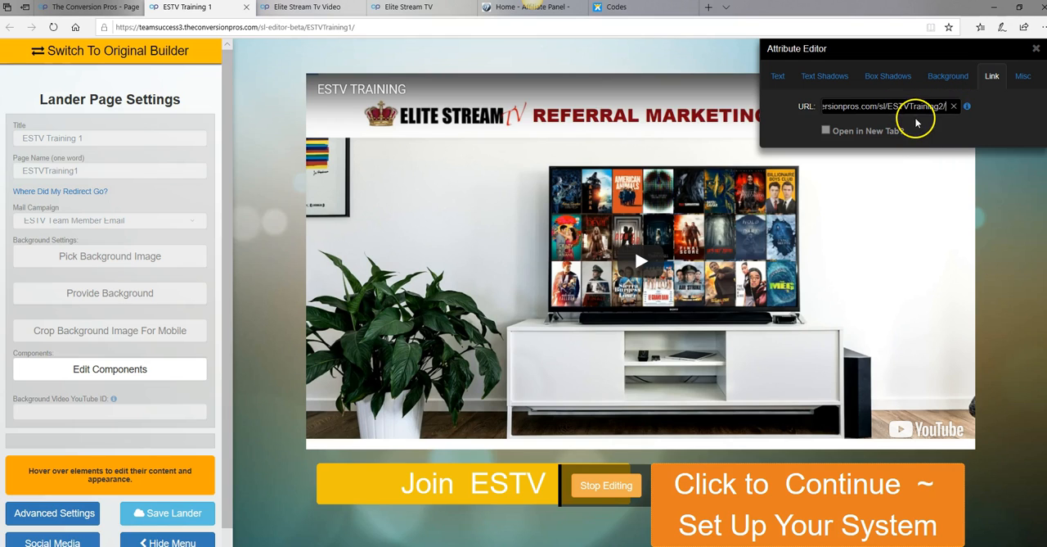
# Make the Click to Continue button's link open in a new tab, save the lander and finish editing the button
pyautogui.click(825, 130)
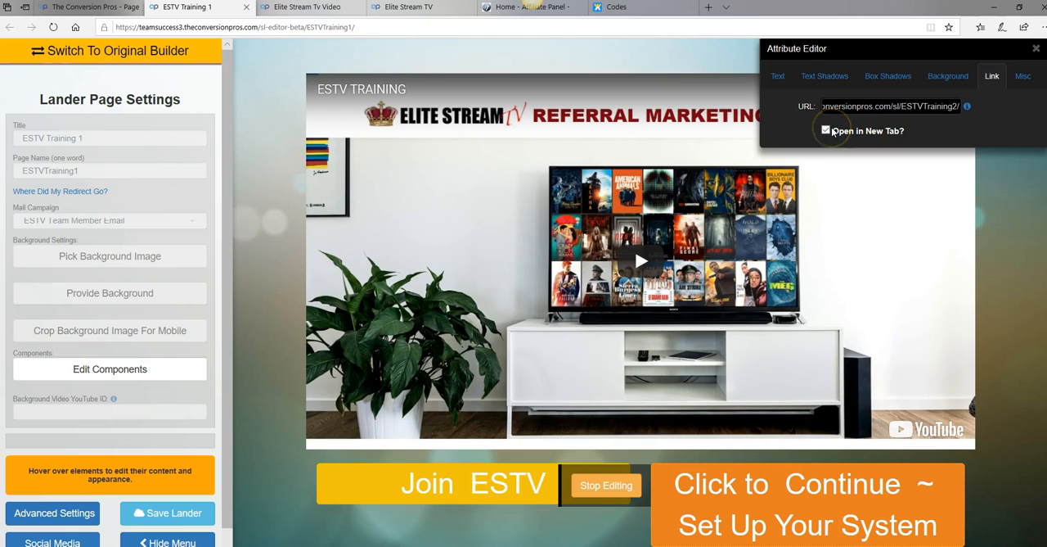
pyautogui.scroll(-1, 835, 151)
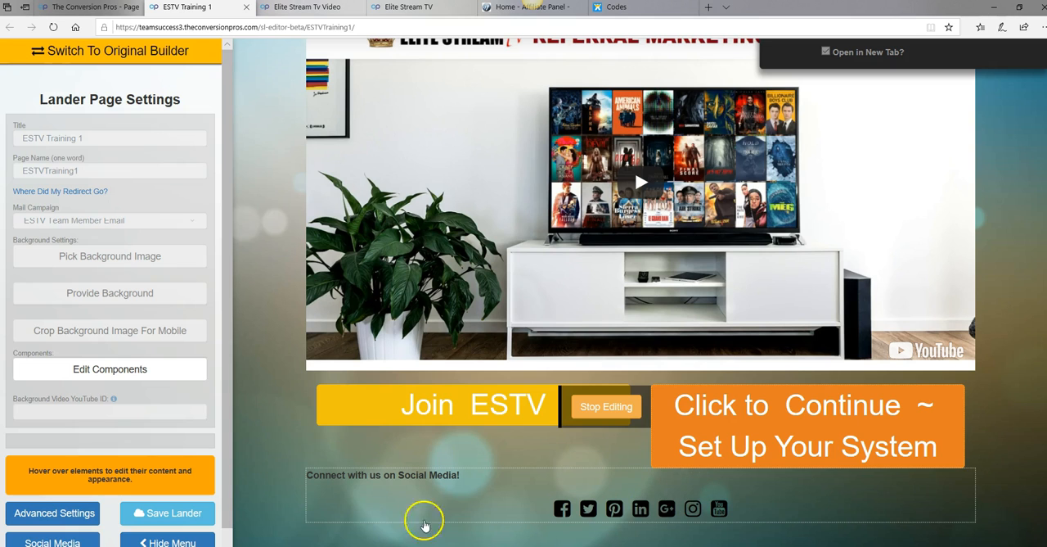
pyautogui.click(179, 520)
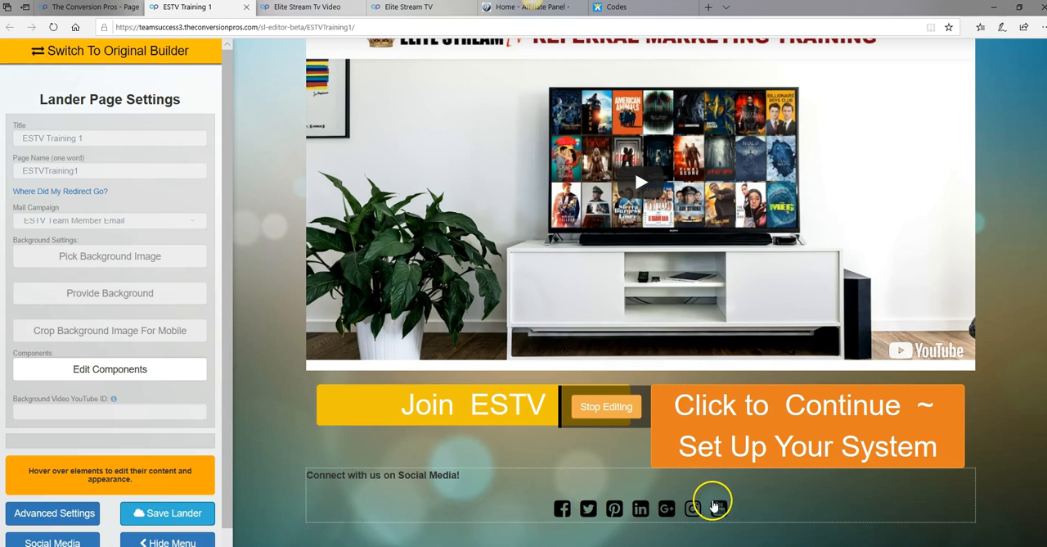
pyautogui.scroll(-1, 753, 487)
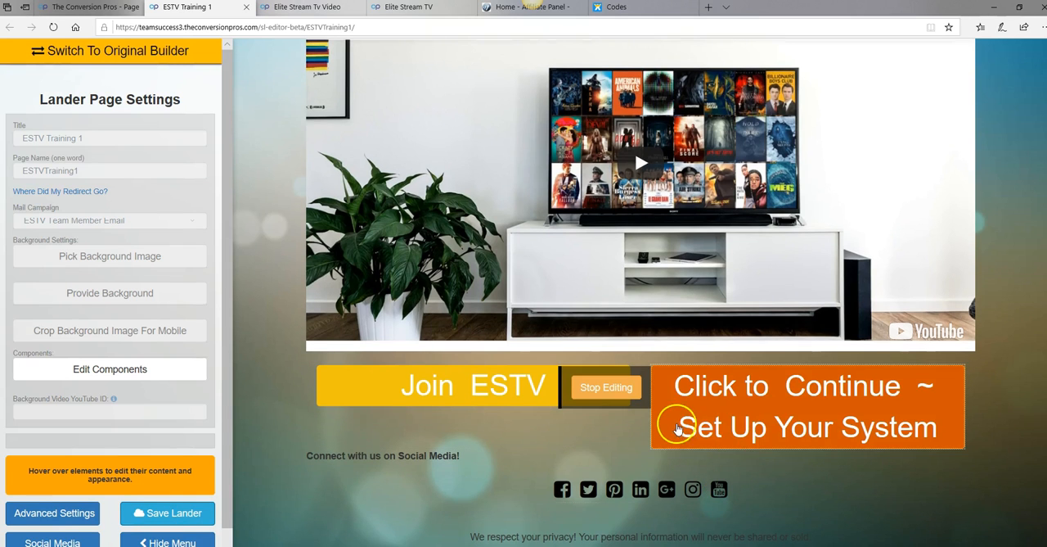
pyautogui.click(626, 390)
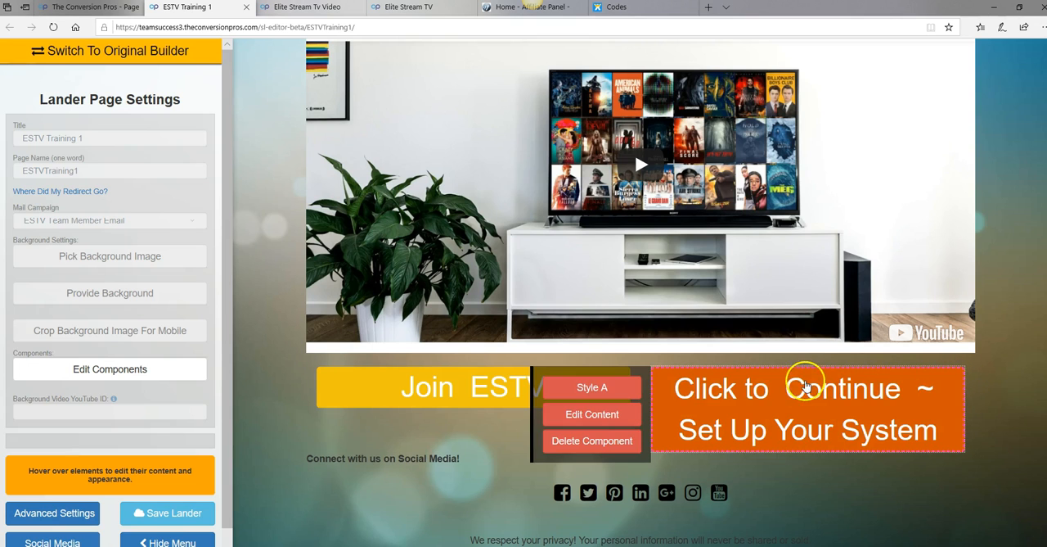
pyautogui.scroll(1, 661, 349)
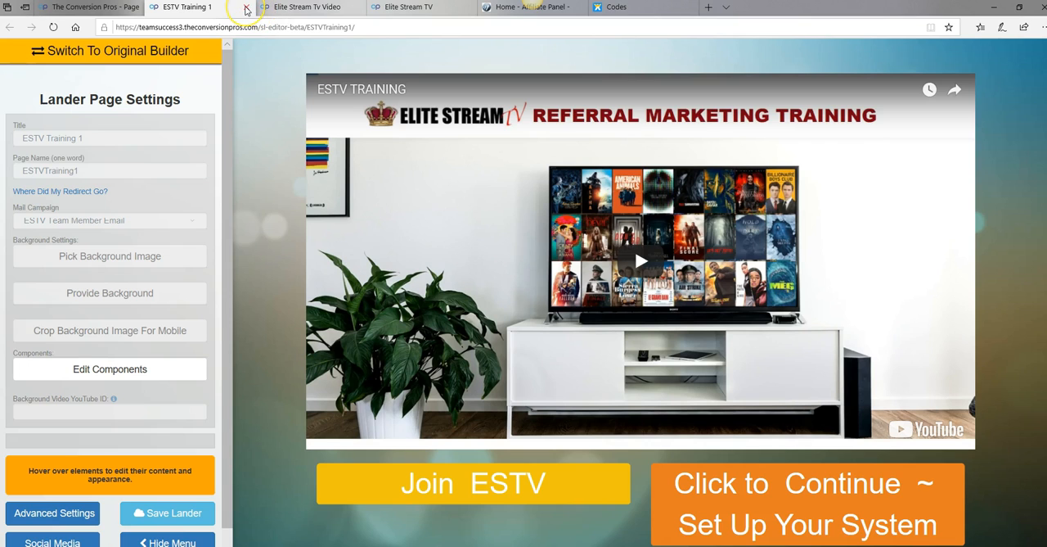
# Close the ESTVTraining1 editor and open the ESTVTraining2 page for editing from the page list
pyautogui.click(245, 9)
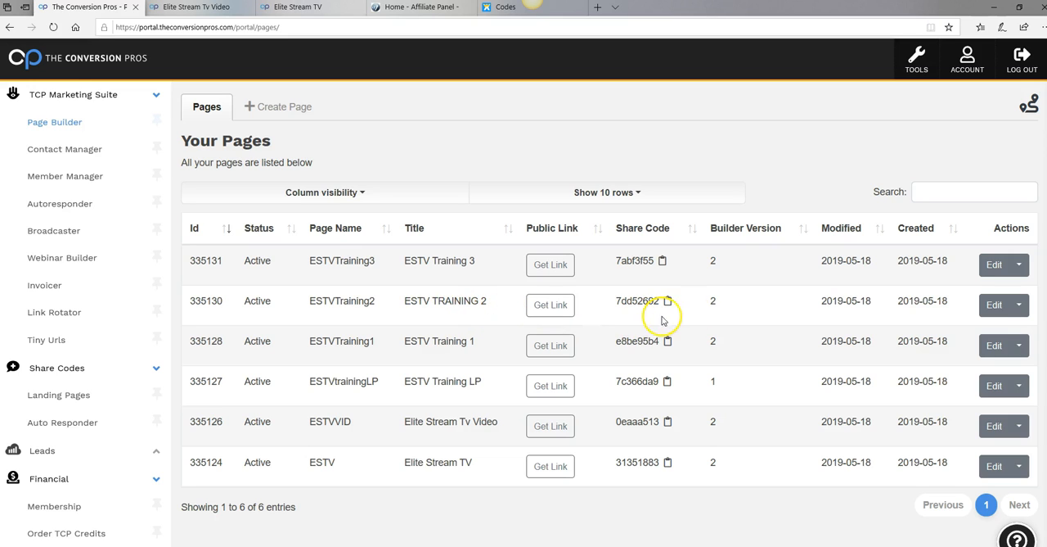
pyautogui.click(1001, 312)
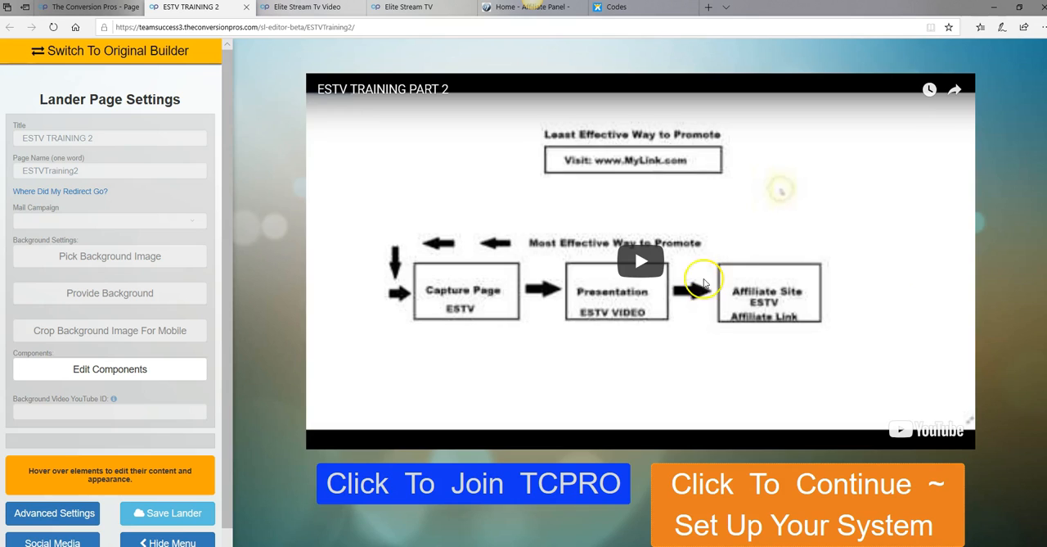
pyautogui.click(72, 139)
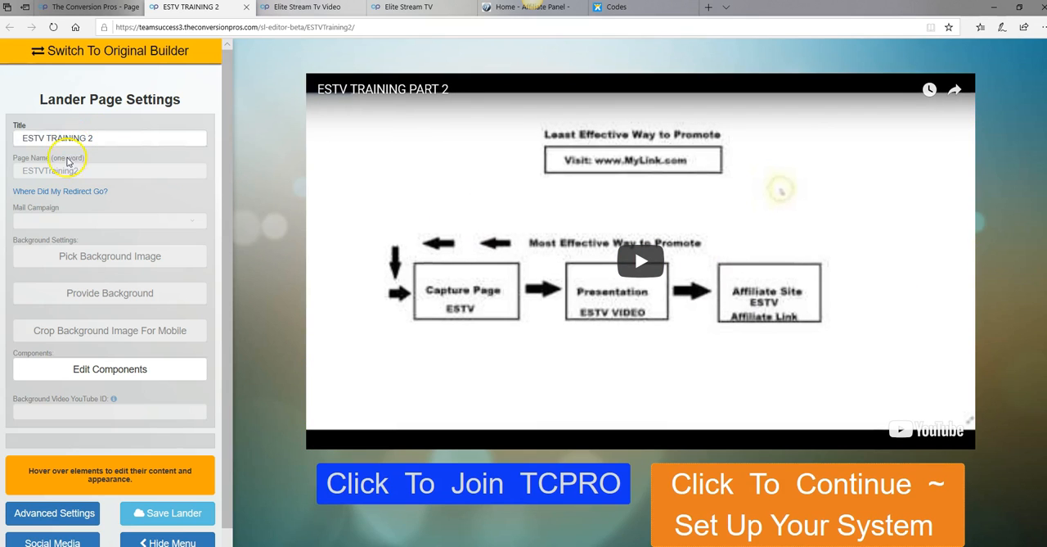
pyautogui.click(69, 170)
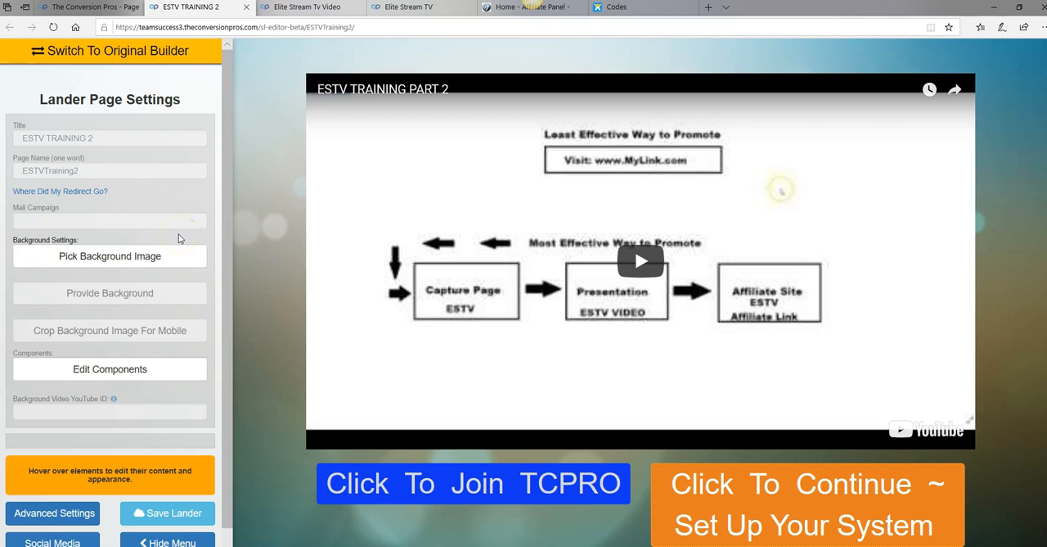
pyautogui.moveTo(370, 509)
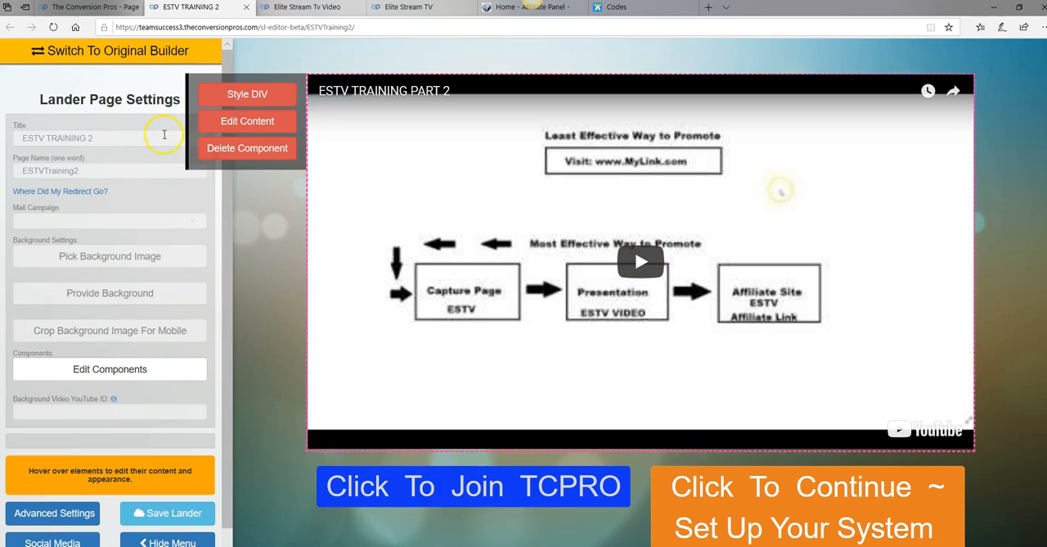
# Return to the portal's account area and open the Financial Membership page to review its payment, plan, cancellation and PayPal options
pyautogui.click(81, 8)
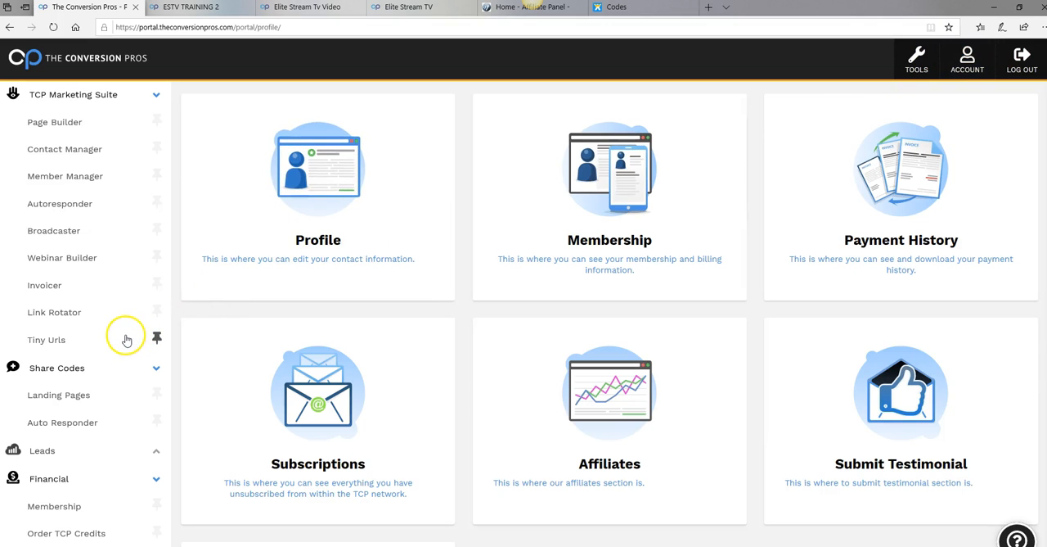
pyautogui.scroll(-3, 121, 338)
pyautogui.scroll(-2, 85, 397)
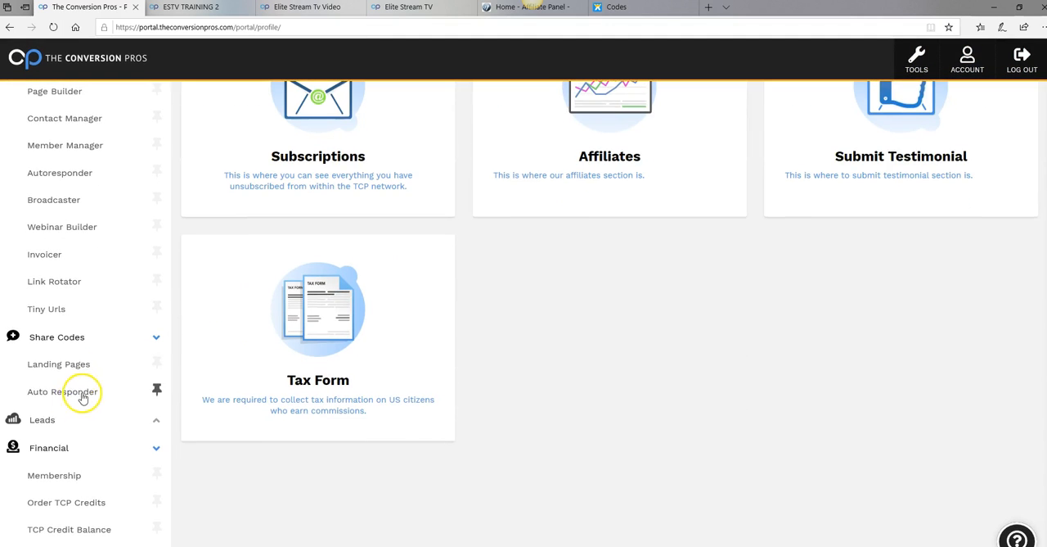
pyautogui.scroll(1, 146, 446)
pyautogui.scroll(-1, 146, 444)
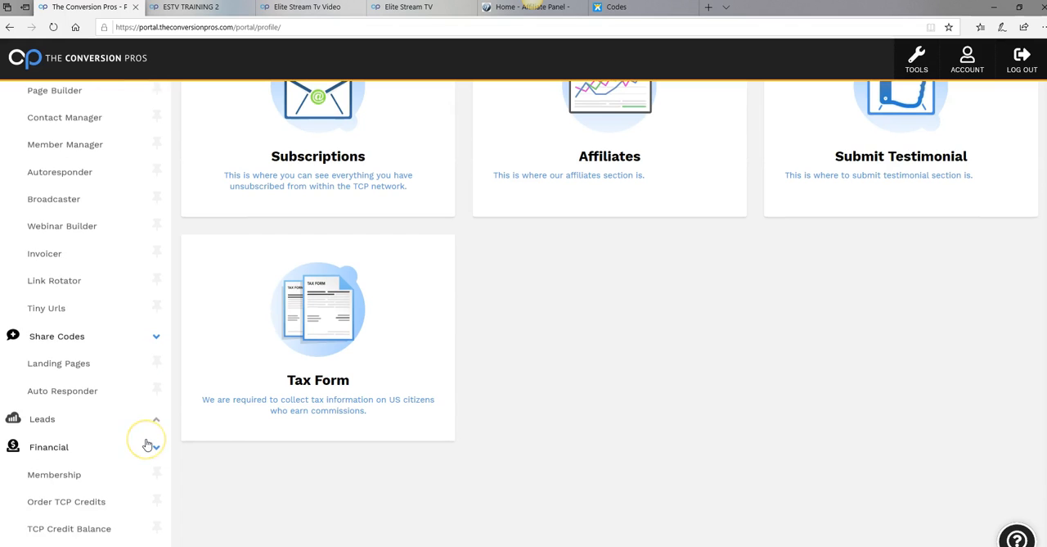
pyautogui.scroll(1, 141, 442)
pyautogui.scroll(-1, 140, 439)
pyautogui.click(54, 475)
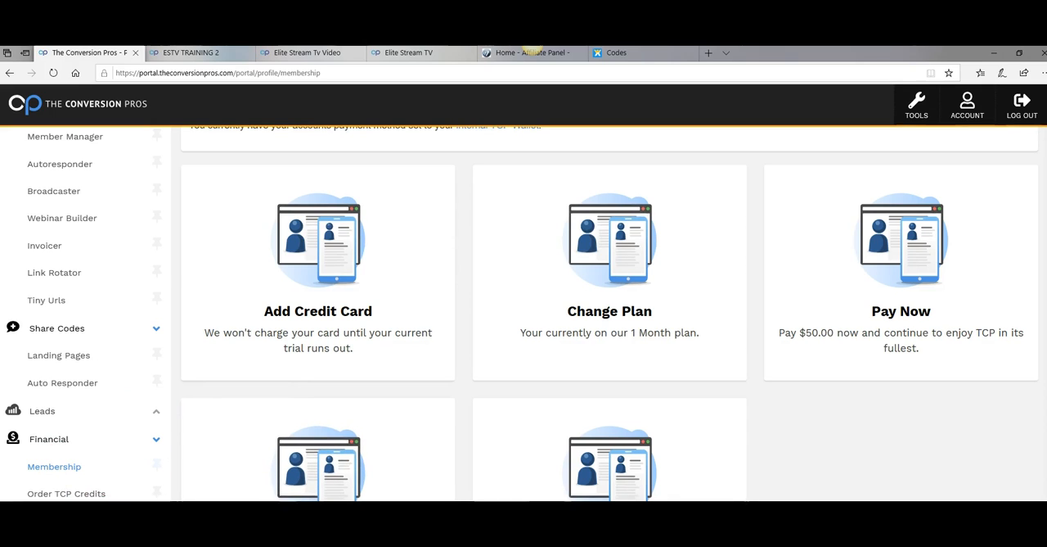
pyautogui.scroll(-1, 609, 311)
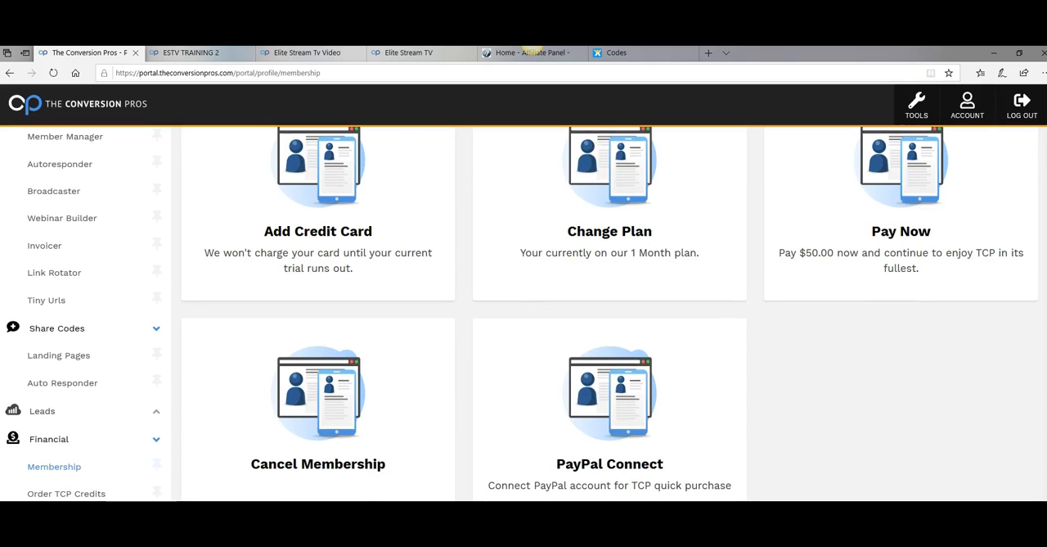
pyautogui.scroll(-1, 610, 311)
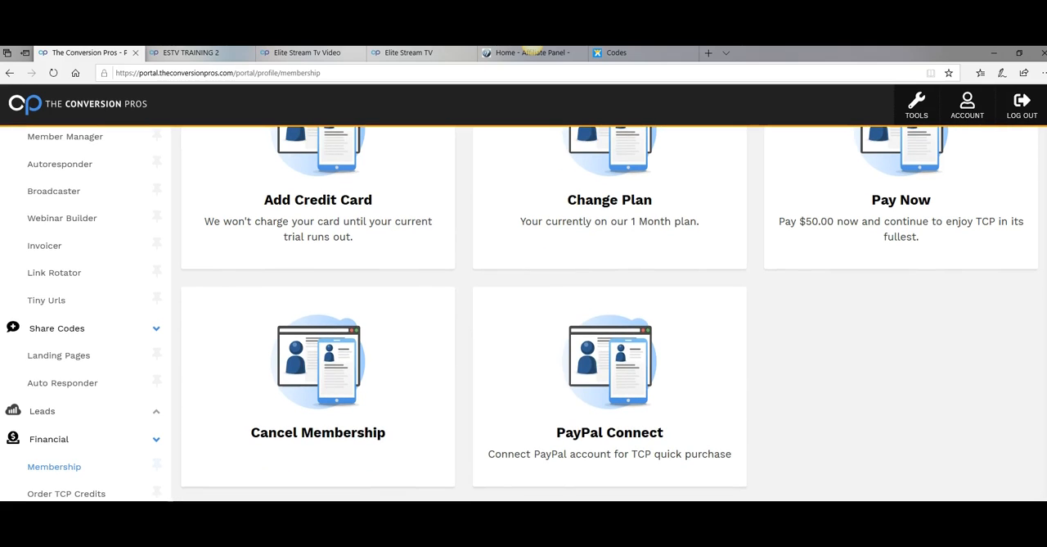
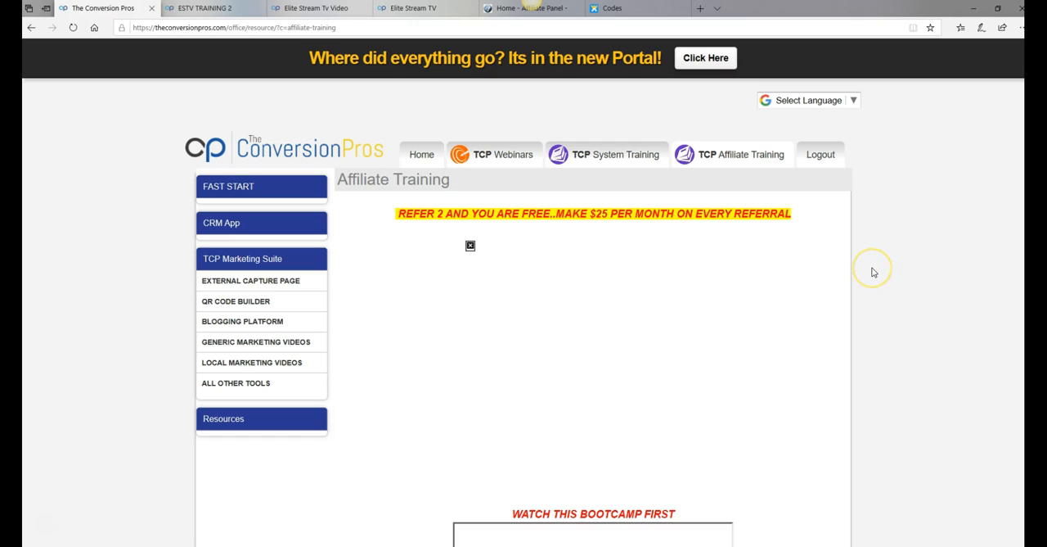
# Open the My TCP Affiliate Websites page from the affiliate training area and copy the My TCP Replicated Website link
pyautogui.scroll(-5, 873, 272)
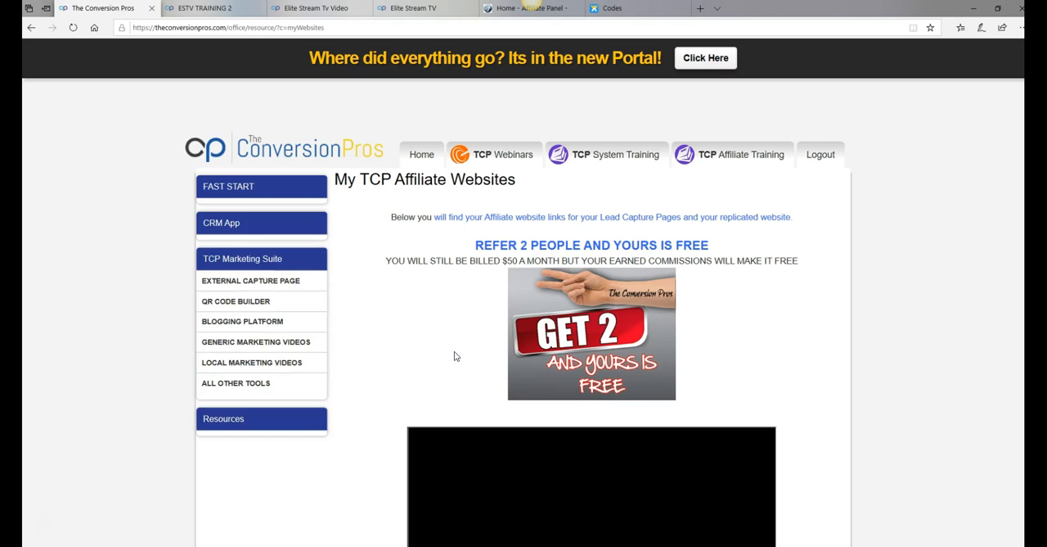
pyautogui.scroll(-3, 463, 351)
pyautogui.scroll(-1, 463, 348)
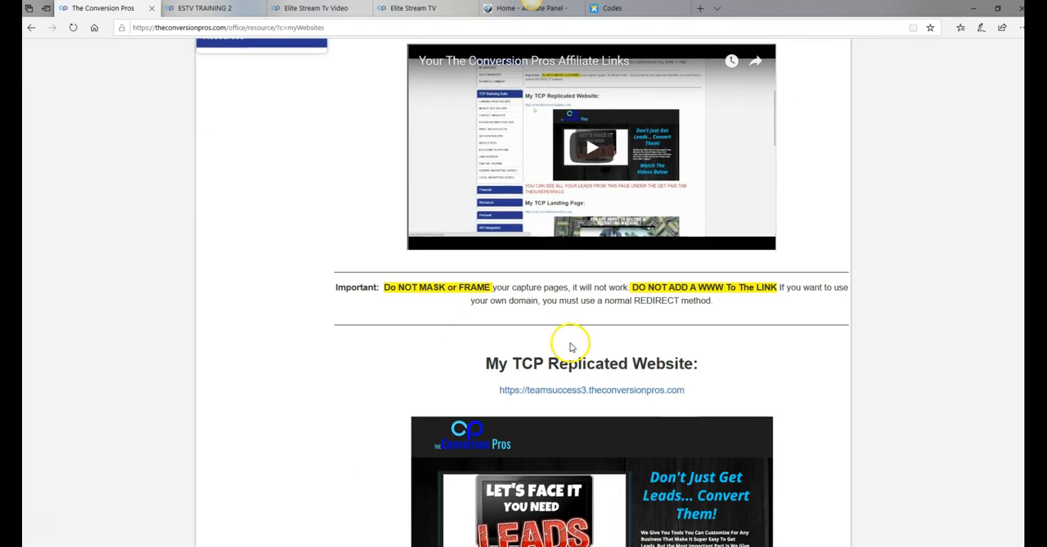
pyautogui.moveTo(691, 392); pyautogui.dragTo(486, 399)
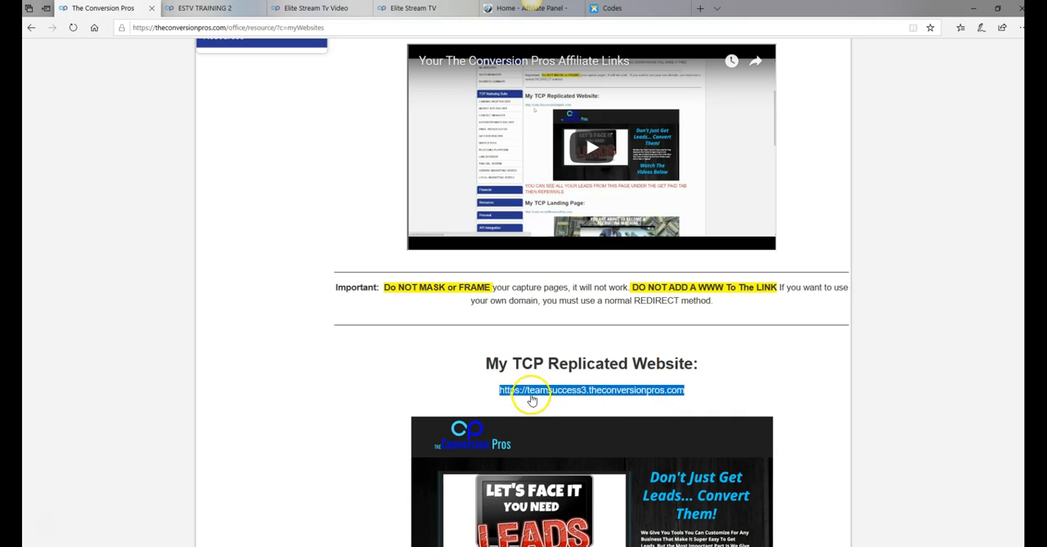
pyautogui.rightClick(575, 391)
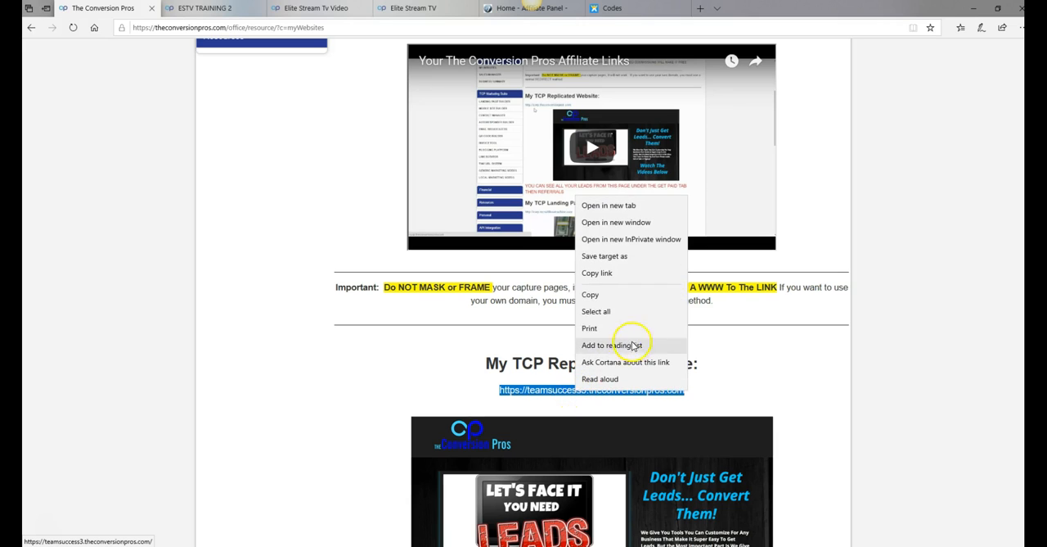
pyautogui.click(595, 300)
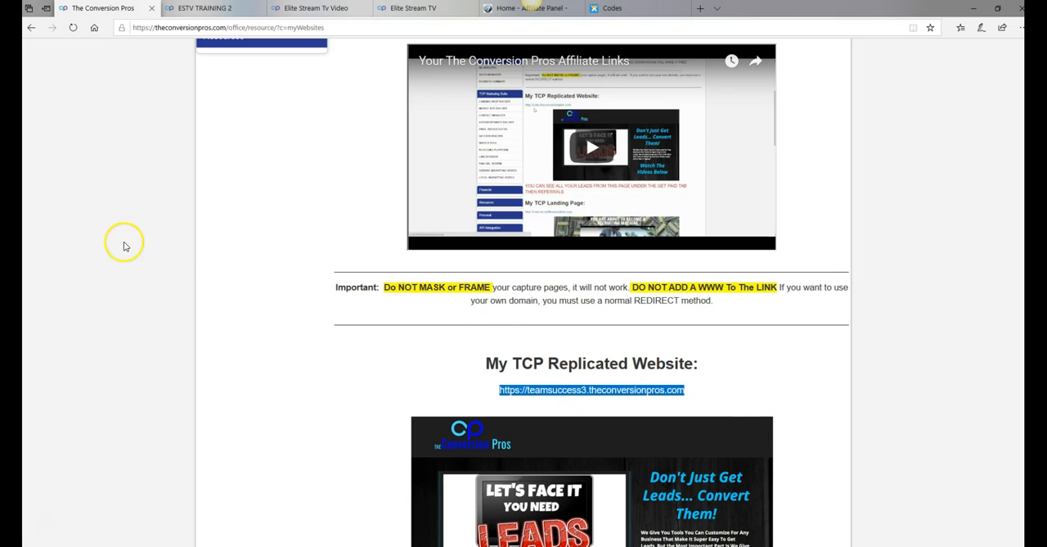
# Return through the office home page to the new TCP Back Office Portal and open the Page Builder's page list, dismissing the guided tour
pyautogui.scroll(4, 131, 243)
pyautogui.scroll(1, 150, 247)
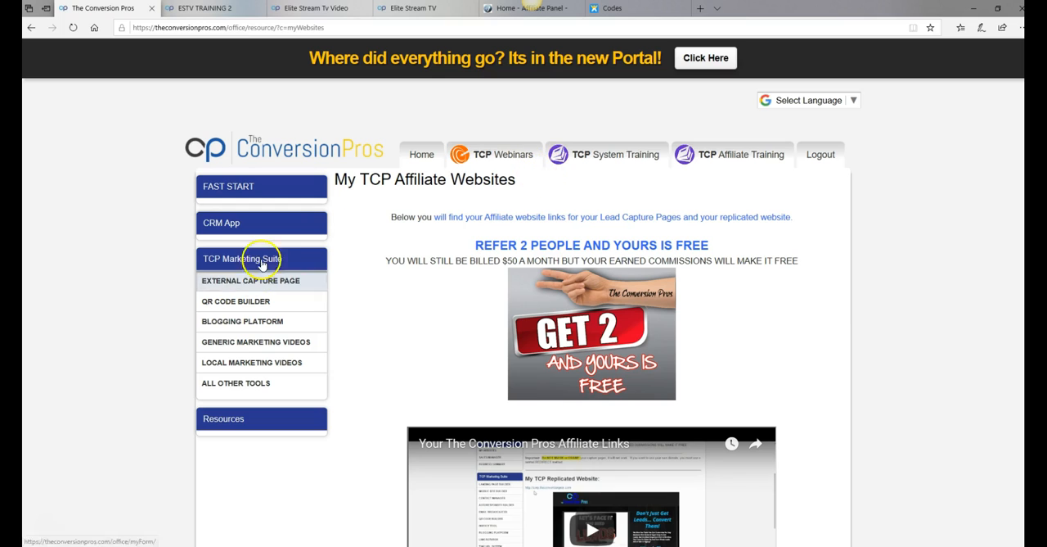
pyautogui.click(283, 219)
pyautogui.click(254, 232)
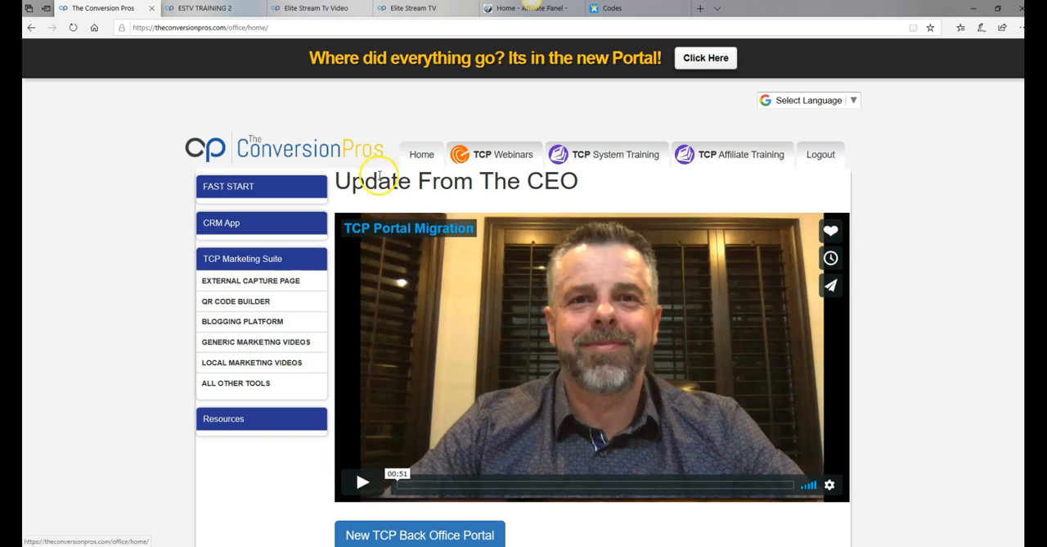
pyautogui.scroll(-2, 357, 188)
pyautogui.scroll(2, 356, 188)
pyautogui.click(267, 223)
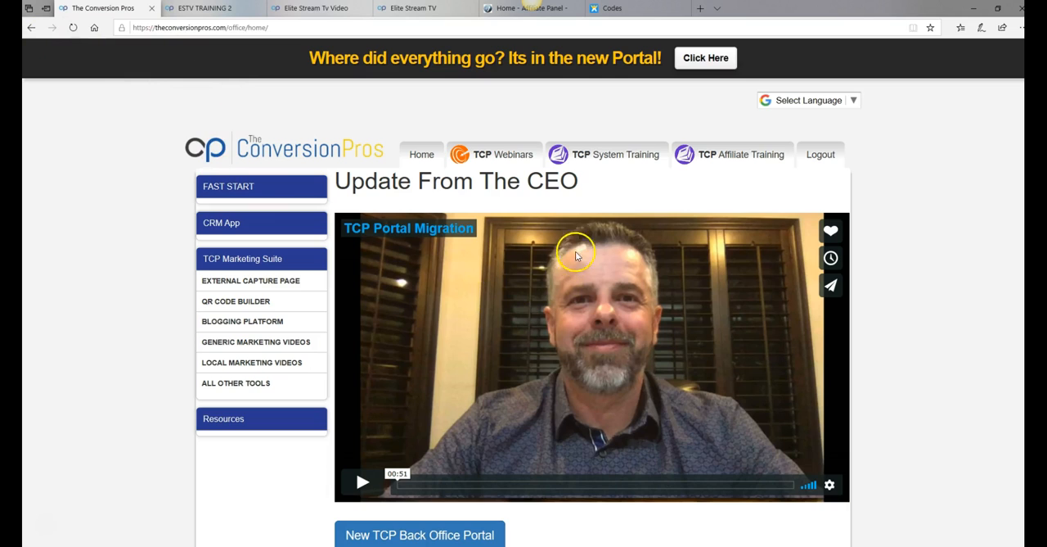
pyautogui.scroll(-1, 576, 245)
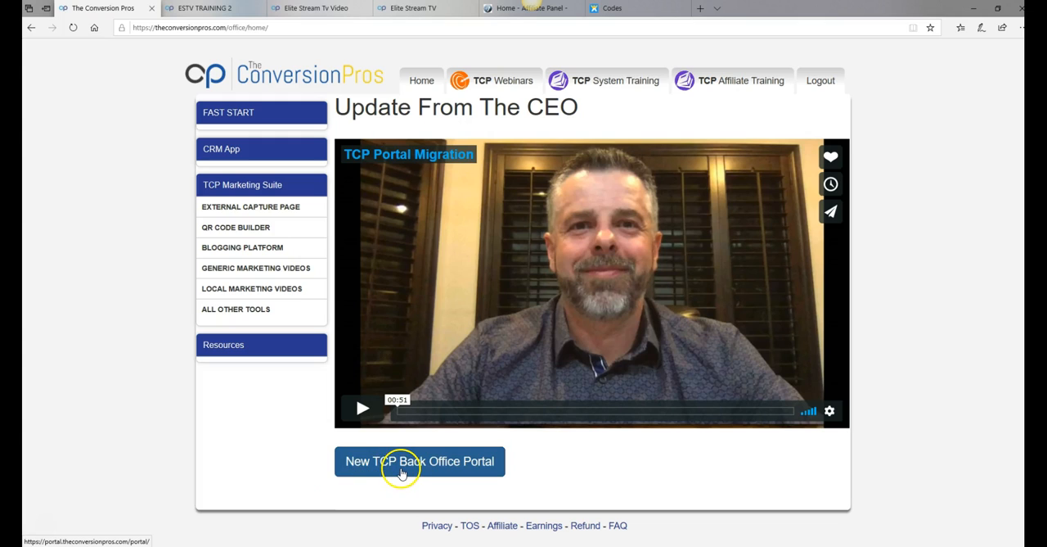
pyautogui.click(403, 472)
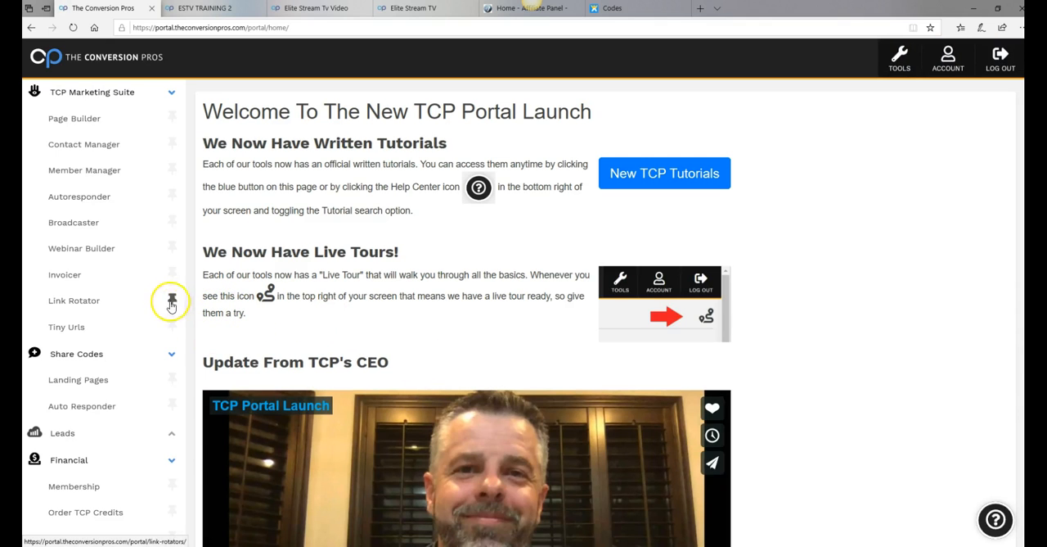
pyautogui.click(92, 124)
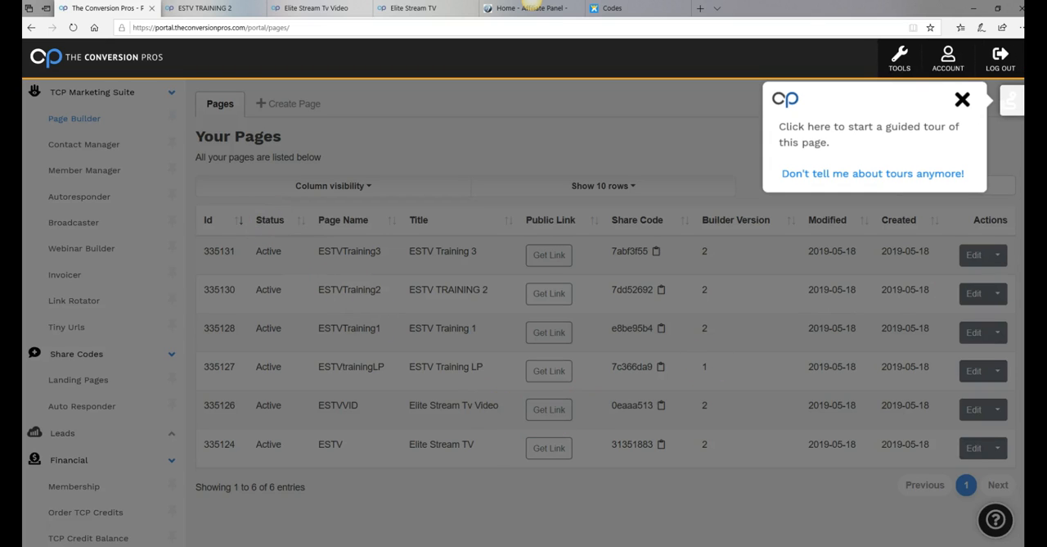
pyautogui.click(962, 99)
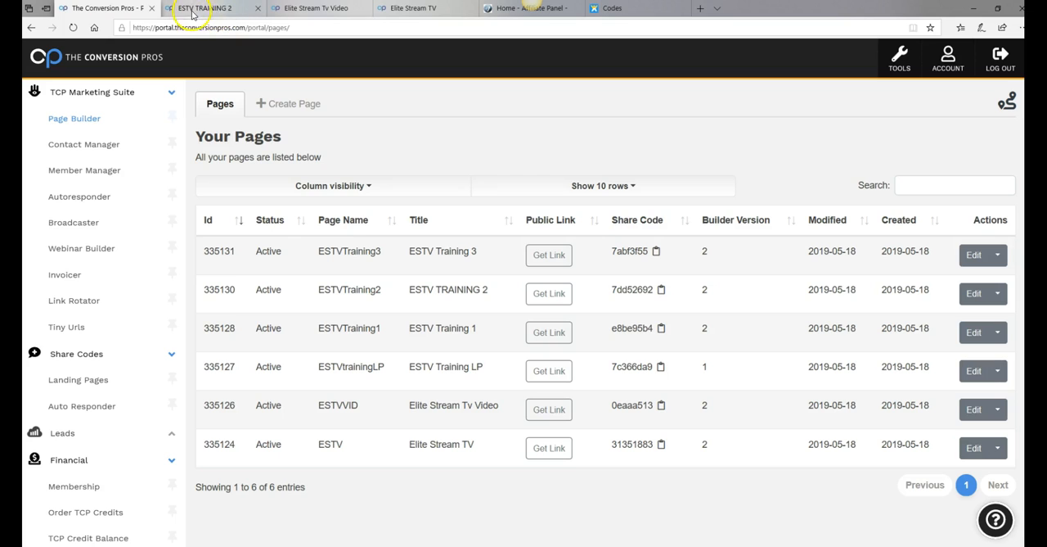
# Switch to the ESTVTraining2 editor and open the link settings of the Click To Join TCPRO button
pyautogui.moveTo(205, 13)
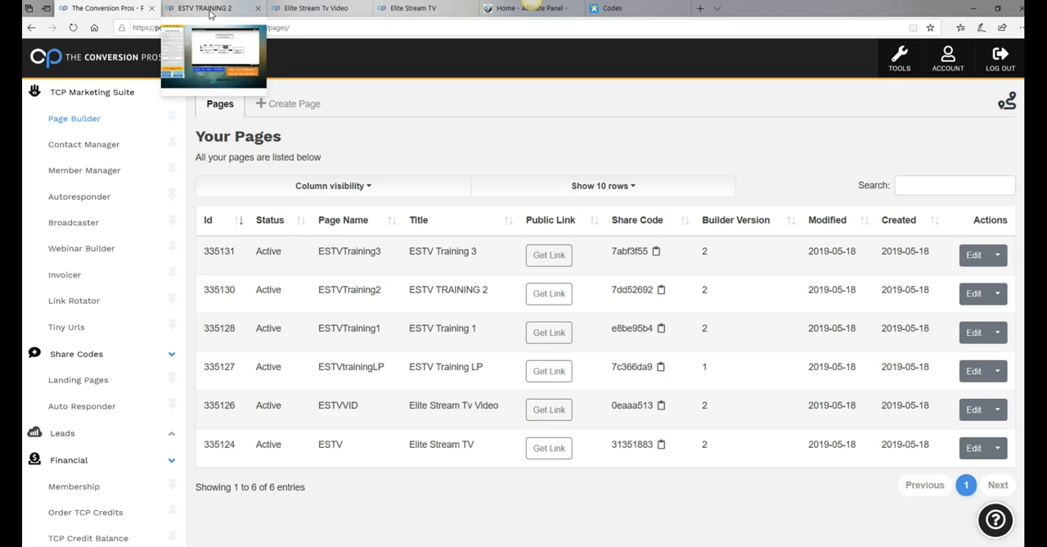
pyautogui.click(214, 11)
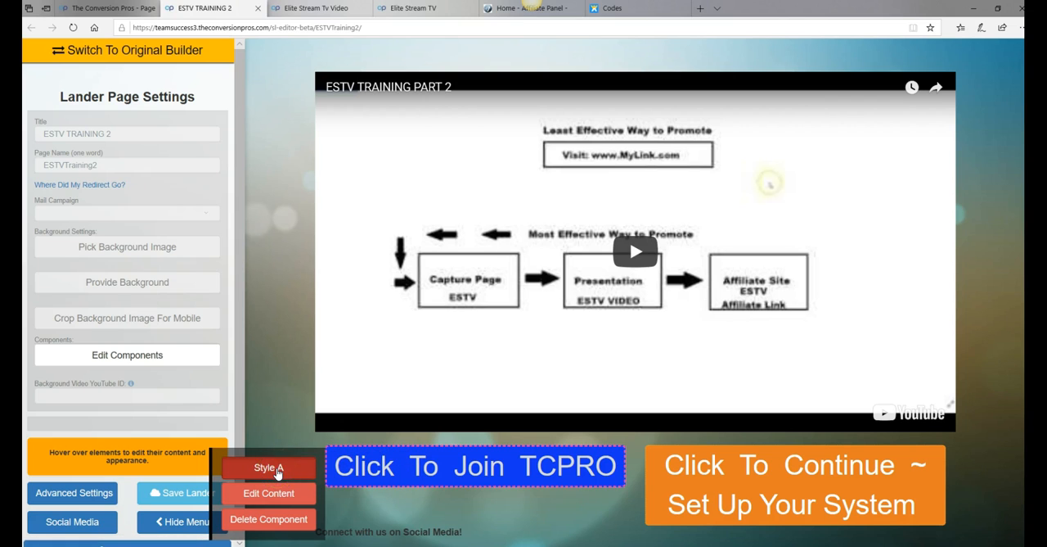
pyautogui.click(271, 468)
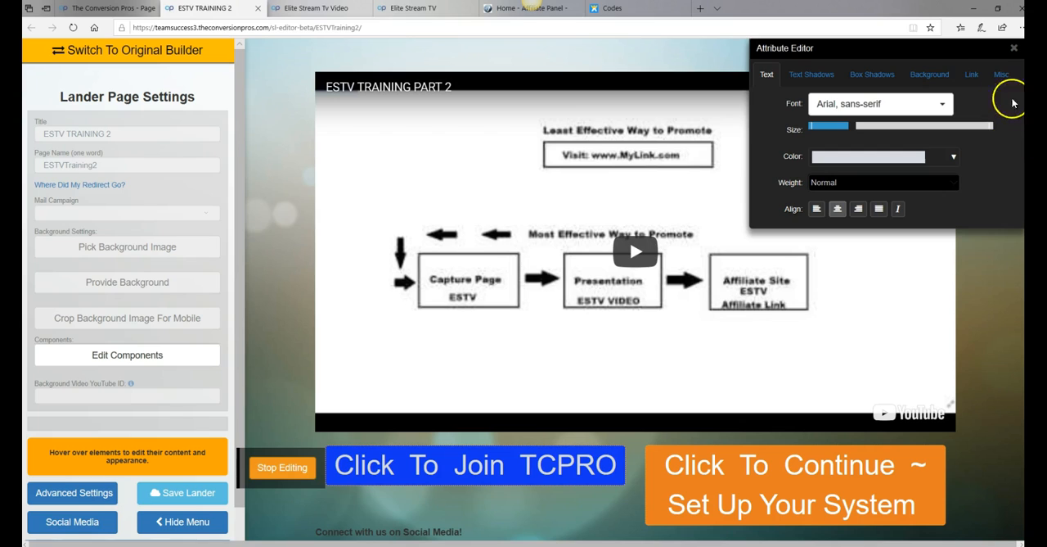
pyautogui.click(972, 75)
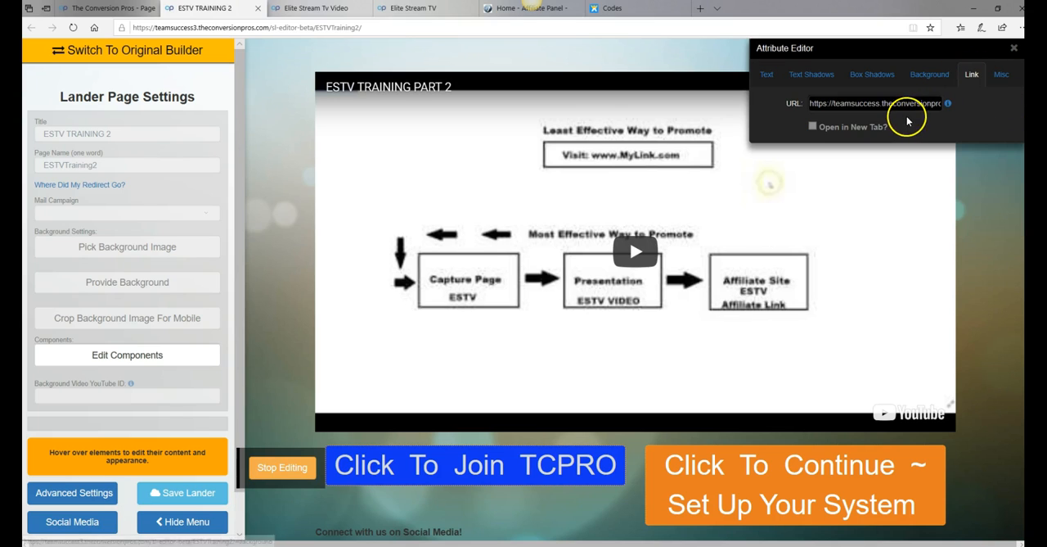
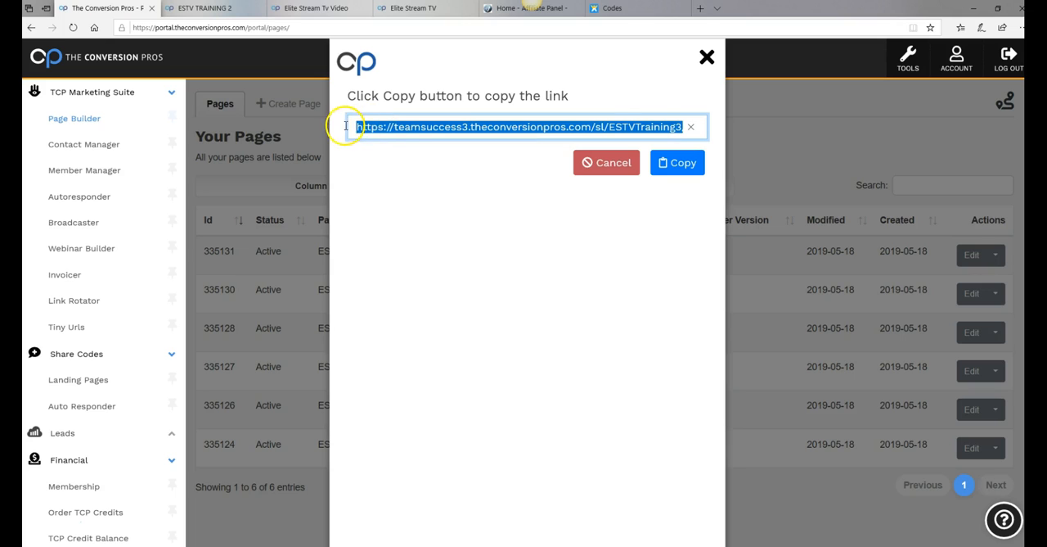
# Copy the public link of the ESTVTraining3 page and close the link dialog
pyautogui.rightClick(606, 126)
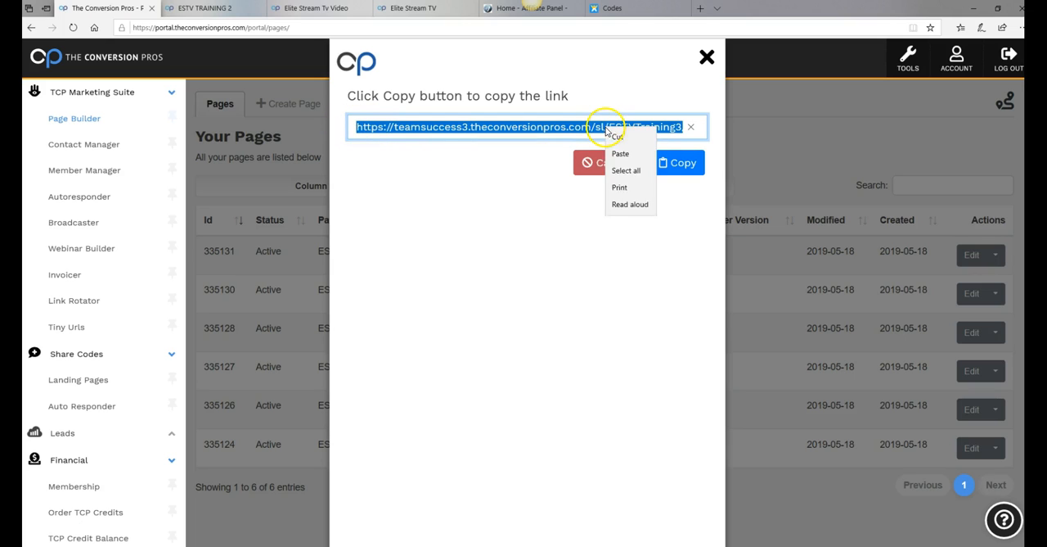
pyautogui.click(628, 146)
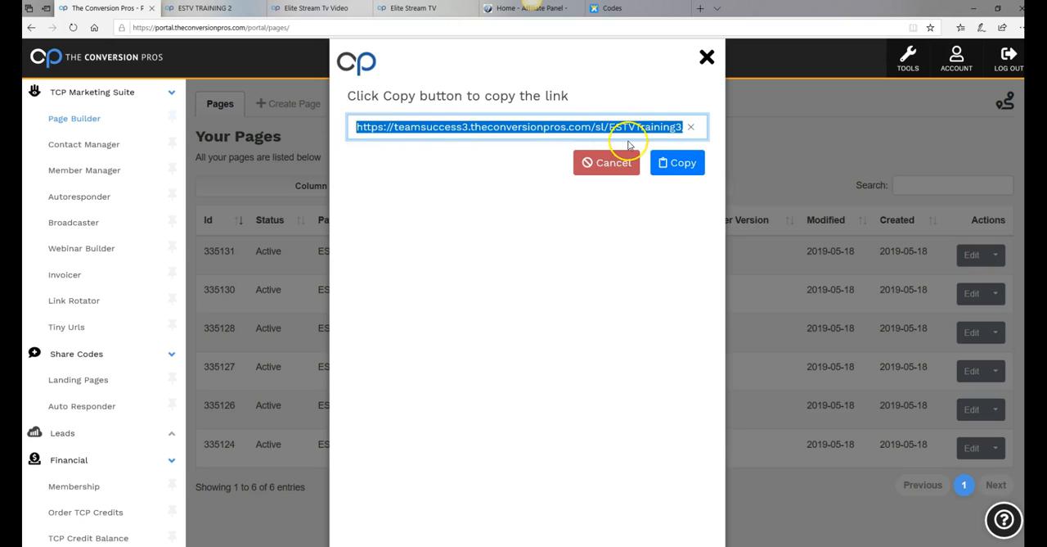
pyautogui.click(707, 57)
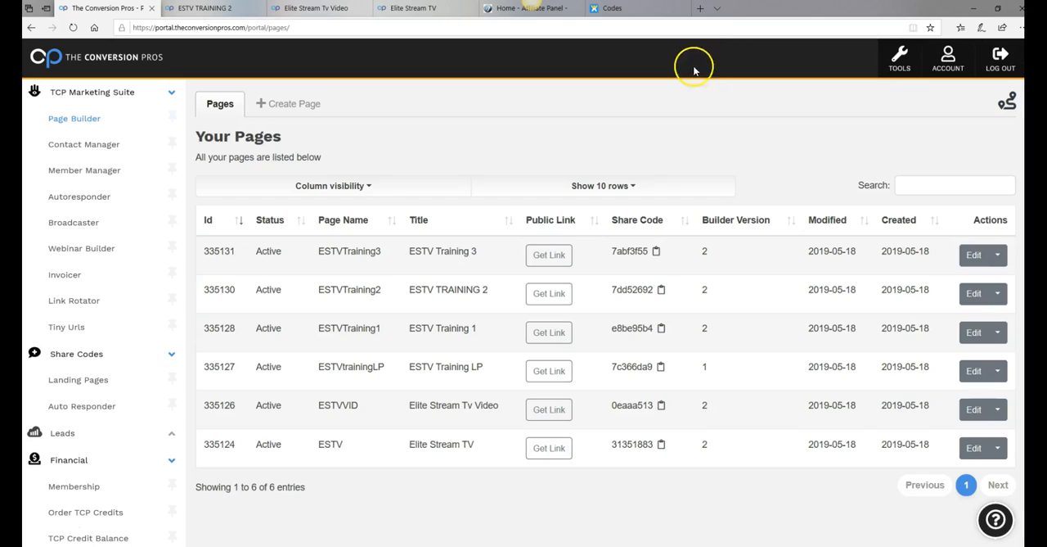
# In the ESTVTraining2 editor, replace the Click To Continue button's URL with the copied ESTVTraining3 link and set it to open in a new tab
pyautogui.click(205, 8)
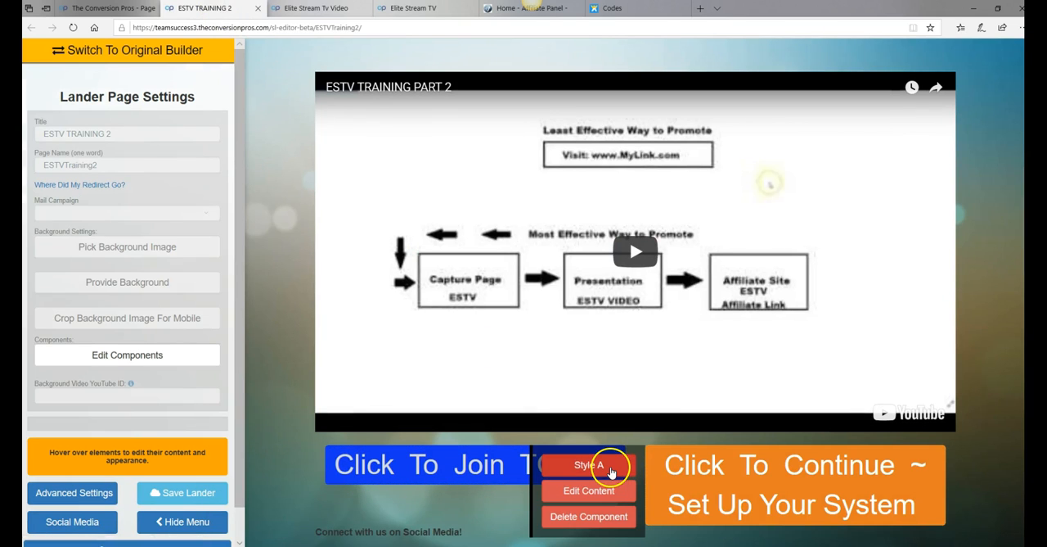
pyautogui.click(609, 471)
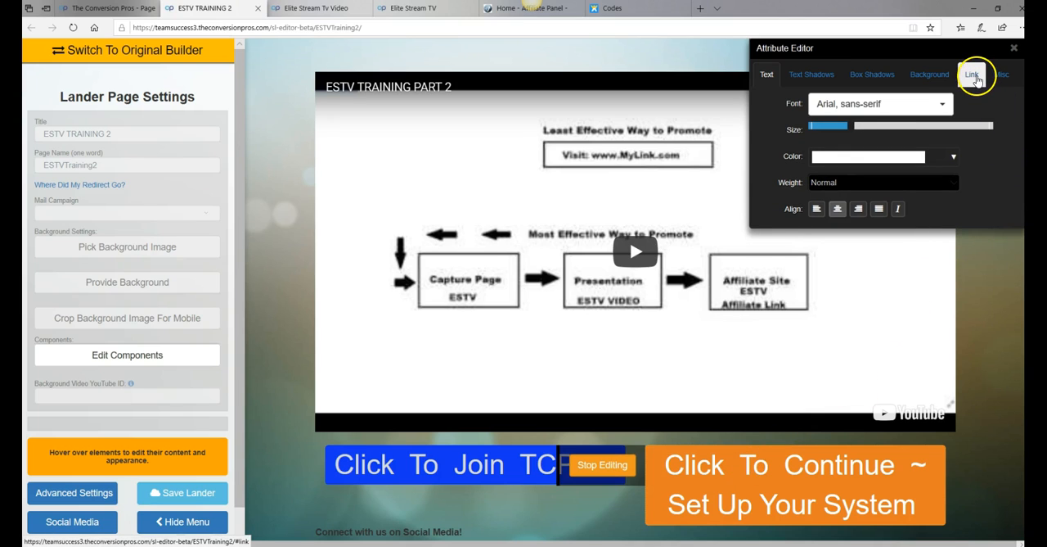
pyautogui.click(974, 76)
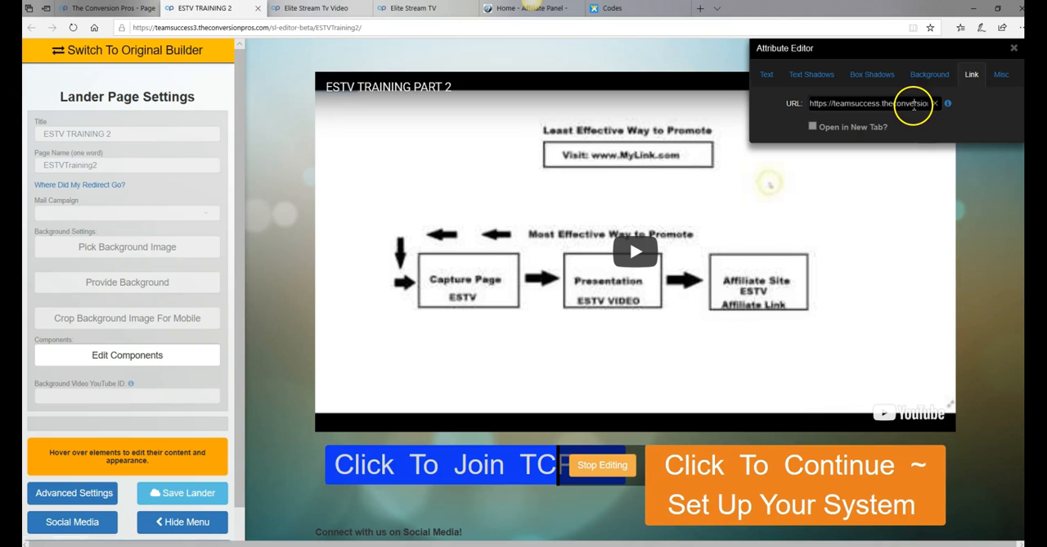
pyautogui.press('Right')
pyautogui.press('Right')
pyautogui.press('Right')
pyautogui.press('Right')
pyautogui.press('Right')
pyautogui.press('Right')
pyautogui.press('Right')
pyautogui.press('Right')
pyautogui.press('Right')
pyautogui.press('Right')
pyautogui.press('Right')
pyautogui.press('Right')
pyautogui.press('Right')
pyautogui.press('Right')
pyautogui.press('Right')
pyautogui.press('Right')
pyautogui.press('Right')
pyautogui.press('Right')
pyautogui.press('Right')
pyautogui.press('Right')
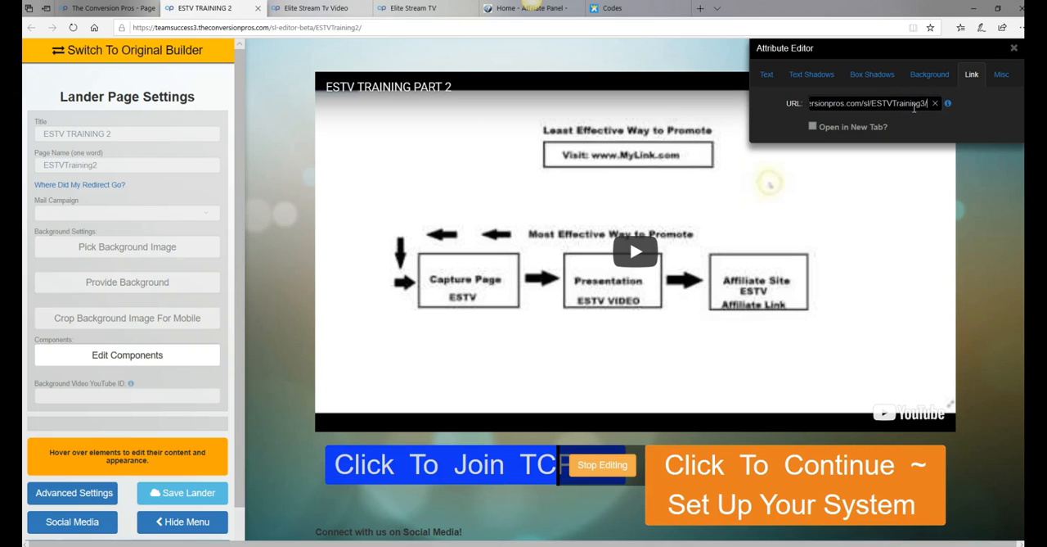
pyautogui.click(935, 105)
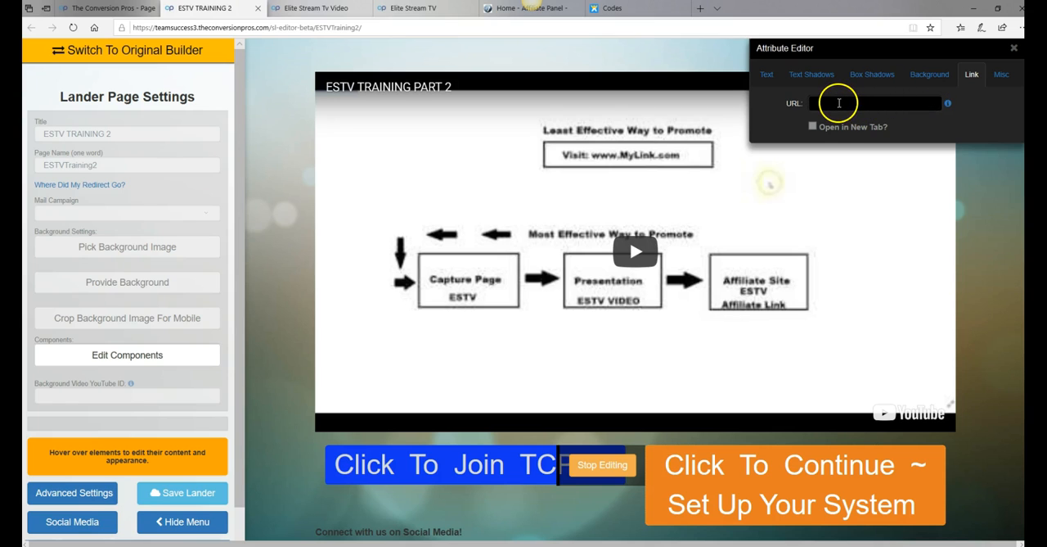
pyautogui.rightClick(837, 104)
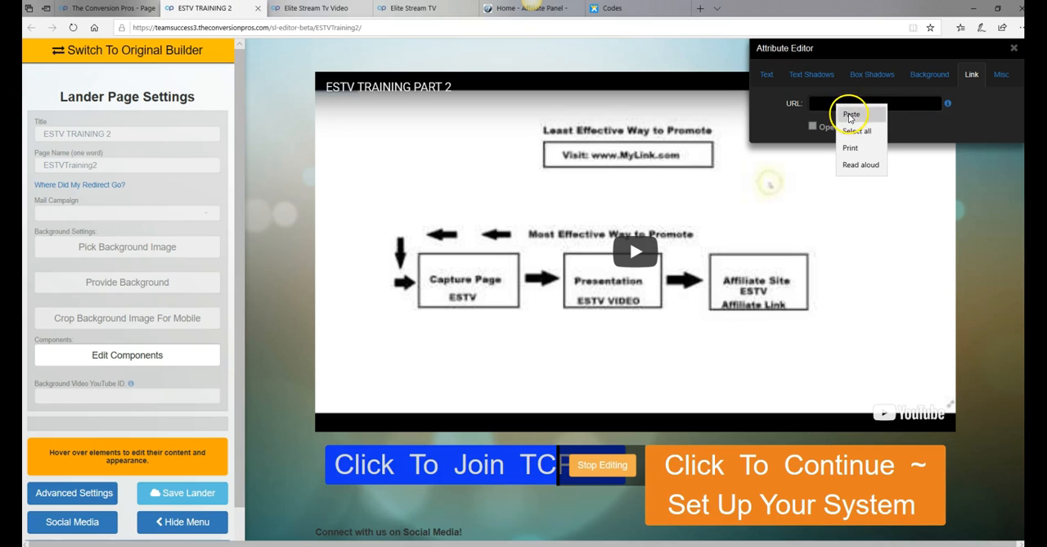
pyautogui.click(844, 109)
pyautogui.click(812, 128)
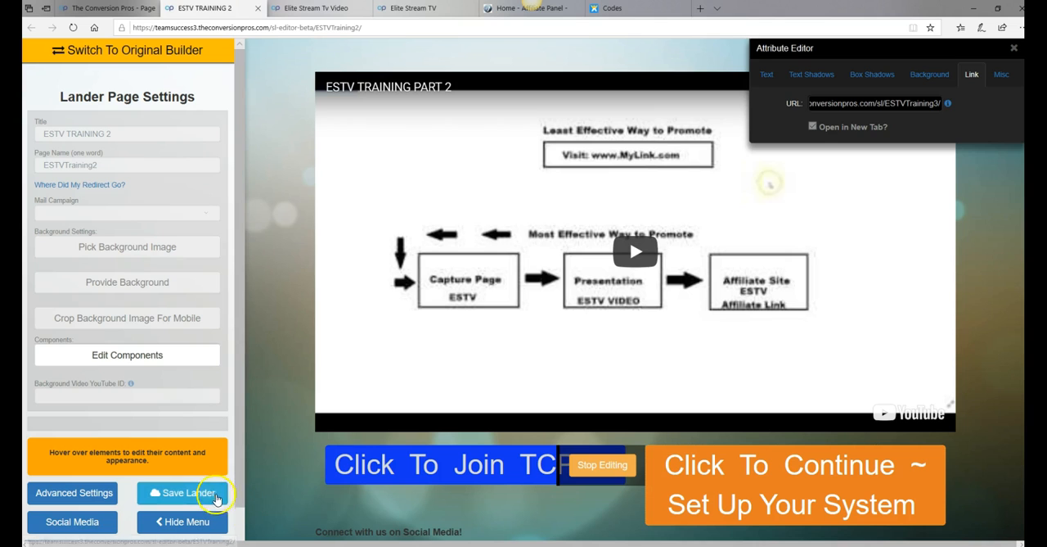
# Save the ESTVTraining2 lander, stop editing the button and close the page's editor
pyautogui.click(200, 494)
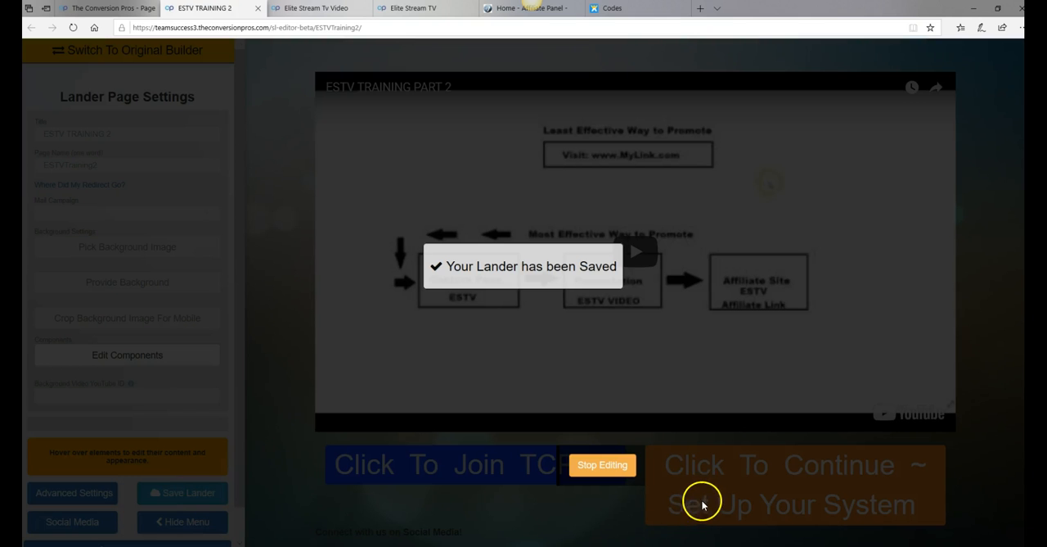
pyautogui.click(618, 477)
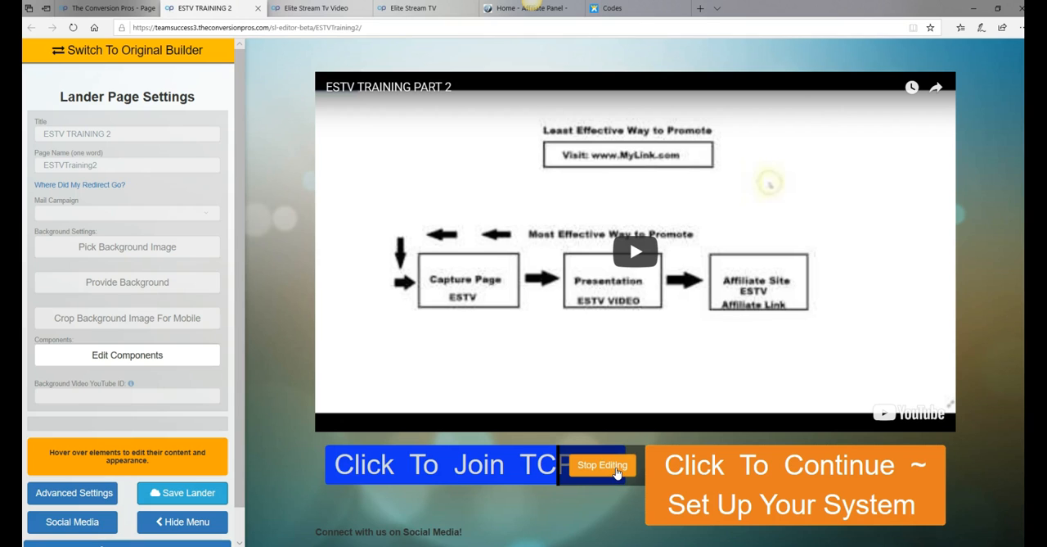
pyautogui.click(618, 473)
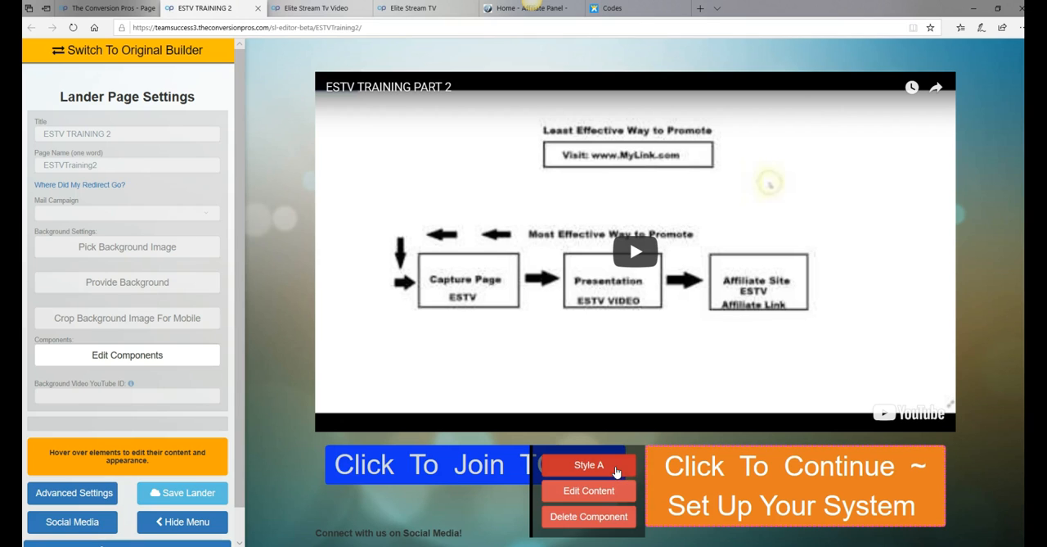
pyautogui.moveTo(450, 428)
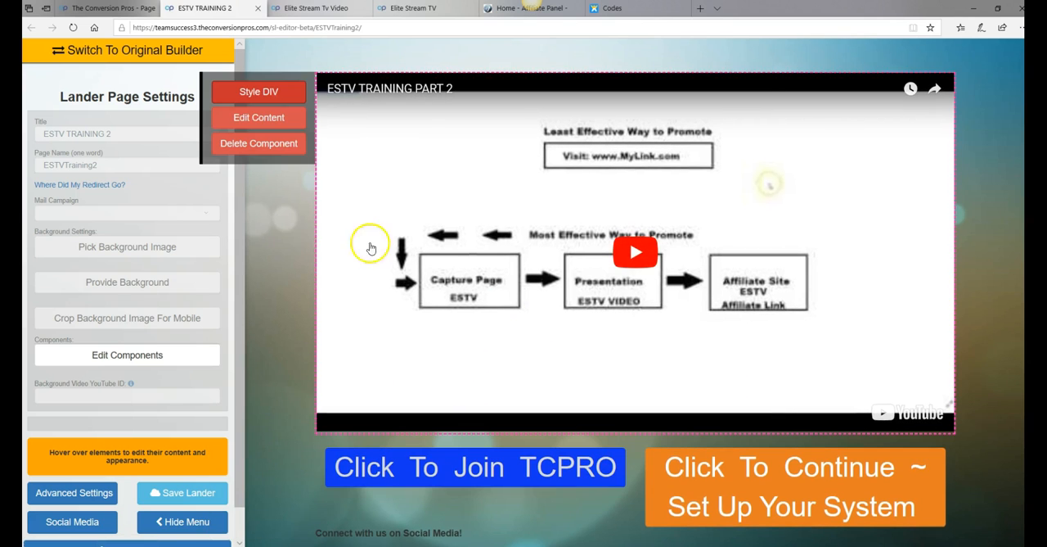
pyautogui.click(259, 10)
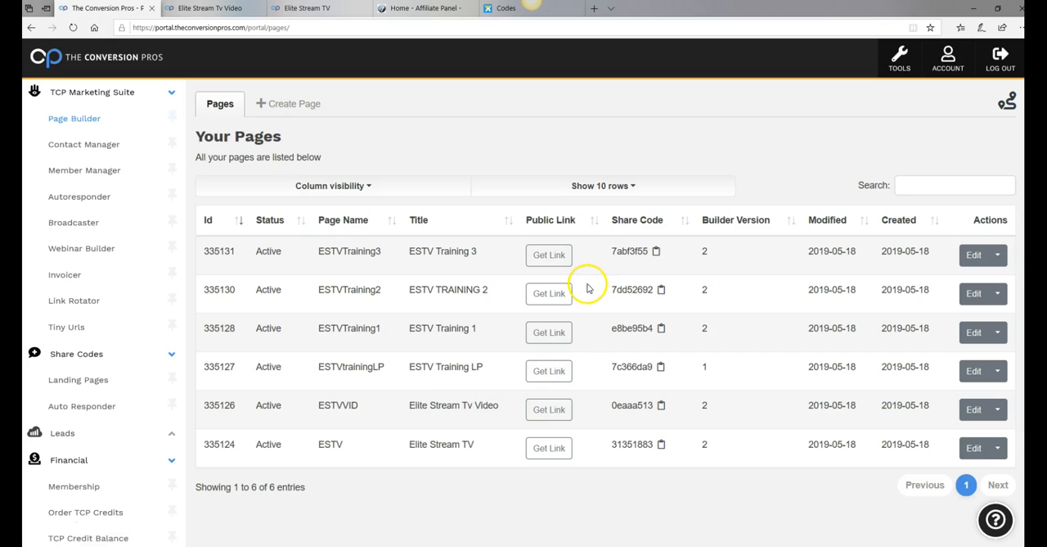
# Open the ESTVTraining3 page for editing and check its title and page name
pyautogui.click(978, 259)
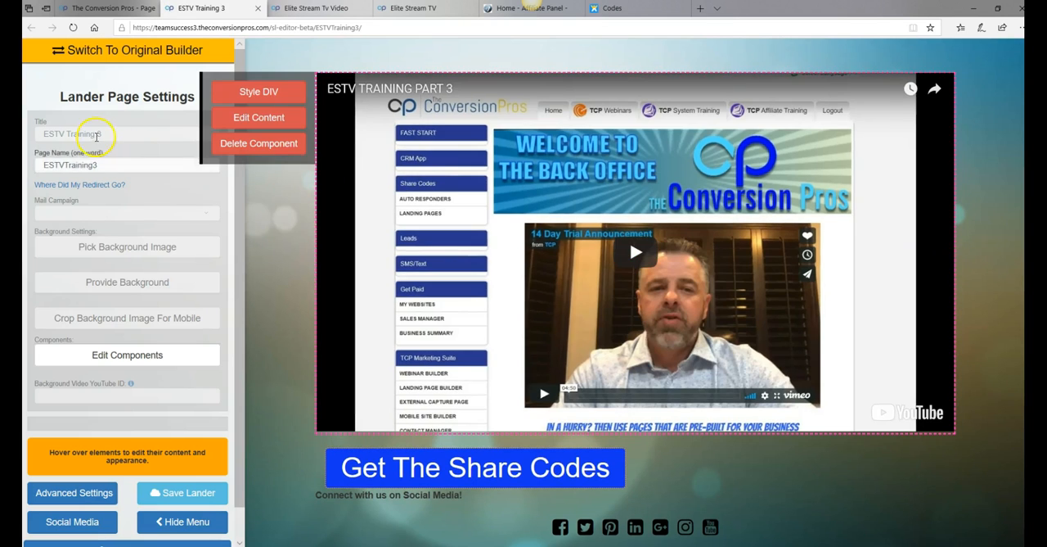
pyautogui.click(98, 134)
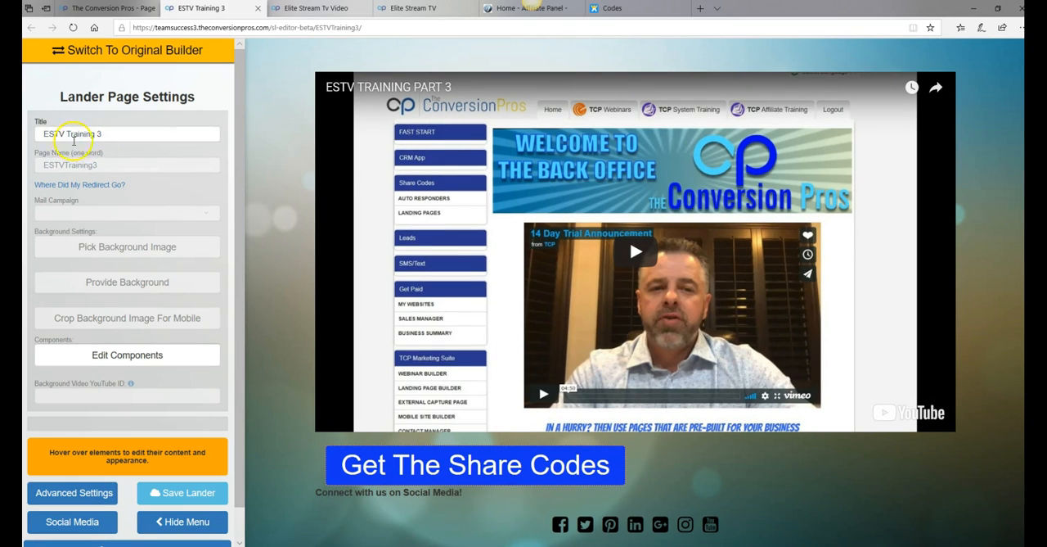
pyautogui.click(58, 163)
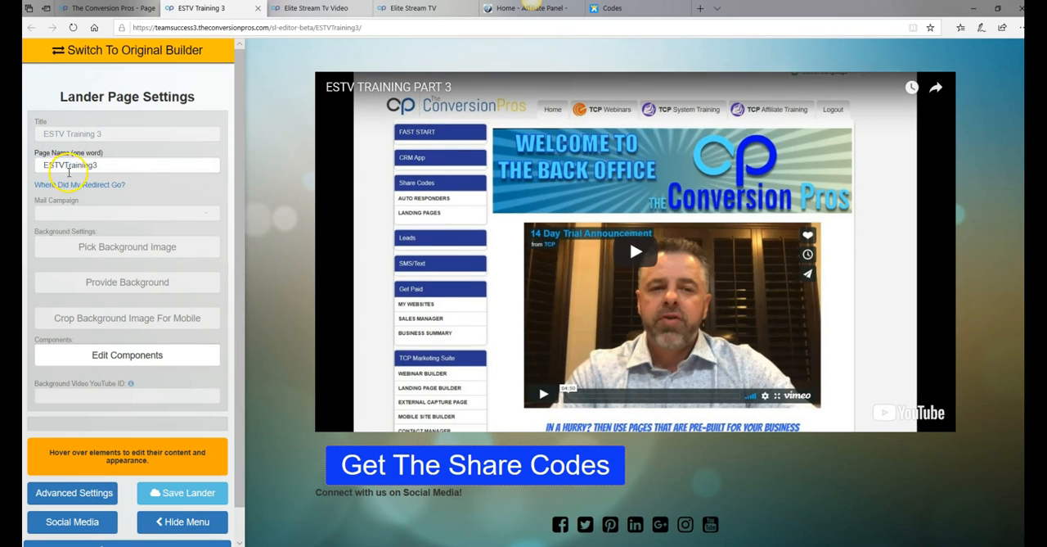
pyautogui.moveTo(532, 220)
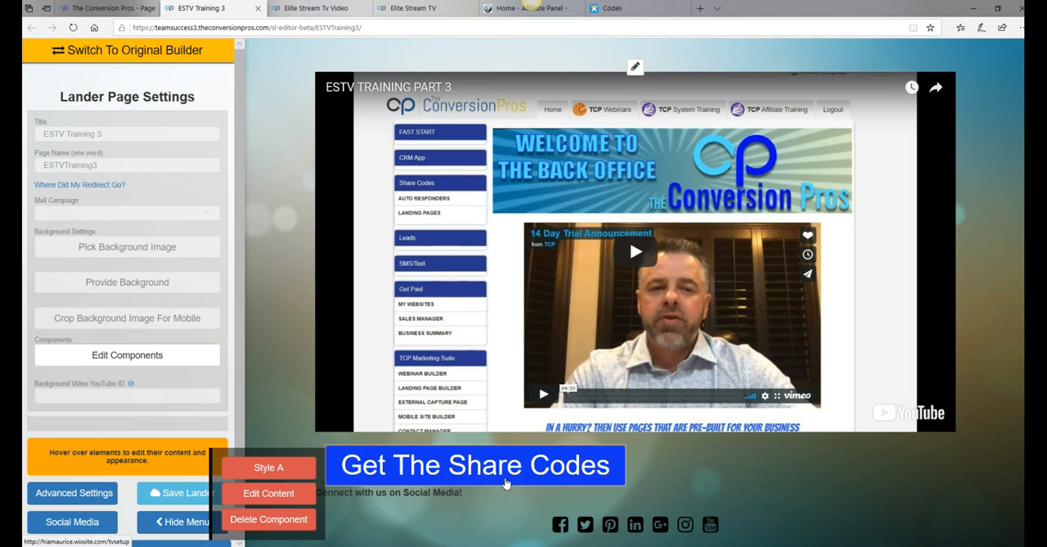
# Look over the share codes list on the Codes page, return to the ESTVTraining3 editor and close it
pyautogui.click(622, 8)
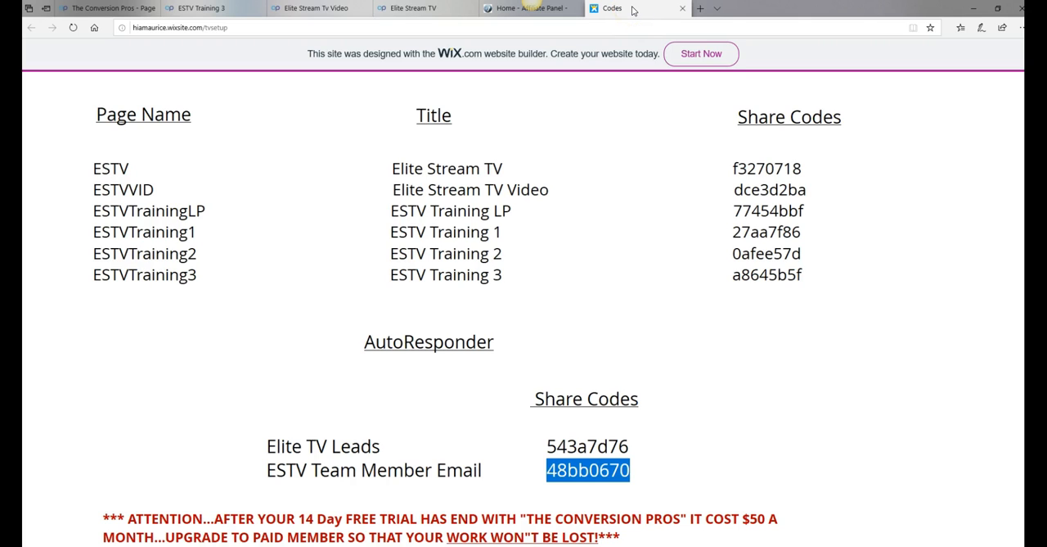
pyautogui.click(736, 453)
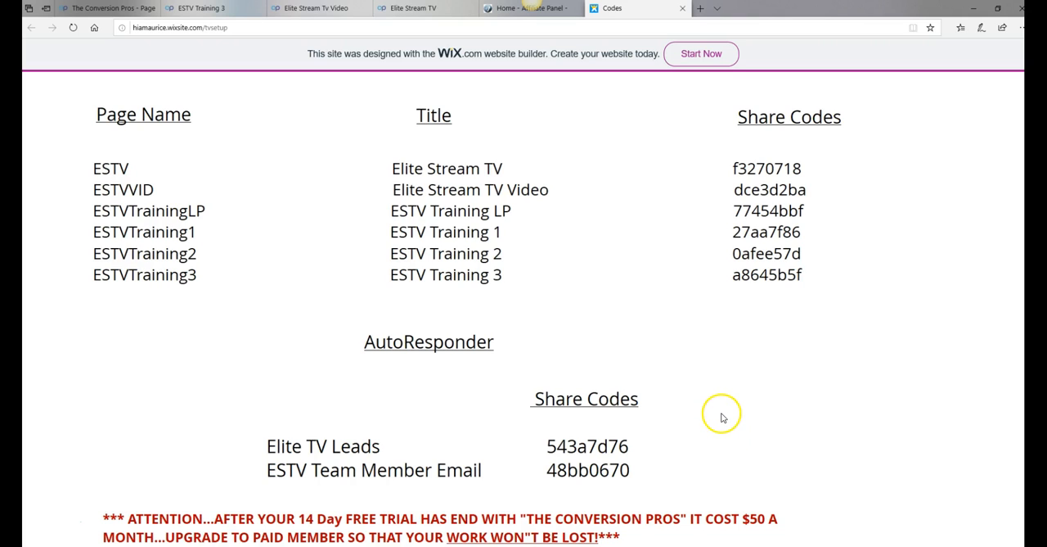
pyautogui.click(205, 8)
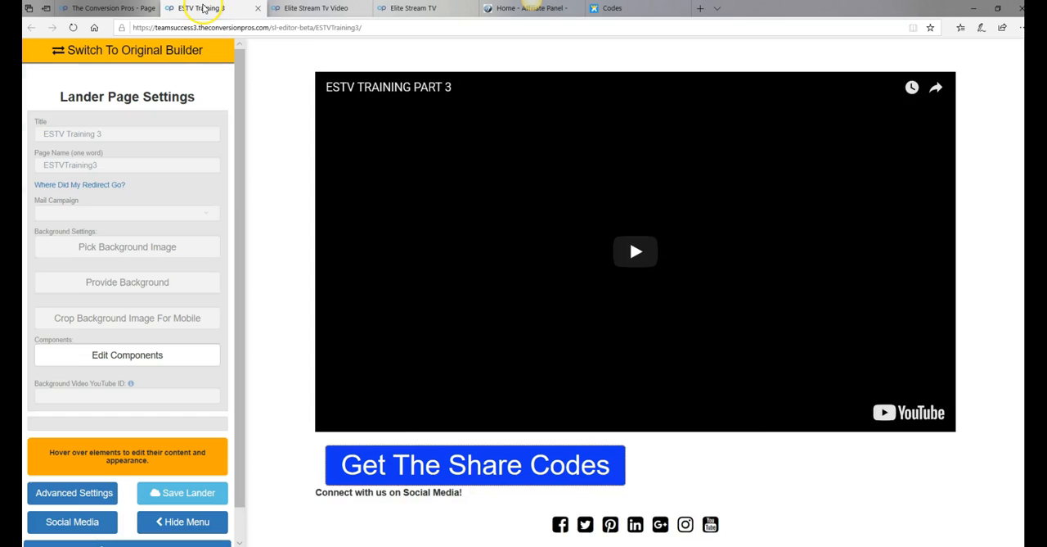
pyautogui.moveTo(542, 328)
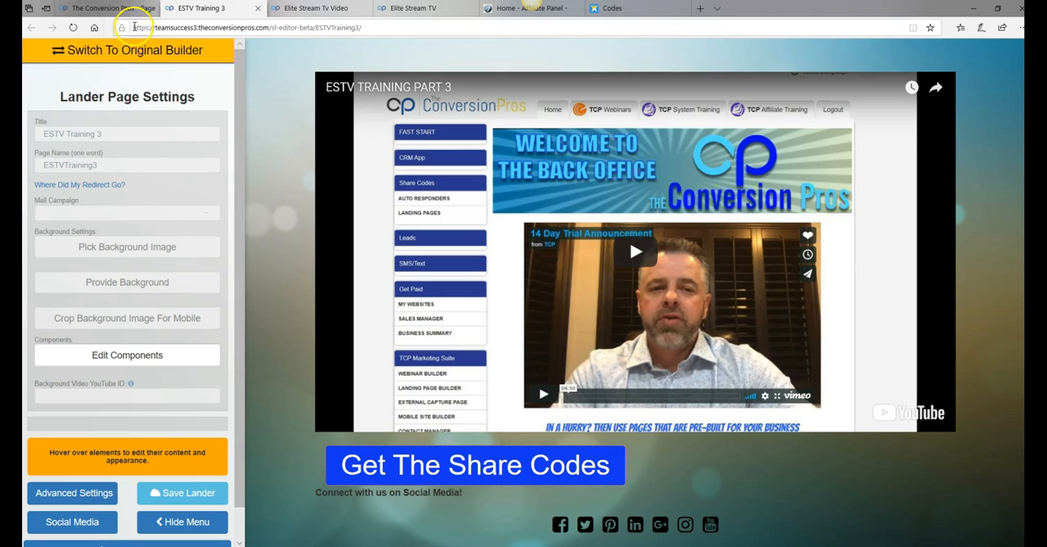
pyautogui.click(260, 9)
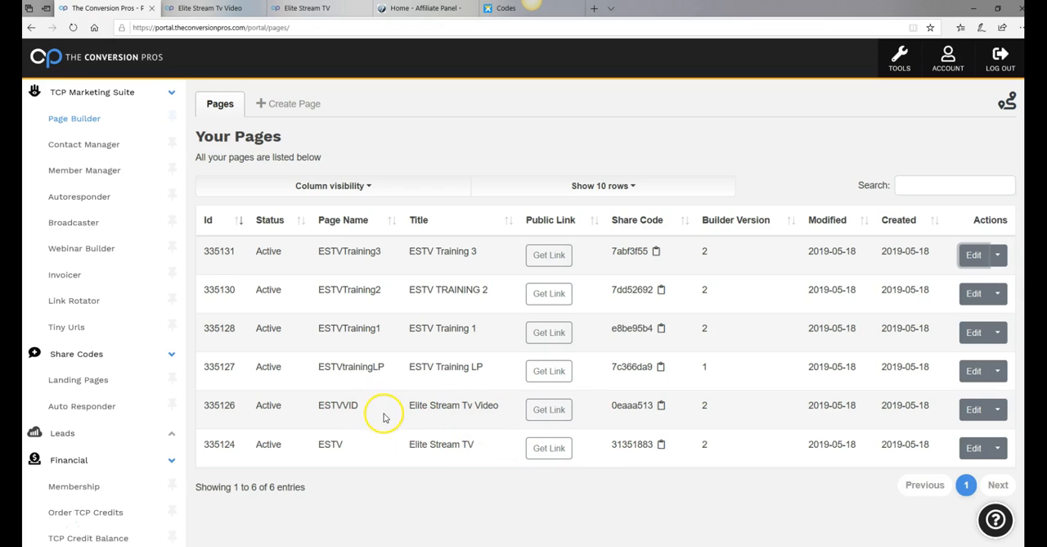
# Copy the public link of the ESTVVID page and close the link dialog
pyautogui.click(559, 418)
pyautogui.moveTo(658, 128); pyautogui.dragTo(346, 150)
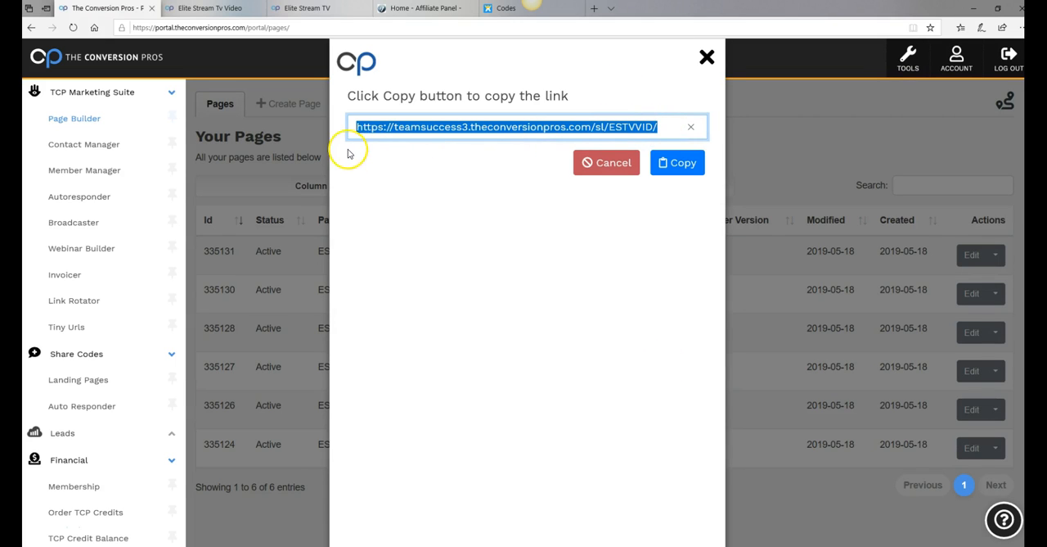
pyautogui.rightClick(543, 134)
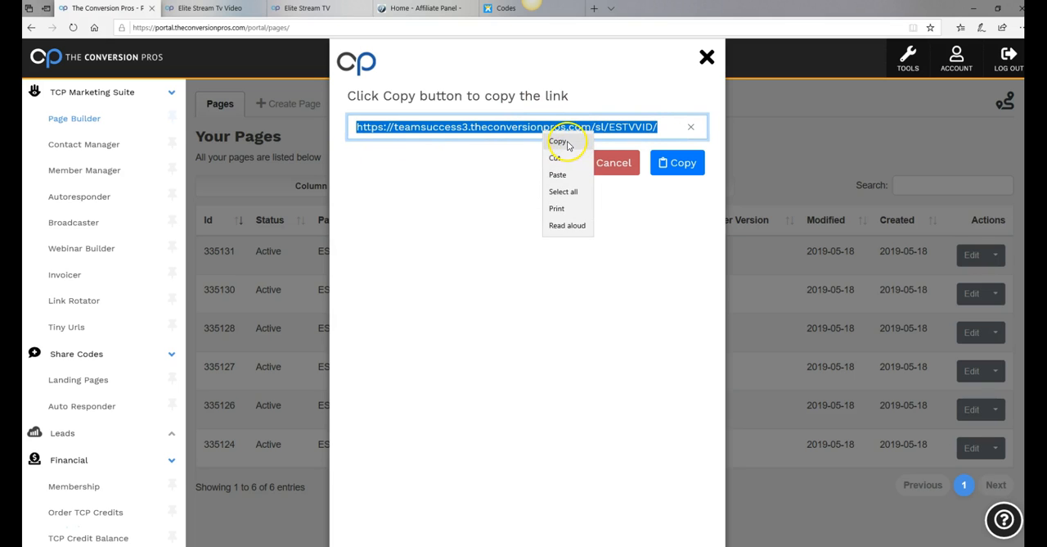
pyautogui.click(560, 142)
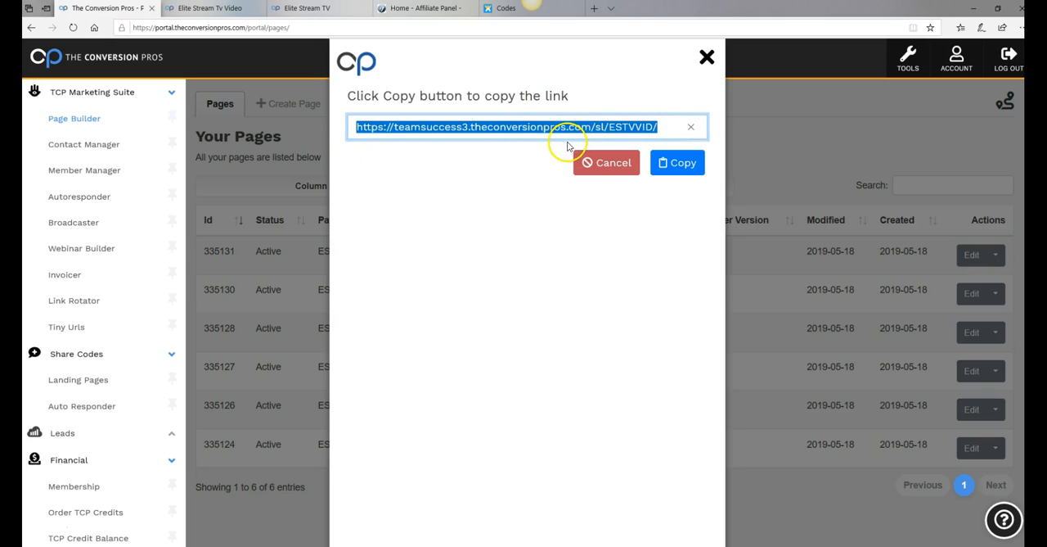
pyautogui.click(707, 57)
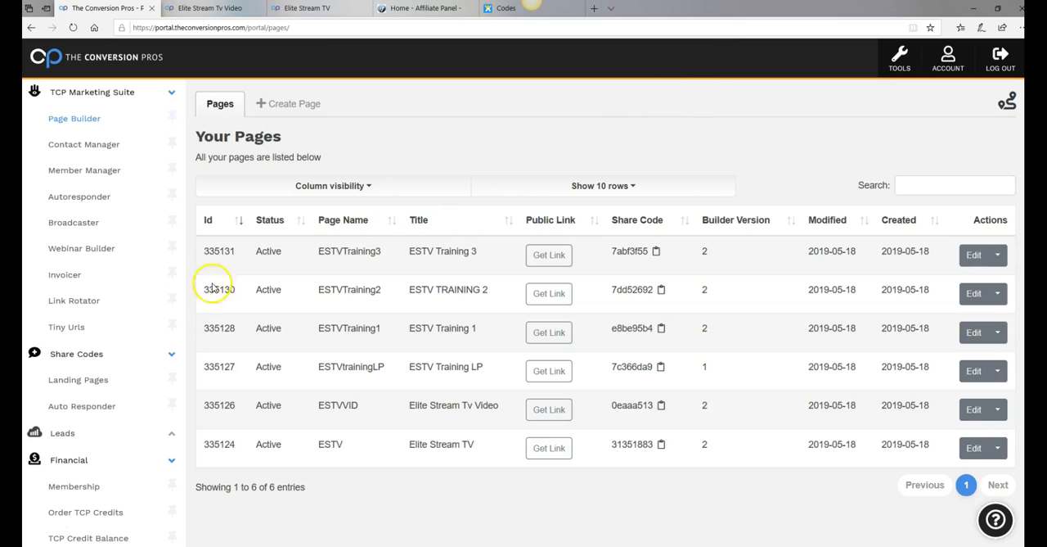
# Go to the autoresponder campaigns, dismiss the guided tour and open the email series of the Elite TV Leads campaign
pyautogui.click(71, 200)
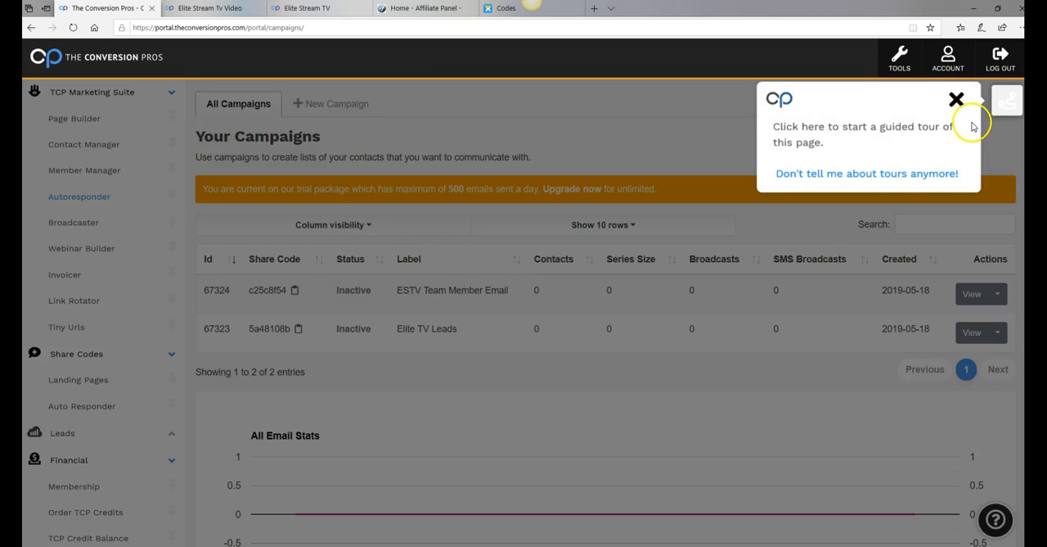
pyautogui.click(956, 102)
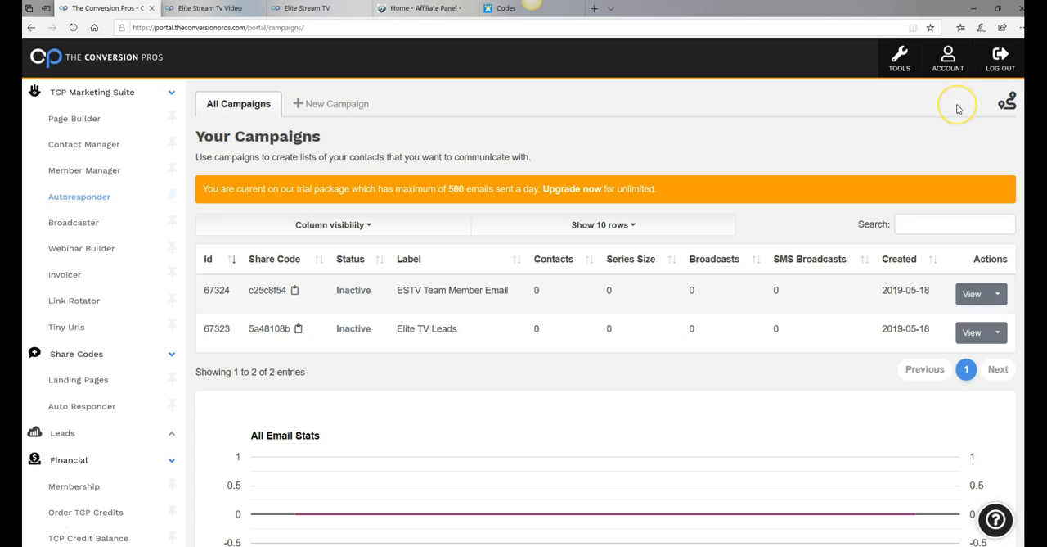
pyautogui.click(951, 120)
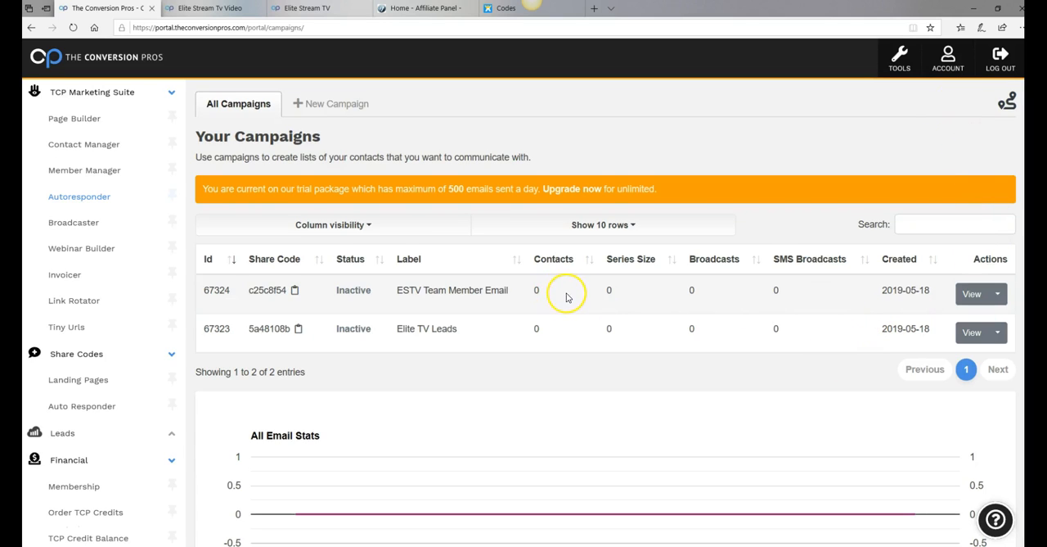
pyautogui.scroll(-3, 461, 328)
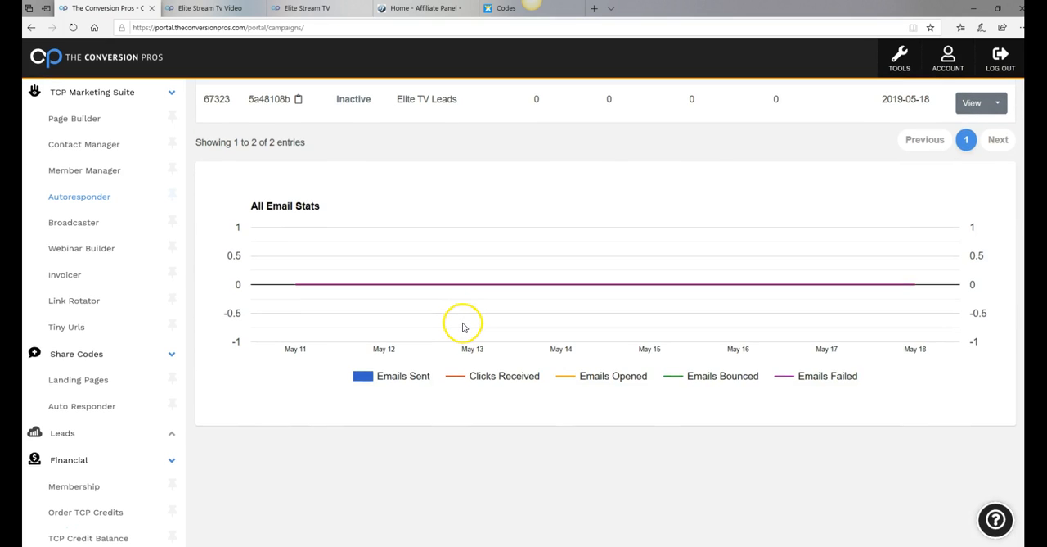
pyautogui.scroll(2, 462, 327)
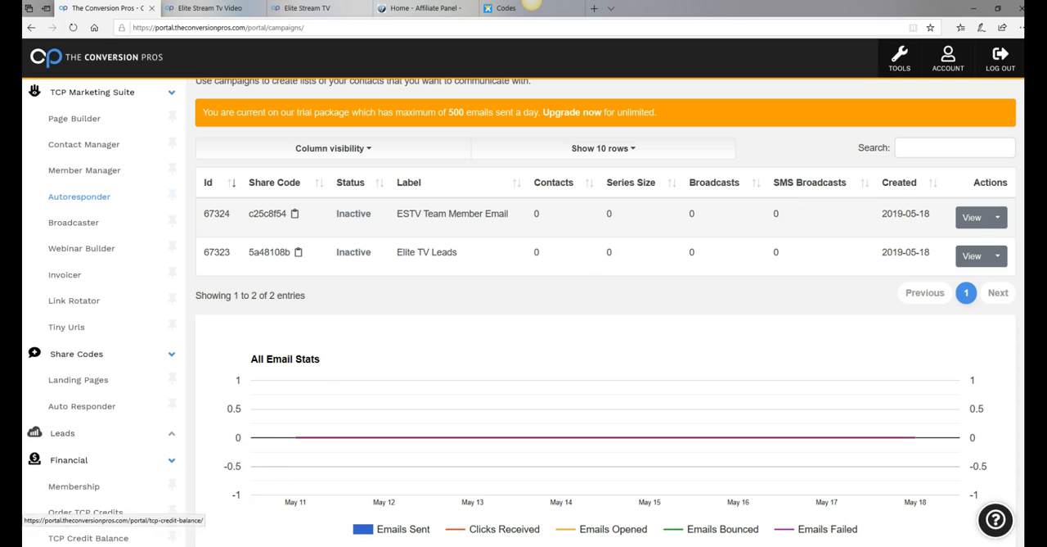
pyautogui.scroll(1, 392, 369)
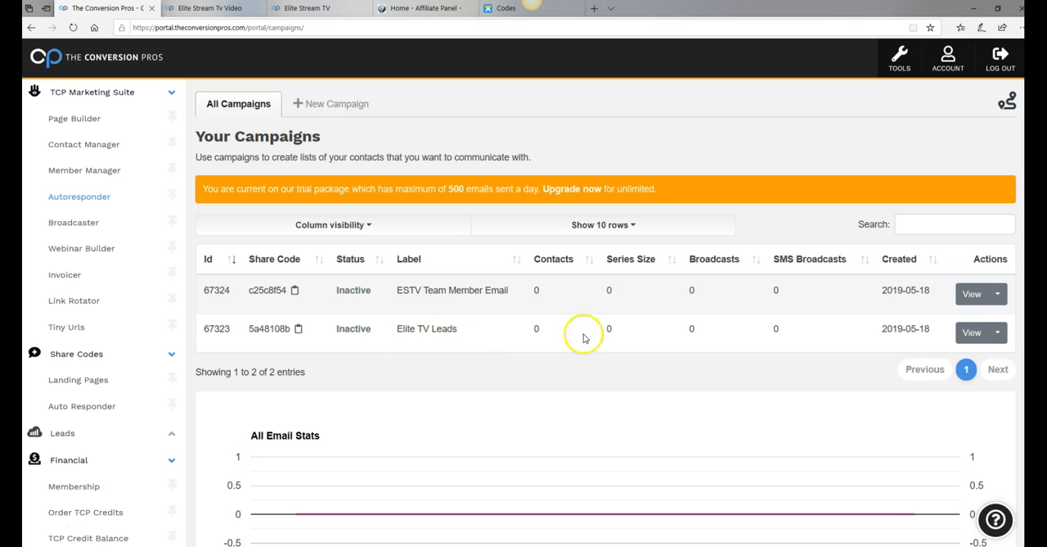
pyautogui.click(972, 334)
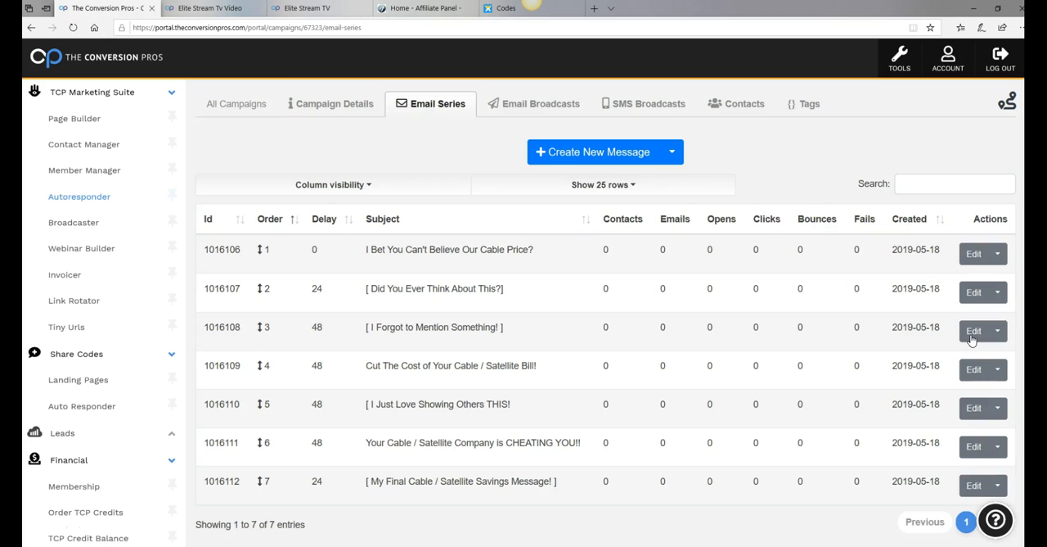
# Set the Elite TV Leads campaign's status to Active in its campaign details and save the change
pyautogui.click(335, 105)
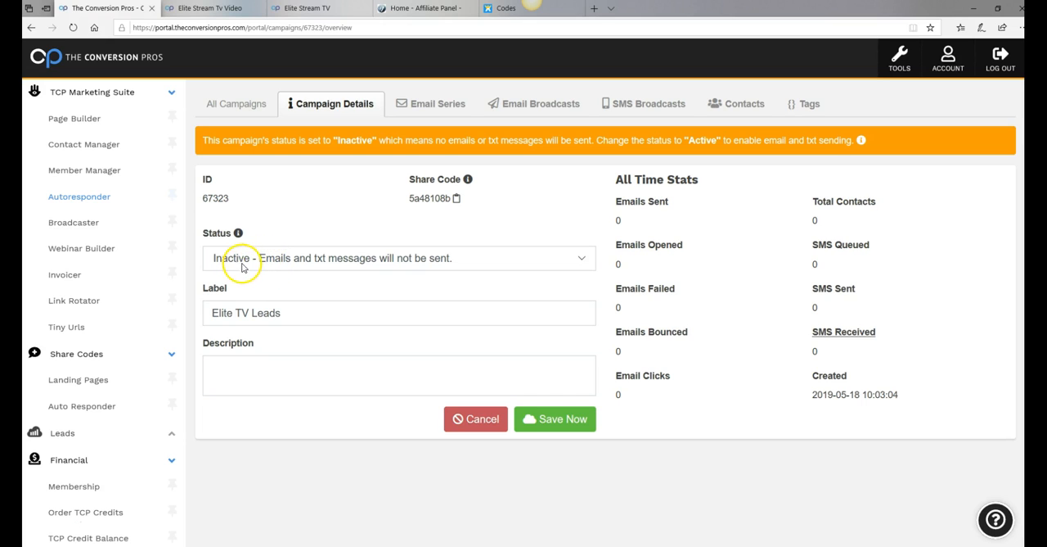
pyautogui.click(583, 261)
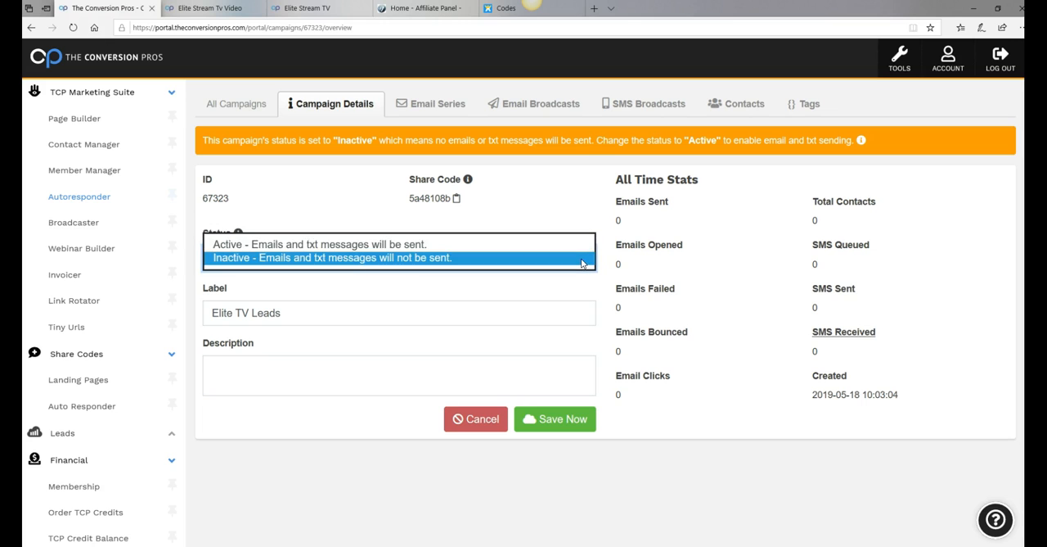
pyautogui.click(372, 244)
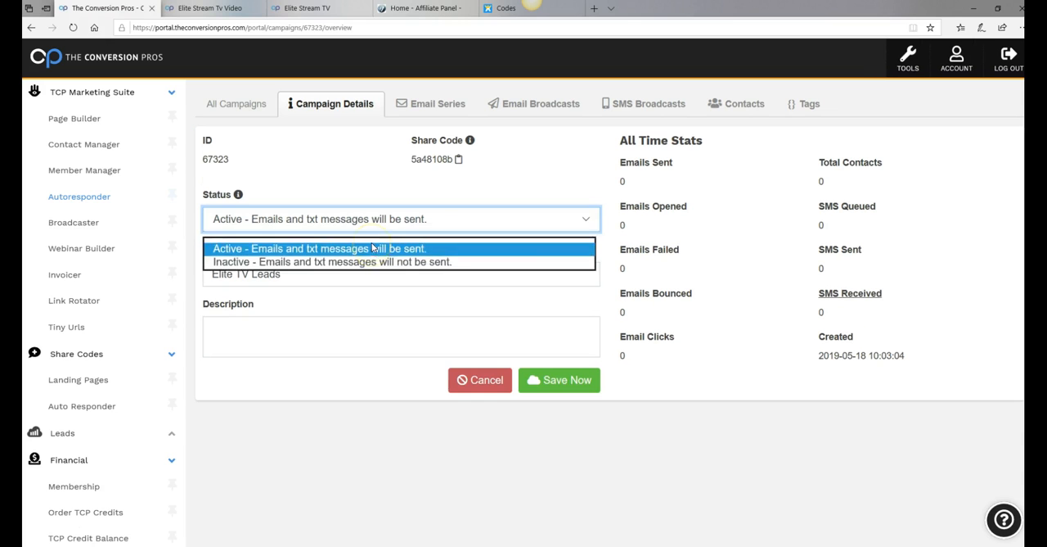
pyautogui.click(556, 381)
pyautogui.click(523, 141)
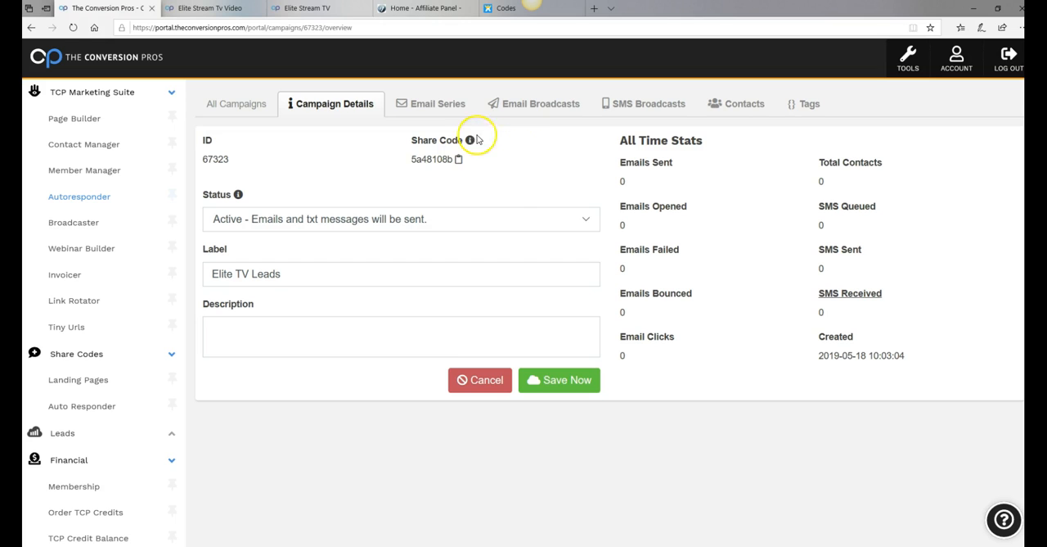
# Return to the campaign's email series, dismiss the guided tour and open the message "I Bet You Can't Believe Our Cable Price?" for editing
pyautogui.click(433, 106)
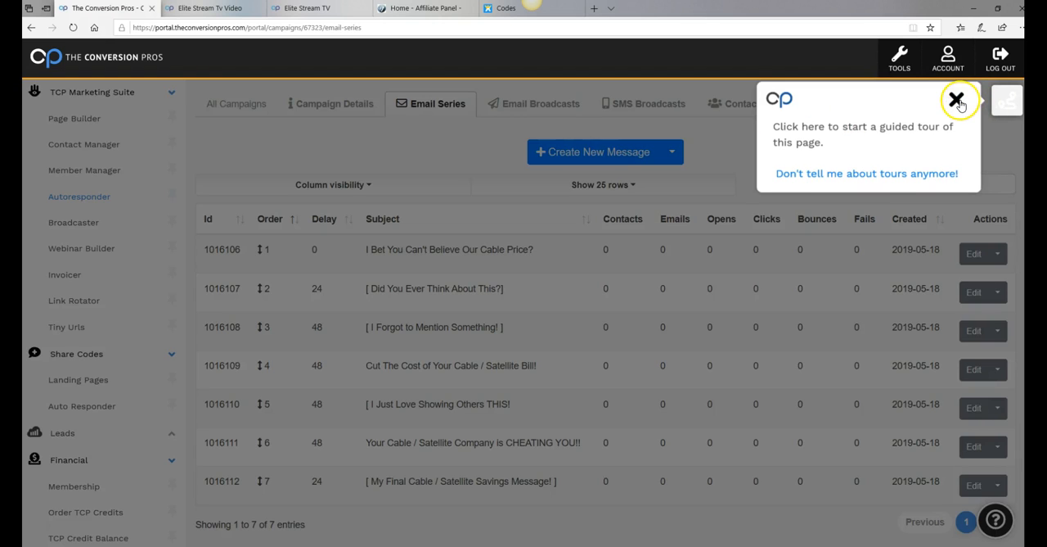
pyautogui.click(957, 100)
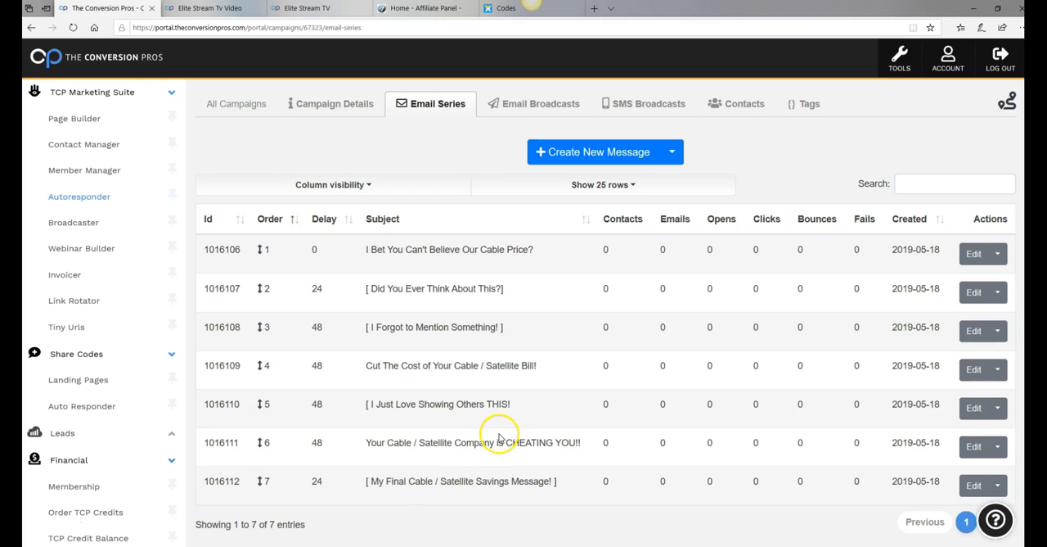
pyautogui.click(974, 254)
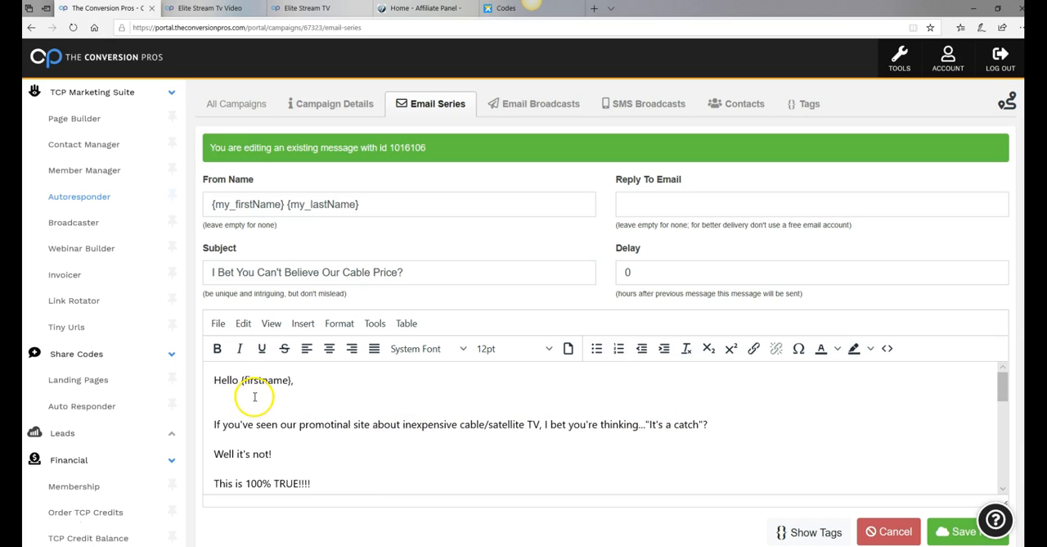
pyautogui.scroll(-3, 254, 396)
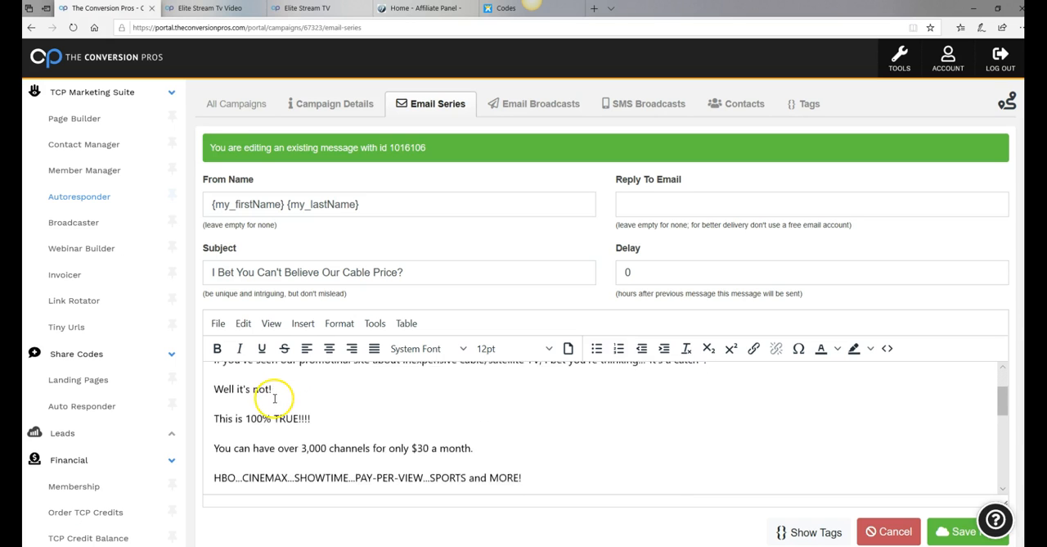
pyautogui.scroll(-5, 275, 396)
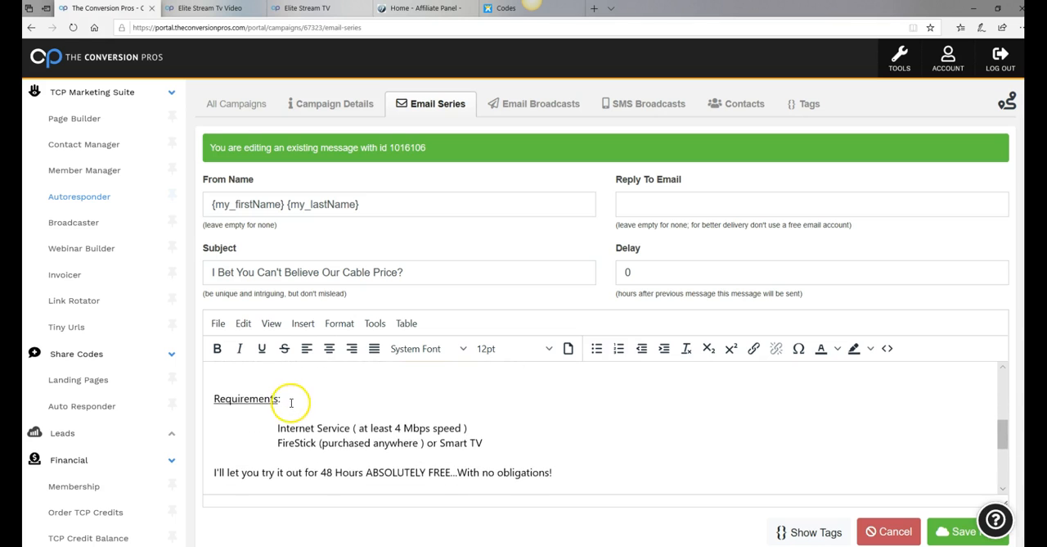
pyautogui.scroll(-1, 302, 412)
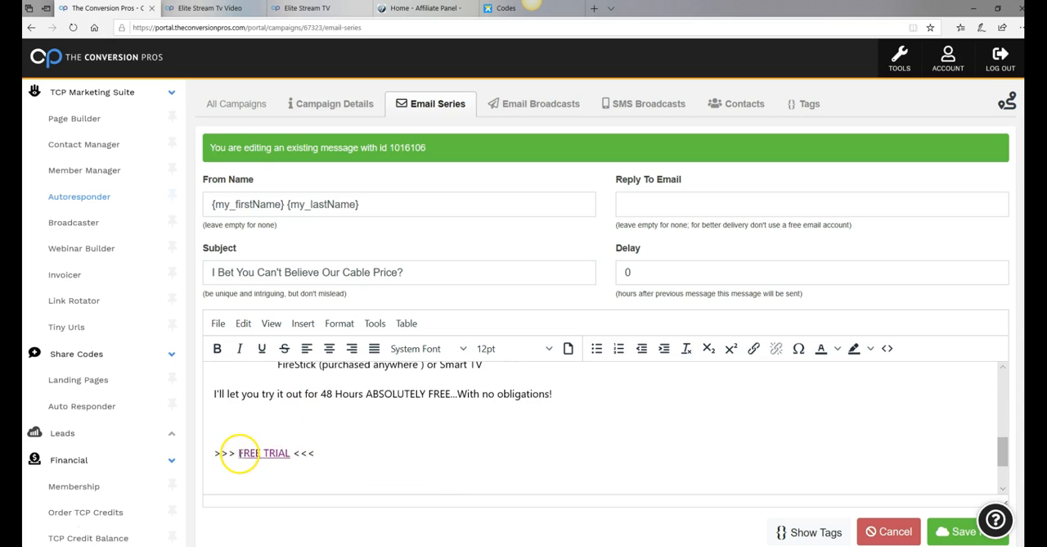
pyautogui.moveTo(240, 456); pyautogui.dragTo(286, 460)
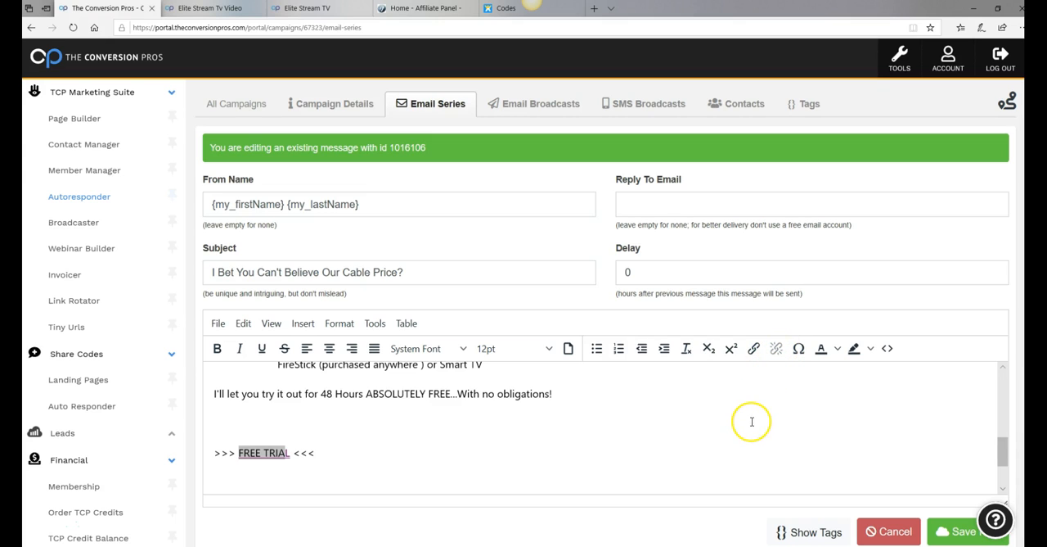
pyautogui.click(752, 421)
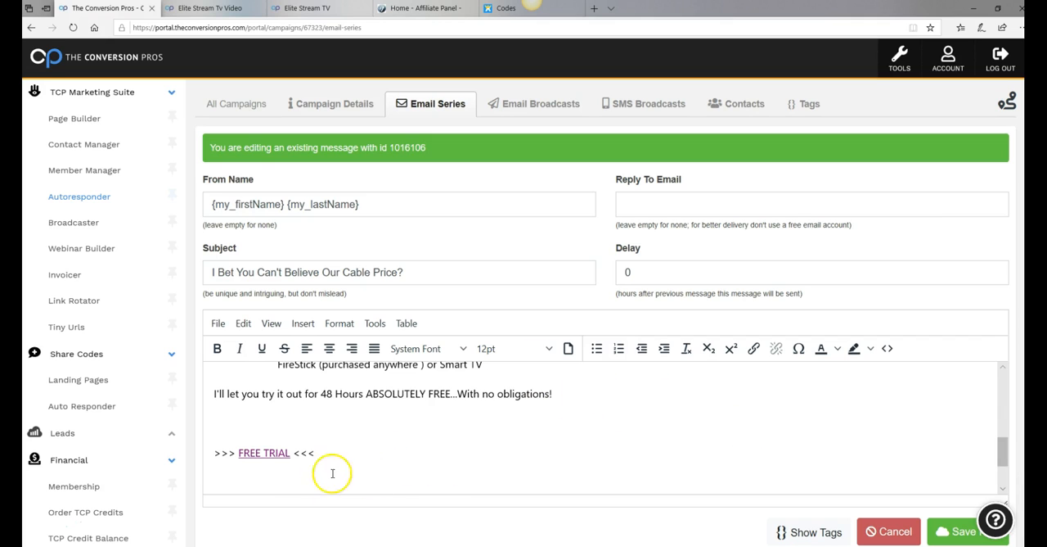
pyautogui.doubleClick(249, 452)
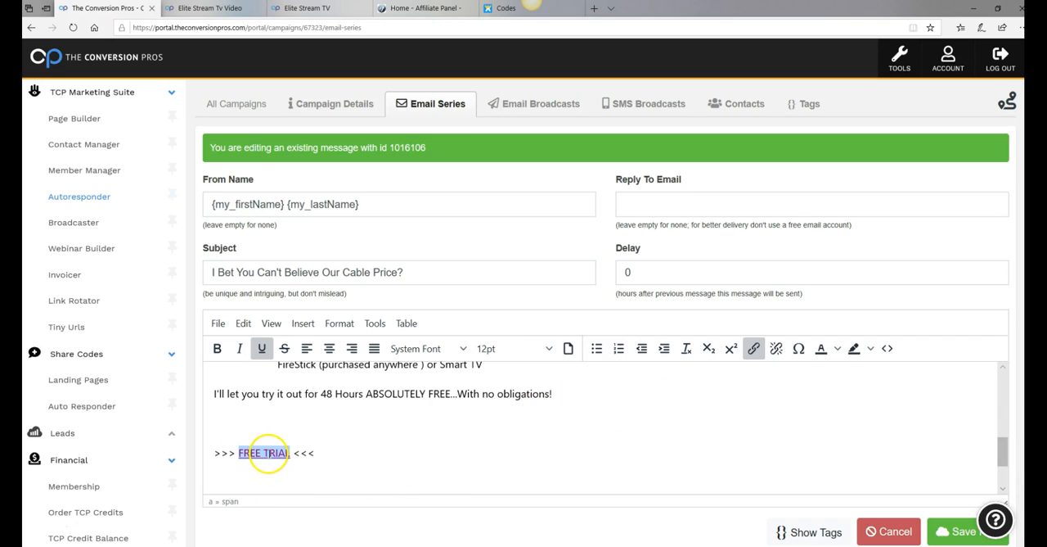
pyautogui.click(754, 349)
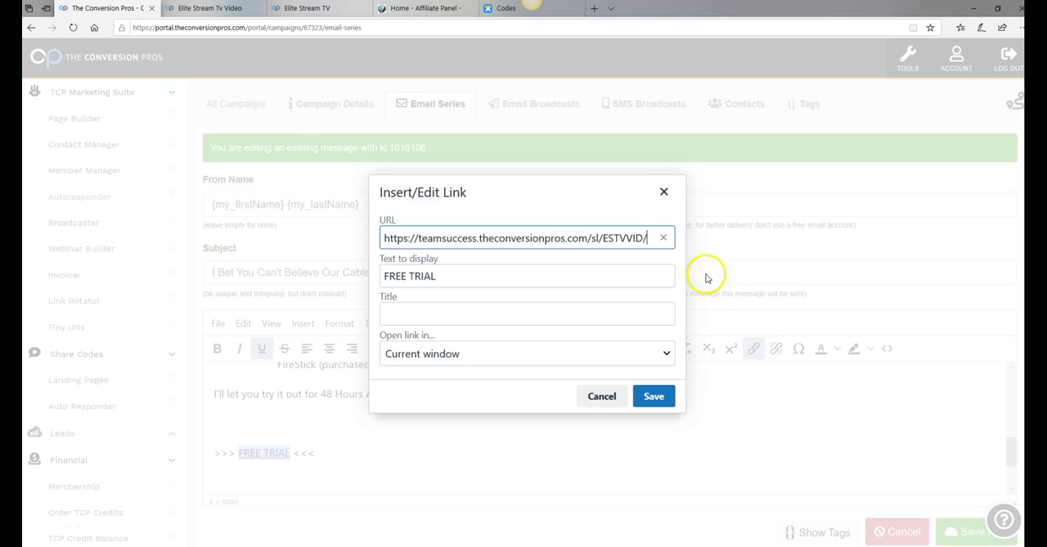
pyautogui.click(664, 239)
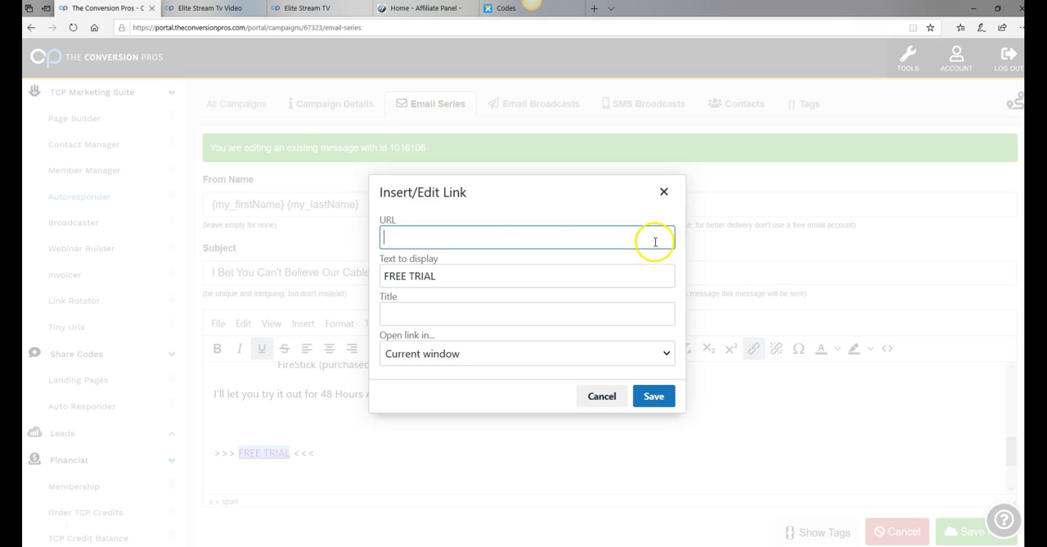
pyautogui.rightClick(419, 238)
pyautogui.click(433, 249)
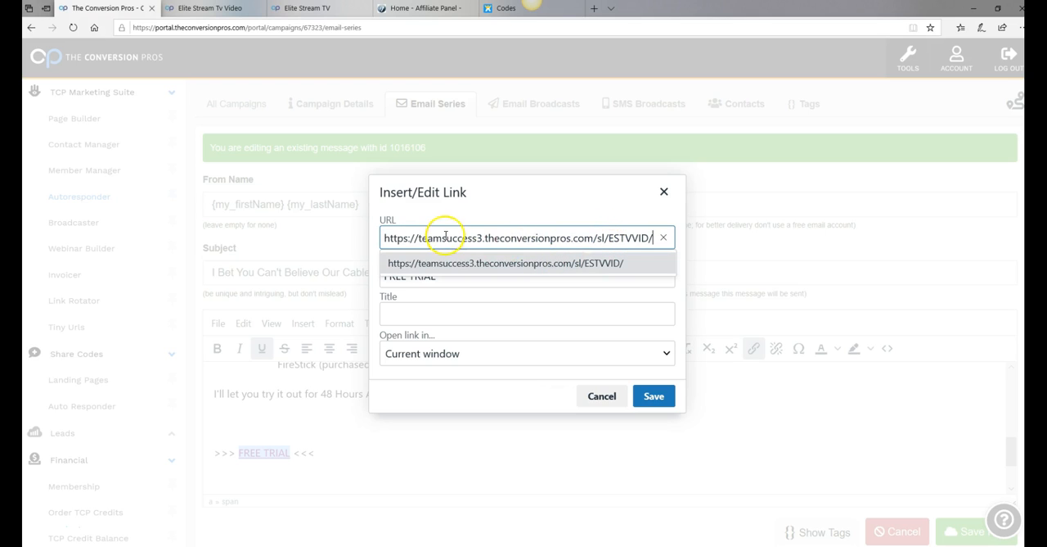
pyautogui.click(654, 398)
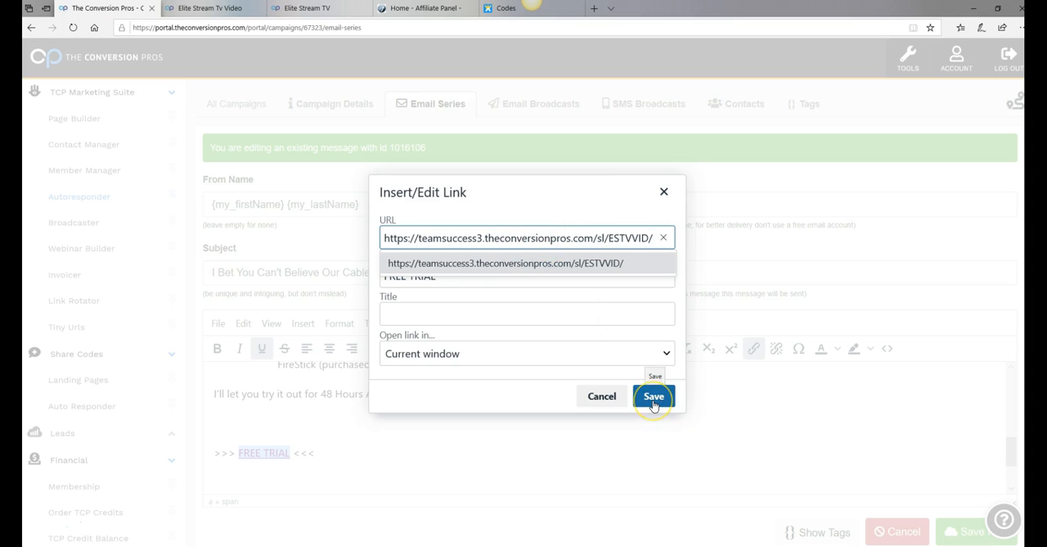
pyautogui.click(654, 398)
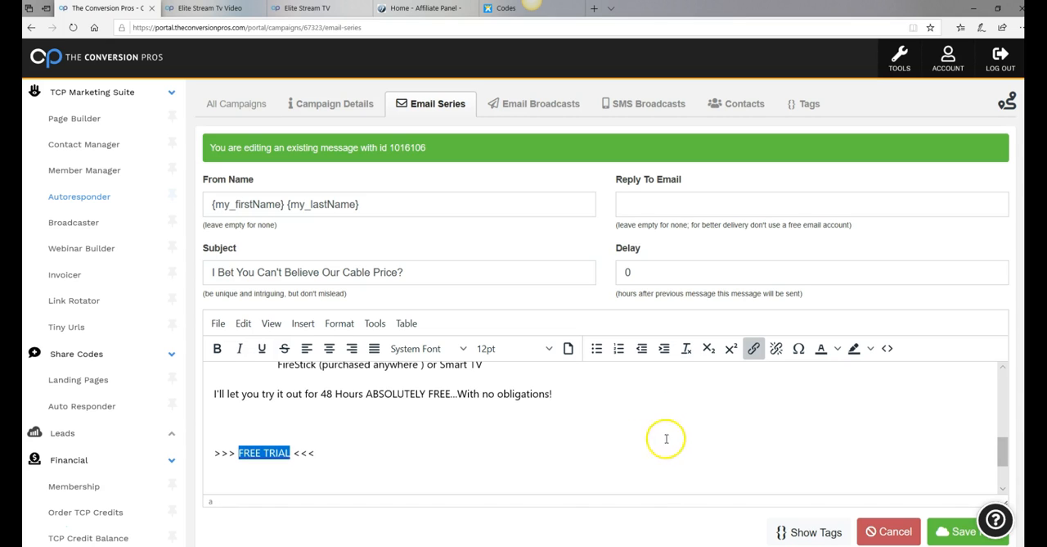
# Check the end of the message below the FREE TRIAL link and save the edited email
pyautogui.scroll(-1, 793, 414)
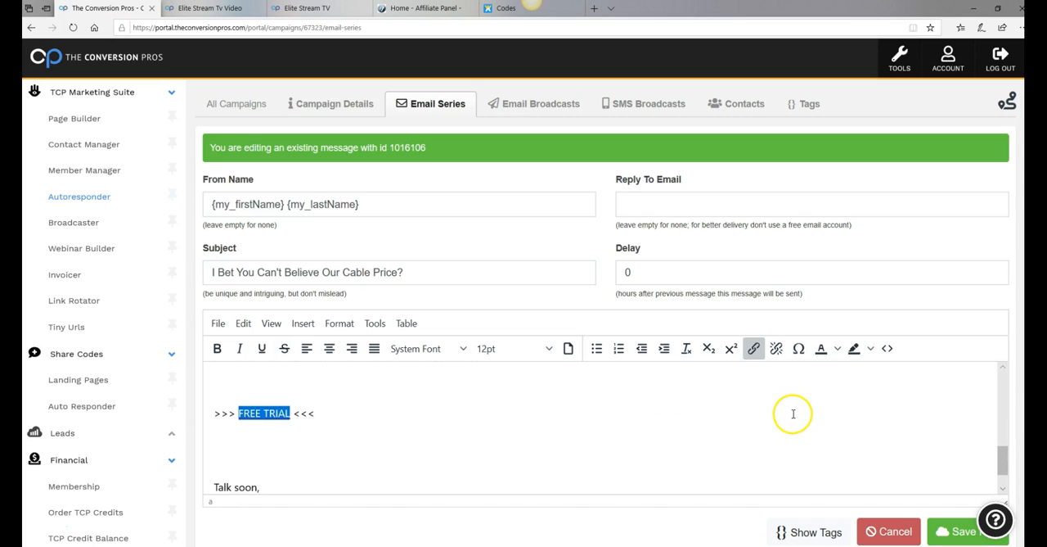
pyautogui.scroll(-1, 1020, 420)
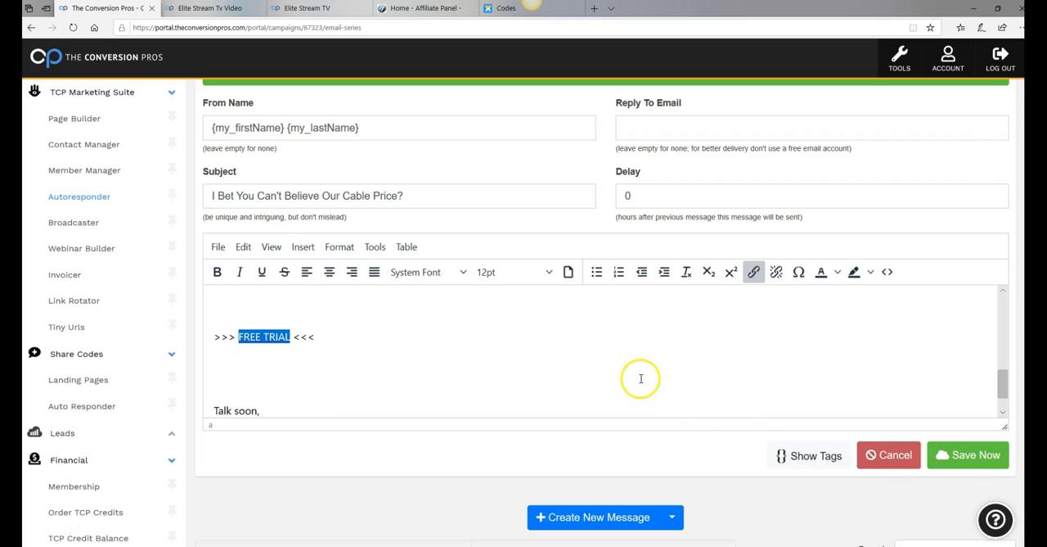
pyautogui.scroll(-1, 540, 368)
pyautogui.scroll(-1, 313, 372)
pyautogui.scroll(-1, 306, 370)
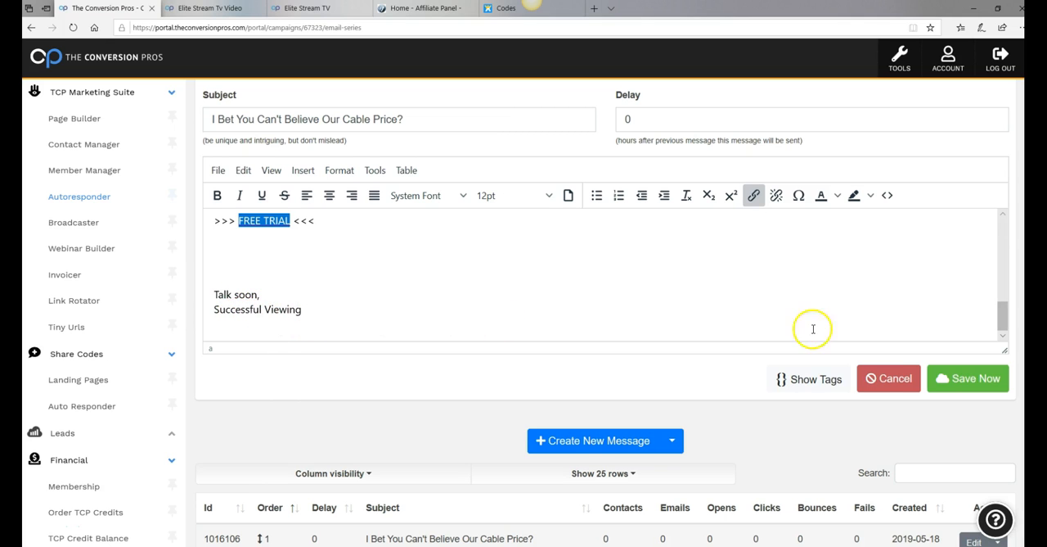
pyautogui.click(976, 386)
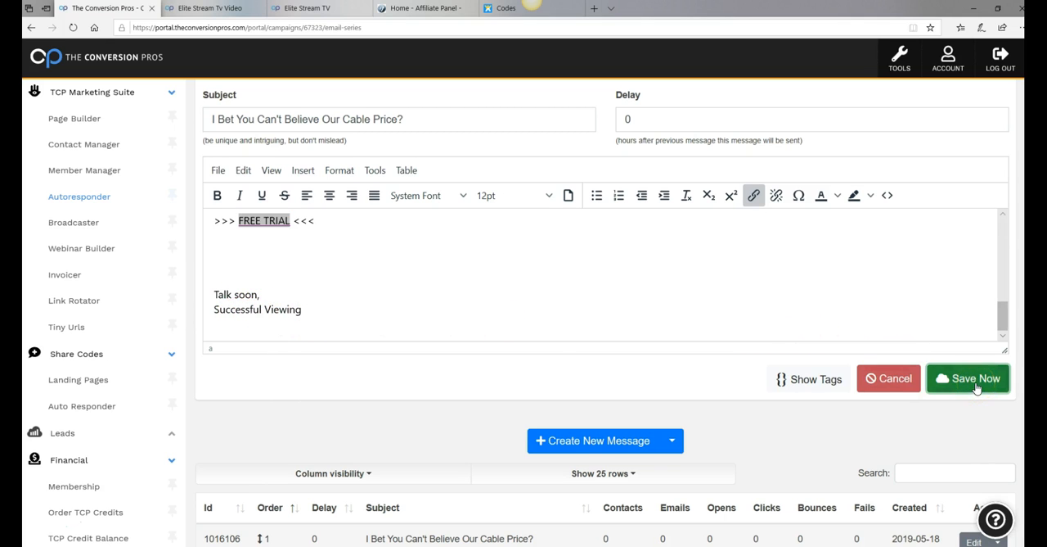
pyautogui.click(561, 141)
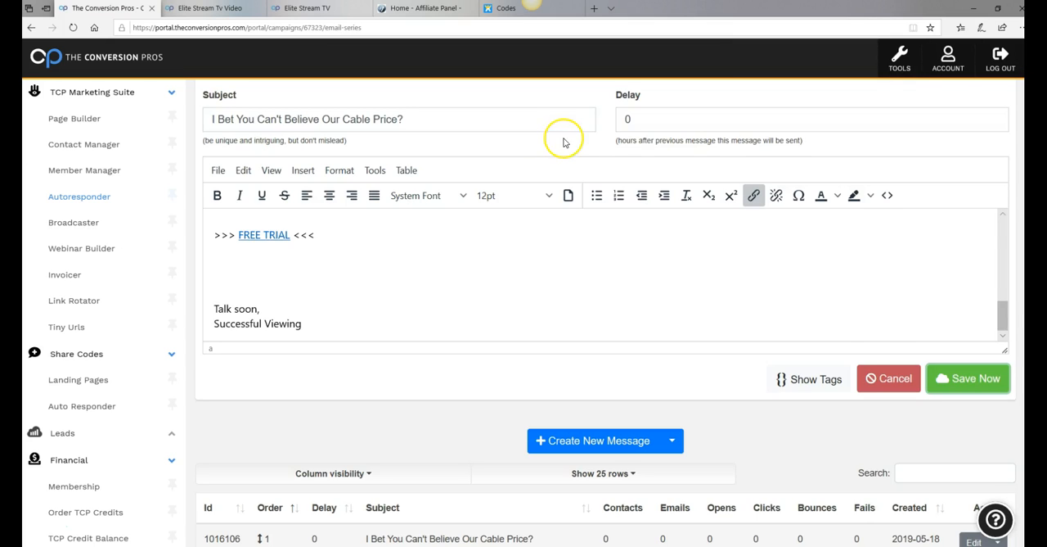
# Look over the series list and the CLICK HERE! link in the "[ Did You Ever Think About This?]" message, and recheck the first message's text
pyautogui.scroll(1, 879, 309)
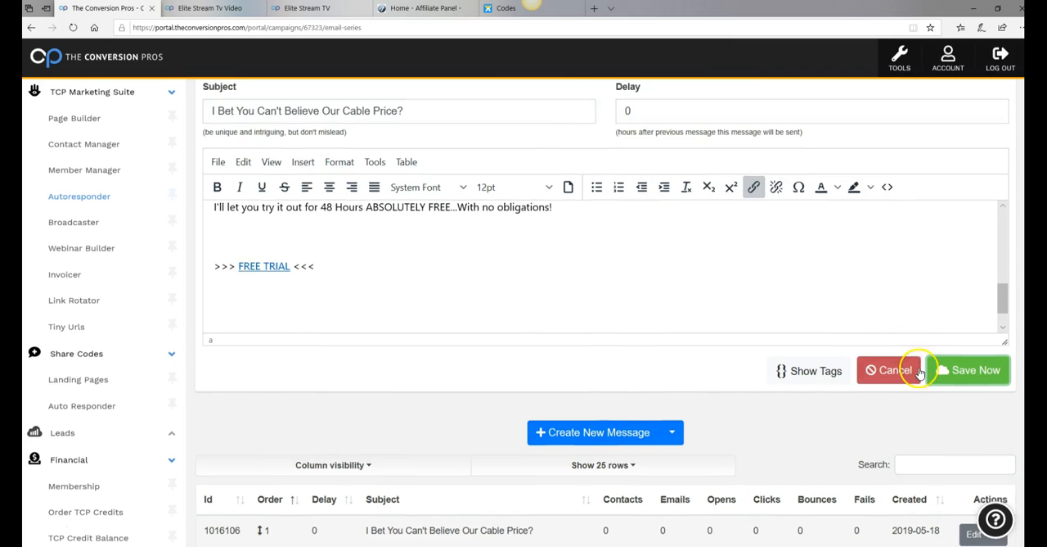
pyautogui.scroll(-2, 919, 373)
pyautogui.scroll(-1, 975, 315)
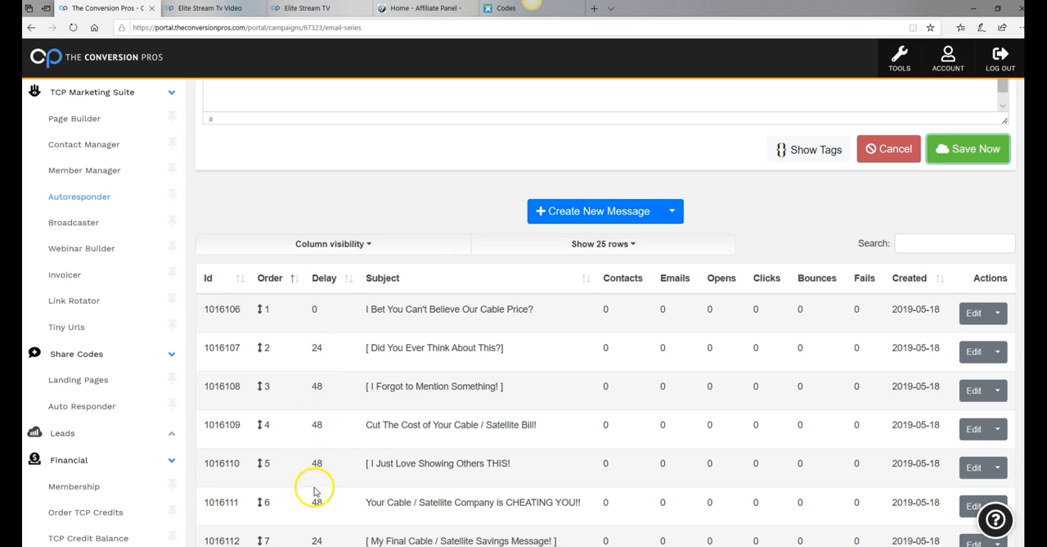
pyautogui.scroll(-1, 316, 488)
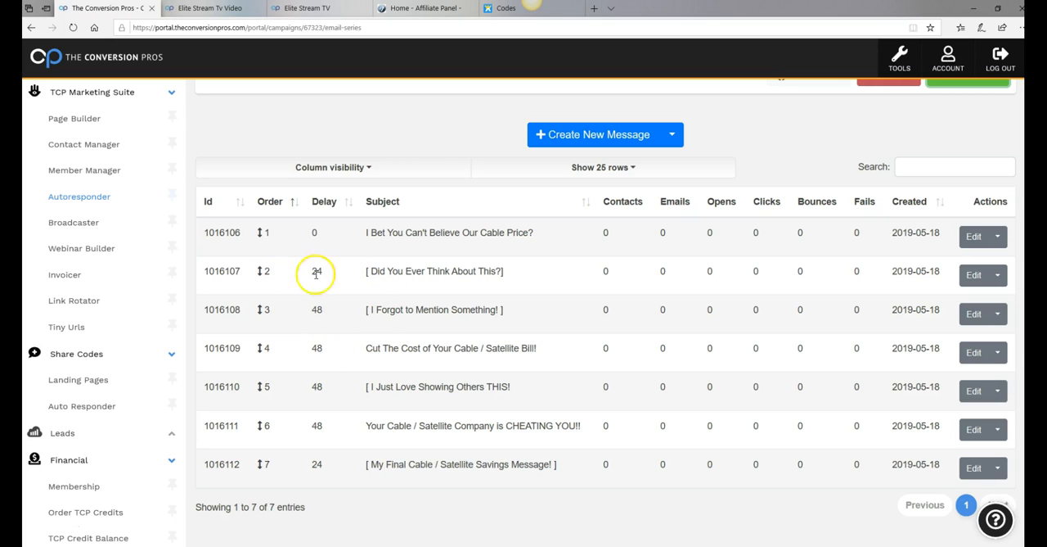
pyautogui.click(973, 281)
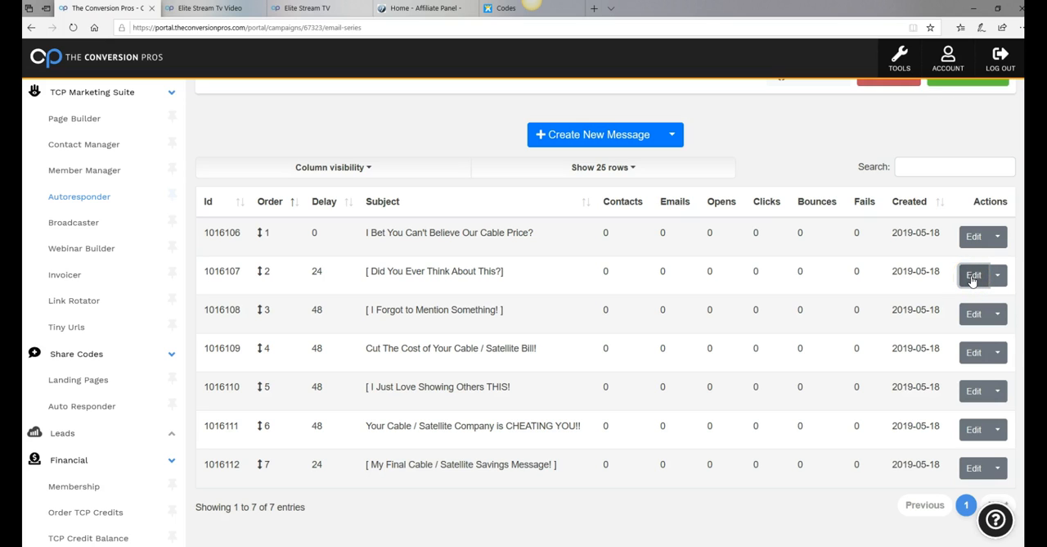
pyautogui.click(972, 282)
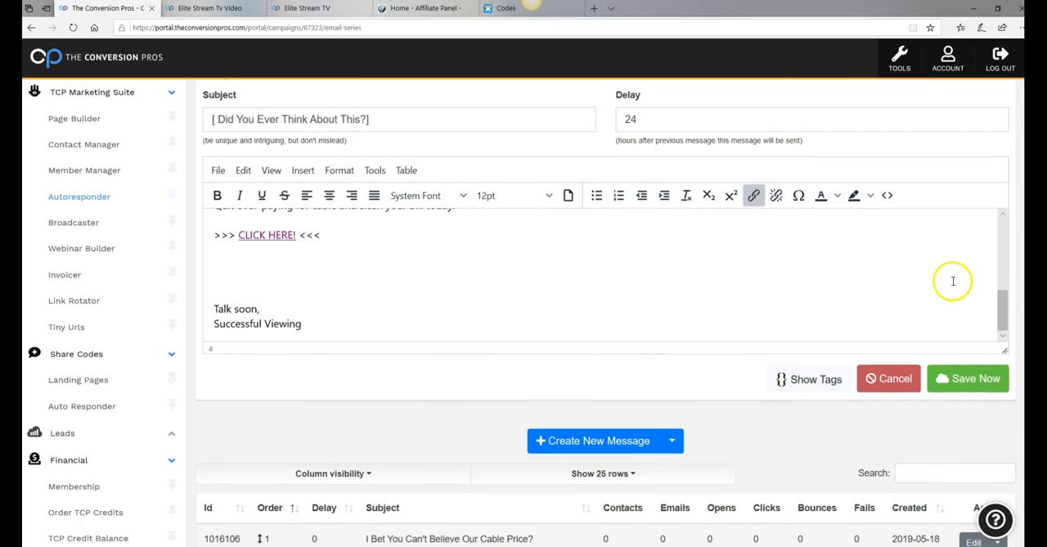
pyautogui.scroll(1, 953, 281)
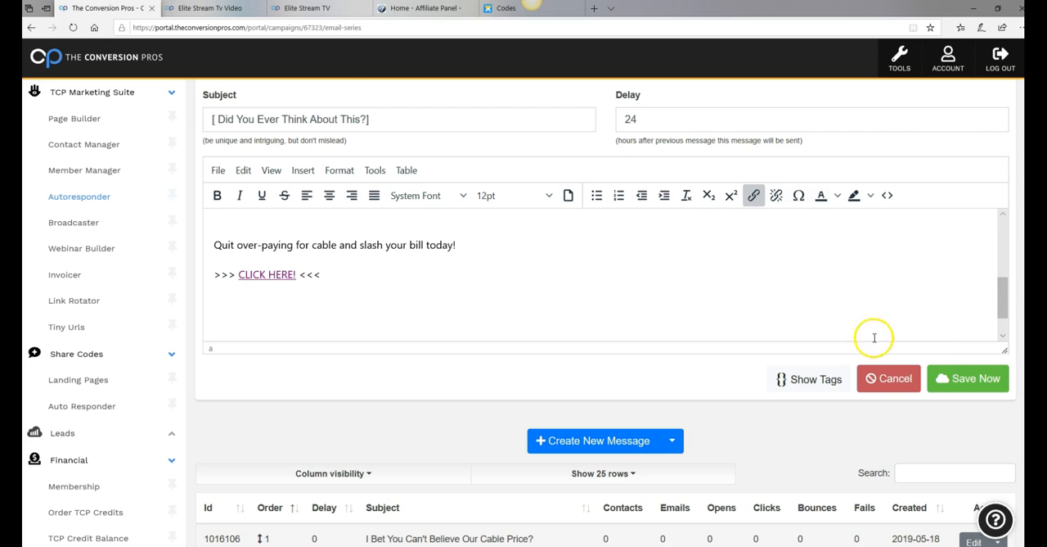
pyautogui.scroll(-2, 874, 337)
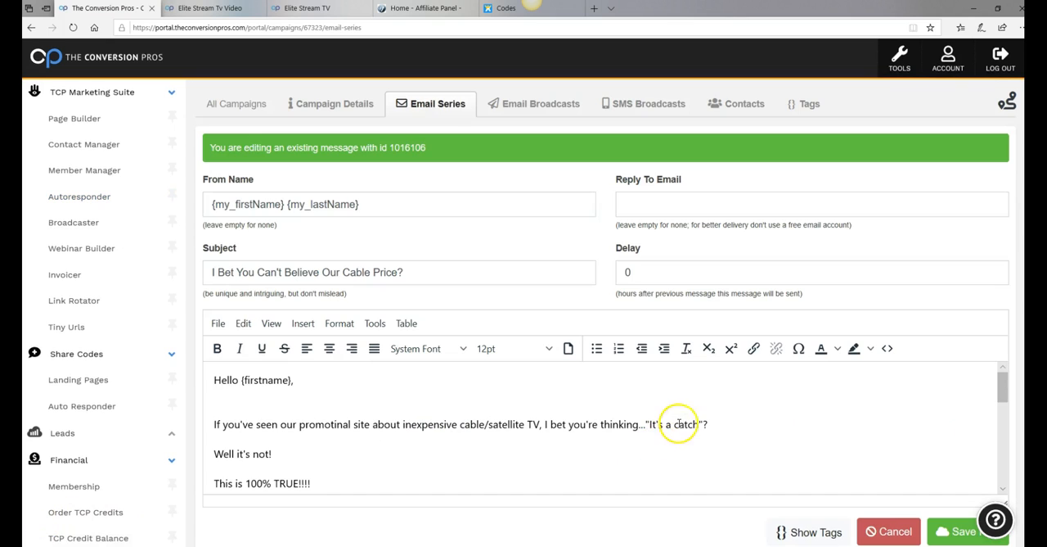
pyautogui.scroll(-1, 680, 423)
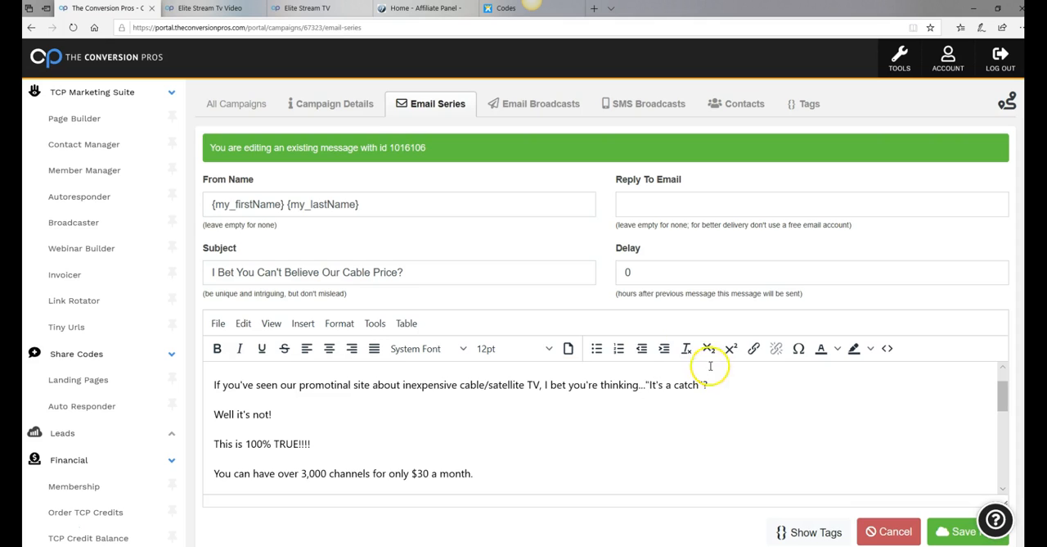
pyautogui.scroll(-1, 829, 421)
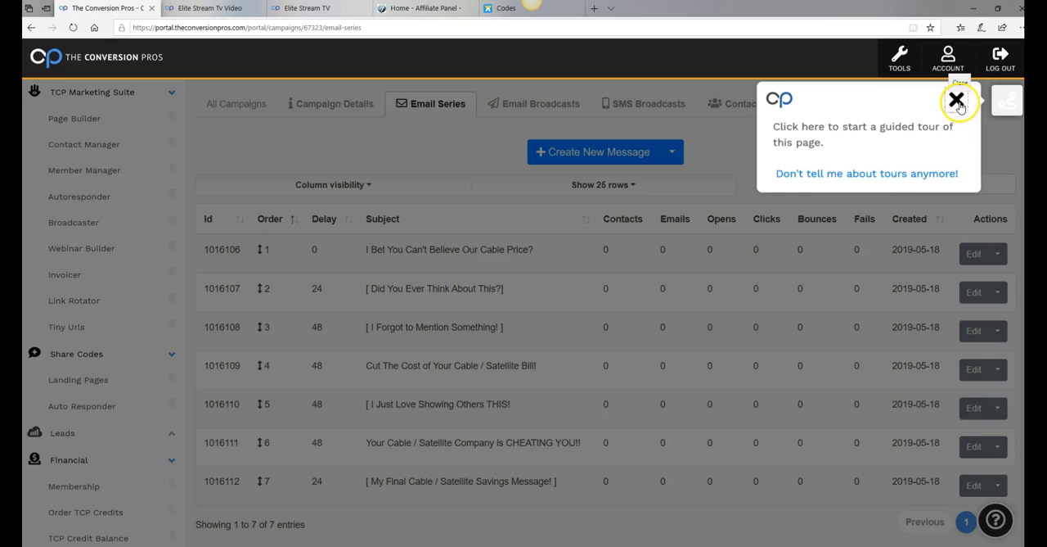
# Dismiss the guided tour prompt and open the series message "[ Did You Ever Think About This?]" for editing
pyautogui.click(957, 101)
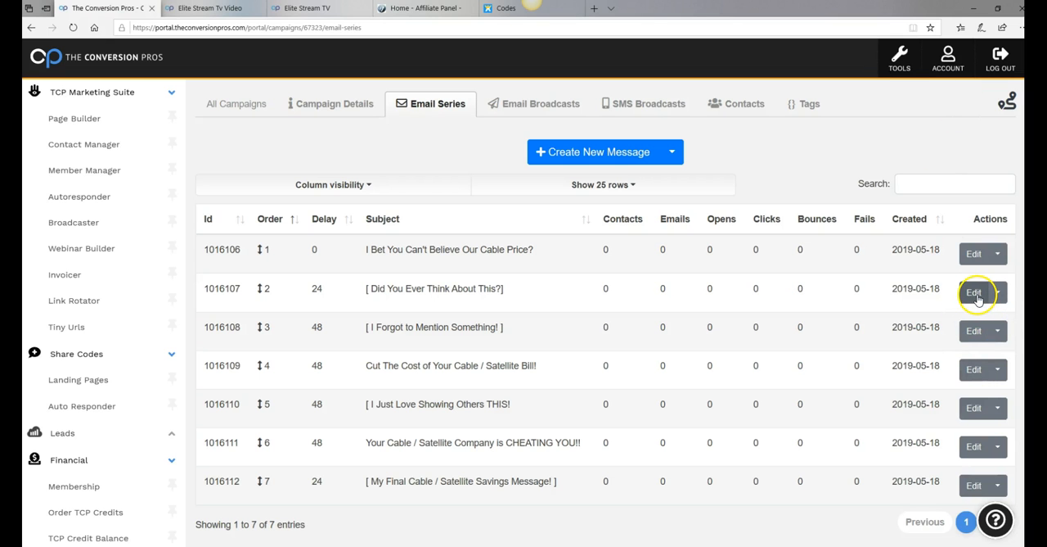
pyautogui.click(974, 293)
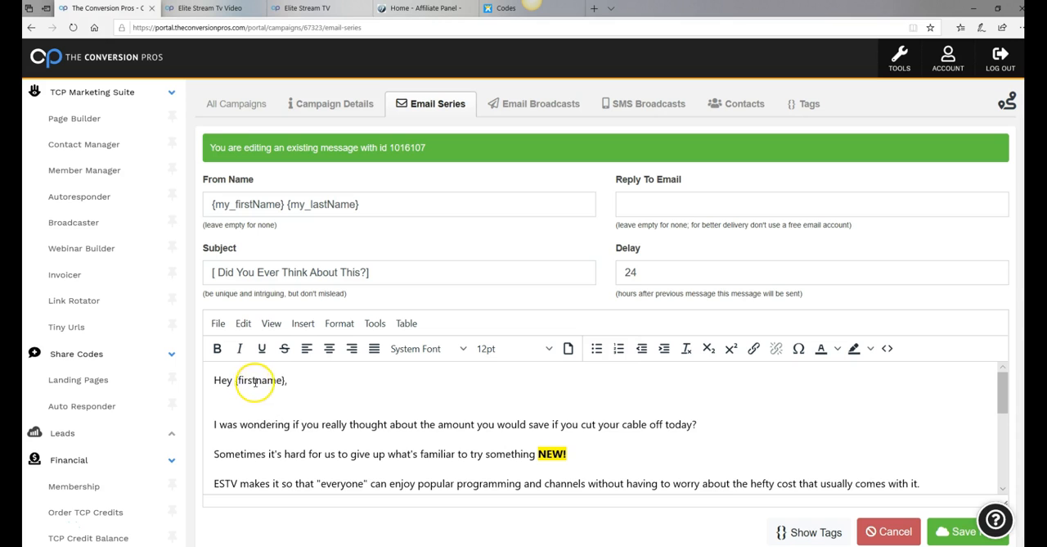
pyautogui.scroll(-3, 346, 398)
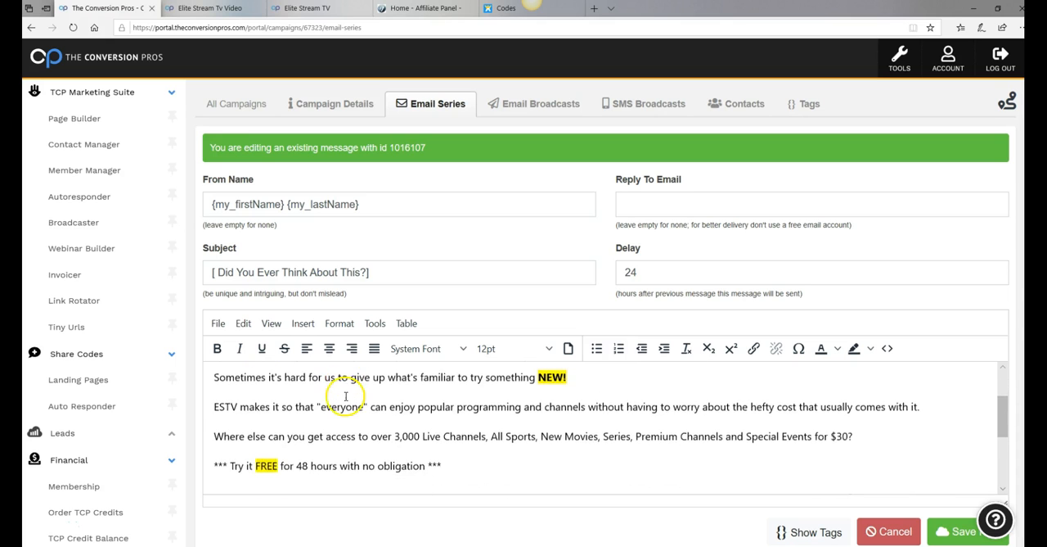
pyautogui.scroll(-2, 348, 396)
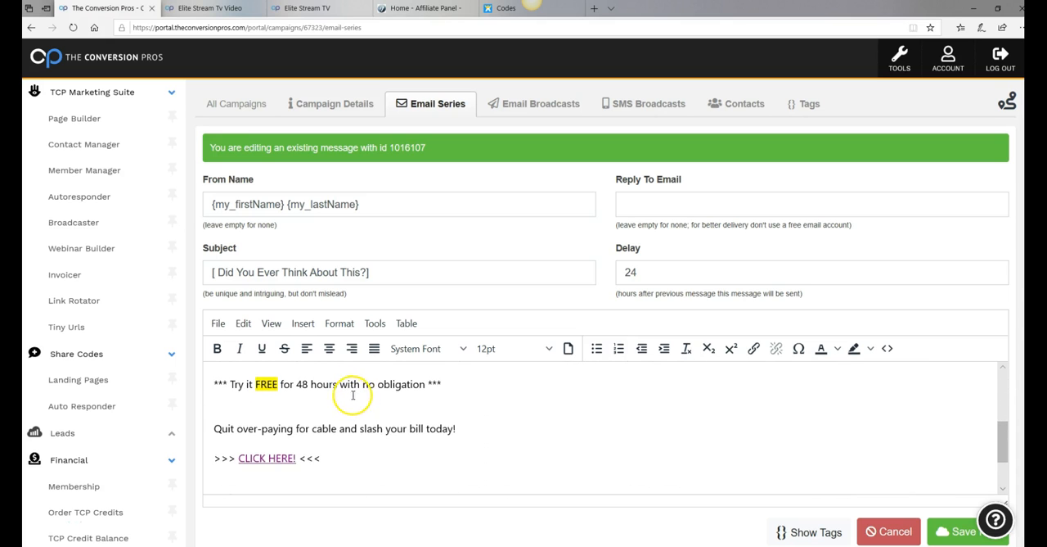
pyautogui.scroll(-1, 344, 399)
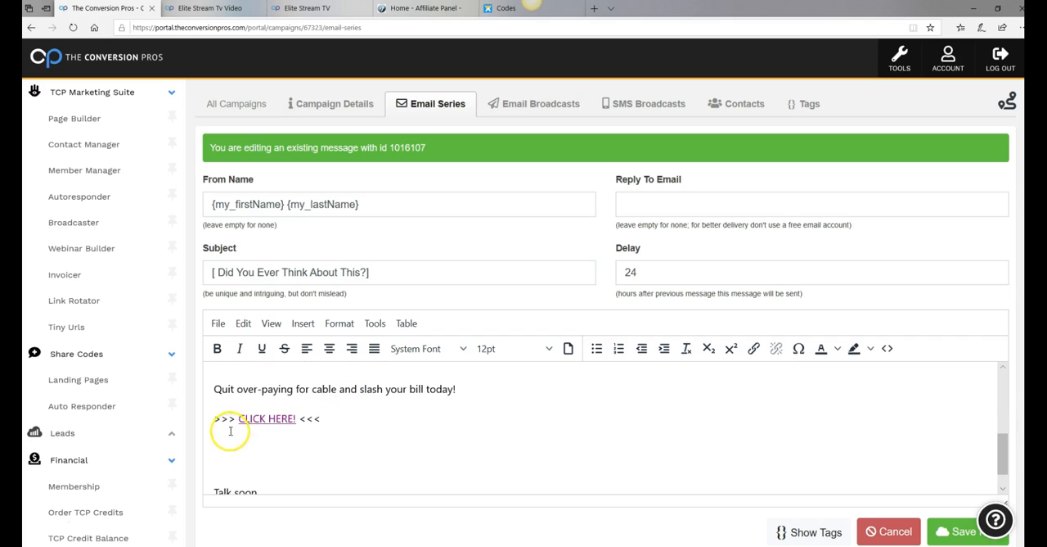
pyautogui.moveTo(240, 419); pyautogui.dragTo(293, 422)
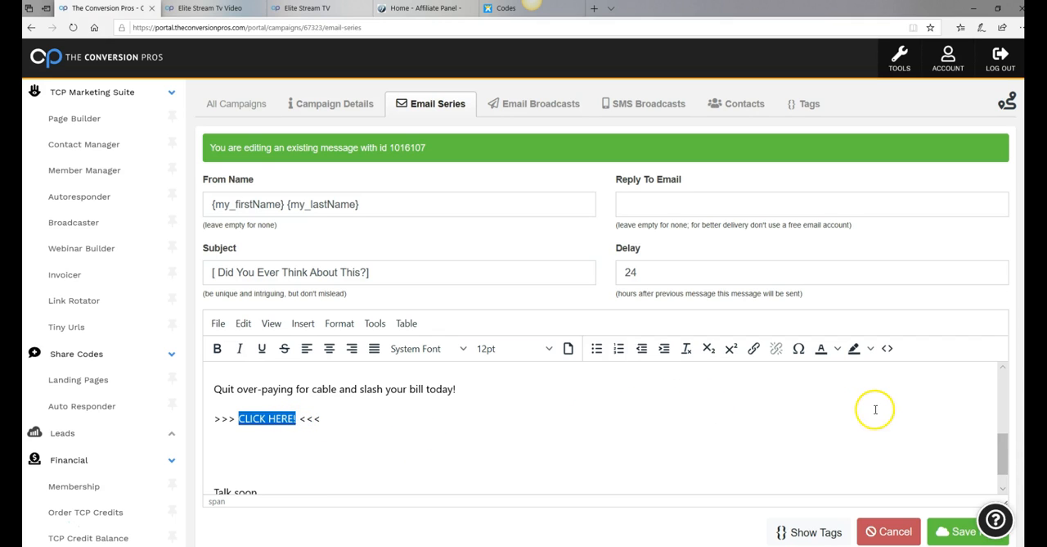
pyautogui.scroll(-1, 873, 406)
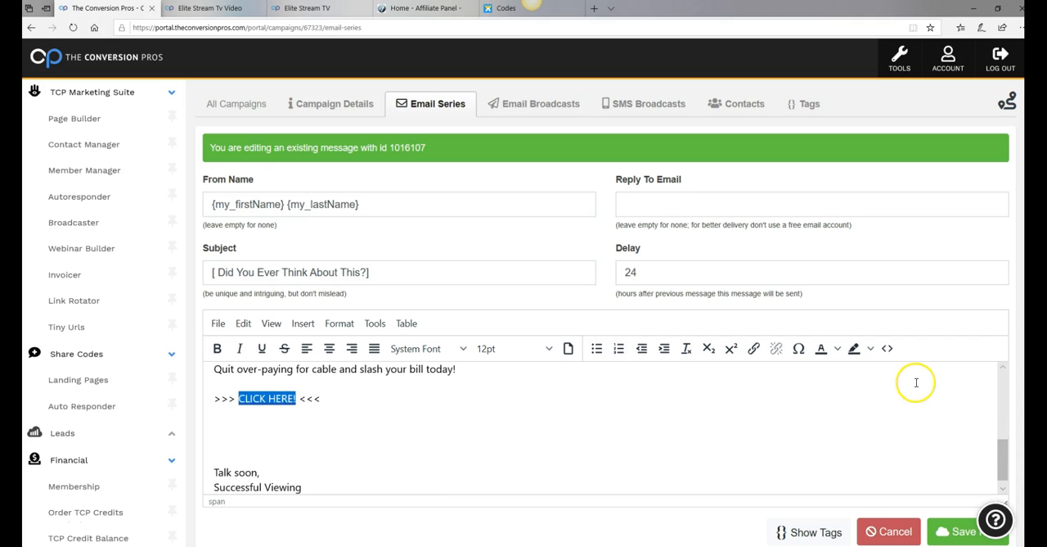
pyautogui.scroll(1, 869, 402)
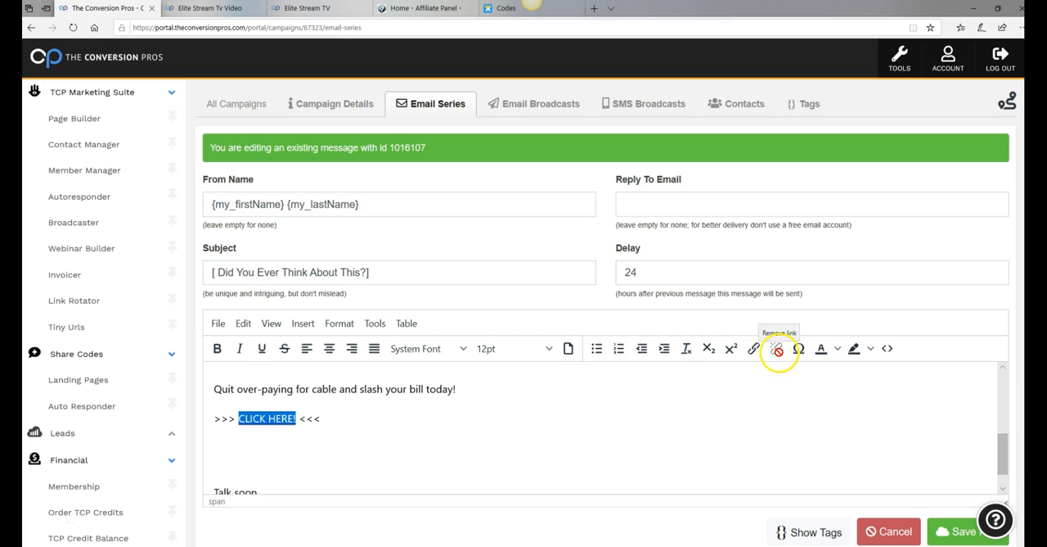
pyautogui.click(483, 488)
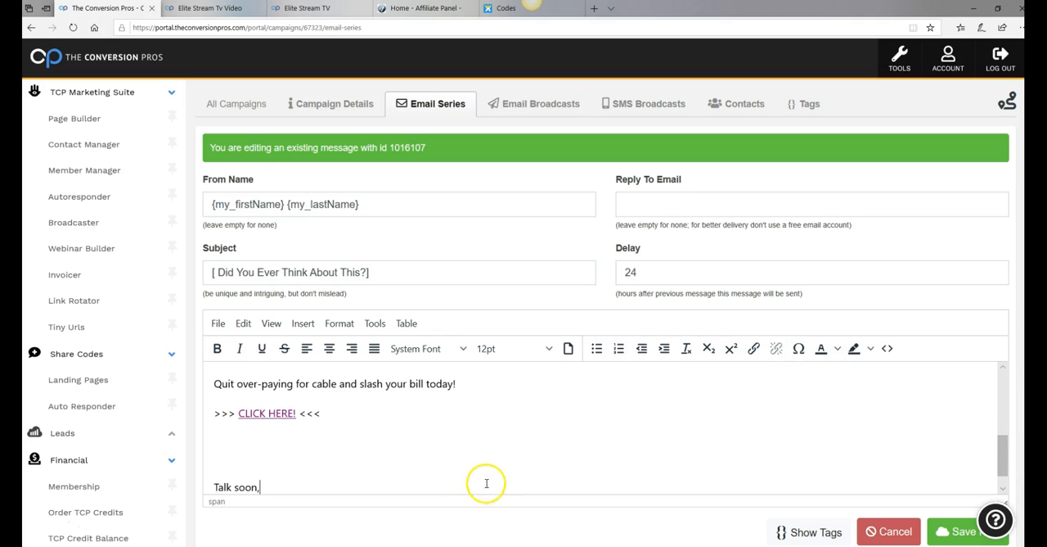
pyautogui.doubleClick(240, 413)
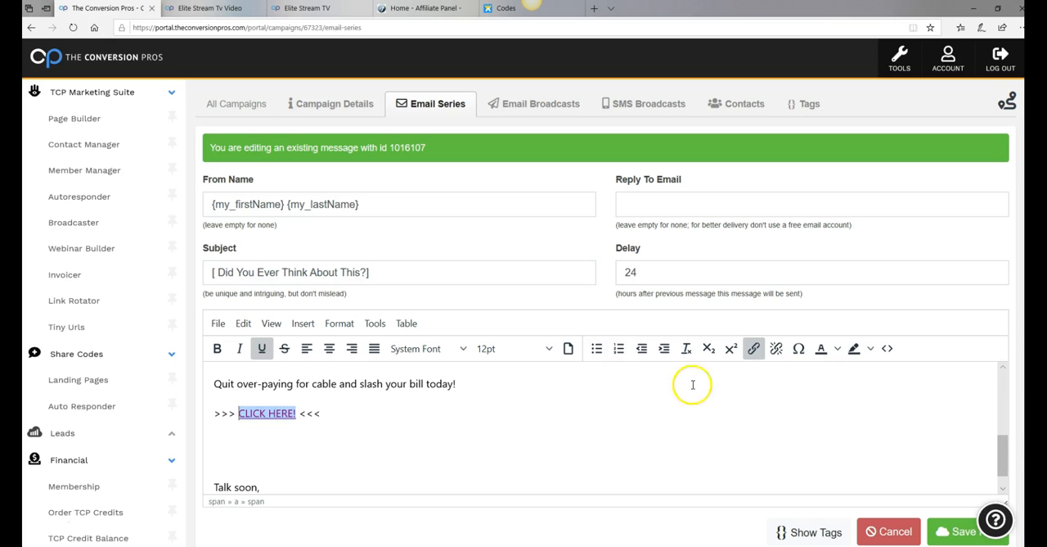
pyautogui.click(754, 349)
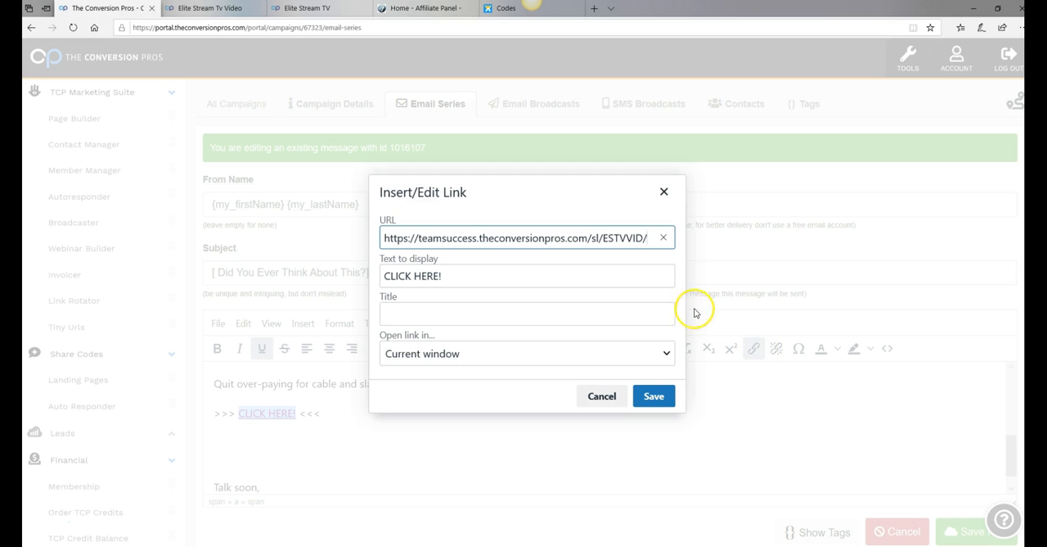
pyautogui.click(663, 238)
pyautogui.rightClick(414, 238)
pyautogui.click(427, 248)
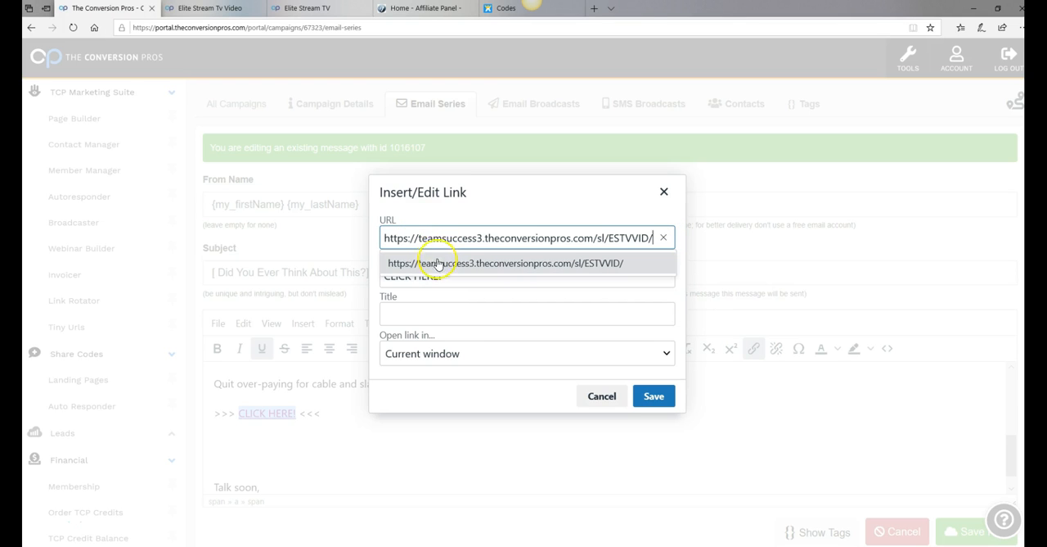
pyautogui.click(655, 398)
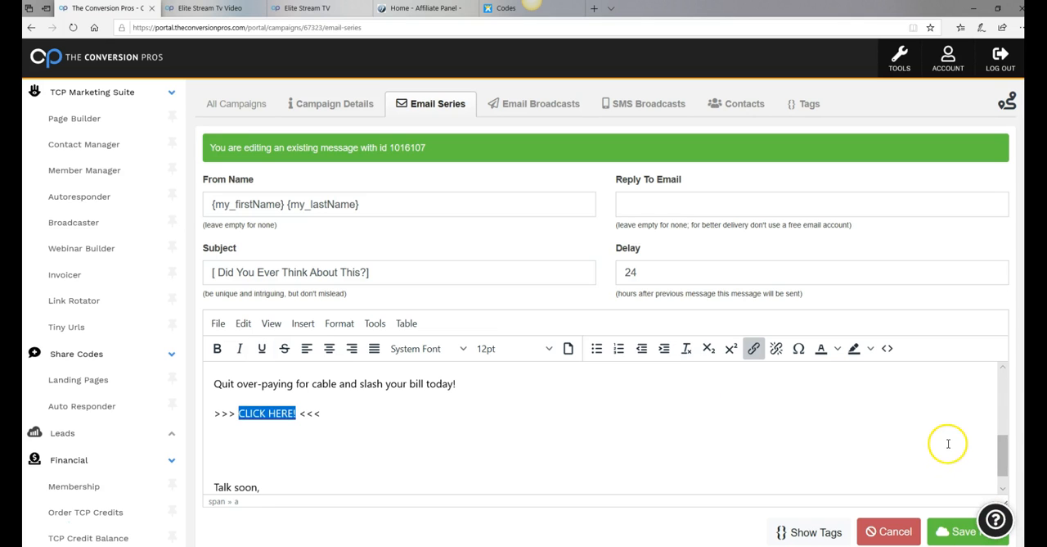
# Check the closing lines of the "[ Did You Ever Think About This?]" message and save the edited email
pyautogui.scroll(-2, 945, 442)
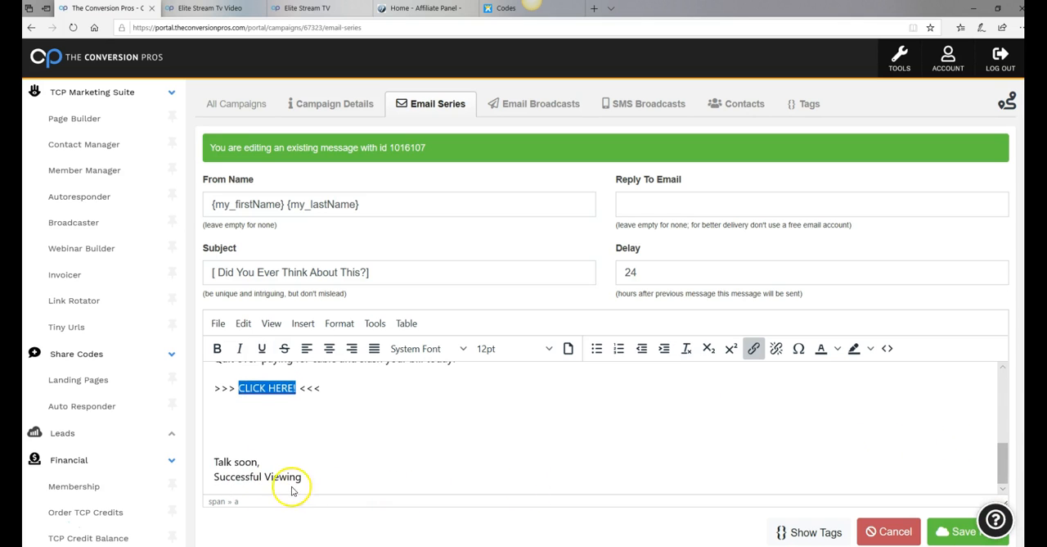
pyautogui.scroll(-1, 698, 437)
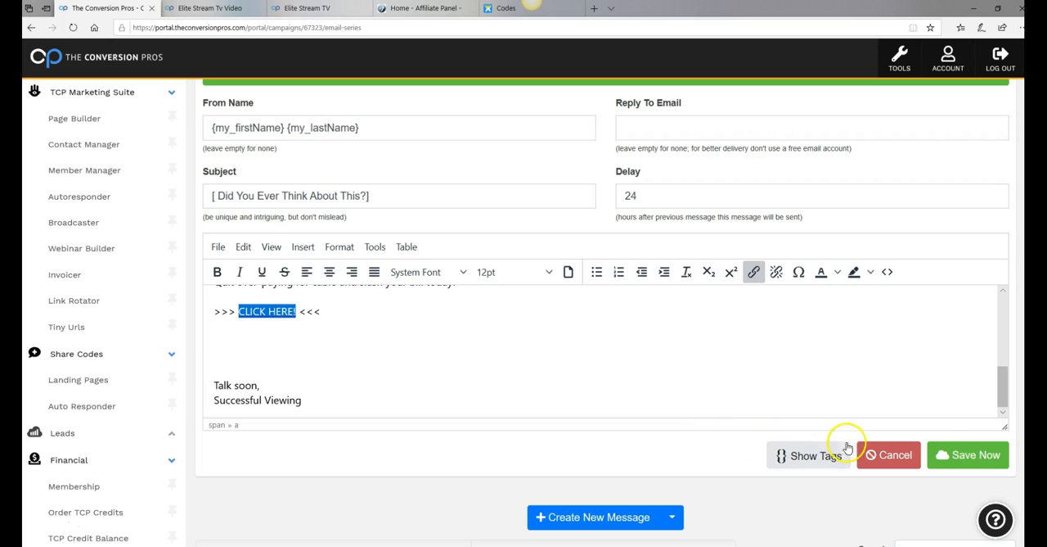
pyautogui.click(971, 461)
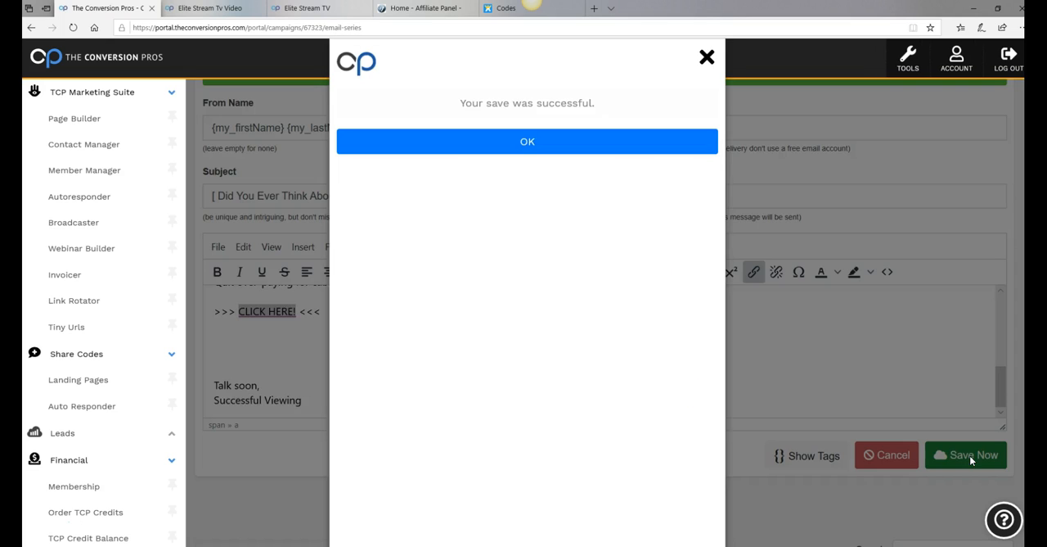
pyautogui.click(505, 145)
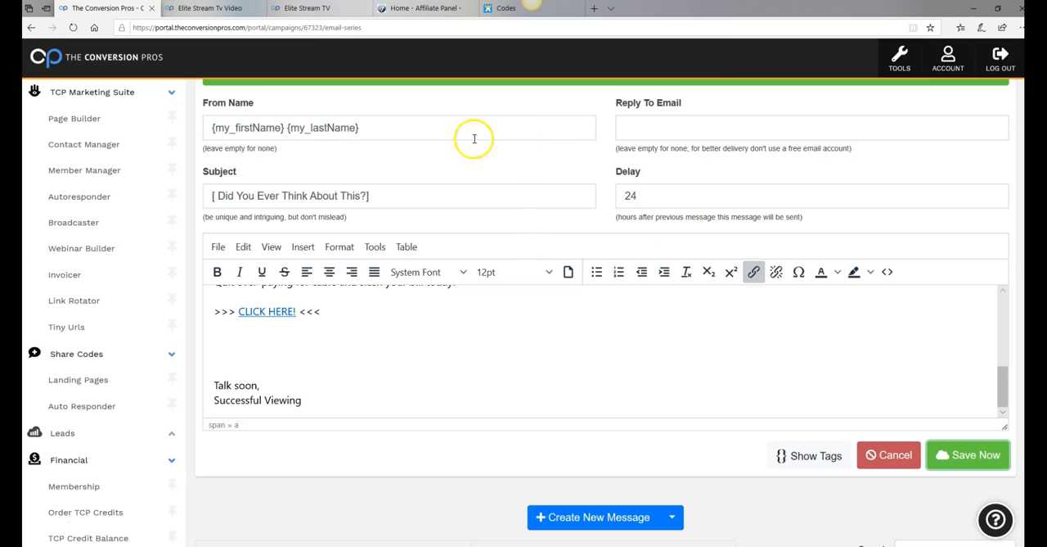
# Reload the campaign's email series, dismiss the guided tour prompt and open the message "[ I Forgot to Mention Something! ]" for editing
pyautogui.click(74, 28)
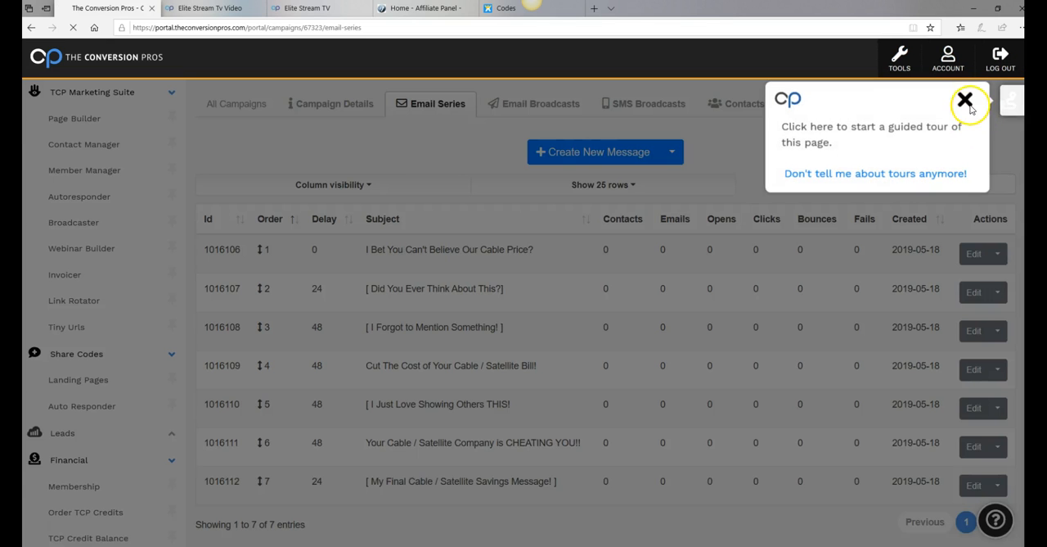
pyautogui.scroll(2, 945, 182)
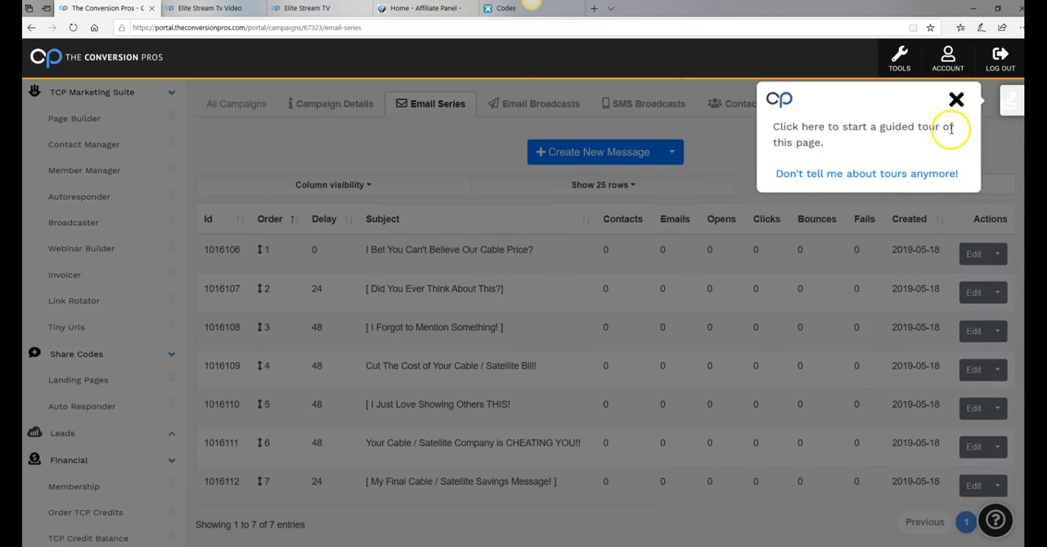
pyautogui.click(957, 102)
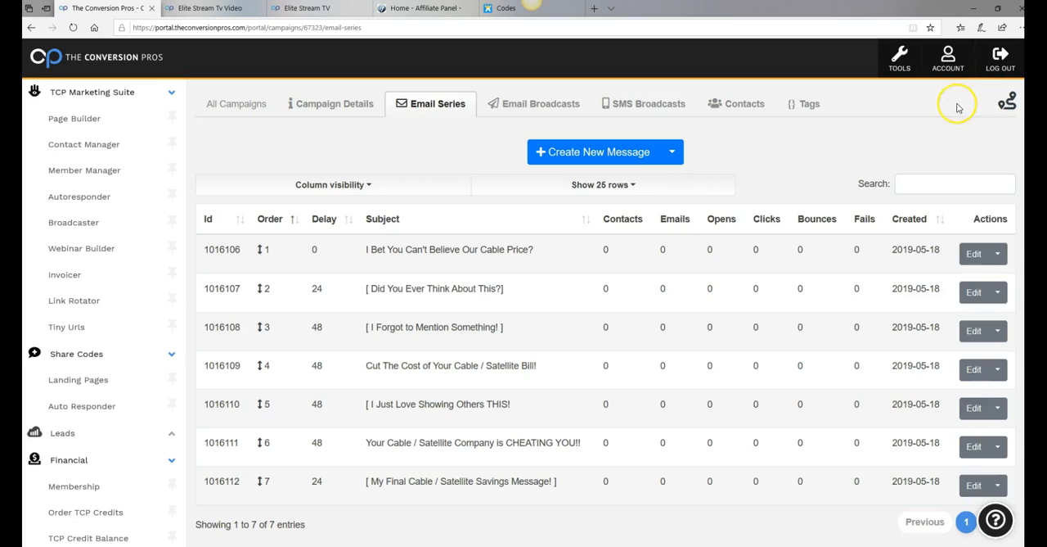
pyautogui.click(973, 331)
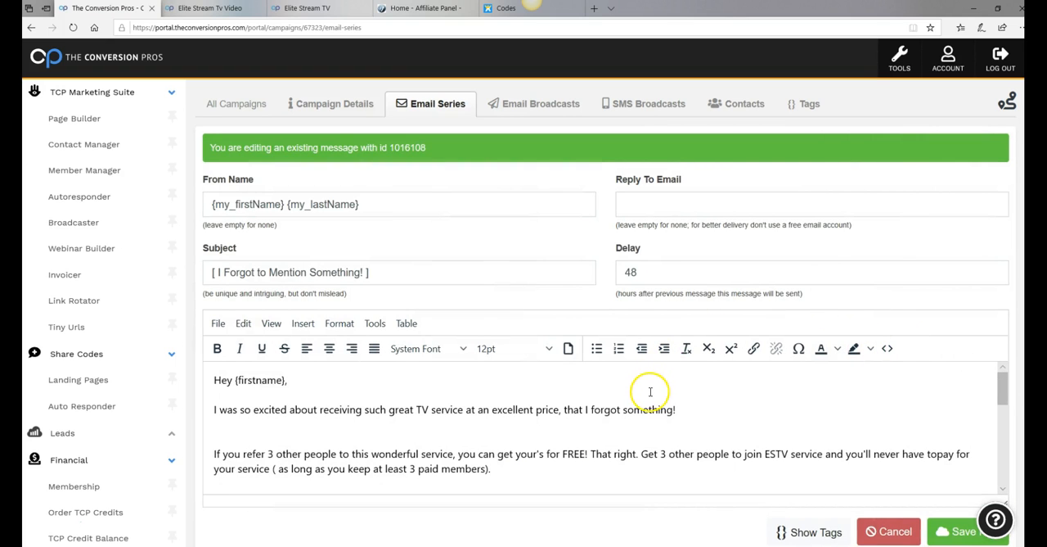
pyautogui.scroll(-6, 646, 394)
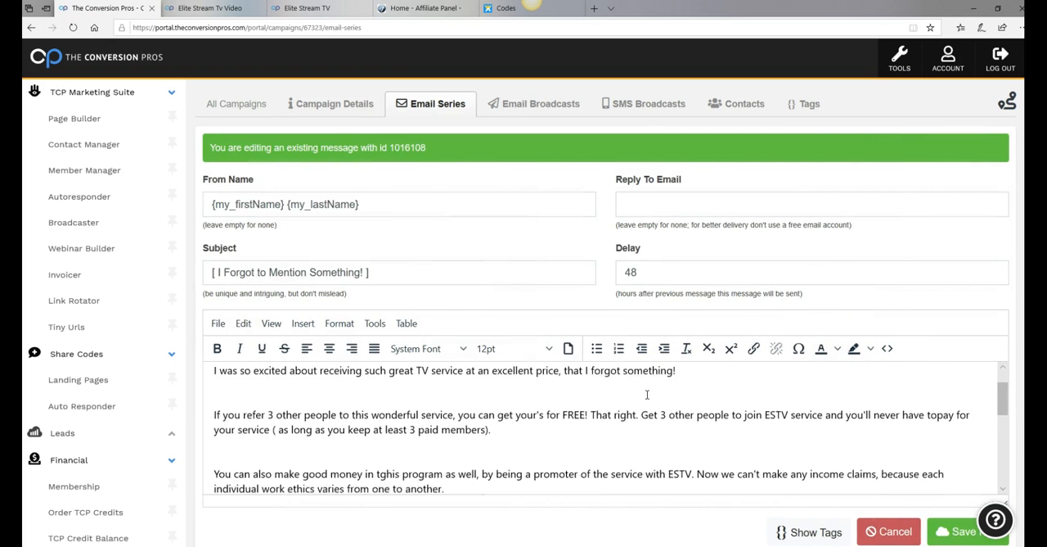
pyautogui.scroll(-5, 646, 395)
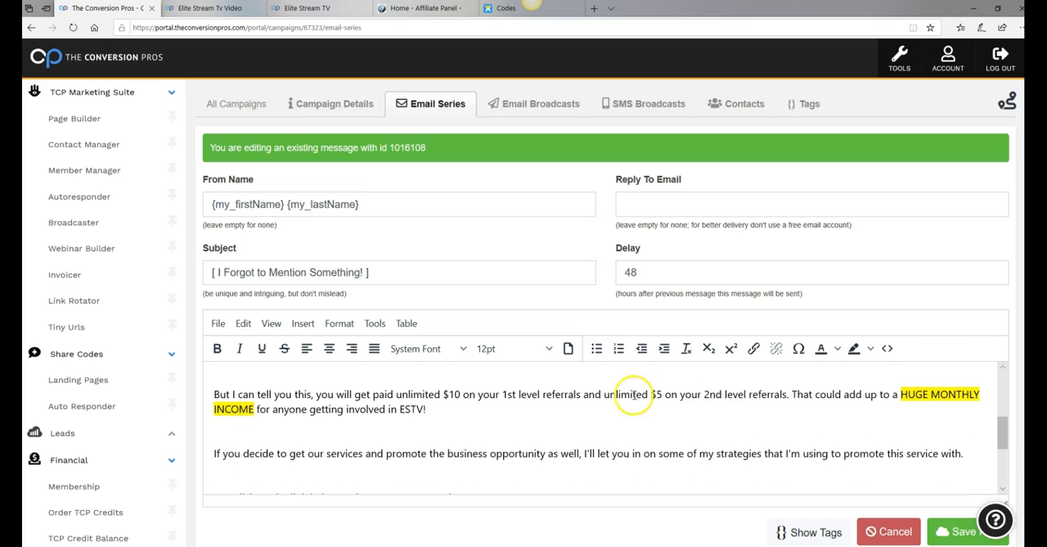
pyautogui.scroll(-1, 540, 398)
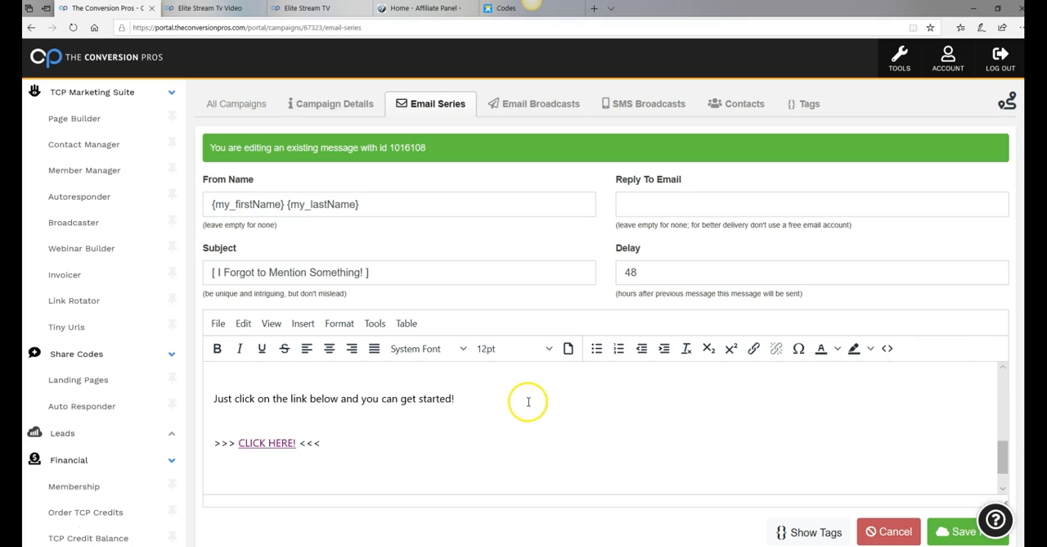
pyautogui.moveTo(239, 446); pyautogui.dragTo(293, 453)
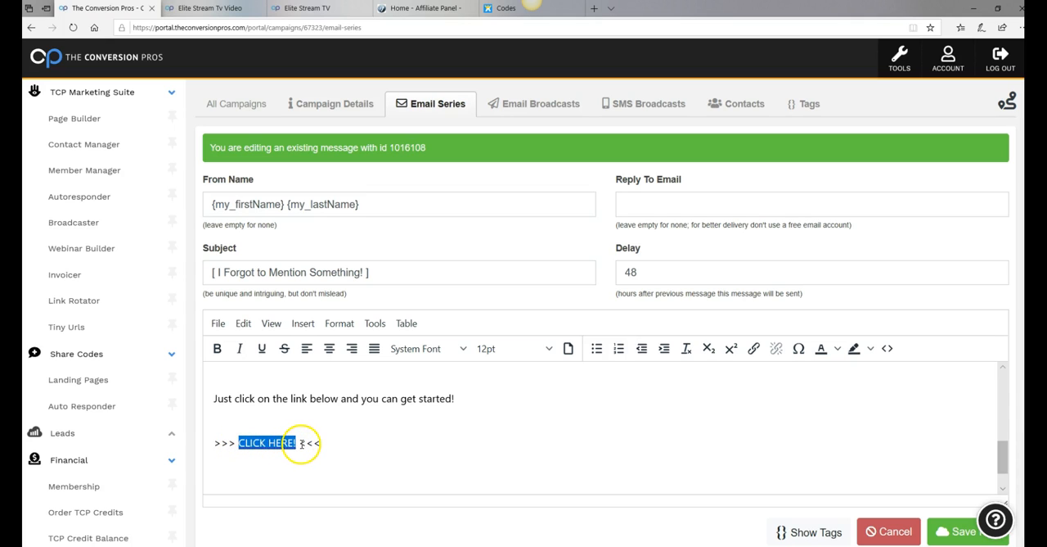
pyautogui.click(754, 350)
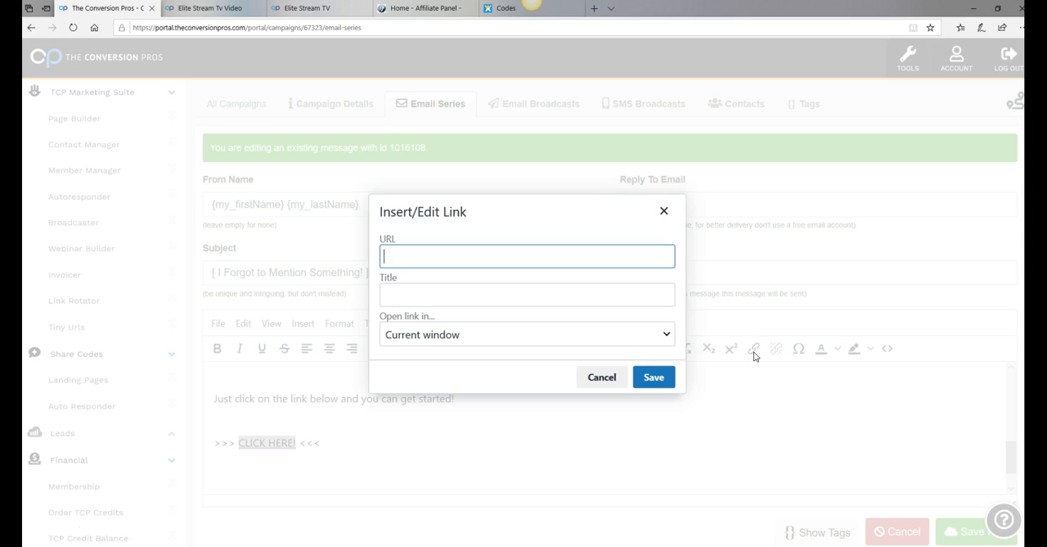
pyautogui.rightClick(419, 260)
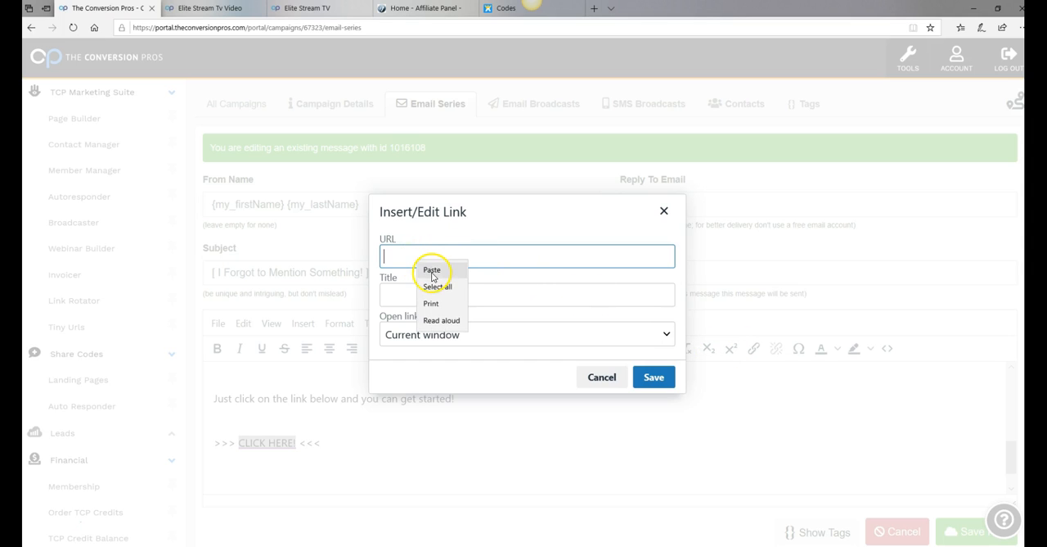
pyautogui.click(432, 270)
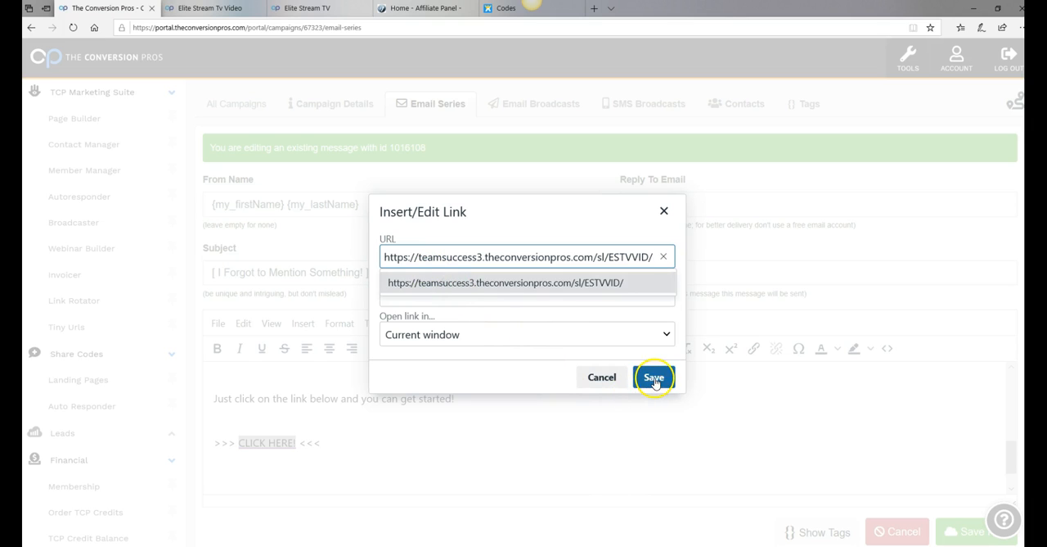
pyautogui.click(654, 381)
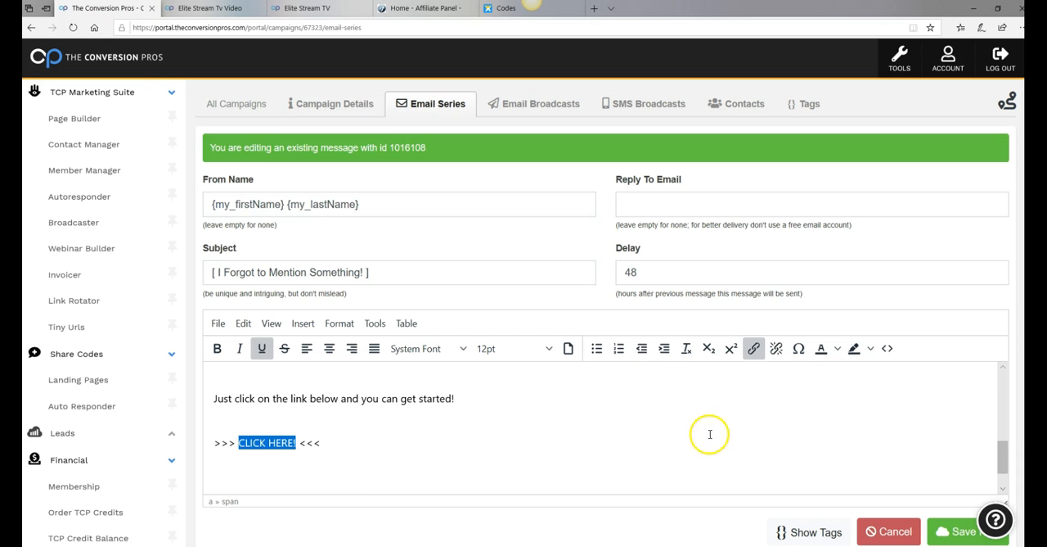
# Recheck the URL of the CLICK HERE! link in the "[ I Forgot to Mention Something! ]" message and save the edited email
pyautogui.scroll(-1, 726, 421)
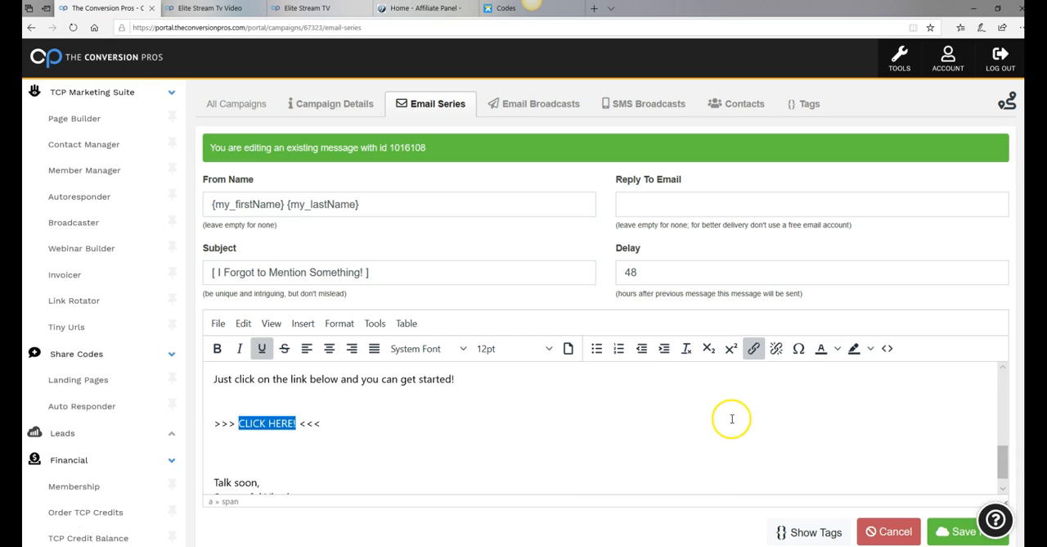
pyautogui.click(780, 431)
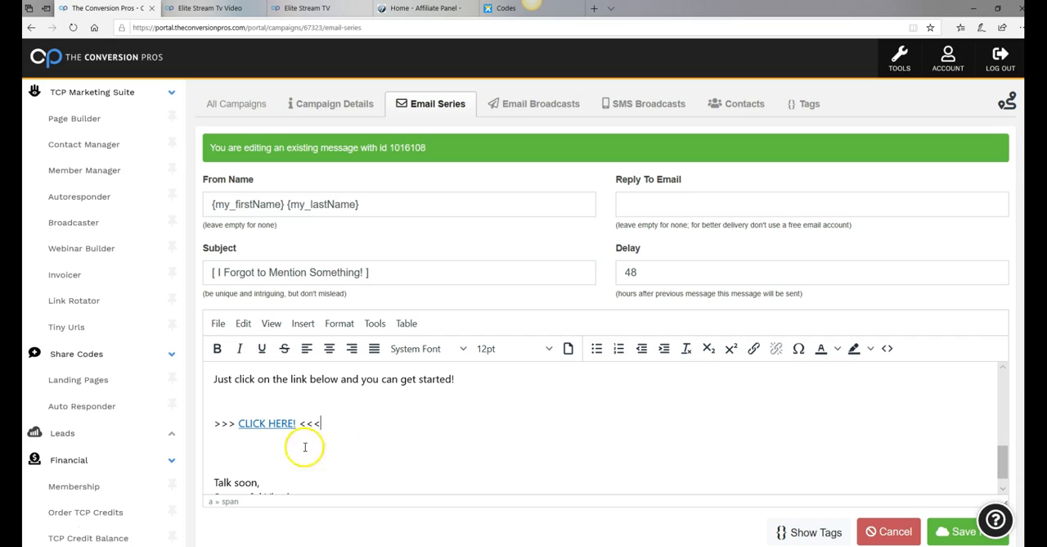
pyautogui.doubleClick(239, 425)
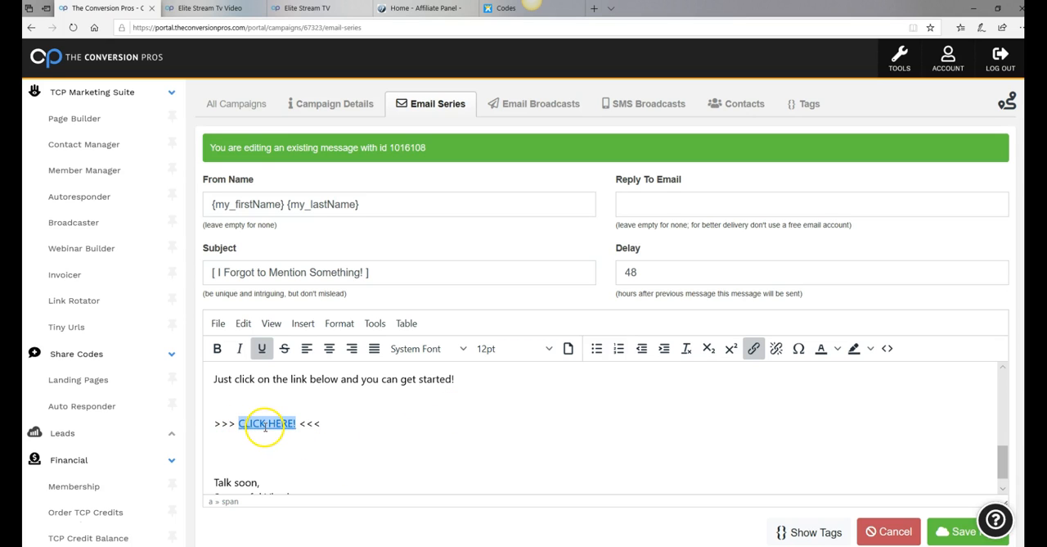
pyautogui.click(753, 350)
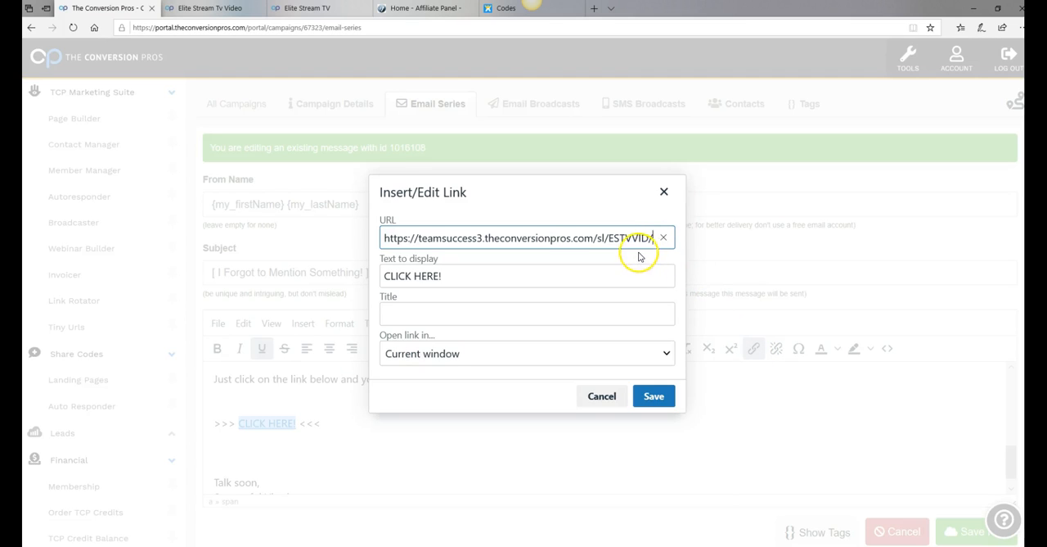
pyautogui.click(654, 396)
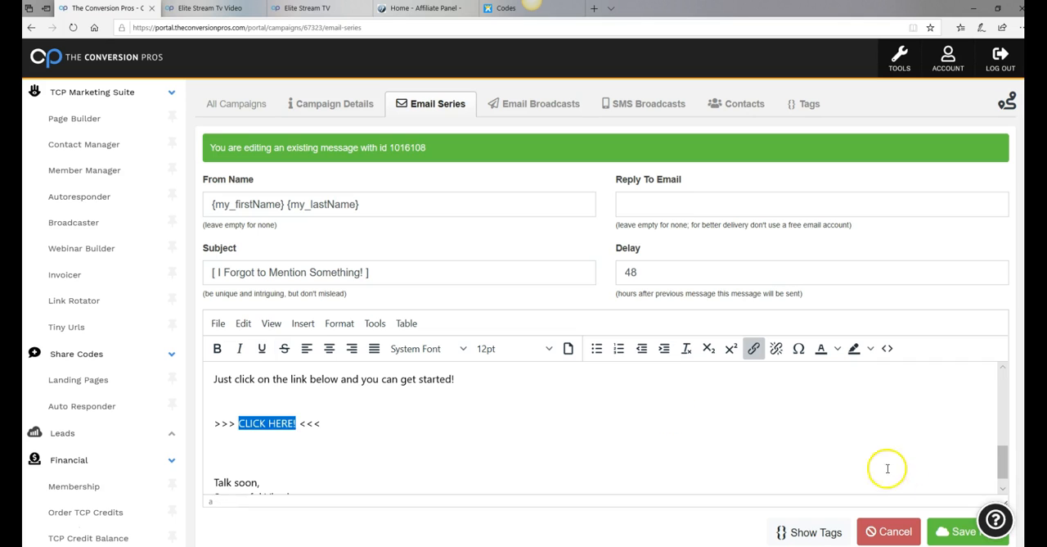
pyautogui.scroll(-1, 900, 458)
pyautogui.click(967, 533)
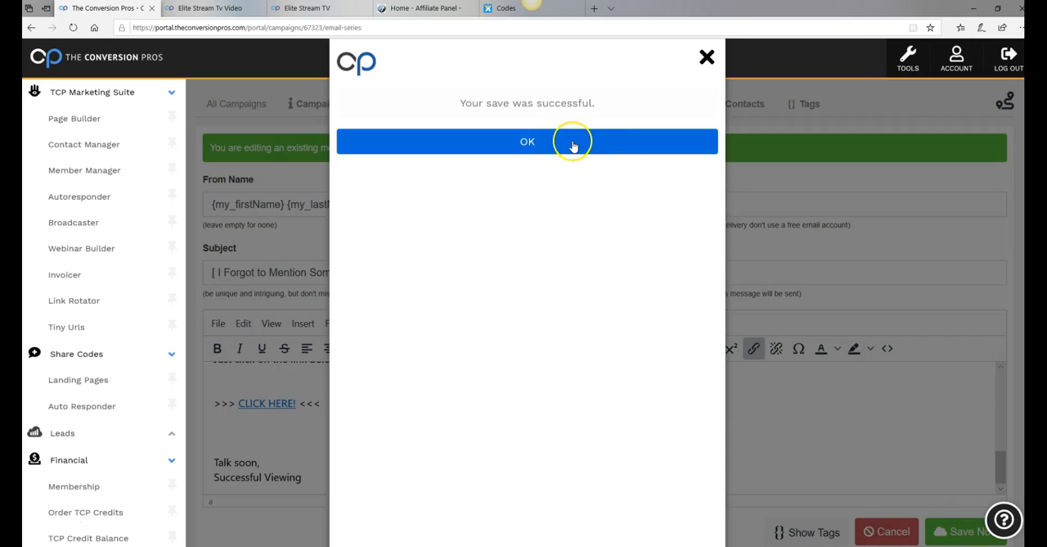
# Reload the campaign's email series, dismiss the guided tour prompt and open "[ My Final Cable / Satellite Savings Message! ]" for editing
pyautogui.click(573, 143)
pyautogui.click(72, 29)
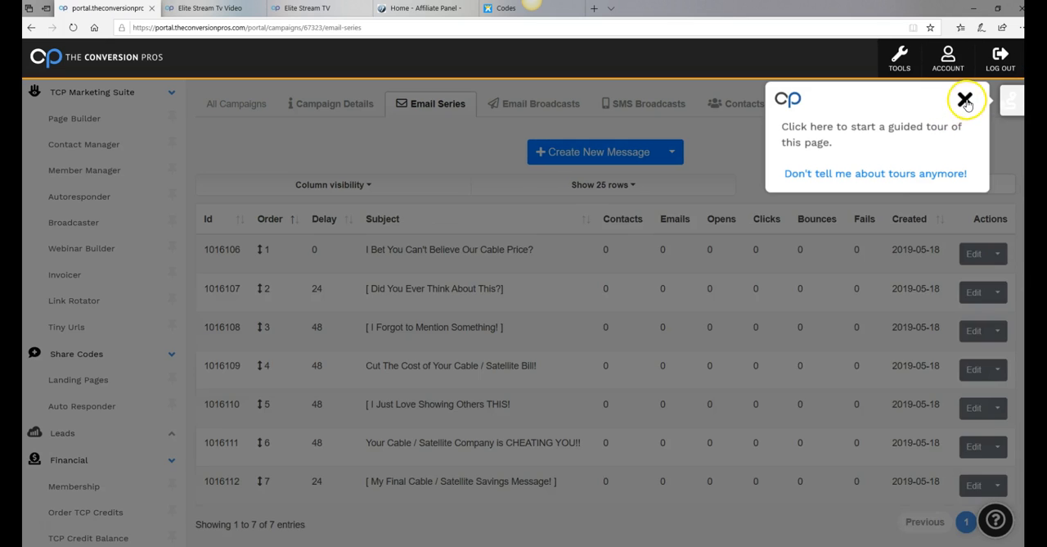
pyautogui.click(965, 100)
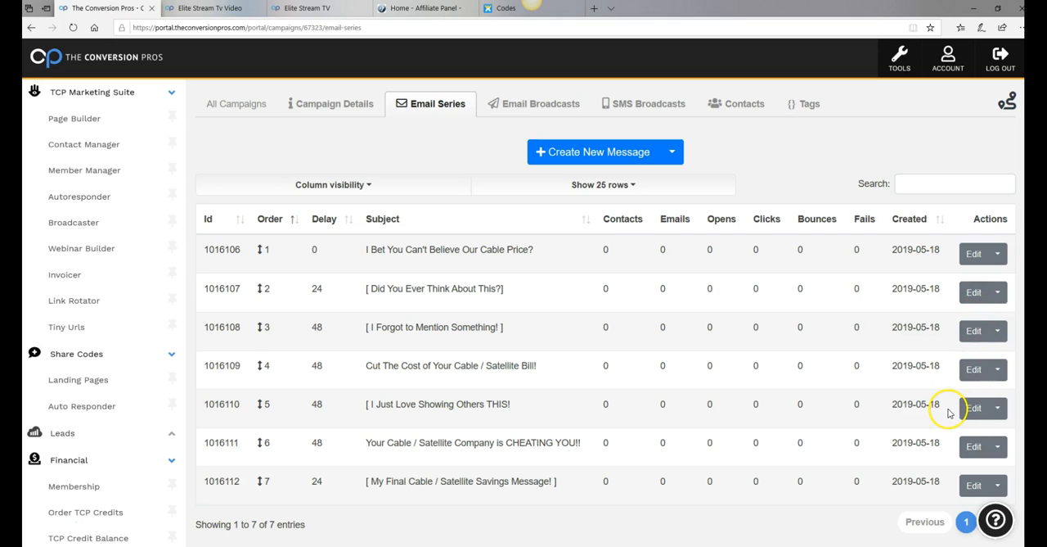
pyautogui.scroll(-3, 951, 413)
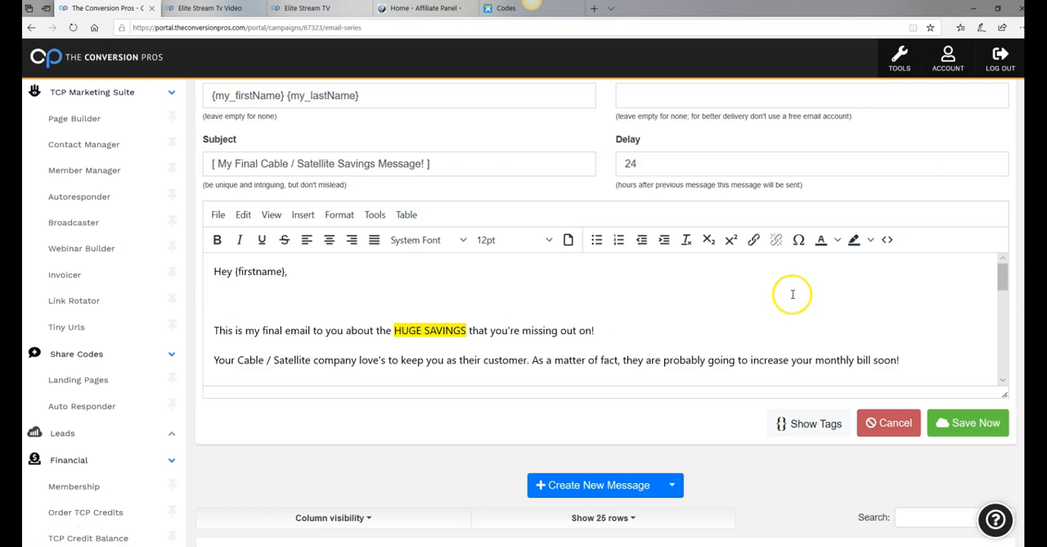
# Link the CLICK HERE! text near the end of the "[ My Final Cable / Satellite Savings Message! ]" message to the copied ESTVVID page URL
pyautogui.scroll(-2, 785, 298)
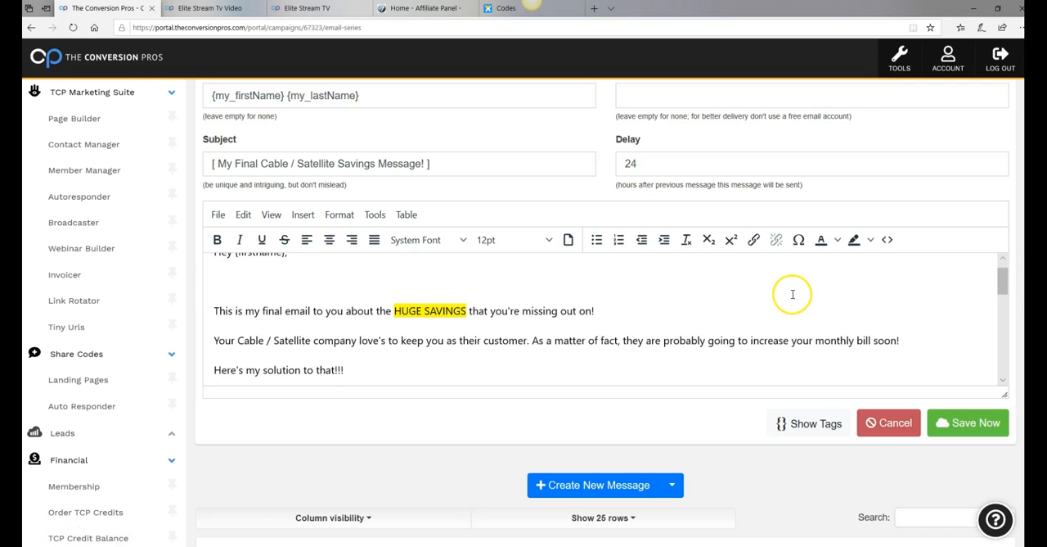
pyautogui.scroll(-5, 793, 292)
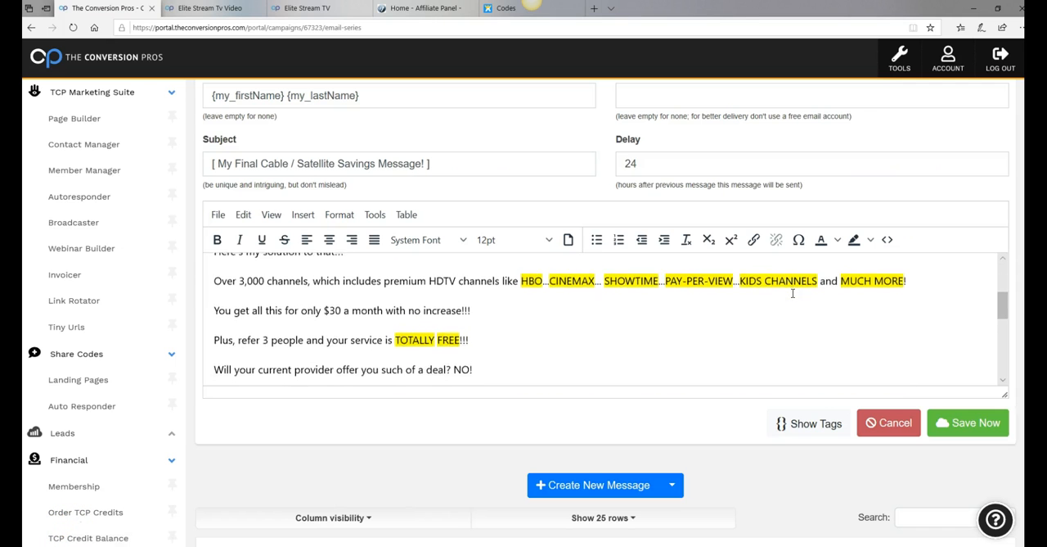
pyautogui.scroll(-5, 793, 292)
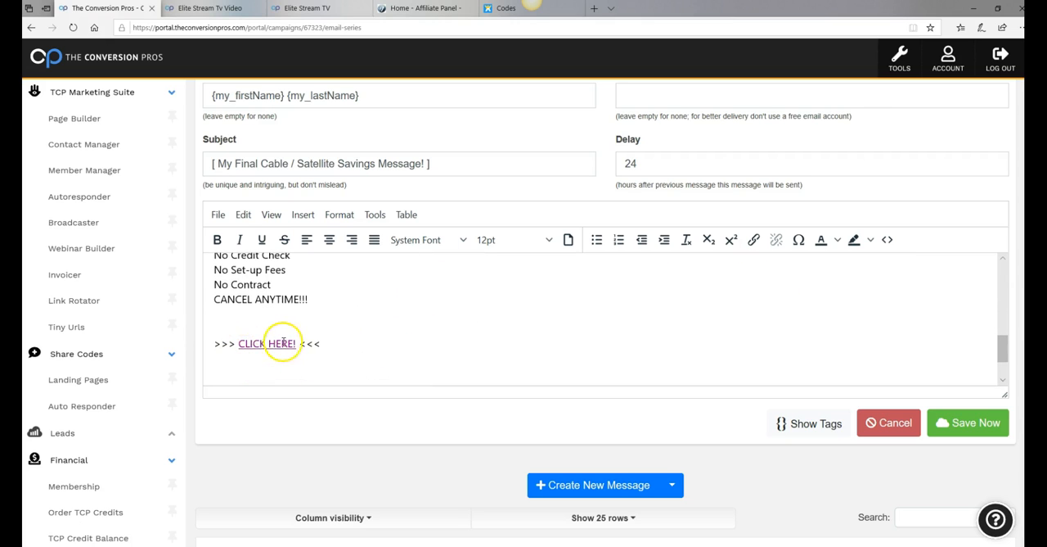
pyautogui.moveTo(239, 343); pyautogui.dragTo(296, 344)
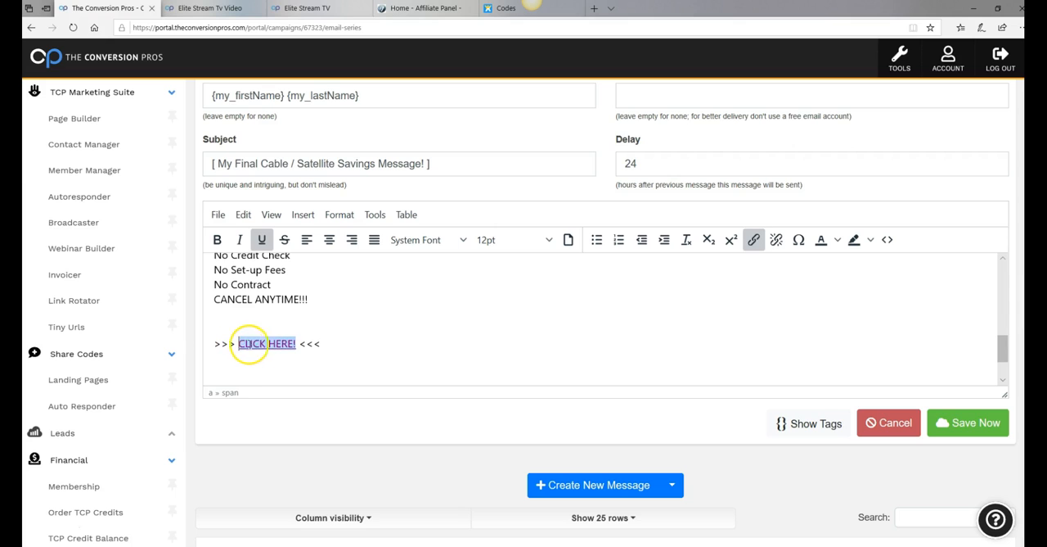
pyautogui.click(752, 240)
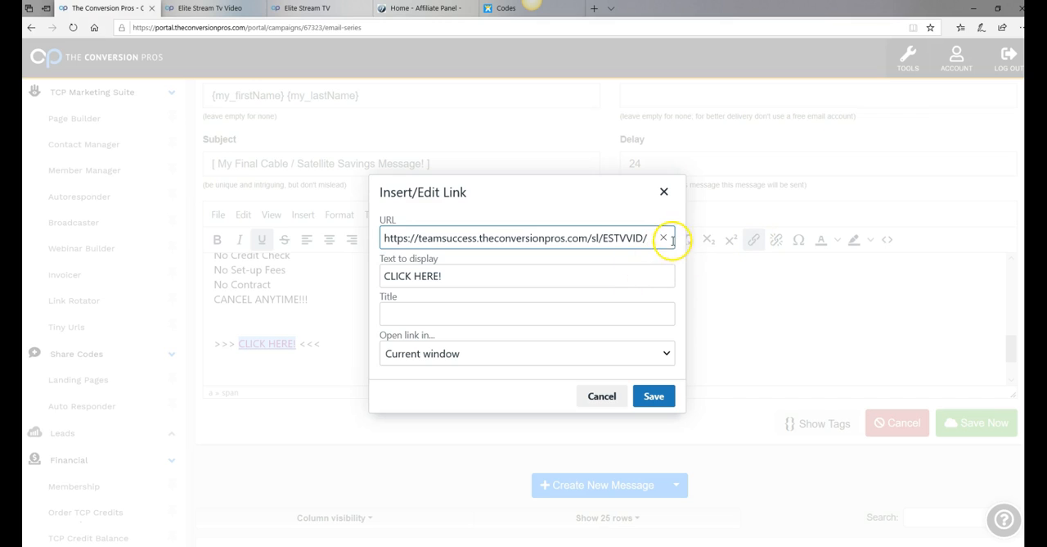
pyautogui.click(664, 238)
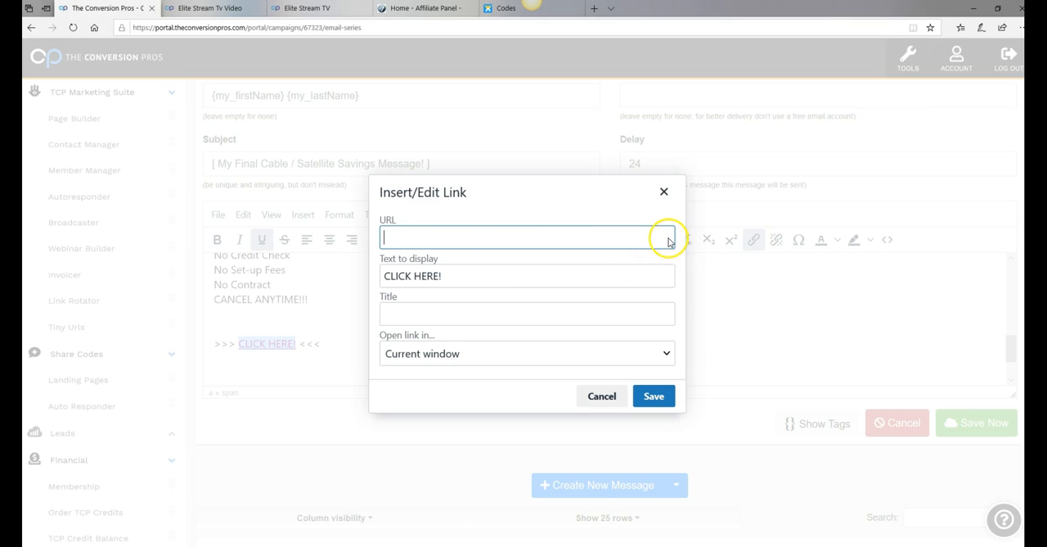
pyautogui.rightClick(446, 239)
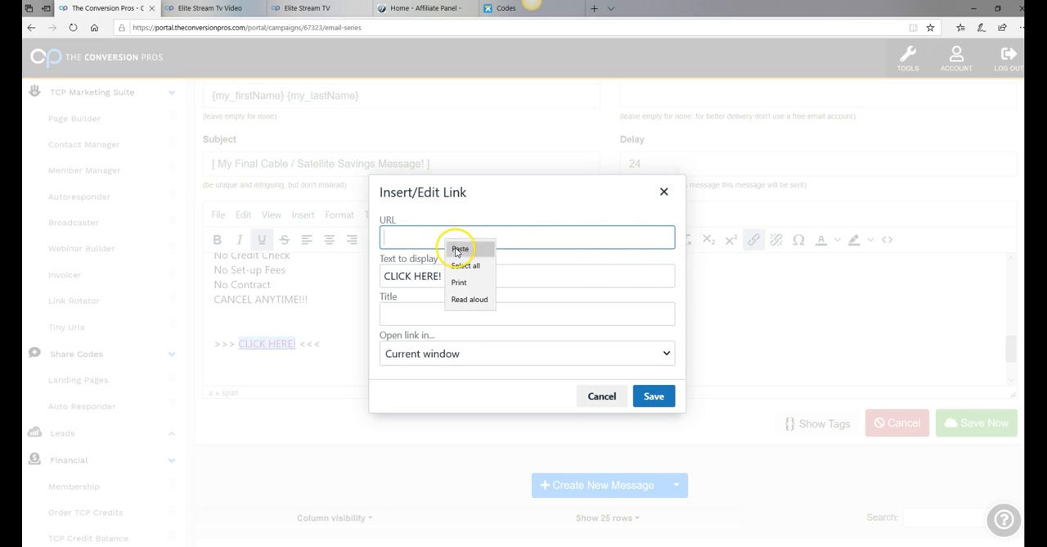
pyautogui.click(460, 249)
pyautogui.click(656, 398)
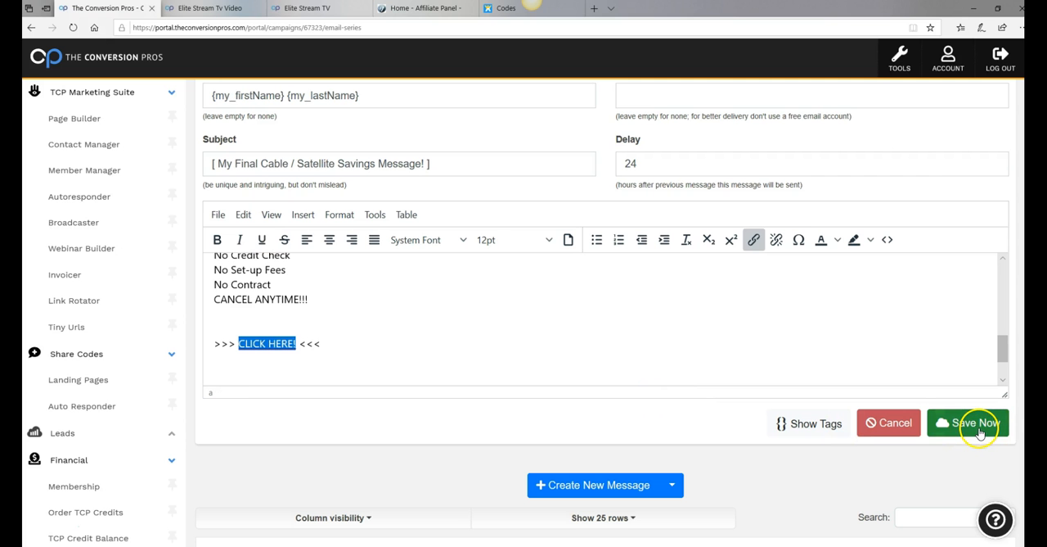
# Save the edited "[ My Final Cable / Satellite Savings Message! ]" email and check its closing lines
pyautogui.click(980, 432)
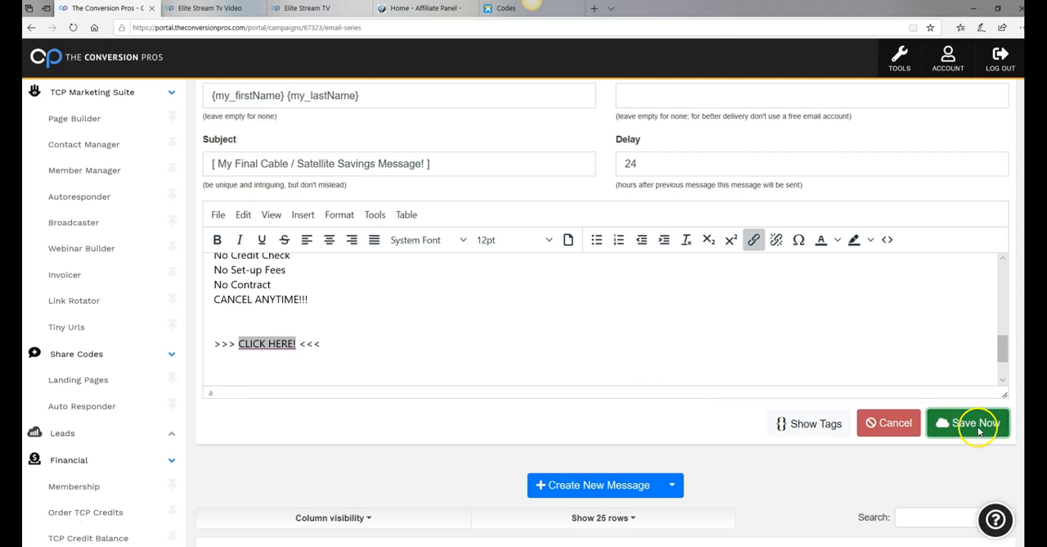
pyautogui.click(541, 143)
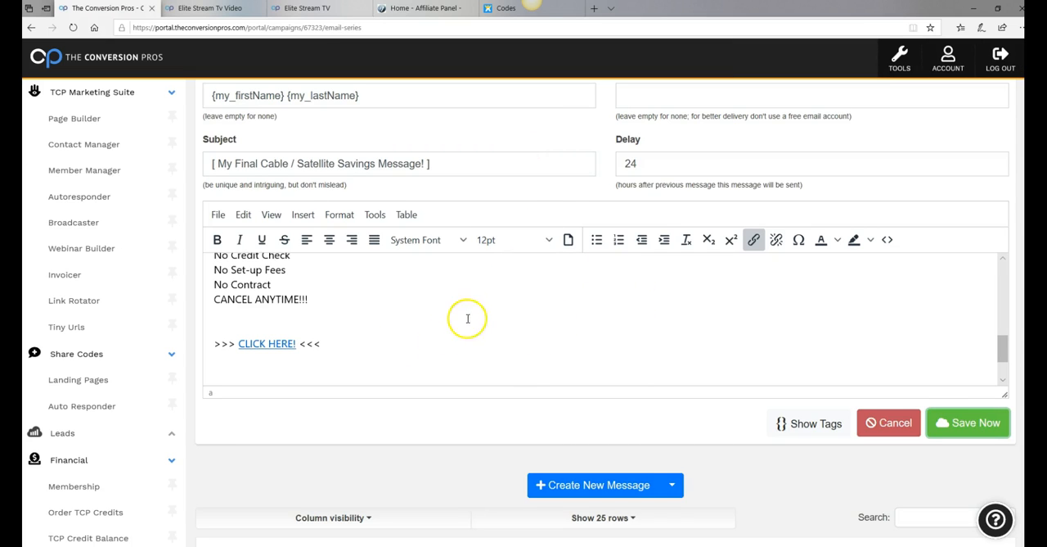
pyautogui.scroll(-3, 412, 335)
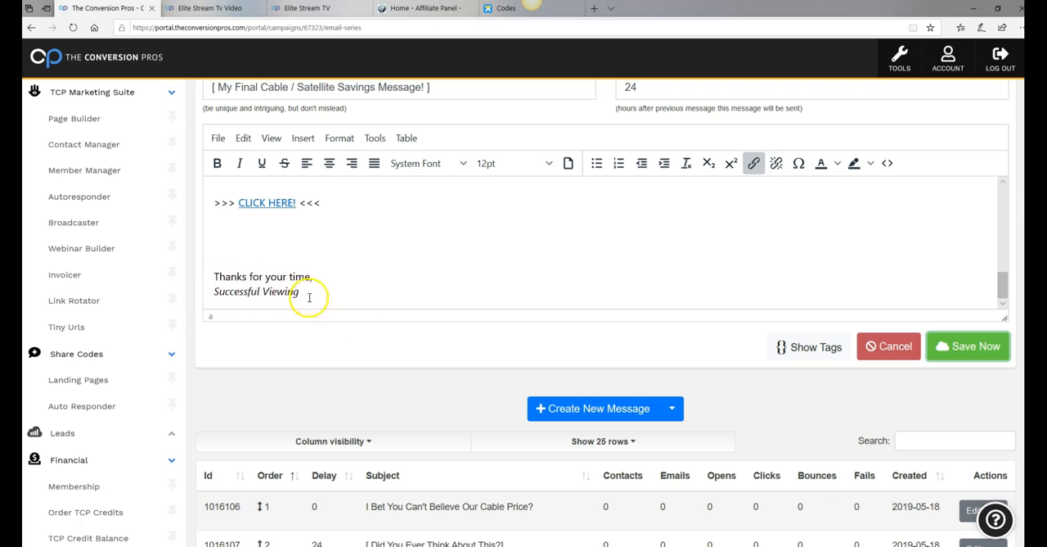
pyautogui.scroll(2, 514, 402)
pyautogui.scroll(1, 631, 367)
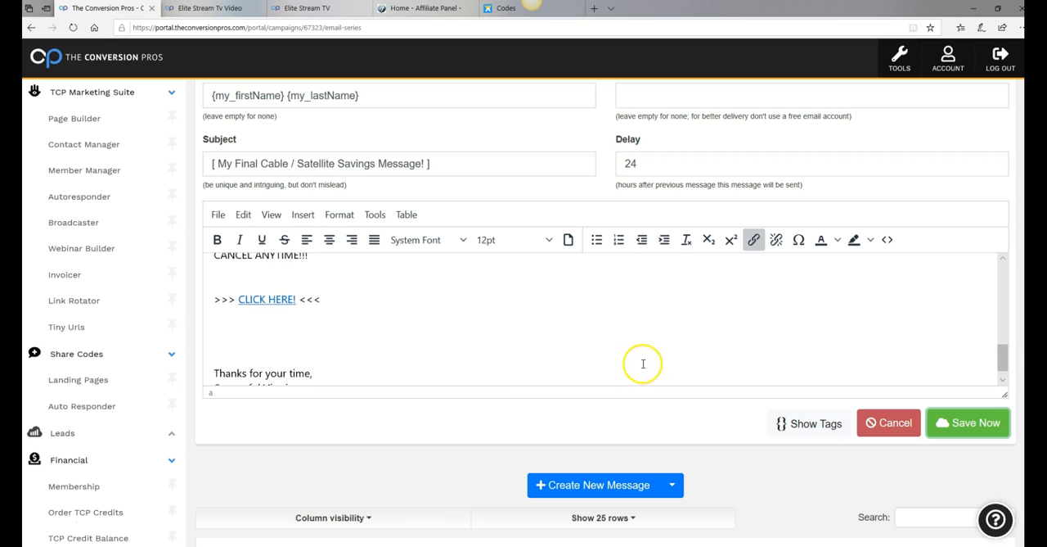
pyautogui.scroll(1, 688, 368)
pyautogui.scroll(2, 253, 190)
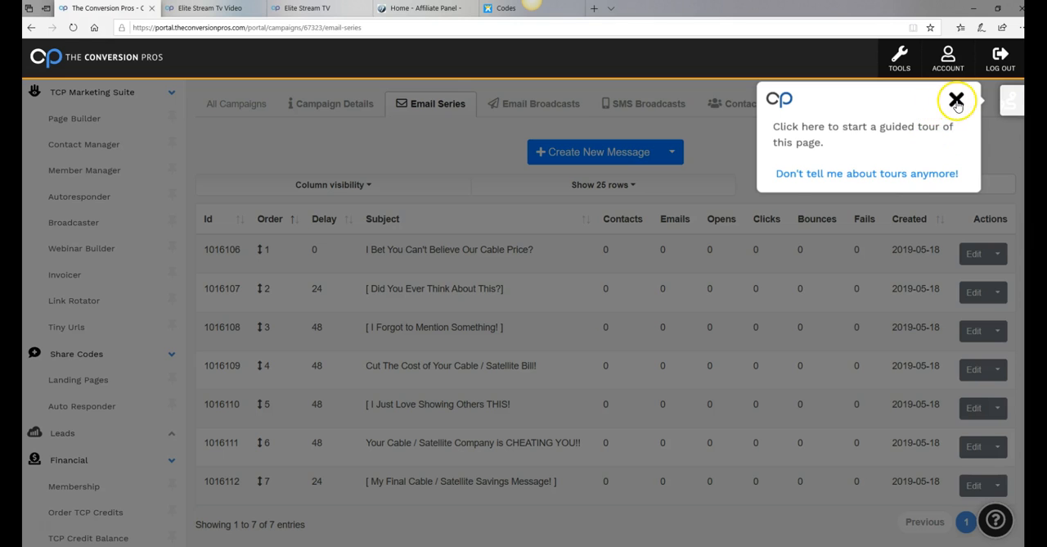
# Dismiss the guided tour prompt on the reloaded email series and look through the list of campaign messages
pyautogui.click(957, 100)
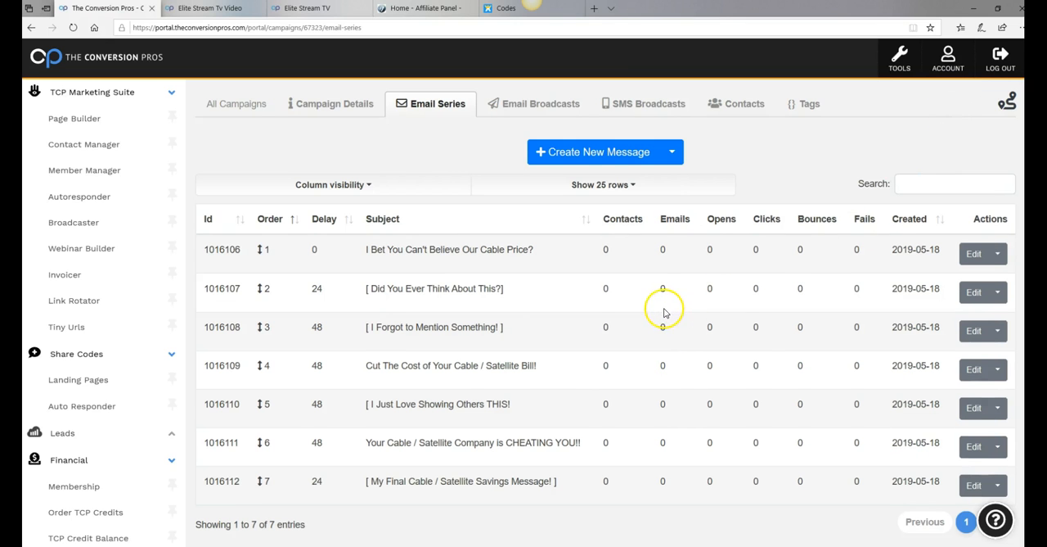
pyautogui.scroll(-1, 664, 312)
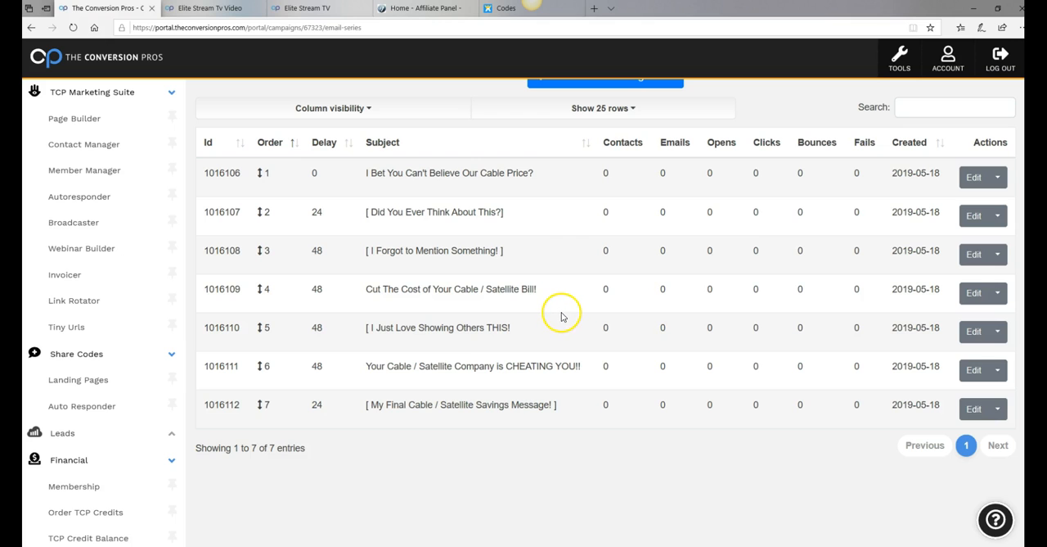
pyautogui.scroll(1, 562, 317)
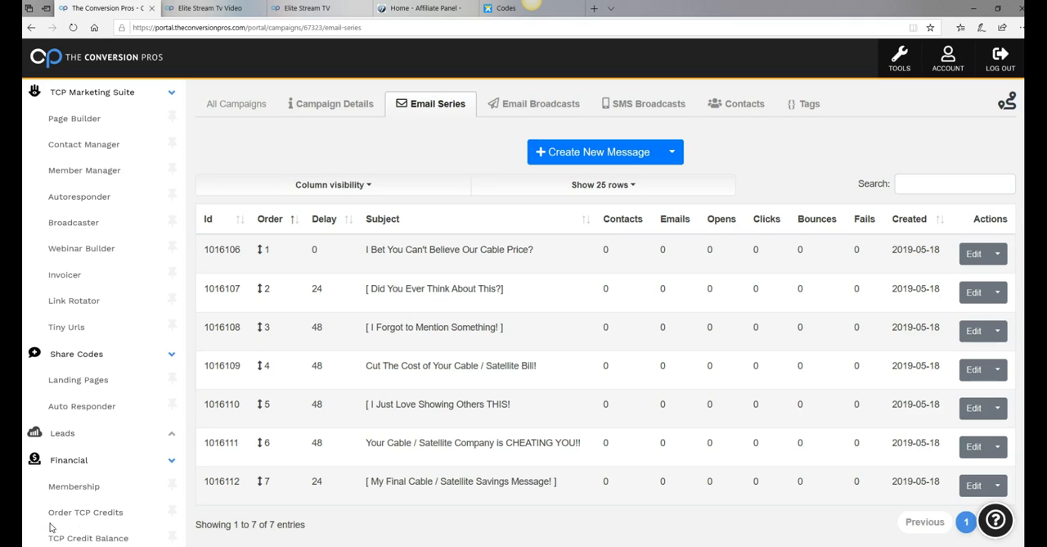
pyautogui.click(87, 123)
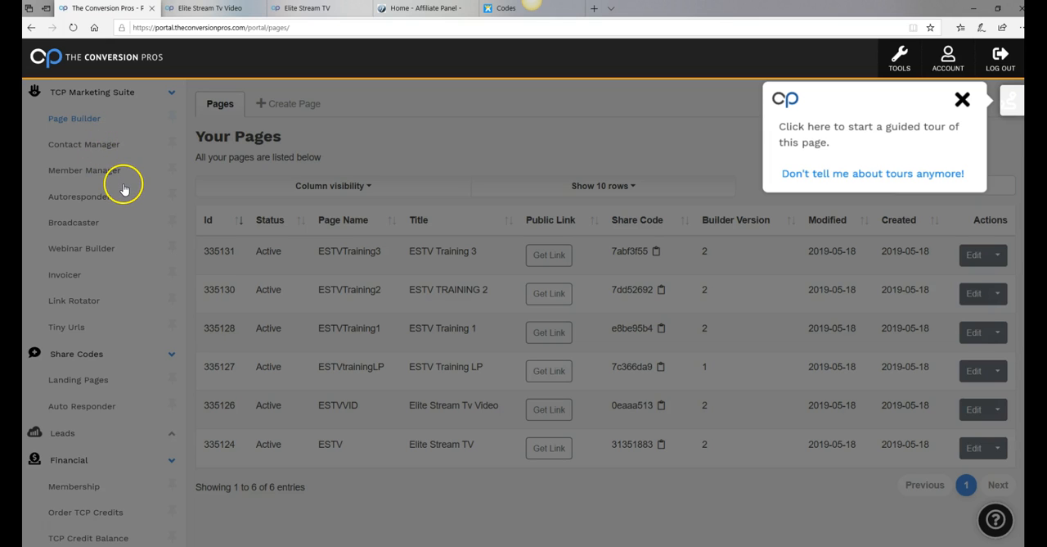
pyautogui.click(963, 99)
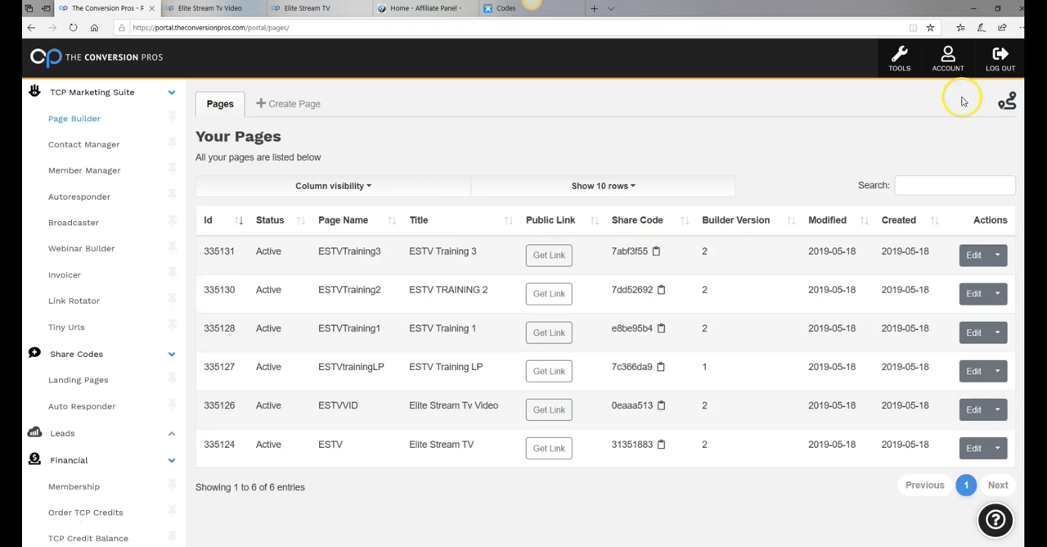
pyautogui.click(556, 337)
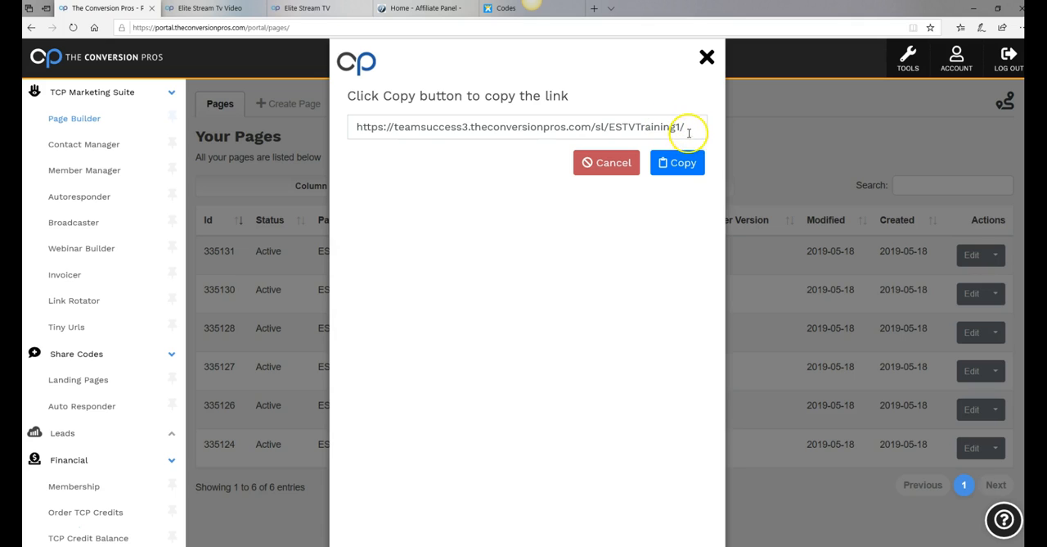
pyautogui.moveTo(690, 129); pyautogui.dragTo(326, 134)
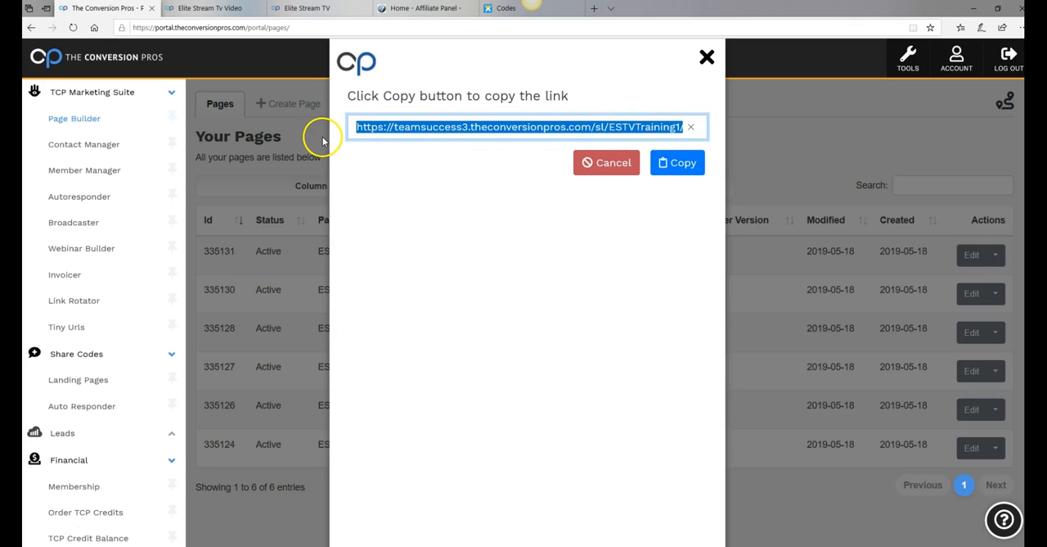
pyautogui.rightClick(590, 132)
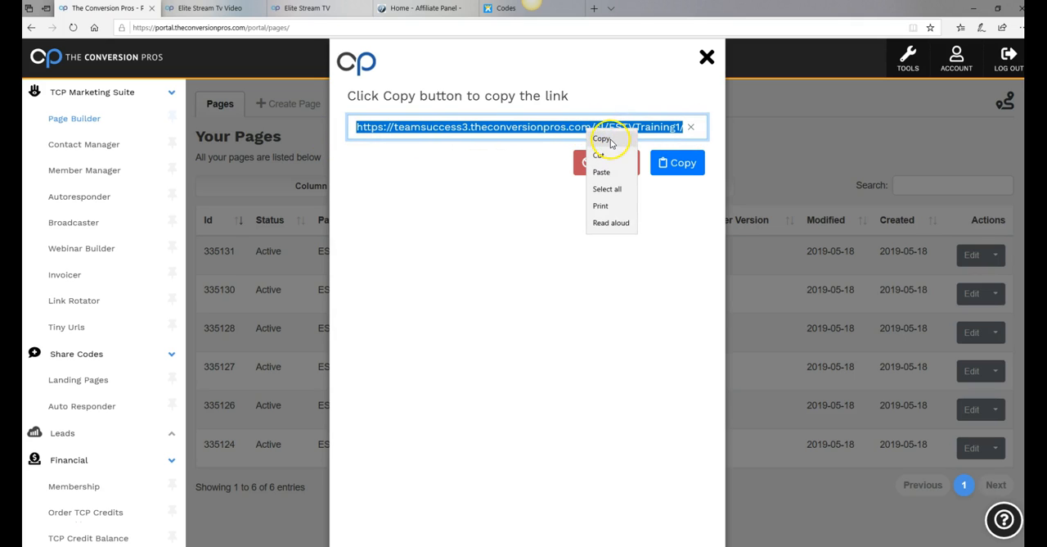
pyautogui.click(611, 138)
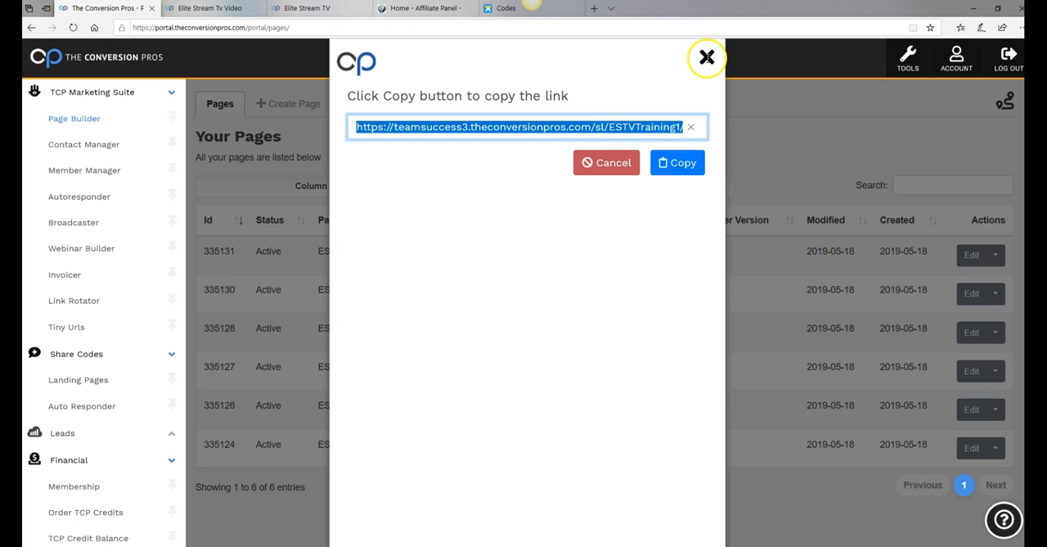
pyautogui.click(706, 57)
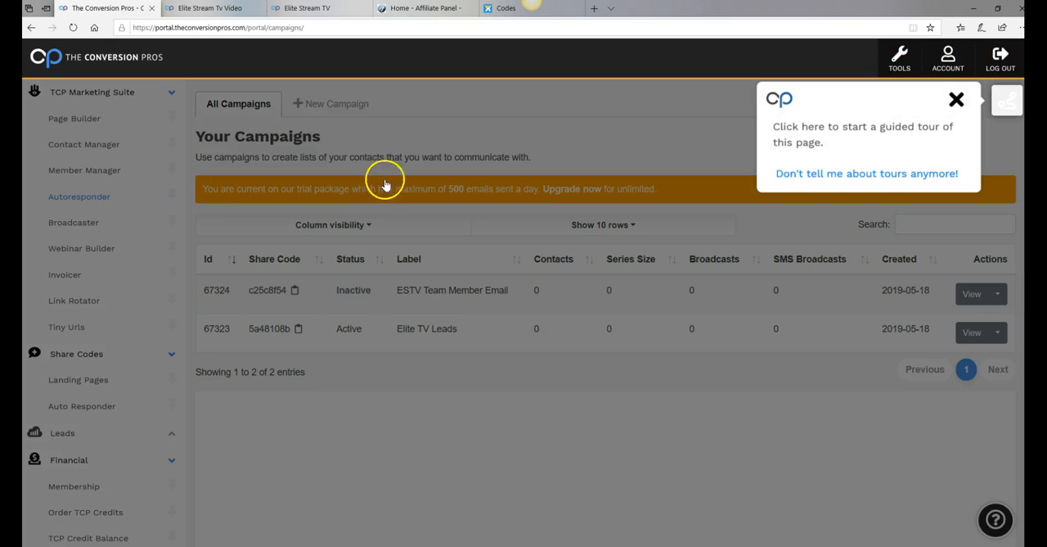
# Dismiss the guided tour prompt in the autoresponder campaign list and open the ESTV Team Member Email campaign's details
pyautogui.click(956, 99)
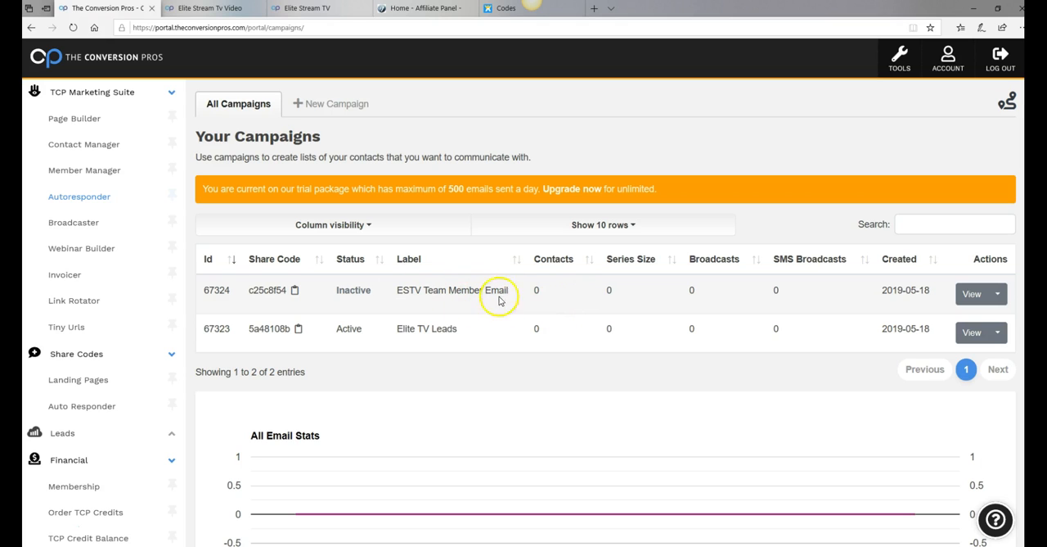
pyautogui.click(971, 294)
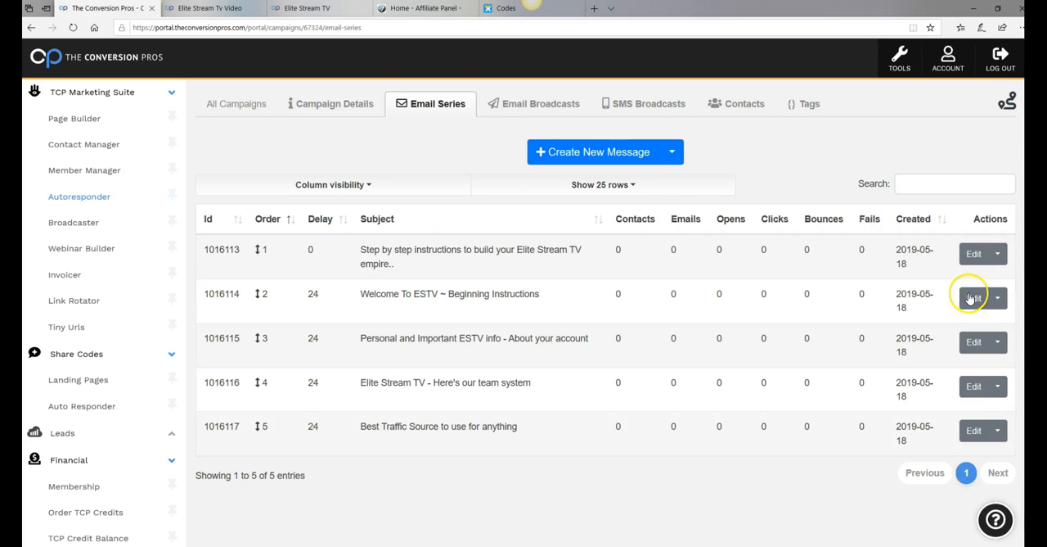
pyautogui.click(350, 106)
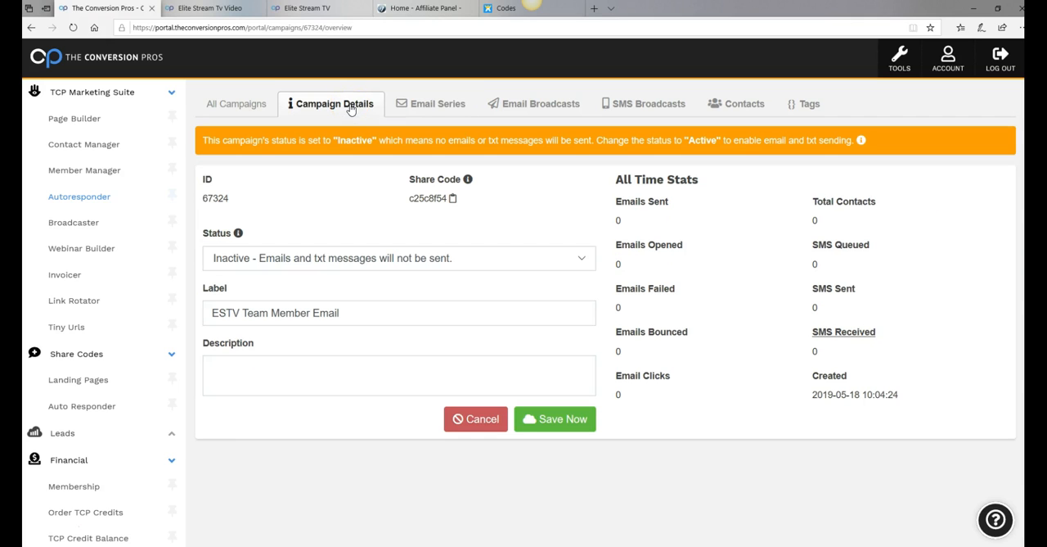
# Try to switch the ESTV Team Member Email campaign's status to Active and save the campaign
pyautogui.click(582, 261)
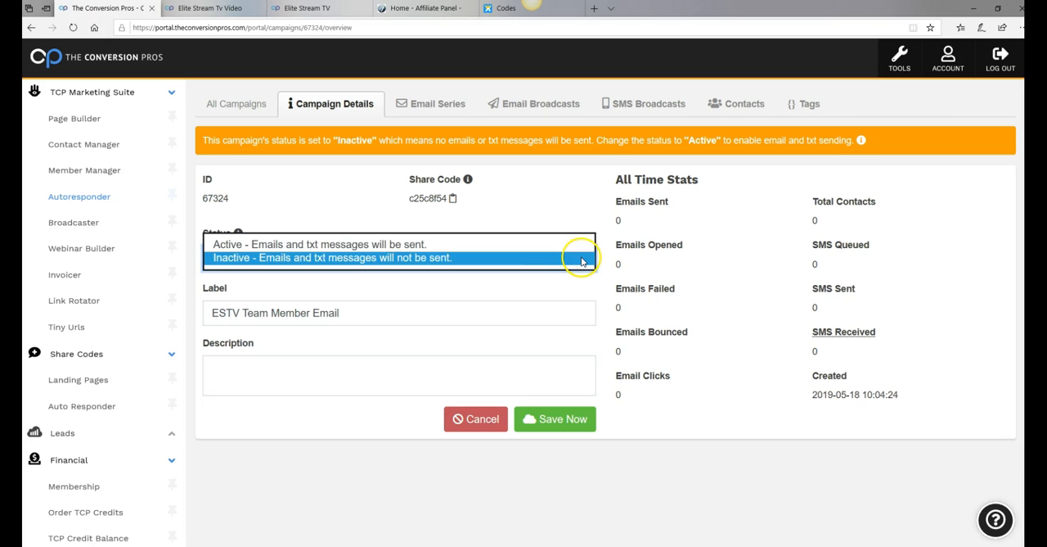
pyautogui.click(352, 246)
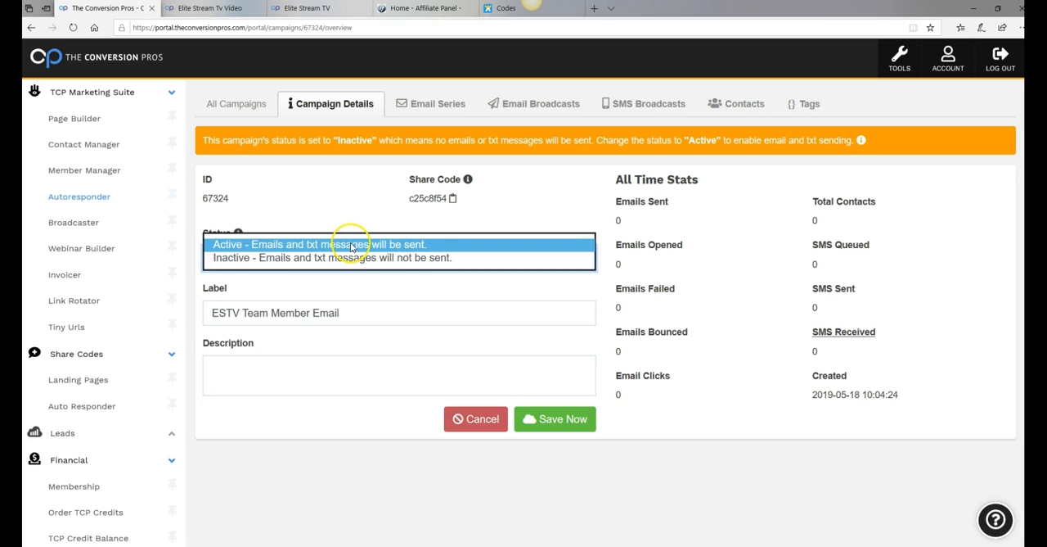
pyautogui.click(572, 422)
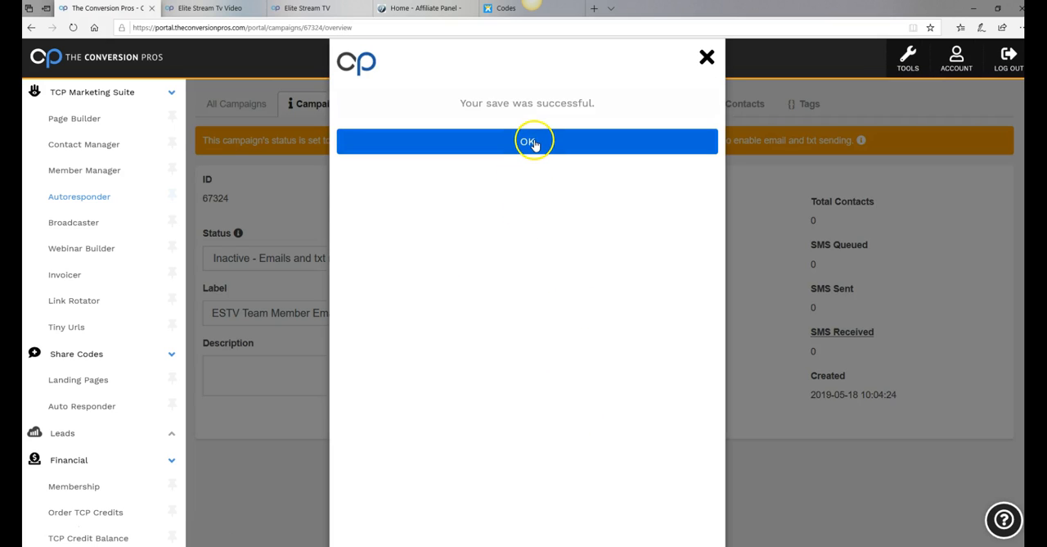
pyautogui.click(530, 144)
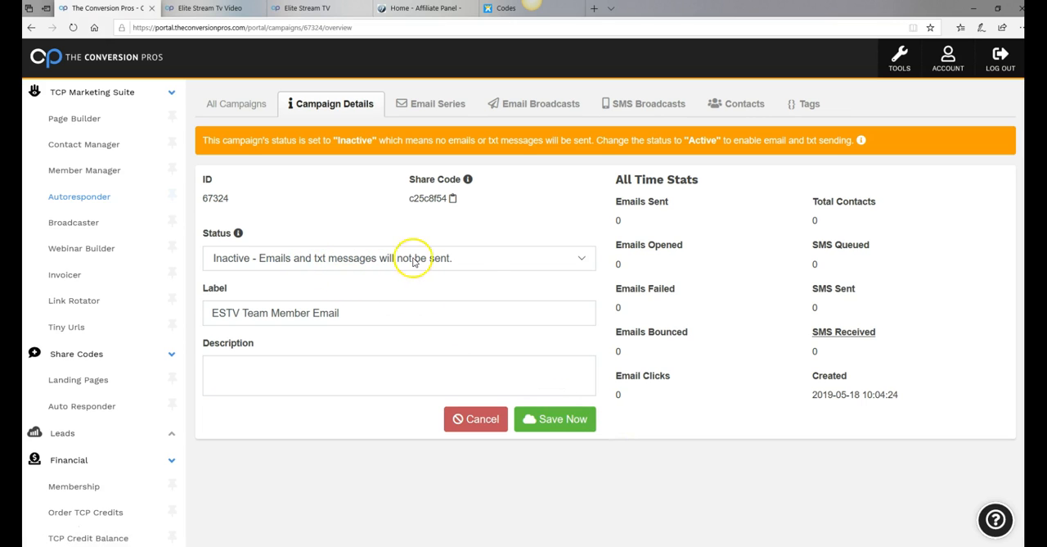
# Set the ESTV Team Member Email campaign's status to "Active - Emails and txt messages will be sent." and save the change
pyautogui.click(583, 260)
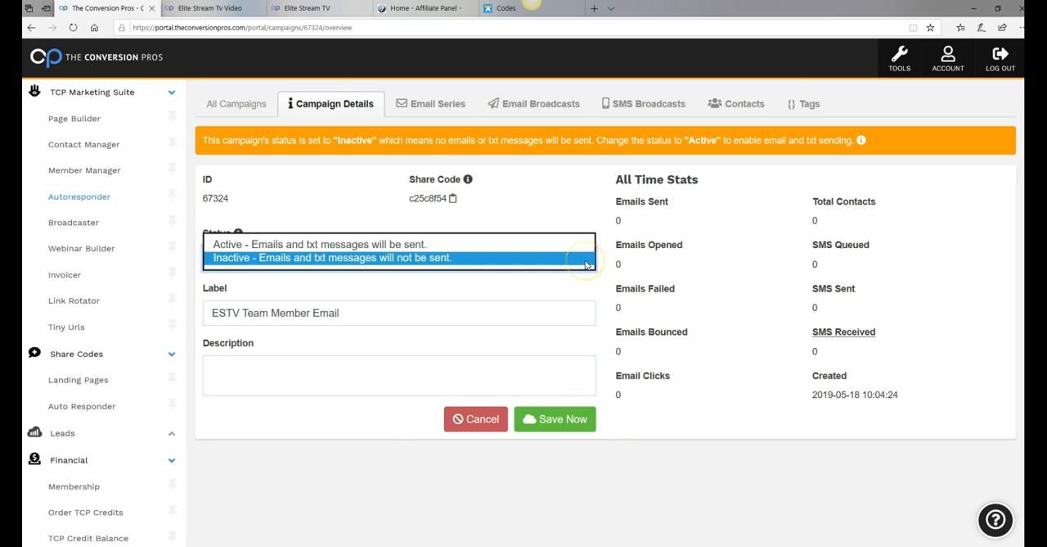
pyautogui.click(411, 245)
pyautogui.click(554, 381)
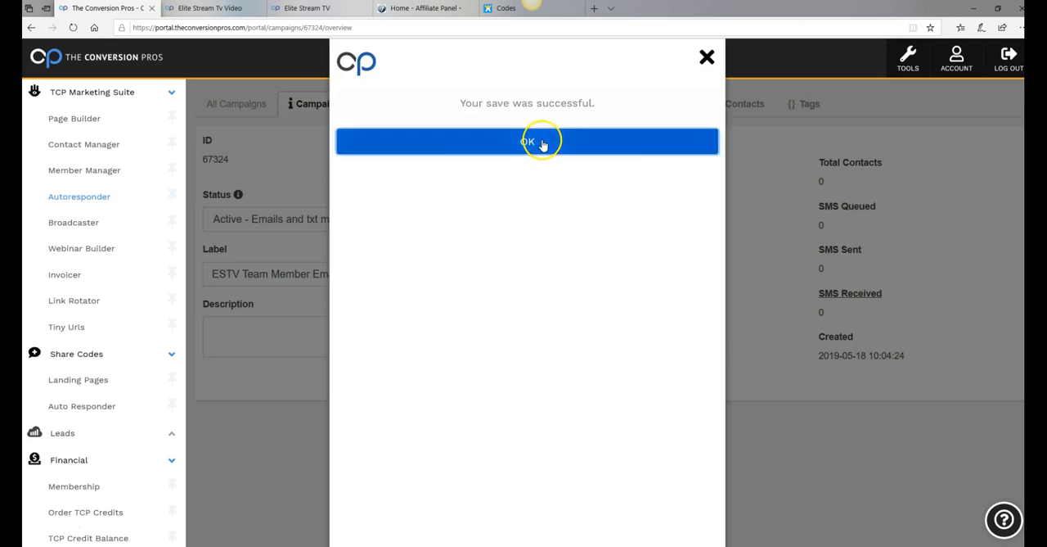
# Open the email series' first message, "Step by step instructions to build your Elite Stream TV empire..", for editing
pyautogui.click(542, 143)
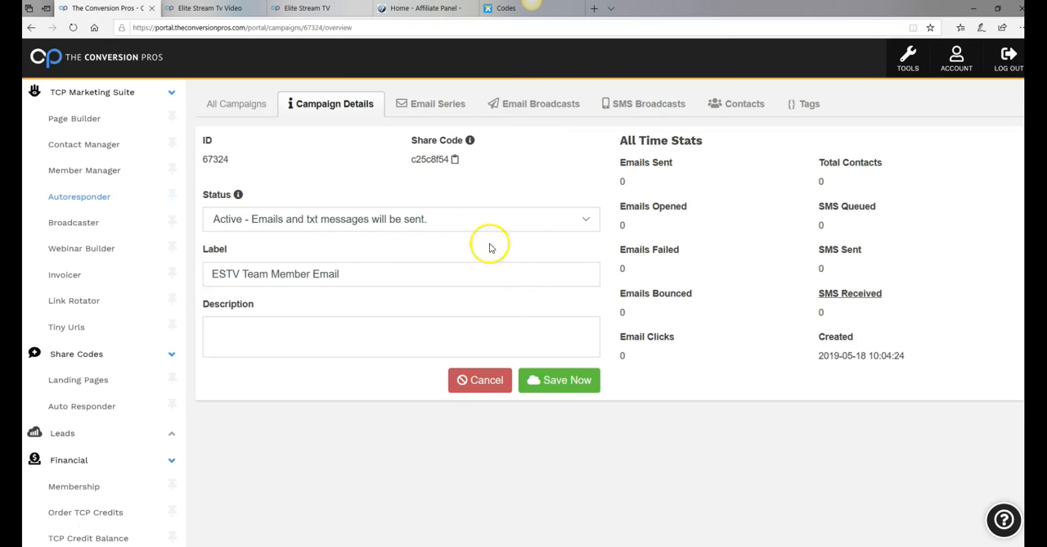
pyautogui.click(436, 107)
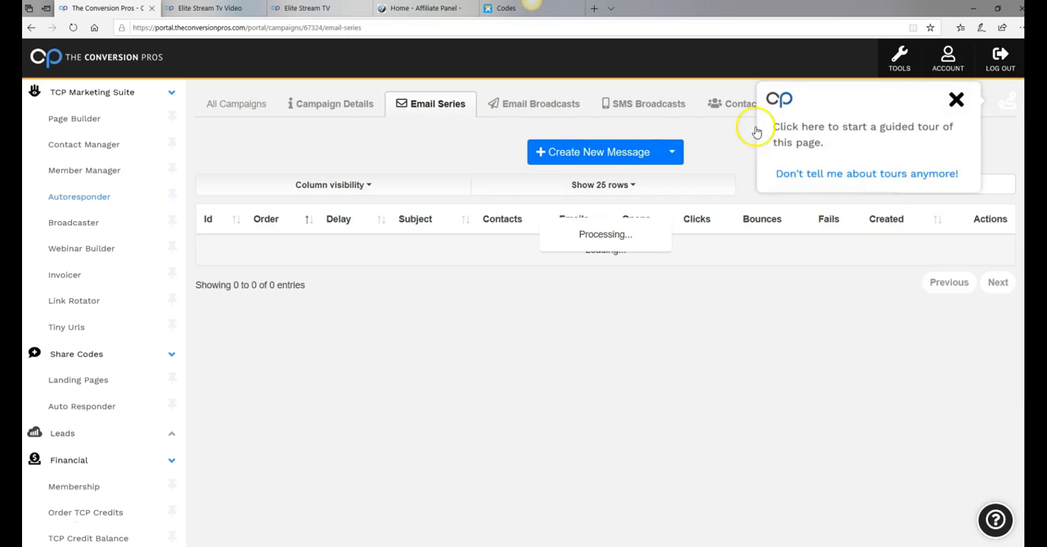
pyautogui.click(955, 102)
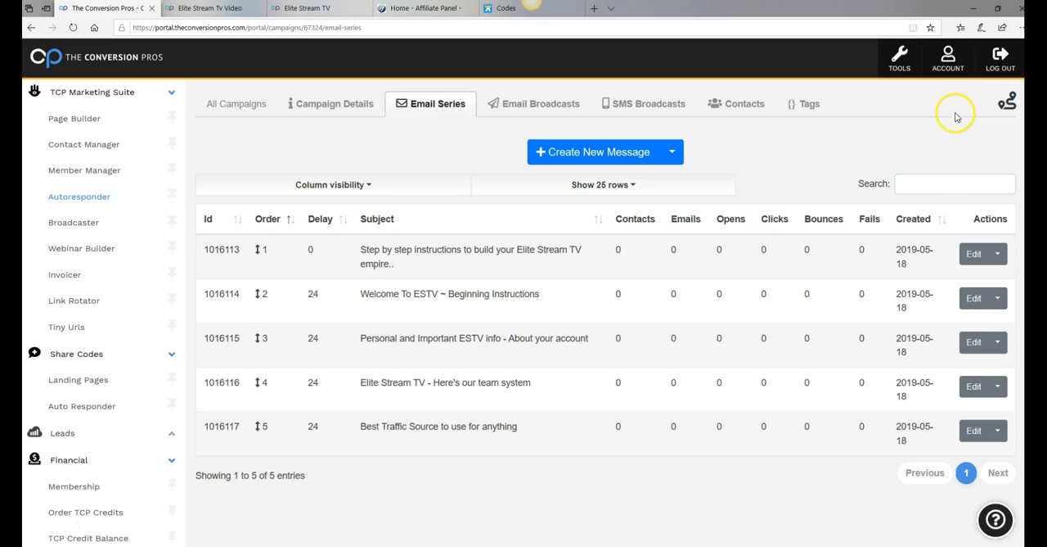
pyautogui.click(972, 257)
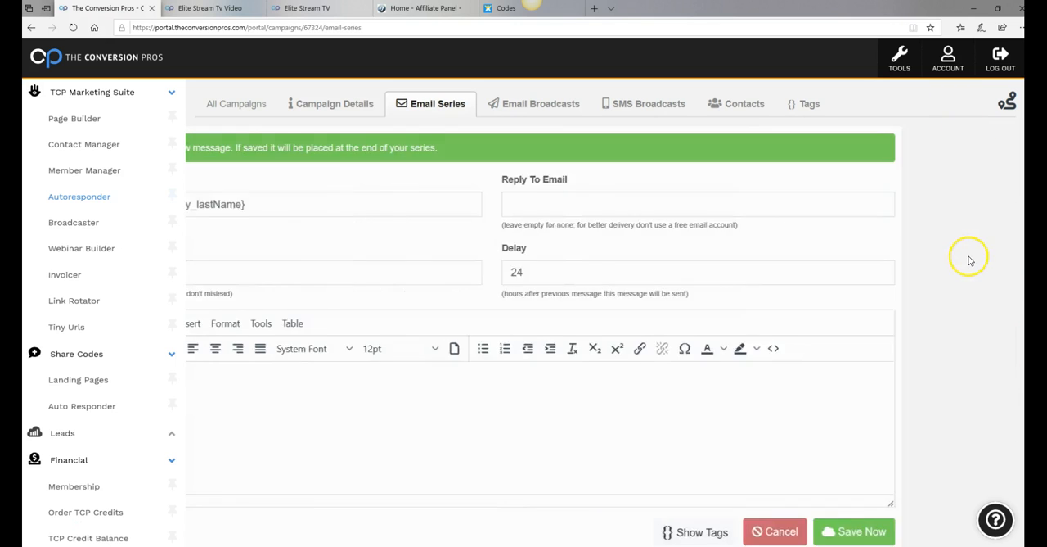
pyautogui.scroll(-1, 582, 375)
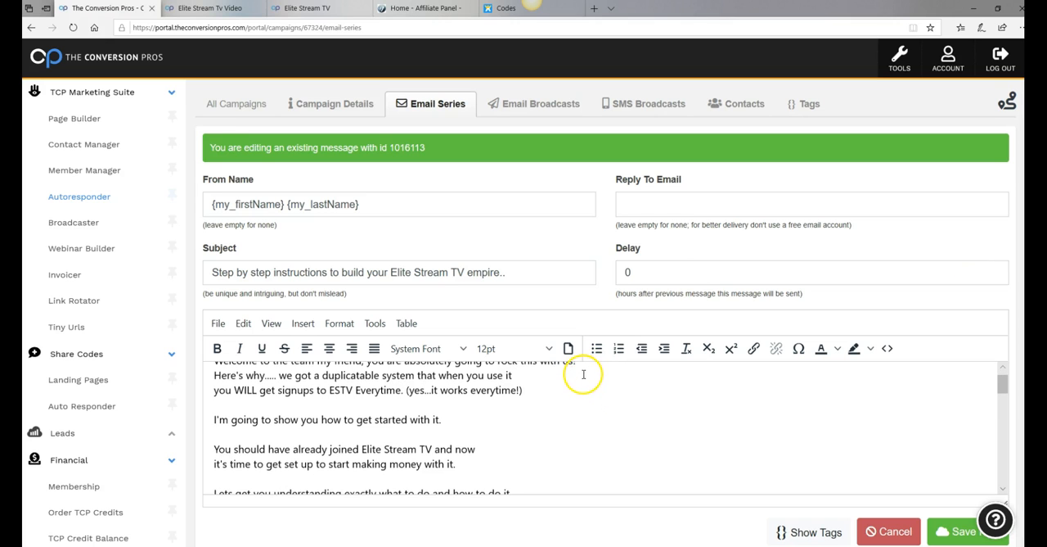
pyautogui.scroll(1, 579, 380)
pyautogui.scroll(-3, 582, 397)
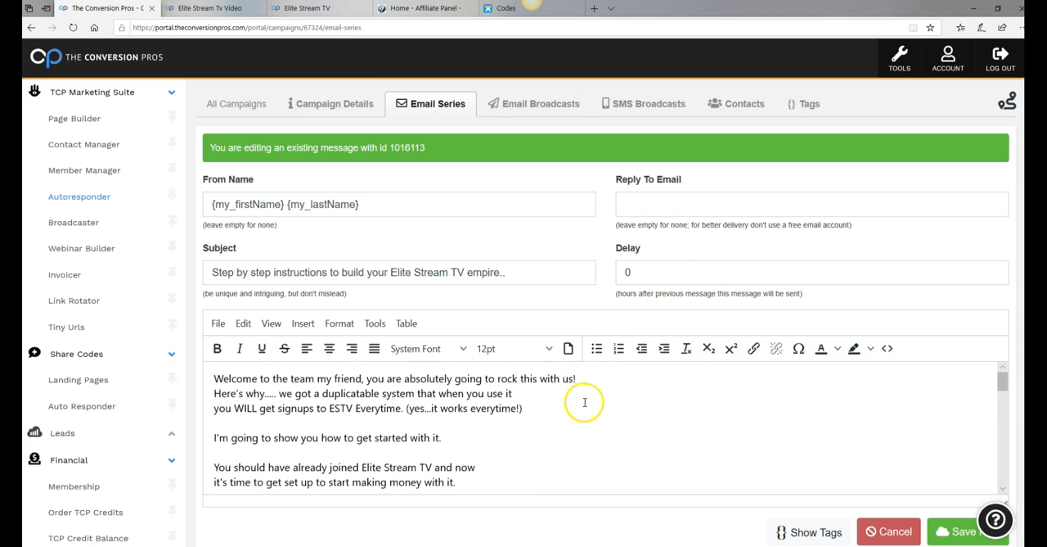
pyautogui.scroll(-2, 584, 402)
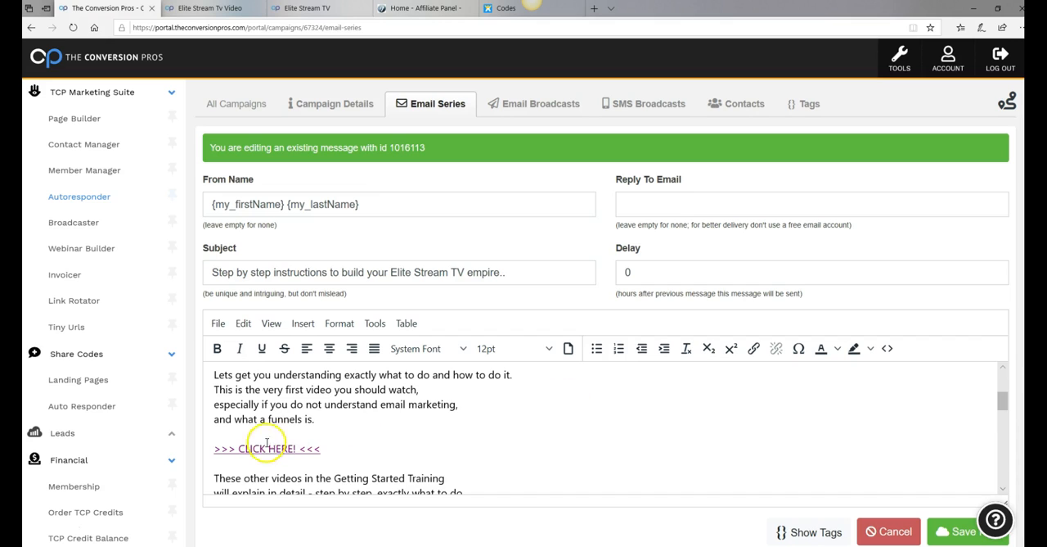
pyautogui.tripleClick(212, 453)
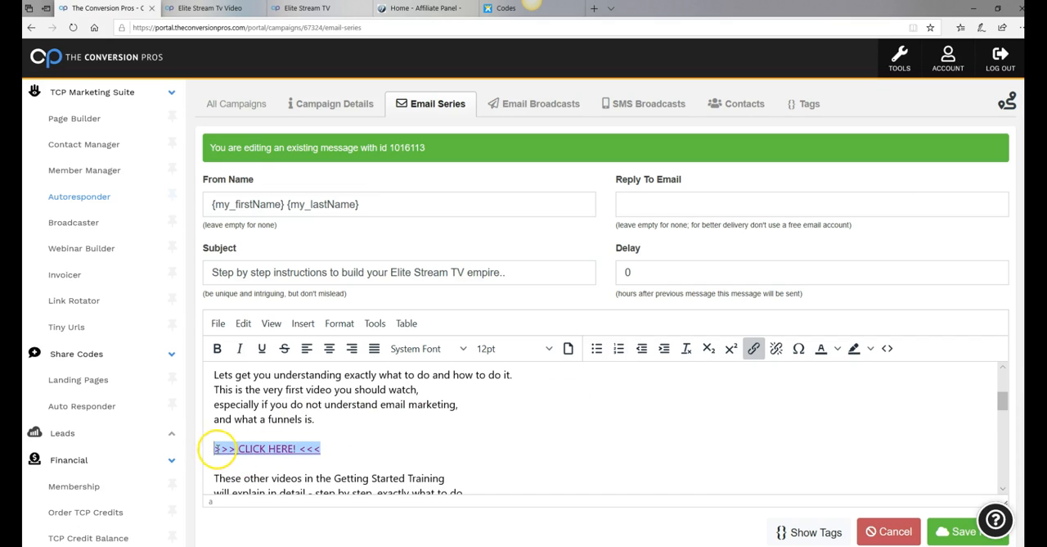
pyautogui.click(754, 350)
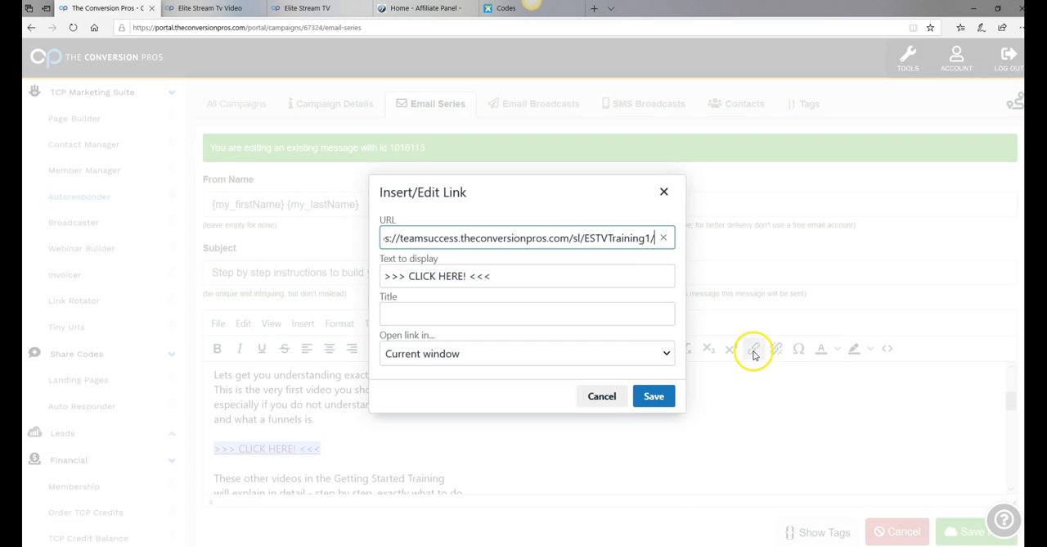
pyautogui.click(664, 238)
pyautogui.rightClick(471, 238)
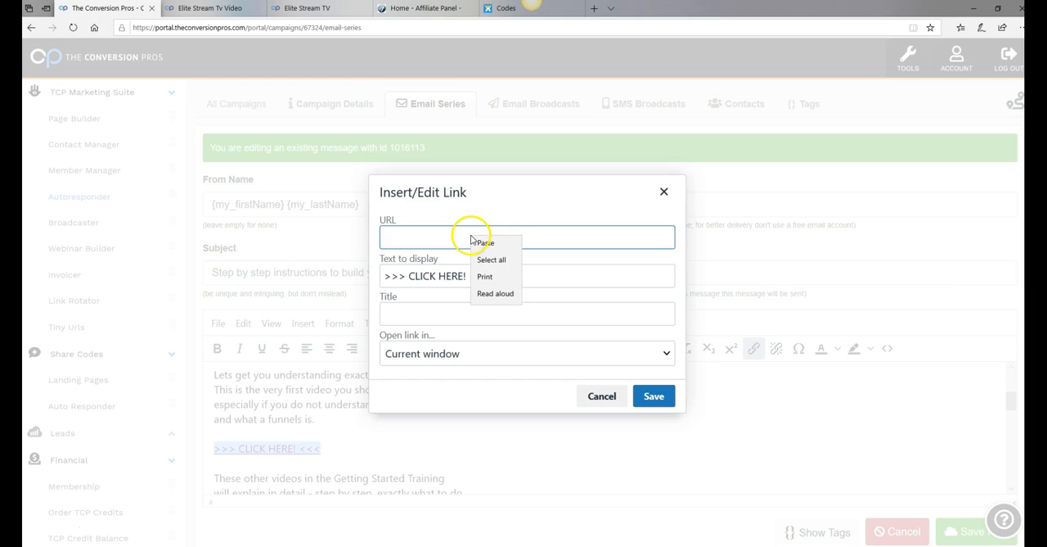
pyautogui.click(485, 247)
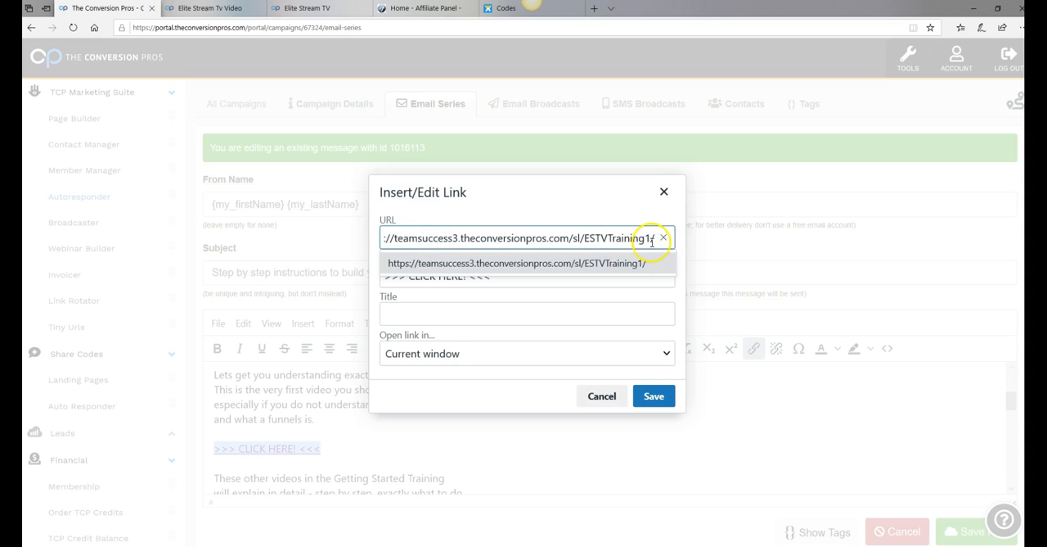
pyautogui.click(659, 397)
pyautogui.click(669, 401)
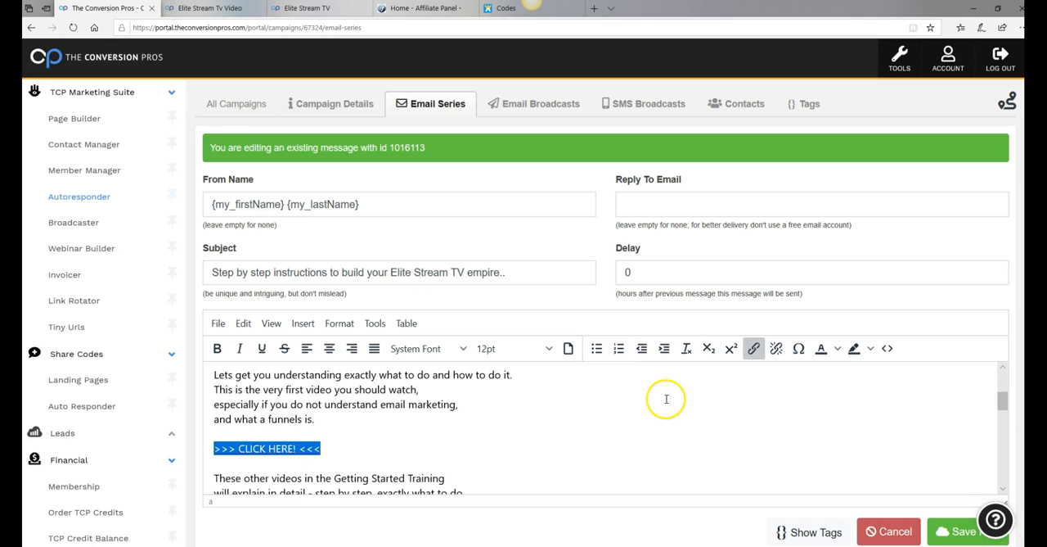
# Save the first message and reload the campaign's email series list, dismissing the guided tour prompt
pyautogui.scroll(-1, 968, 484)
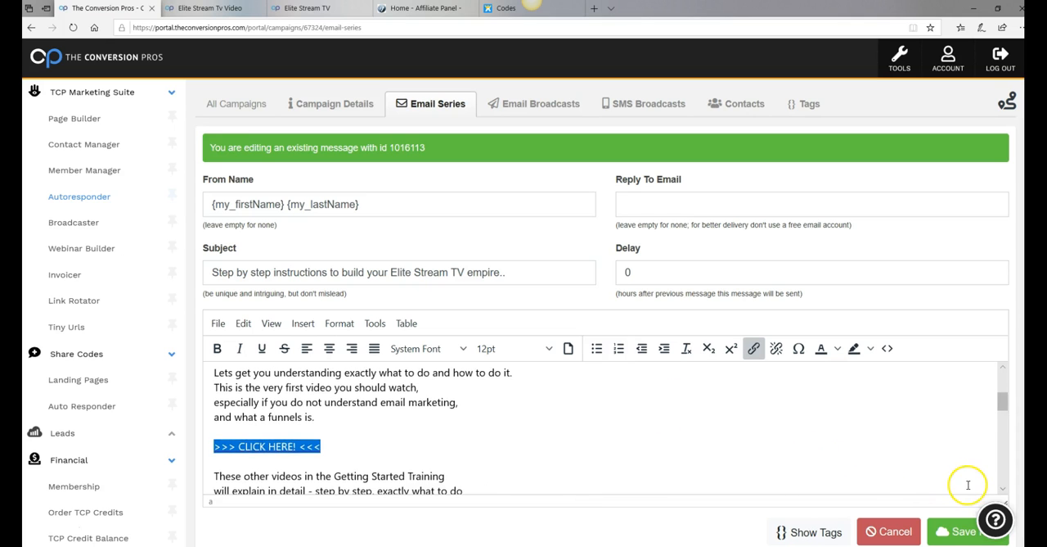
pyautogui.click(959, 536)
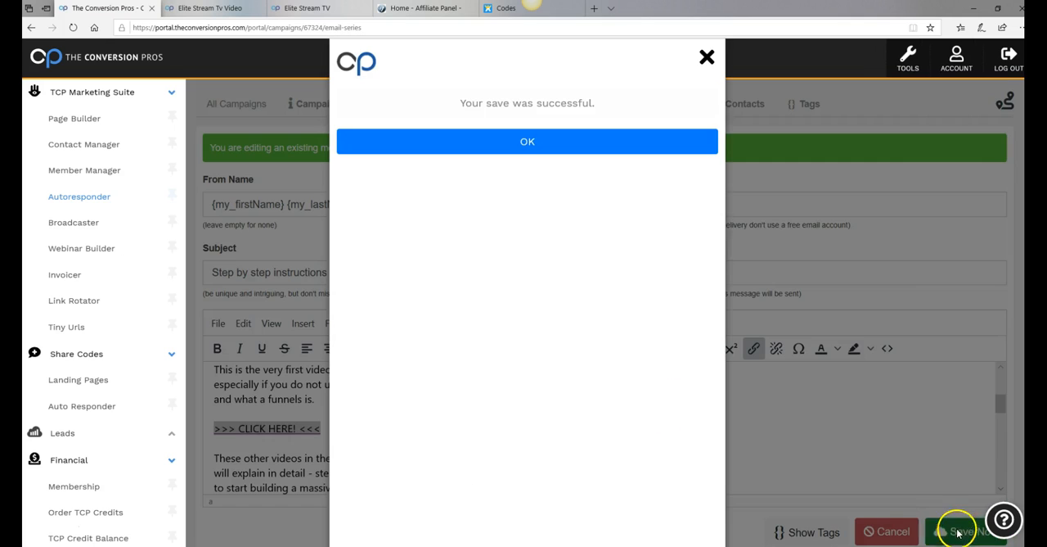
pyautogui.click(523, 141)
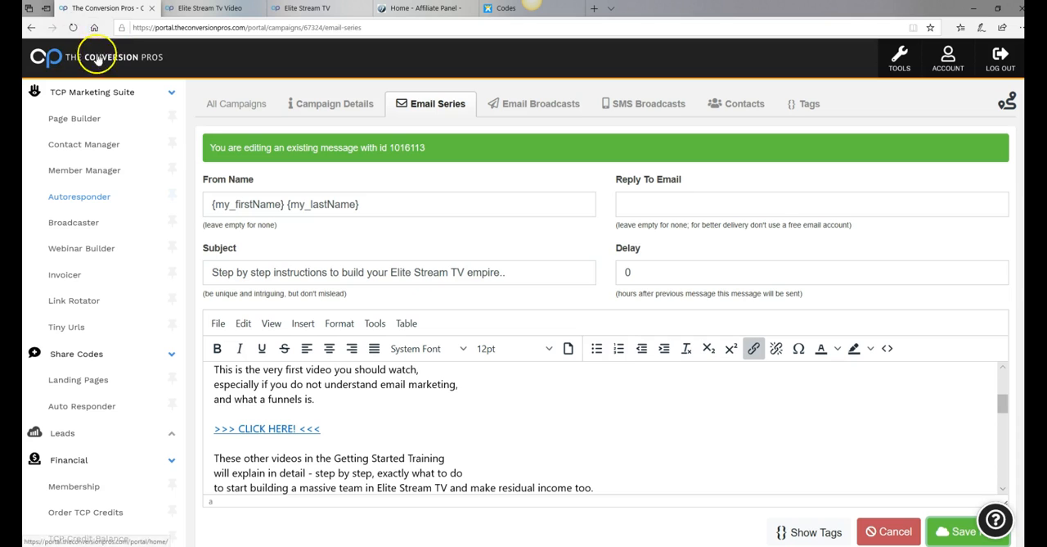
pyautogui.click(74, 28)
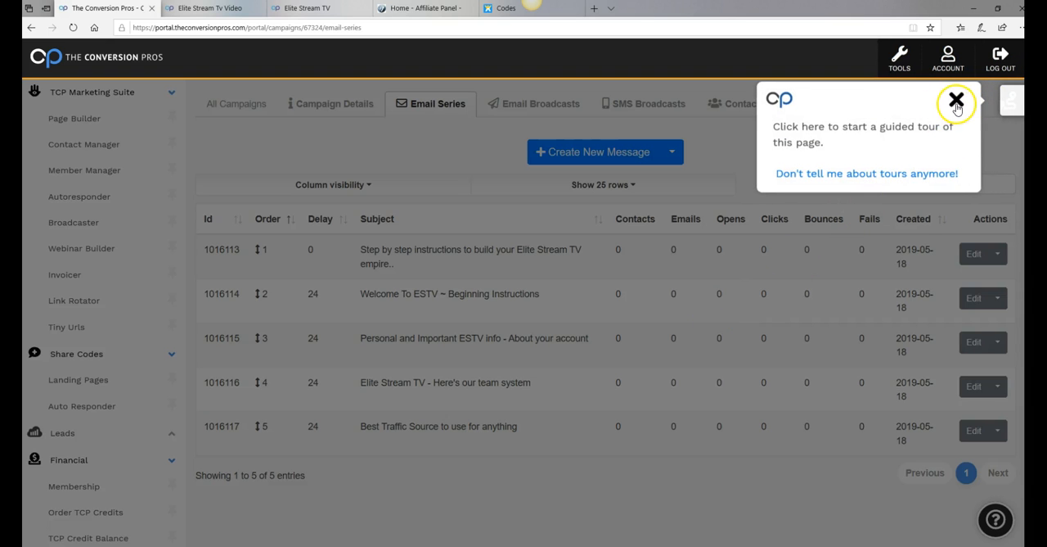
pyautogui.click(956, 100)
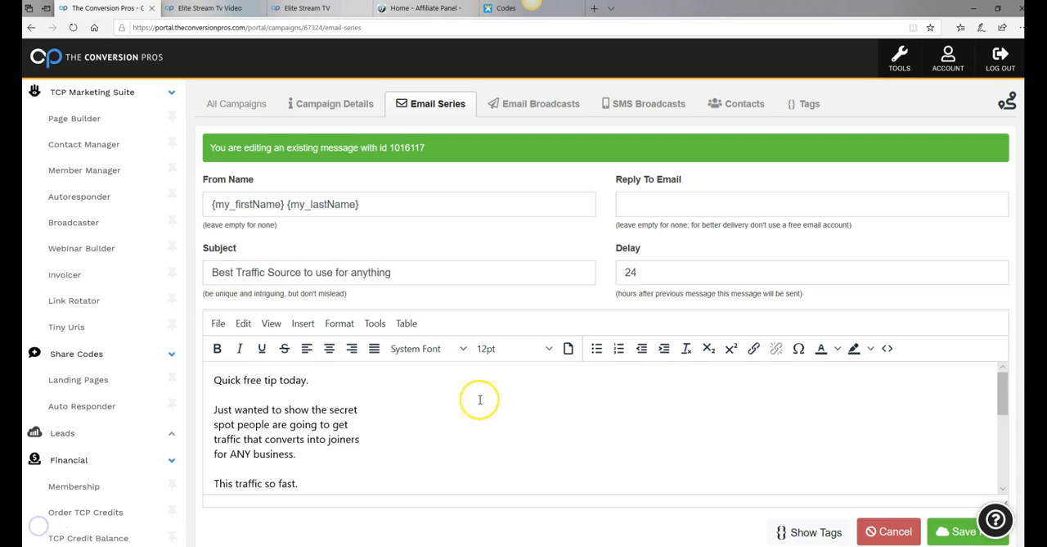
pyautogui.scroll(-1, 480, 399)
pyautogui.scroll(-4, 480, 400)
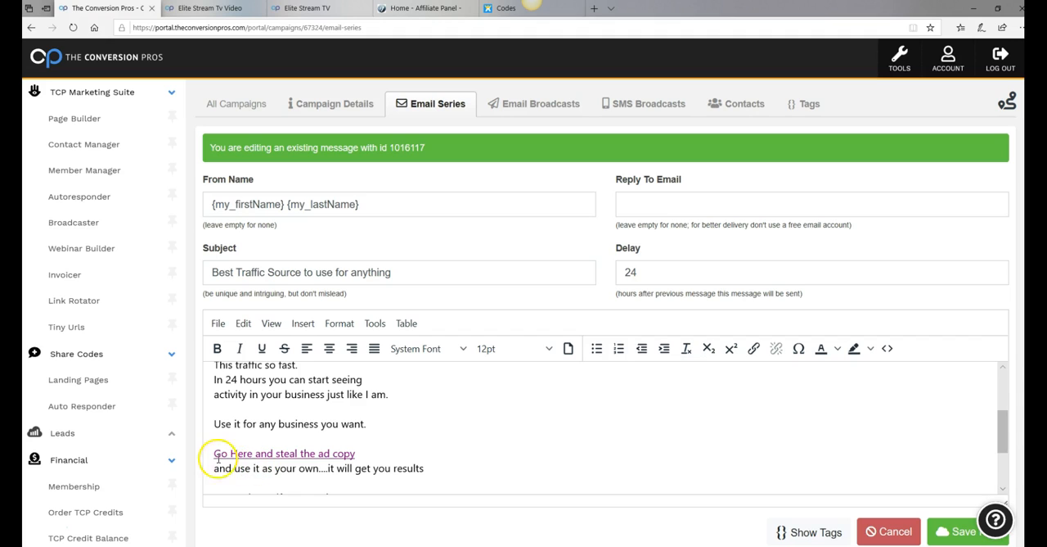
pyautogui.moveTo(213, 454); pyautogui.dragTo(464, 456)
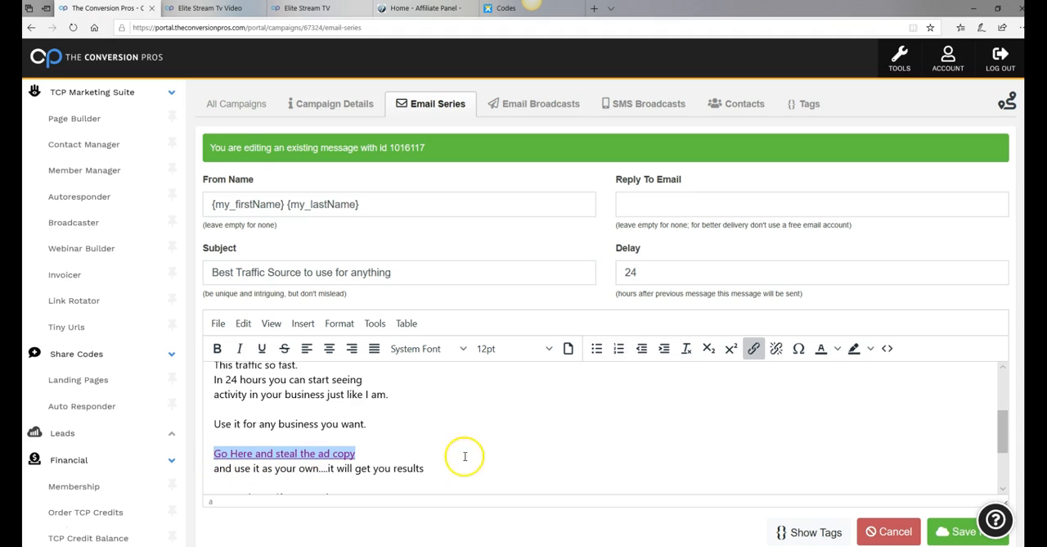
pyautogui.click(753, 350)
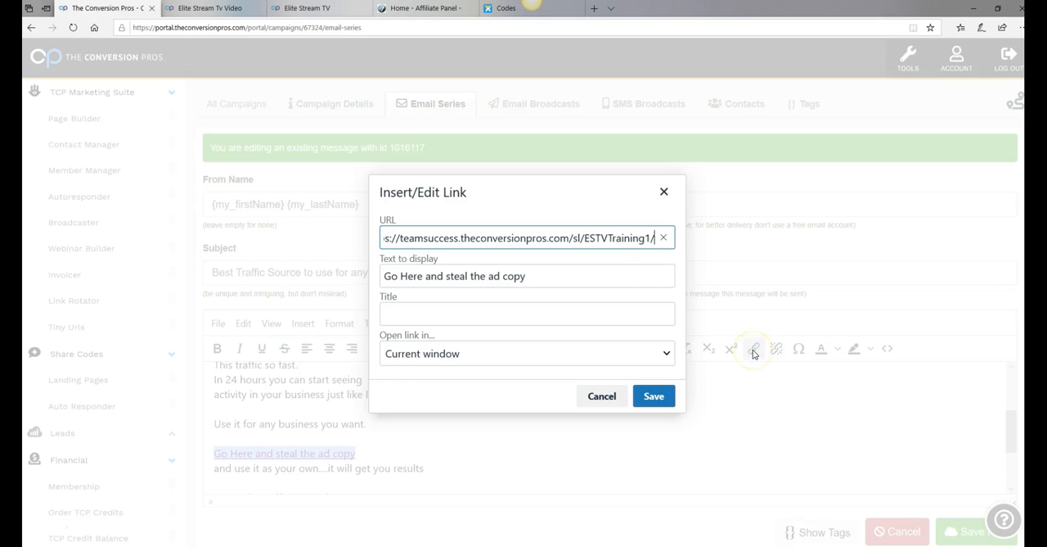
pyautogui.click(664, 239)
pyautogui.rightClick(467, 238)
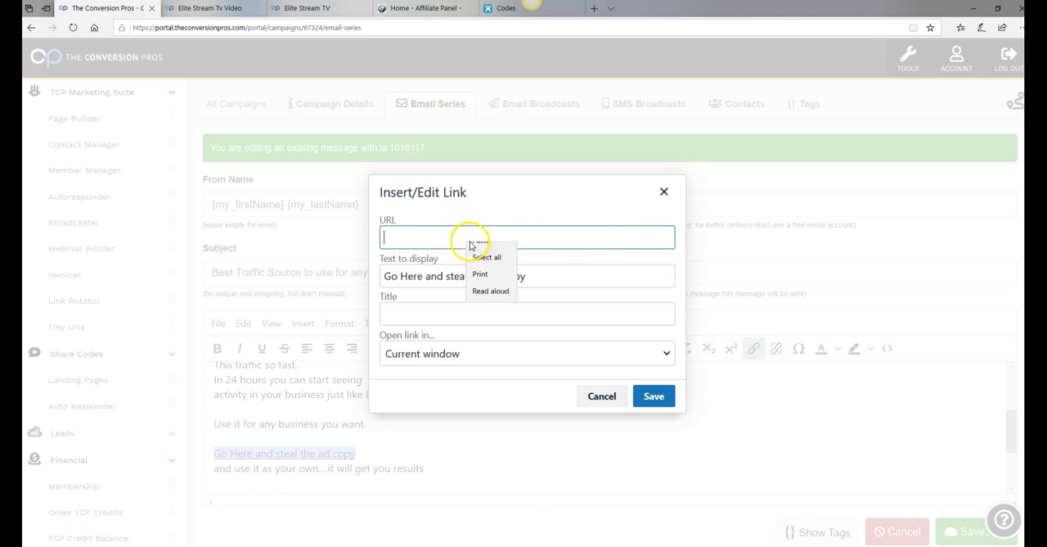
pyautogui.click(482, 252)
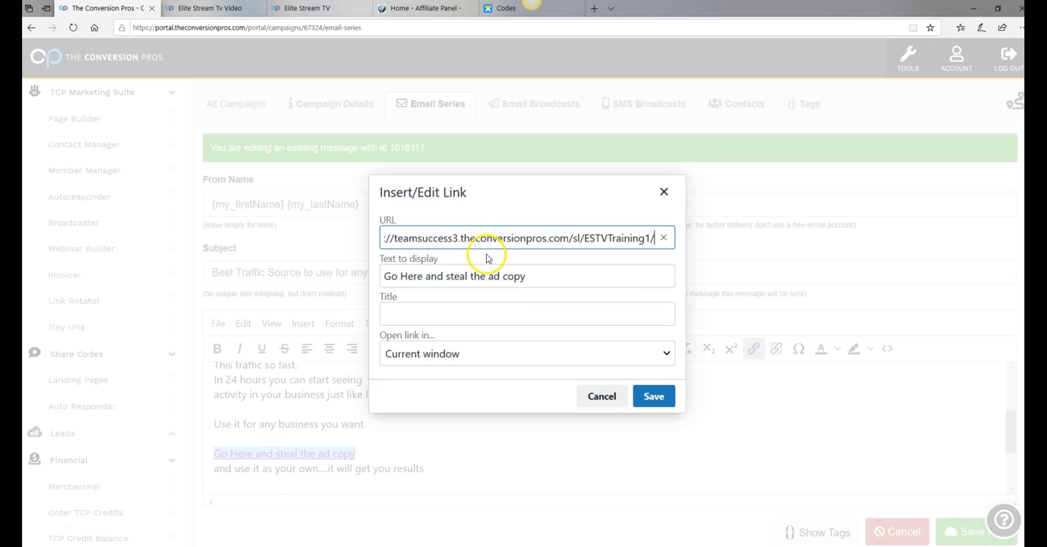
pyautogui.click(654, 397)
# Save the "Best Traffic Source to use for anything" message and reload the email series list without the guided tour prompt
pyautogui.scroll(-1, 669, 398)
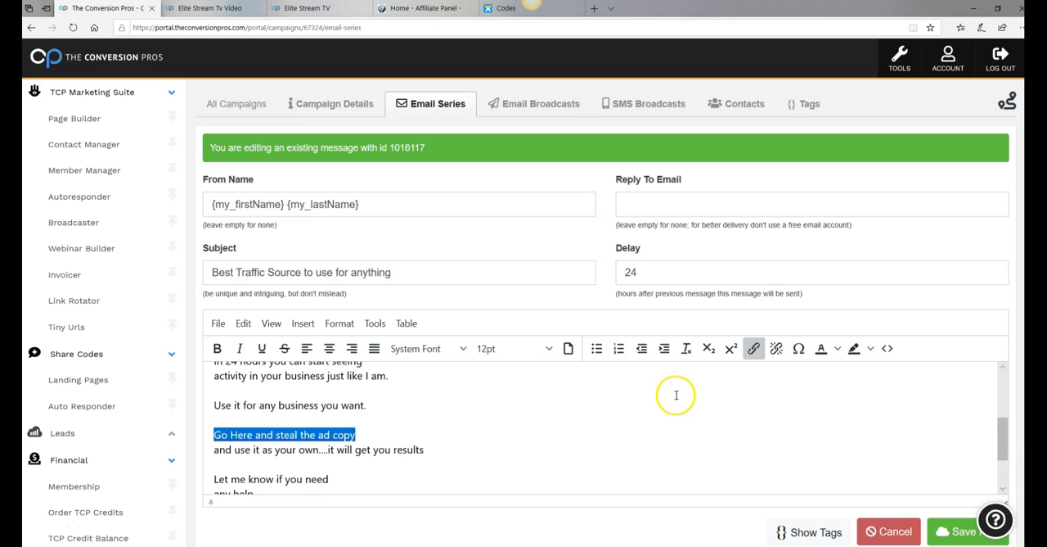
pyautogui.scroll(-1, 933, 466)
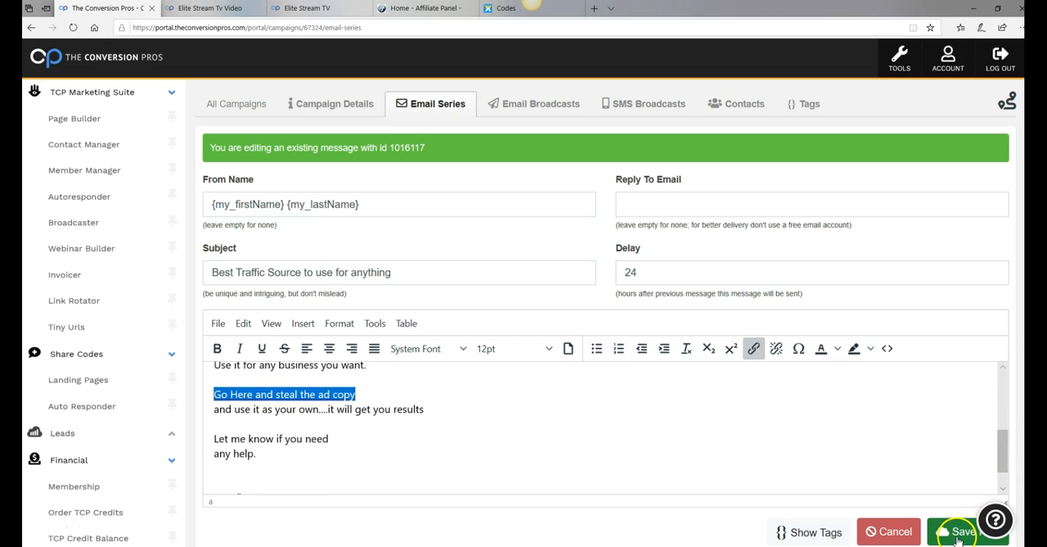
pyautogui.click(959, 536)
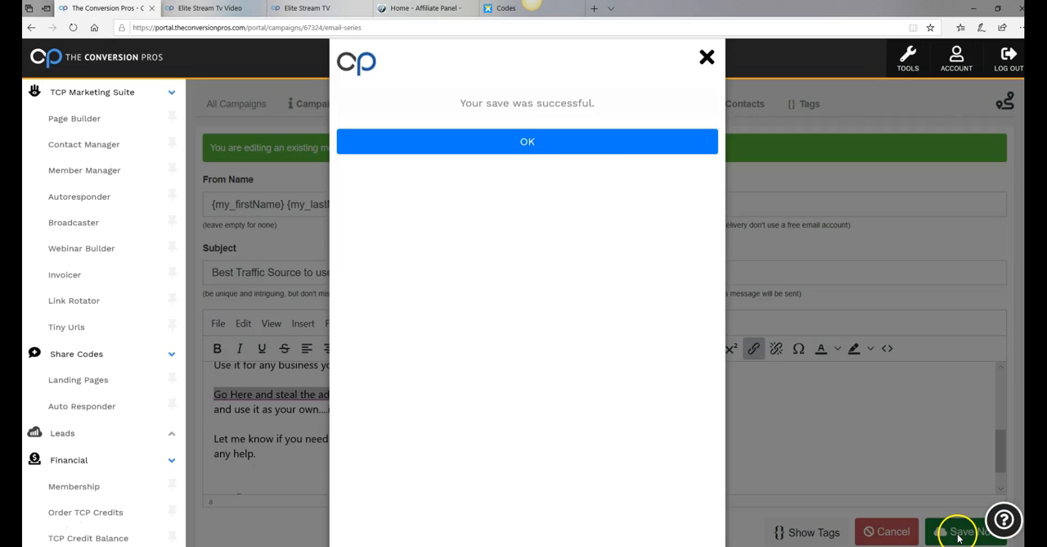
pyautogui.click(451, 142)
pyautogui.scroll(-1, 352, 402)
pyautogui.scroll(-1, 352, 403)
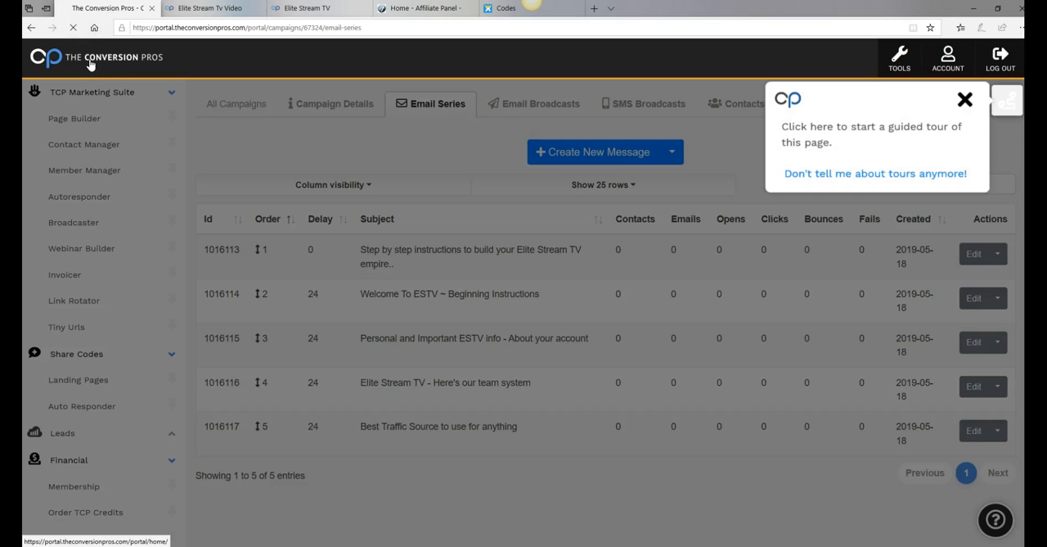
pyautogui.scroll(-2, 936, 133)
pyautogui.scroll(2, 959, 175)
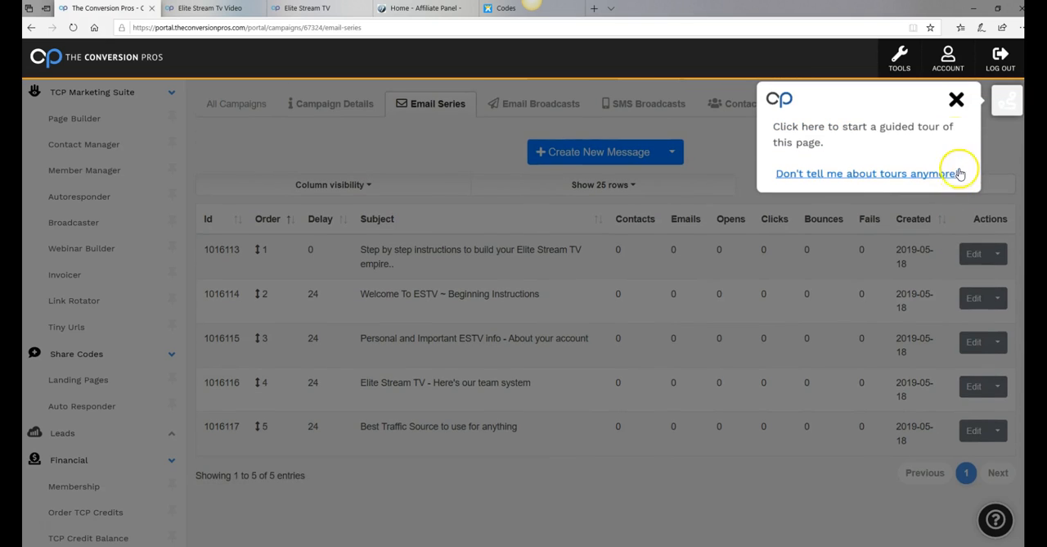
pyautogui.click(956, 100)
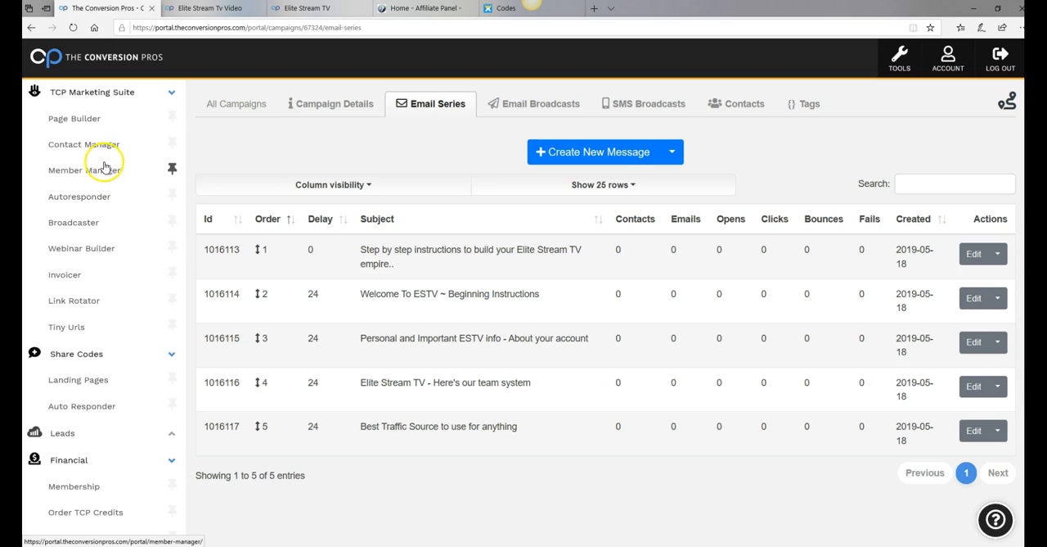
# Bring up the ESTV page's public link from the Page Builder list and compare it with the live Elite Stream TV page
pyautogui.click(80, 121)
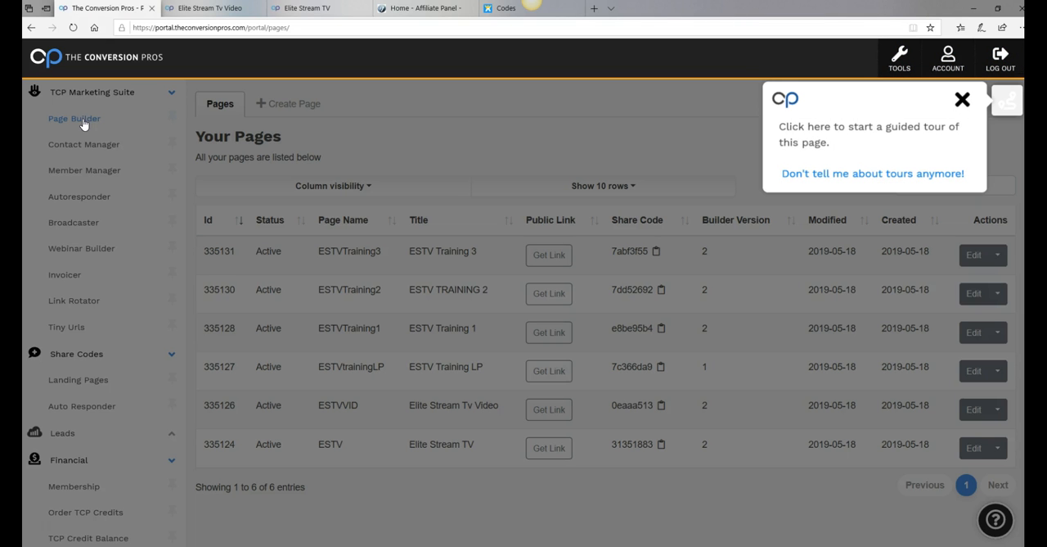
pyautogui.click(963, 101)
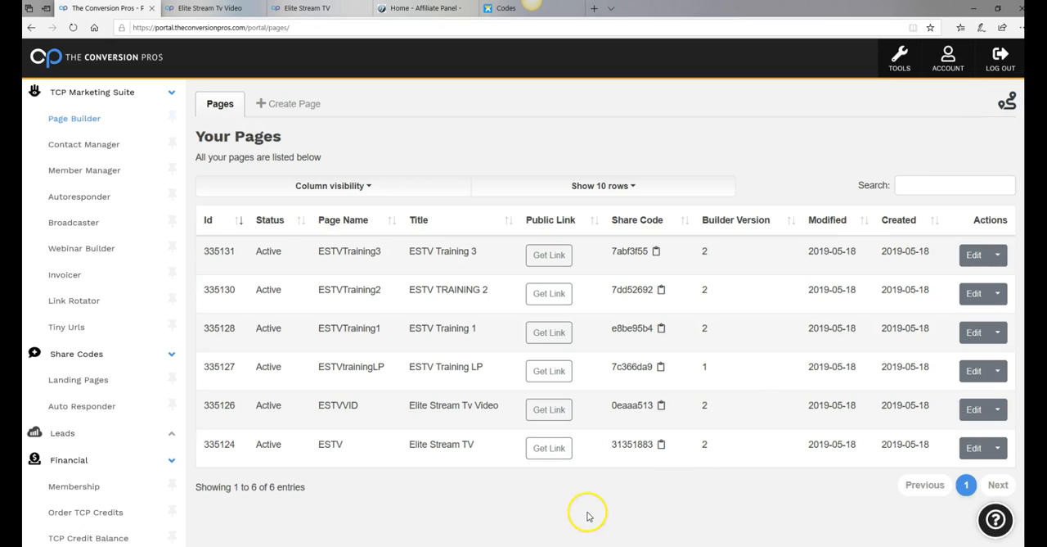
pyautogui.click(545, 450)
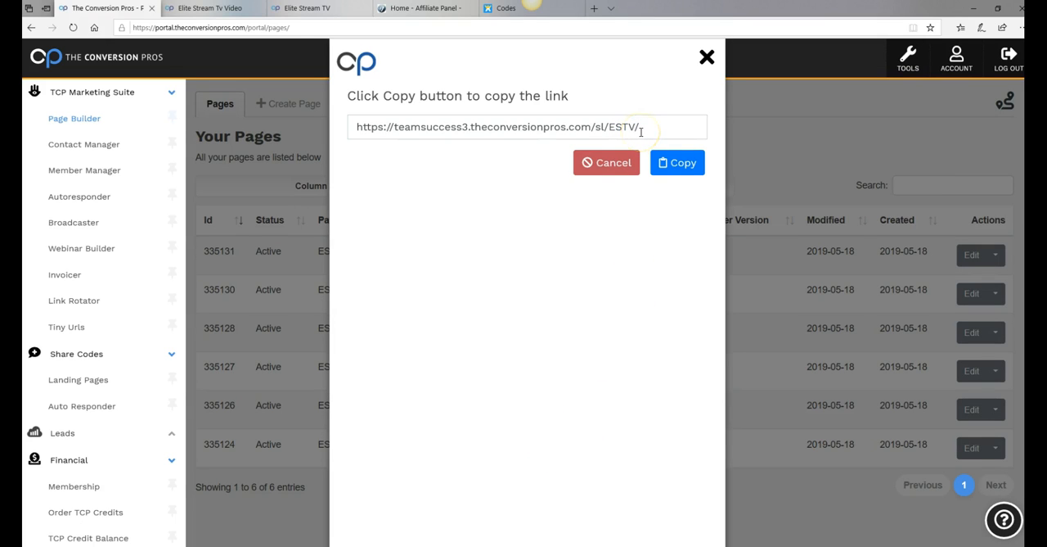
pyautogui.moveTo(643, 129); pyautogui.dragTo(355, 133)
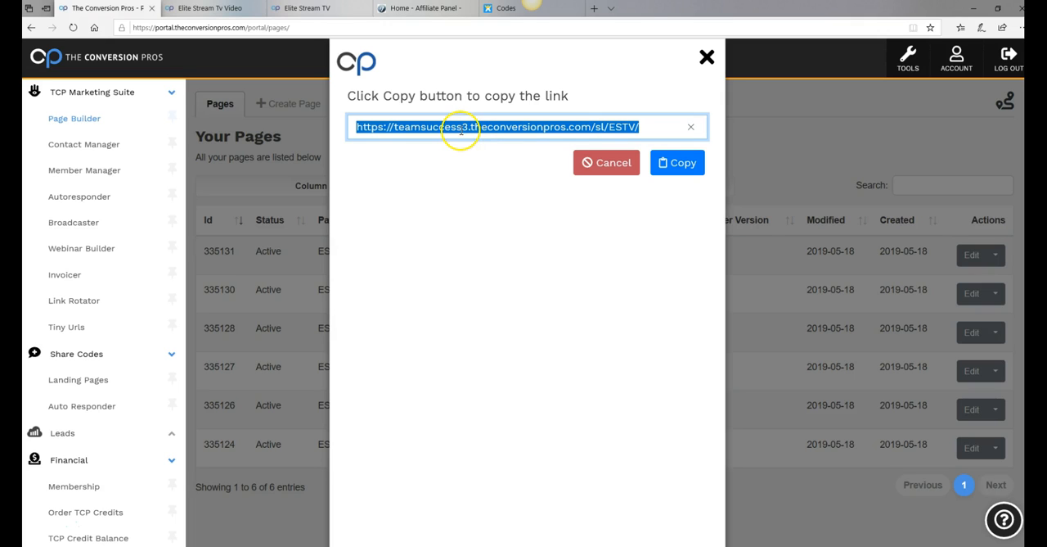
pyautogui.click(319, 9)
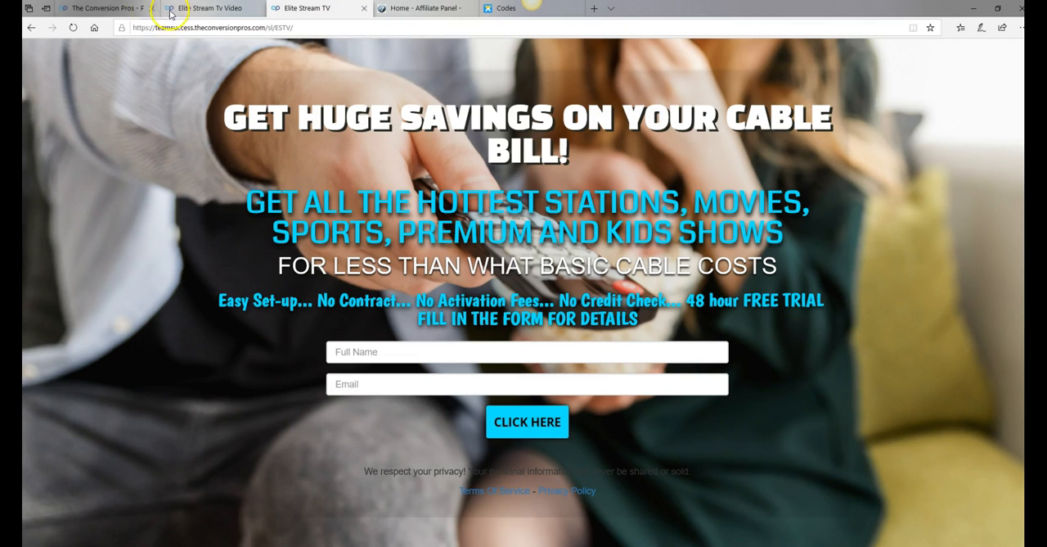
pyautogui.click(121, 8)
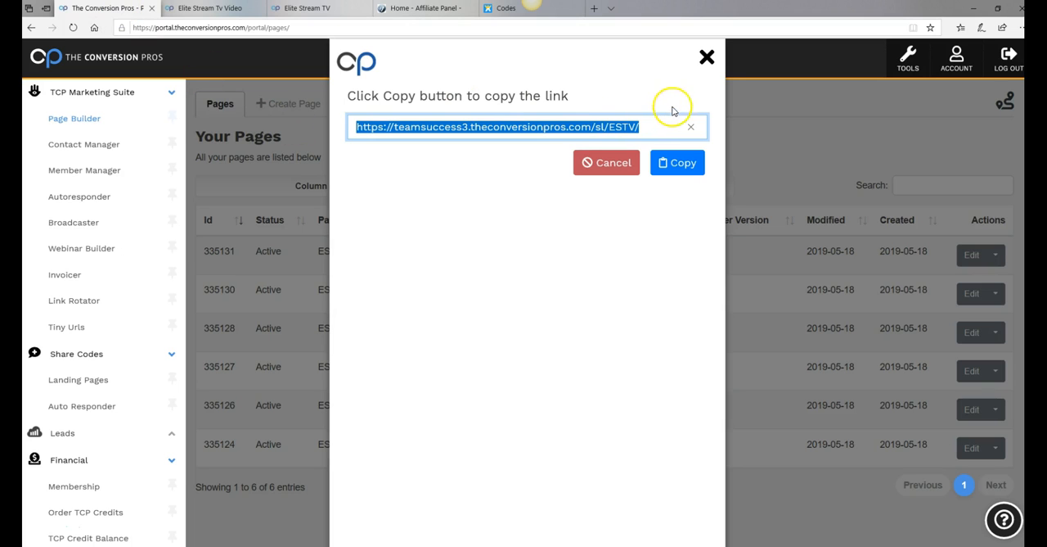
pyautogui.click(707, 58)
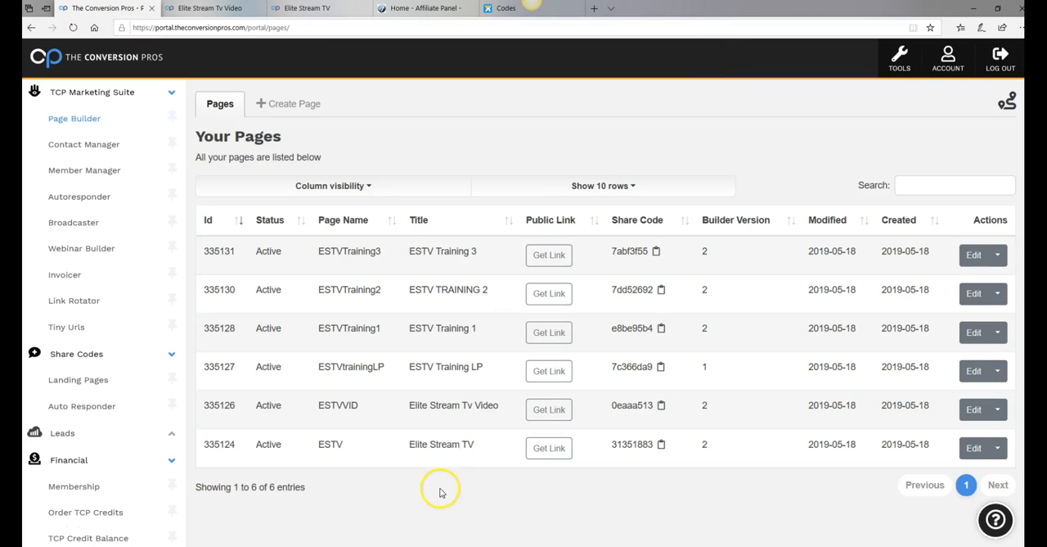
# View the public links of the ESTVtrainingLP and ESTV pages and return to the live Elite Stream TV page
pyautogui.click(550, 373)
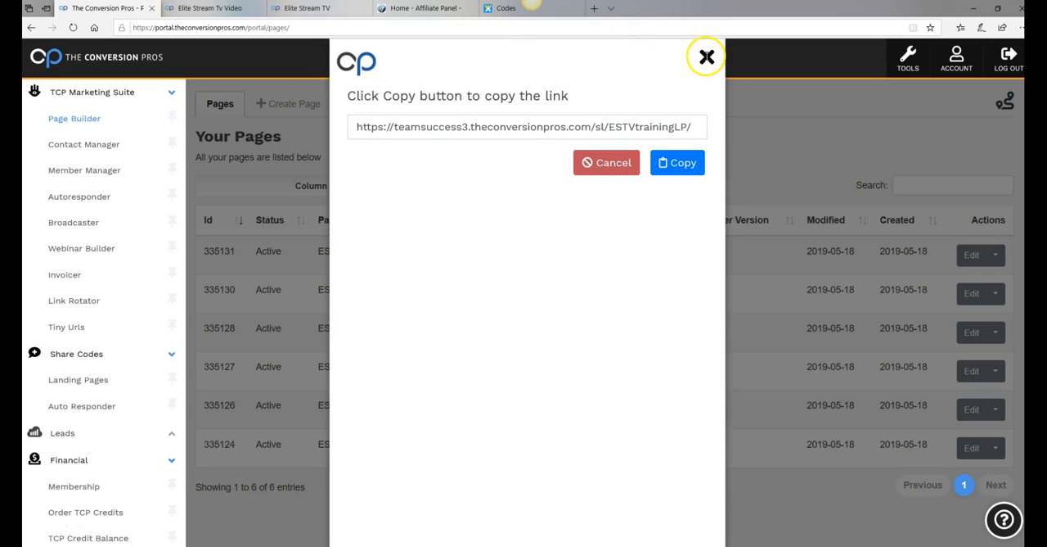
pyautogui.click(707, 57)
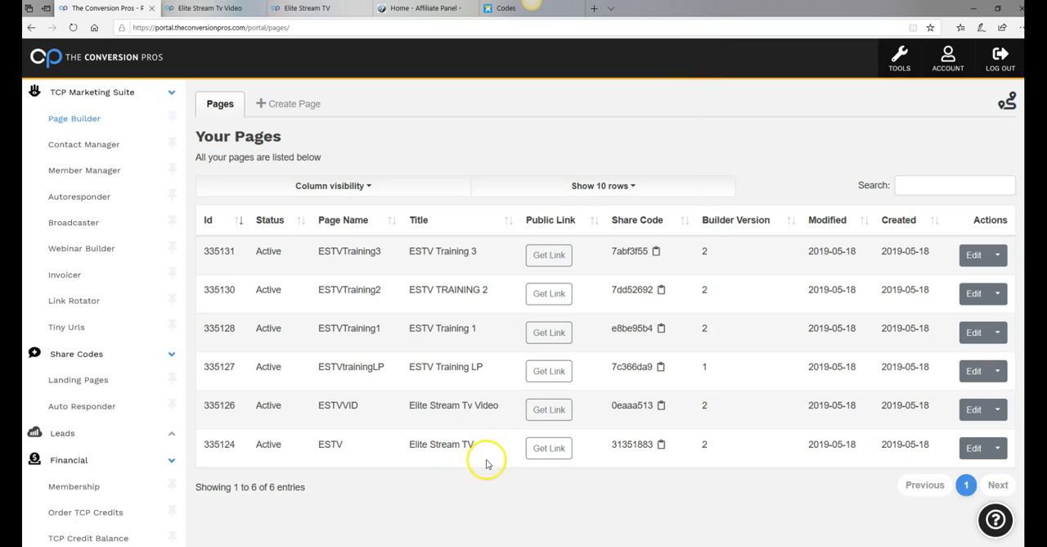
pyautogui.click(547, 448)
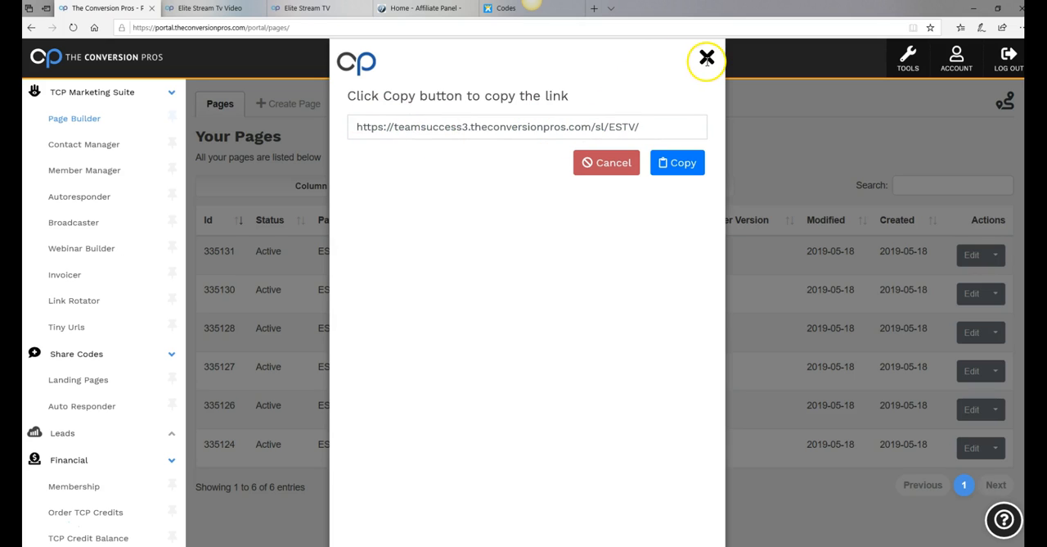
pyautogui.click(612, 167)
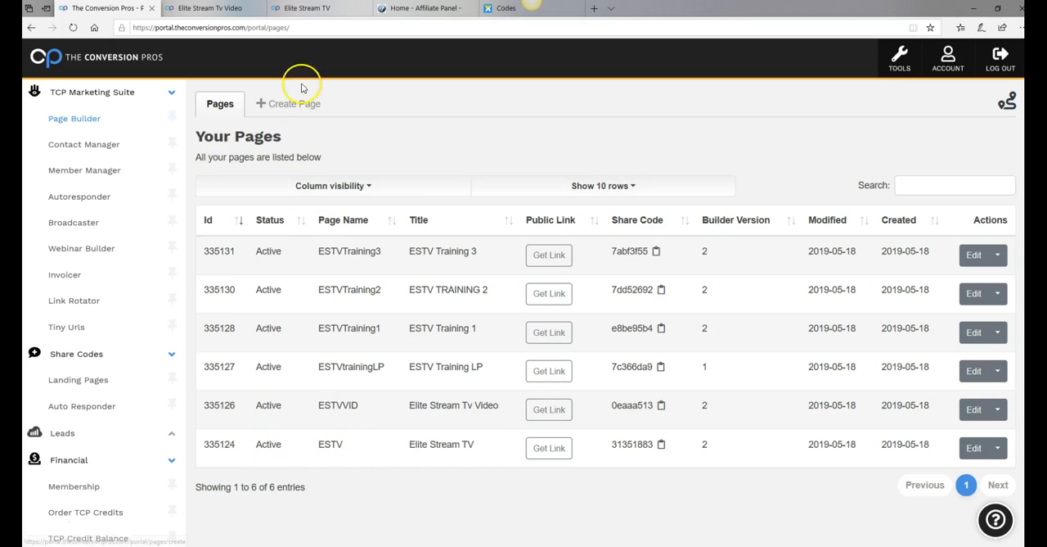
pyautogui.click(312, 10)
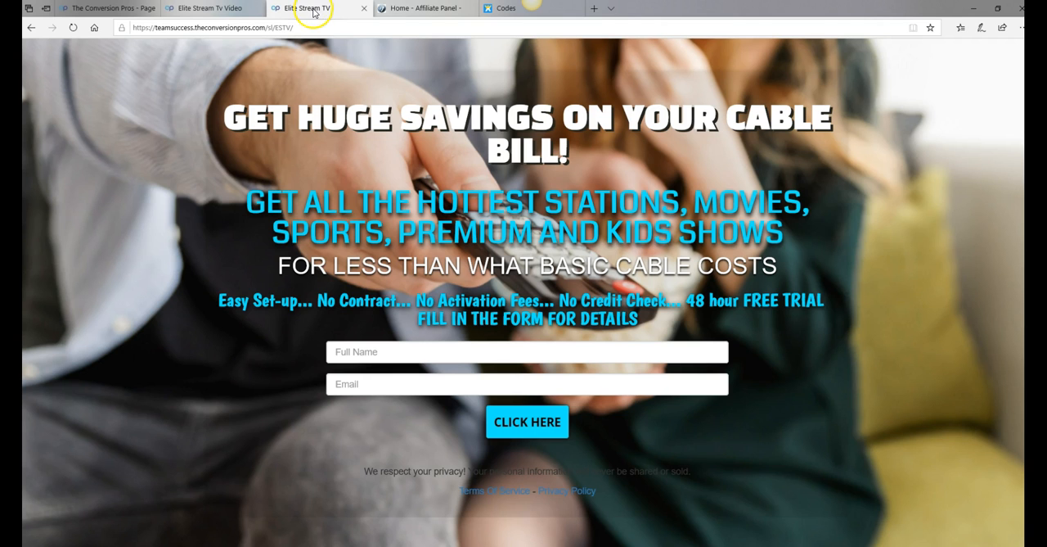